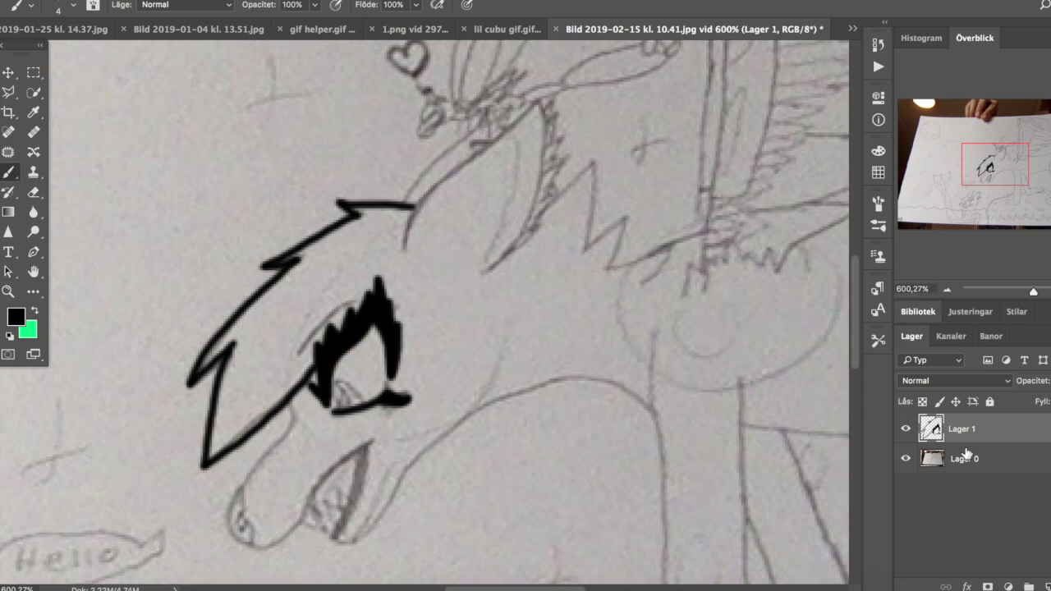
Ink the animal's ear, brow, muzzle and toothed mouth over the pencil sketch, and preview the linework without the sketch layer.
{"action": "scroll", "coordinate": [359, 408], "scroll_direction": "up", "scroll_amount": 5}
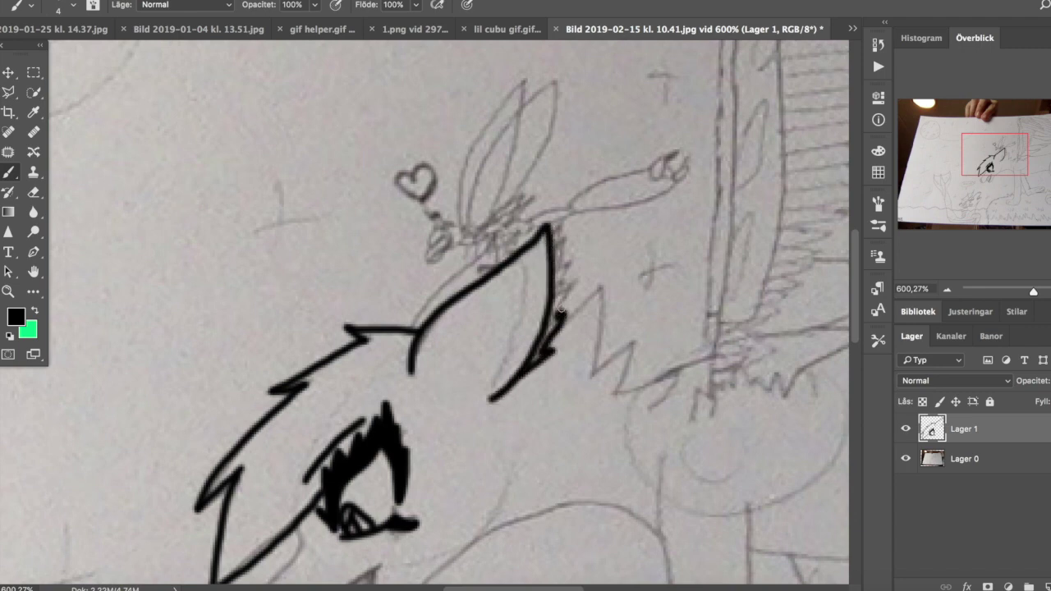
{"action": "scroll", "coordinate": [526, 348], "scroll_direction": "down", "scroll_amount": 5}
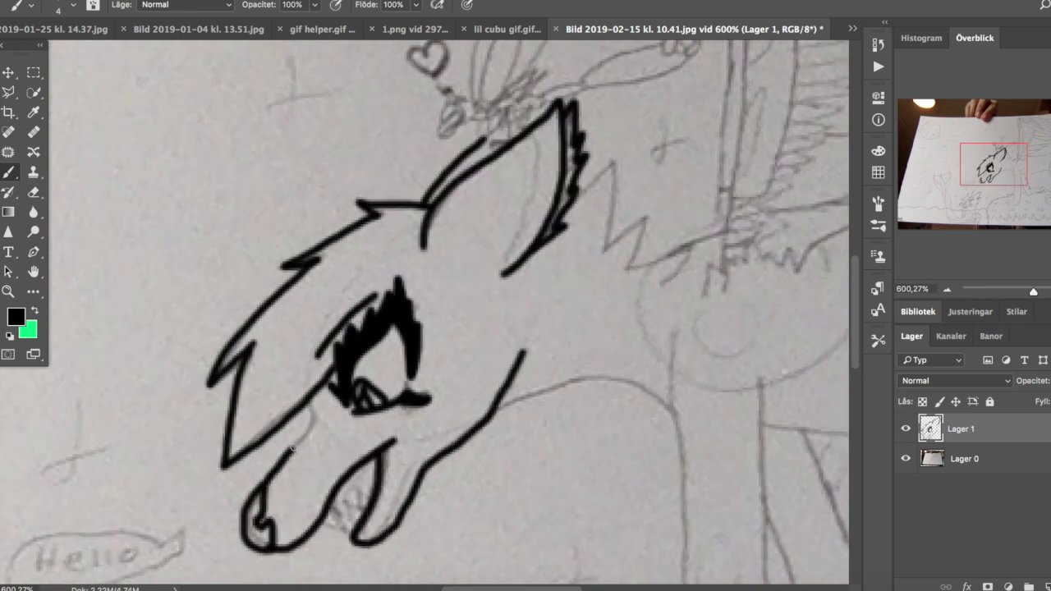
{"action": "scroll", "coordinate": [281, 463], "scroll_direction": "up", "scroll_amount": 5}
{"action": "mouse_move", "coordinate": [369, 420]}
{"action": "left_mouse_down"}
{"action": "mouse_move", "coordinate": [403, 329]}
{"action": "mouse_move", "coordinate": [341, 484]}
{"action": "left_mouse_up"}
{"action": "left_click", "coordinate": [905, 458]}
{"action": "left_click", "coordinate": [905, 458]}
{"action": "scroll", "coordinate": [293, 312], "scroll_direction": "down", "scroll_amount": 5}
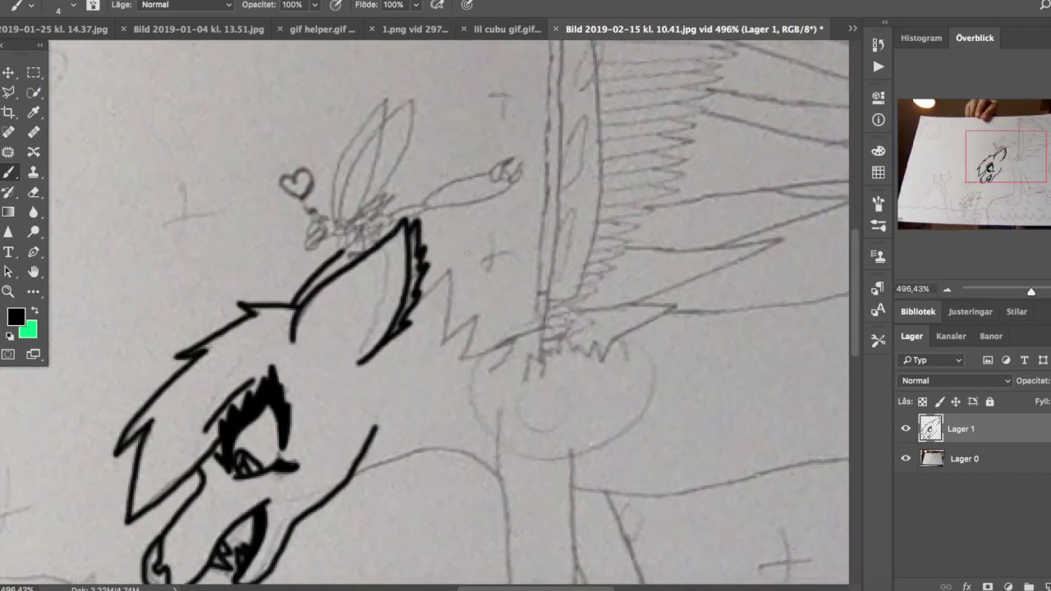
Ink the chest curve below the jaw and the rounded front paw with its toe.
{"action": "scroll", "coordinate": [294, 312], "scroll_direction": "up", "scroll_amount": 5}
{"action": "mouse_move", "coordinate": [293, 312]}
{"action": "left_mouse_down"}
{"action": "mouse_move", "coordinate": [481, 257]}
{"action": "mouse_move", "coordinate": [616, 308]}
{"action": "left_mouse_up"}
{"action": "mouse_move", "coordinate": [640, 154]}
{"action": "left_mouse_down"}
{"action": "mouse_move", "coordinate": [618, 307]}
{"action": "mouse_move", "coordinate": [481, 369]}
{"action": "mouse_move", "coordinate": [460, 472]}
{"action": "left_mouse_up"}
{"action": "scroll", "coordinate": [639, 447], "scroll_direction": "down", "scroll_amount": 5}
{"action": "mouse_move", "coordinate": [533, 420]}
{"action": "left_mouse_down"}
{"action": "mouse_move", "coordinate": [481, 481]}
{"action": "mouse_move", "coordinate": [755, 335]}
{"action": "left_mouse_up"}
{"action": "scroll", "coordinate": [755, 335], "scroll_direction": "up", "scroll_amount": 2}
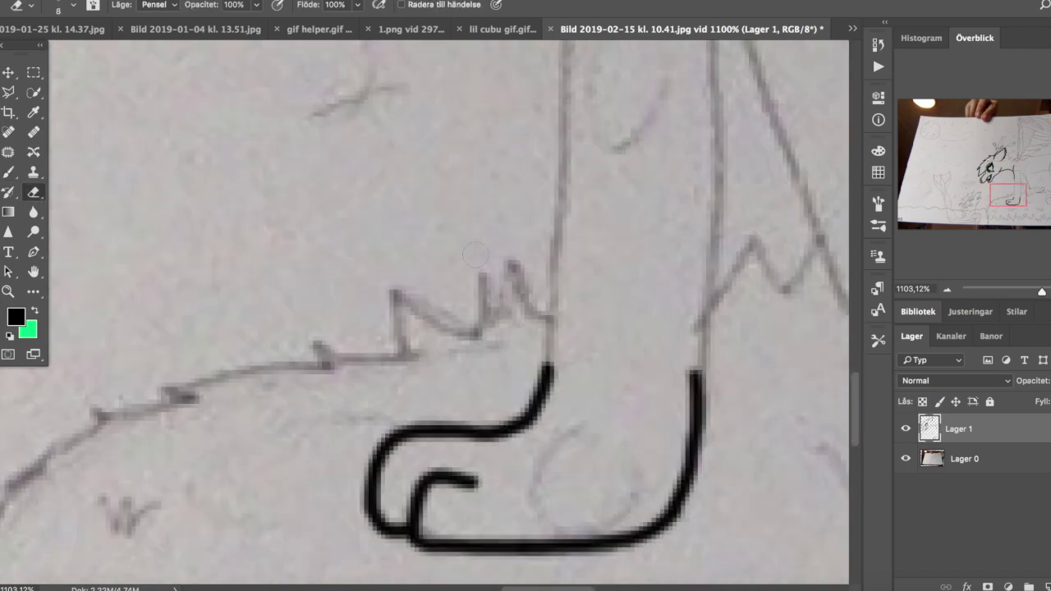
Ink both long edges of the standing front leg from the shoulder down to the paw.
{"action": "scroll", "coordinate": [555, 350], "scroll_direction": "up", "scroll_amount": 5}
{"action": "scroll", "coordinate": [554, 350], "scroll_direction": "down", "scroll_amount": 1}
{"action": "left_click_drag", "start_coordinate": [554, 350], "coordinate": [548, 477]}
{"action": "scroll", "coordinate": [549, 476], "scroll_direction": "up", "scroll_amount": 3}
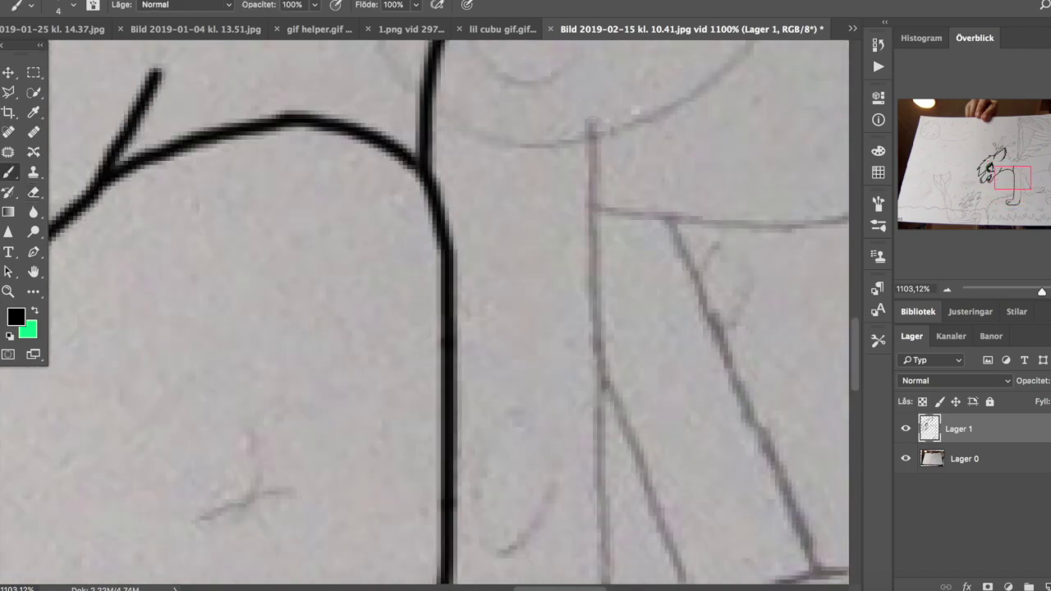
{"action": "left_click_drag", "start_coordinate": [595, 111], "coordinate": [579, 324]}
{"action": "scroll", "coordinate": [579, 325], "scroll_direction": "down", "scroll_amount": 3}
{"action": "left_click_drag", "start_coordinate": [575, 143], "coordinate": [550, 538]}
{"action": "scroll", "coordinate": [550, 538], "scroll_direction": "right", "scroll_amount": 3}
{"action": "left_click_drag", "start_coordinate": [567, 197], "coordinate": [560, 523]}
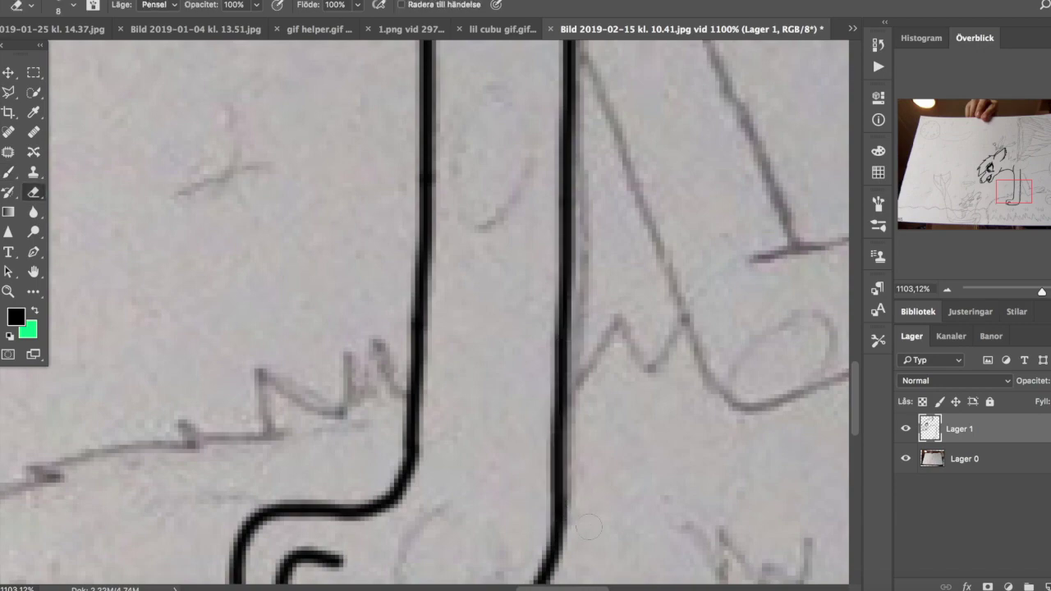
Ink the jagged fur running from behind the ear down the neck to the shoulder.
{"action": "scroll", "coordinate": [630, 478], "scroll_direction": "up", "scroll_amount": 5}
{"action": "mouse_move", "coordinate": [336, 491]}
{"action": "left_mouse_down"}
{"action": "mouse_move", "coordinate": [493, 402]}
{"action": "mouse_move", "coordinate": [567, 414]}
{"action": "left_mouse_up"}
{"action": "scroll", "coordinate": [567, 415], "scroll_direction": "left", "scroll_amount": 3}
{"action": "mouse_move", "coordinate": [395, 439]}
{"action": "left_mouse_down"}
{"action": "mouse_move", "coordinate": [328, 242]}
{"action": "mouse_move", "coordinate": [263, 228]}
{"action": "left_mouse_up"}
{"action": "scroll", "coordinate": [263, 228], "scroll_direction": "up", "scroll_amount": 3}
{"action": "scroll", "coordinate": [263, 228], "scroll_direction": "left", "scroll_amount": 3}
Ink the head, wings and body of the small winged creature on the ear, reducing the brush size to 2 px.
{"action": "left_click_drag", "start_coordinate": [280, 305], "coordinate": [242, 328]}
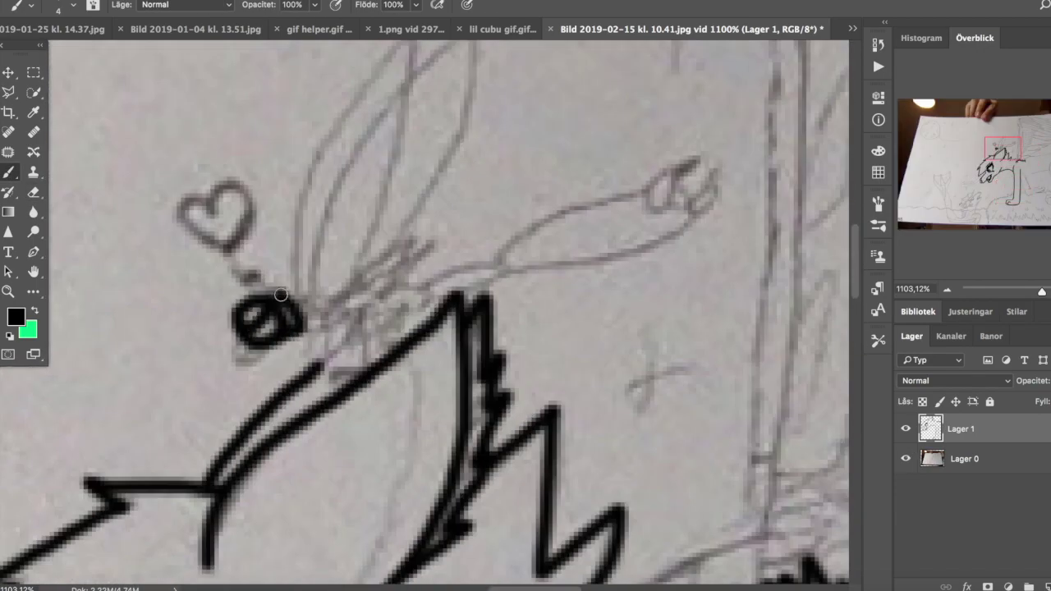
{"action": "left_click_drag", "start_coordinate": [281, 294], "coordinate": [248, 349]}
{"action": "left_click", "coordinate": [72, 5]}
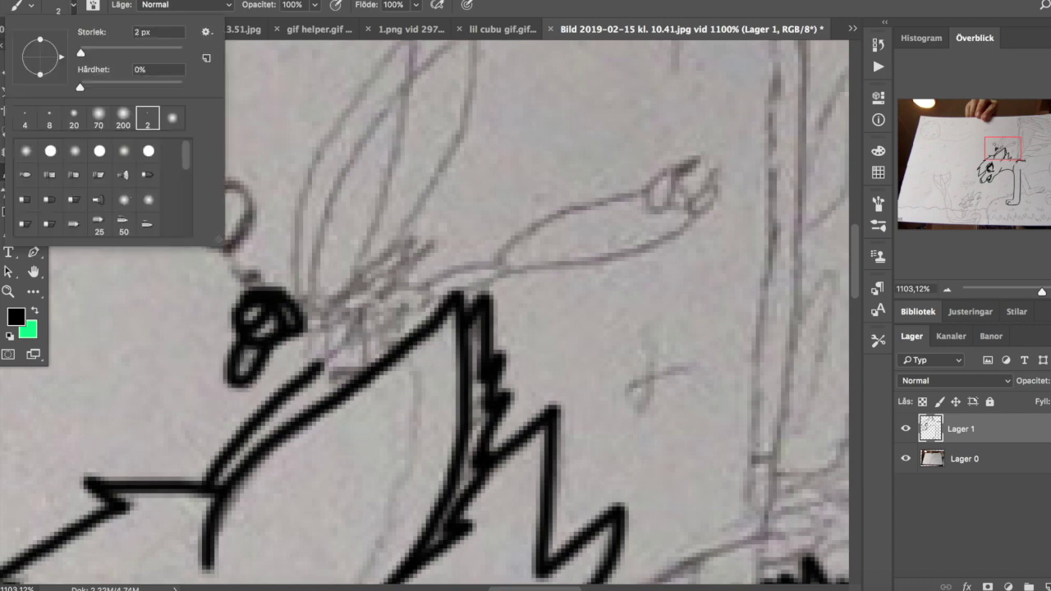
{"action": "scroll", "coordinate": [436, 371], "scroll_direction": "up", "scroll_amount": 4}
{"action": "mouse_move", "coordinate": [466, 162]}
{"action": "left_mouse_down"}
{"action": "mouse_move", "coordinate": [386, 211]}
{"action": "mouse_move", "coordinate": [297, 435]}
{"action": "left_mouse_up"}
{"action": "mouse_move", "coordinate": [303, 434]}
{"action": "left_mouse_down"}
{"action": "mouse_move", "coordinate": [448, 236]}
{"action": "mouse_move", "coordinate": [467, 164]}
{"action": "left_mouse_up"}
{"action": "mouse_move", "coordinate": [396, 209]}
{"action": "left_mouse_down"}
{"action": "mouse_move", "coordinate": [287, 386]}
{"action": "mouse_move", "coordinate": [289, 447]}
{"action": "left_mouse_up"}
{"action": "mouse_move", "coordinate": [411, 380]}
{"action": "left_mouse_down"}
{"action": "mouse_move", "coordinate": [357, 400]}
{"action": "mouse_move", "coordinate": [331, 436]}
{"action": "mouse_move", "coordinate": [337, 461]}
{"action": "mouse_move", "coordinate": [380, 427]}
{"action": "mouse_move", "coordinate": [472, 399]}
{"action": "mouse_move", "coordinate": [601, 321]}
{"action": "mouse_move", "coordinate": [641, 316]}
{"action": "mouse_move", "coordinate": [629, 359]}
{"action": "mouse_move", "coordinate": [636, 343]}
{"action": "mouse_move", "coordinate": [499, 422]}
{"action": "left_mouse_up"}
Choose a grey foreground colour and draw the overlapped wing edge inside the small creature's front wing.
{"action": "left_click", "coordinate": [16, 316]}
{"action": "left_click", "coordinate": [481, 93]}
{"action": "left_click", "coordinate": [416, 58]}
{"action": "left_click_drag", "start_coordinate": [402, 220], "coordinate": [359, 377]}
Ink the heart beside the small creature and its thin legs, ending with the brush size at 4 px.
{"action": "scroll", "coordinate": [358, 377], "scroll_direction": "down", "scroll_amount": 3}
{"action": "scroll", "coordinate": [359, 377], "scroll_direction": "left", "scroll_amount": 3}
{"action": "left_click_drag", "start_coordinate": [287, 245], "coordinate": [312, 338]}
{"action": "key", "text": "ctrl+Tab"}
{"action": "key", "text": "ctrl+shift+Tab"}
{"action": "key", "text": "bracketleft"}
{"action": "key", "text": "bracketleft"}
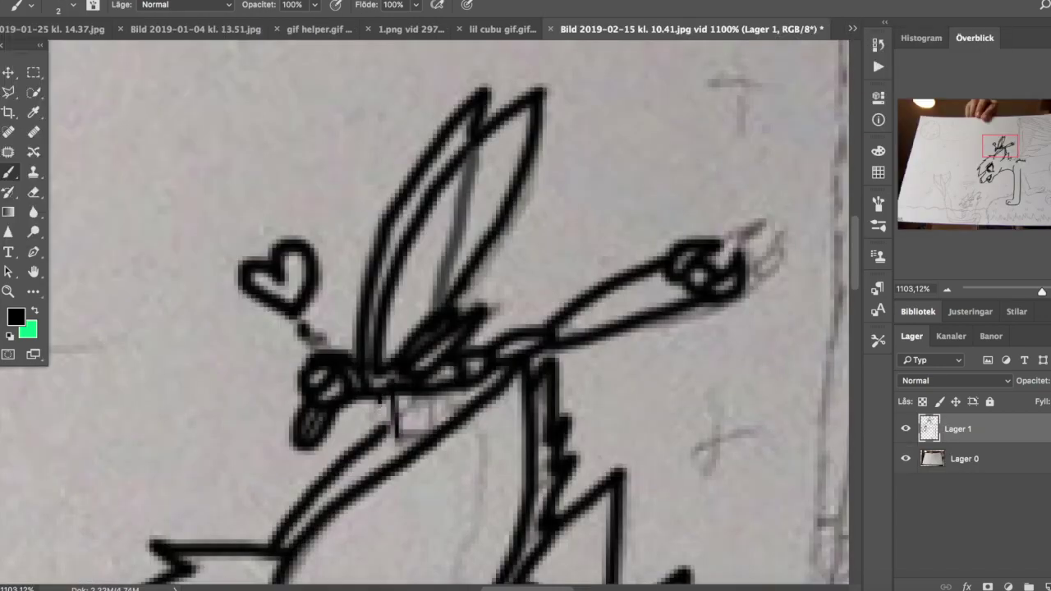
{"action": "left_click_drag", "start_coordinate": [440, 395], "coordinate": [440, 423]}
{"action": "key", "text": "bracketright"}
{"action": "key", "text": "bracketright"}
{"action": "left_click_drag", "start_coordinate": [390, 398], "coordinate": [515, 375]}
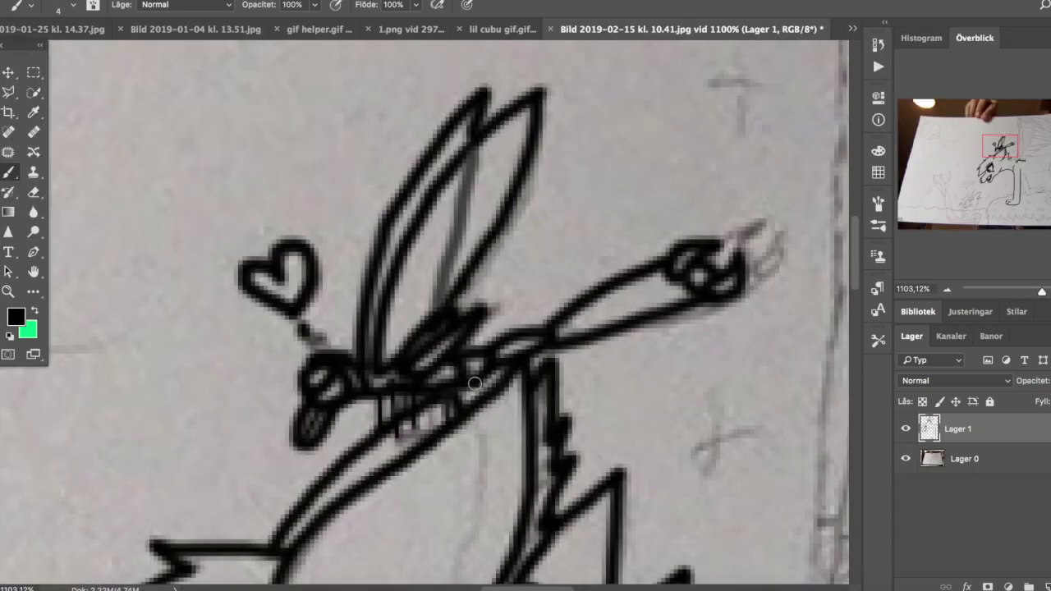
Connect the neck fur to the wing base and ink the animal's back line behind the wing toward the rump.
{"action": "scroll", "coordinate": [438, 313], "scroll_direction": "down", "scroll_amount": 10}
{"action": "scroll", "coordinate": [438, 312], "scroll_direction": "right", "scroll_amount": 8}
{"action": "left_click_drag", "start_coordinate": [400, 375], "coordinate": [509, 333]}
{"action": "scroll", "coordinate": [509, 333], "scroll_direction": "right", "scroll_amount": 8}
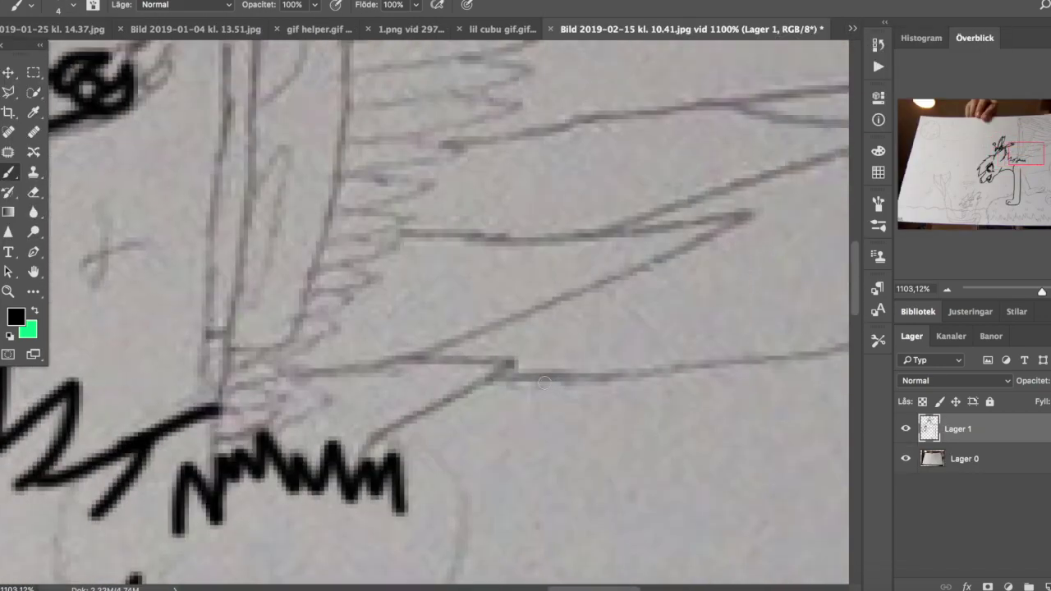
{"action": "left_click_drag", "start_coordinate": [498, 386], "coordinate": [688, 354]}
{"action": "scroll", "coordinate": [688, 355], "scroll_direction": "right", "scroll_amount": 8}
{"action": "left_click_drag", "start_coordinate": [399, 443], "coordinate": [697, 357]}
{"action": "scroll", "coordinate": [697, 356], "scroll_direction": "right", "scroll_amount": 8}
{"action": "left_click_drag", "start_coordinate": [612, 331], "coordinate": [335, 411]}
Ink the front edge of the near hind leg from the thigh down to the paw.
{"action": "scroll", "coordinate": [335, 411], "scroll_direction": "down", "scroll_amount": 5}
{"action": "mouse_move", "coordinate": [247, 238]}
{"action": "left_mouse_down"}
{"action": "mouse_move", "coordinate": [263, 215]}
{"action": "mouse_move", "coordinate": [185, 380]}
{"action": "left_mouse_up"}
{"action": "scroll", "coordinate": [185, 379], "scroll_direction": "down", "scroll_amount": 5}
{"action": "left_click_drag", "start_coordinate": [249, 182], "coordinate": [403, 328]}
{"action": "scroll", "coordinate": [403, 328], "scroll_direction": "down", "scroll_amount": 3}
{"action": "left_click_drag", "start_coordinate": [450, 280], "coordinate": [235, 429]}
Ink the near hind paw's front, toe and sole up toward the heel.
{"action": "scroll", "coordinate": [235, 429], "scroll_direction": "down", "scroll_amount": 3}
{"action": "mouse_move", "coordinate": [235, 353]}
{"action": "left_mouse_down"}
{"action": "mouse_move", "coordinate": [199, 512]}
{"action": "mouse_move", "coordinate": [279, 527]}
{"action": "left_mouse_up"}
{"action": "mouse_move", "coordinate": [337, 410]}
{"action": "left_mouse_down"}
{"action": "mouse_move", "coordinate": [382, 523]}
{"action": "mouse_move", "coordinate": [534, 472]}
{"action": "left_mouse_up"}
{"action": "key", "text": "ctrl+z"}
{"action": "left_click_drag", "start_coordinate": [390, 518], "coordinate": [617, 347]}
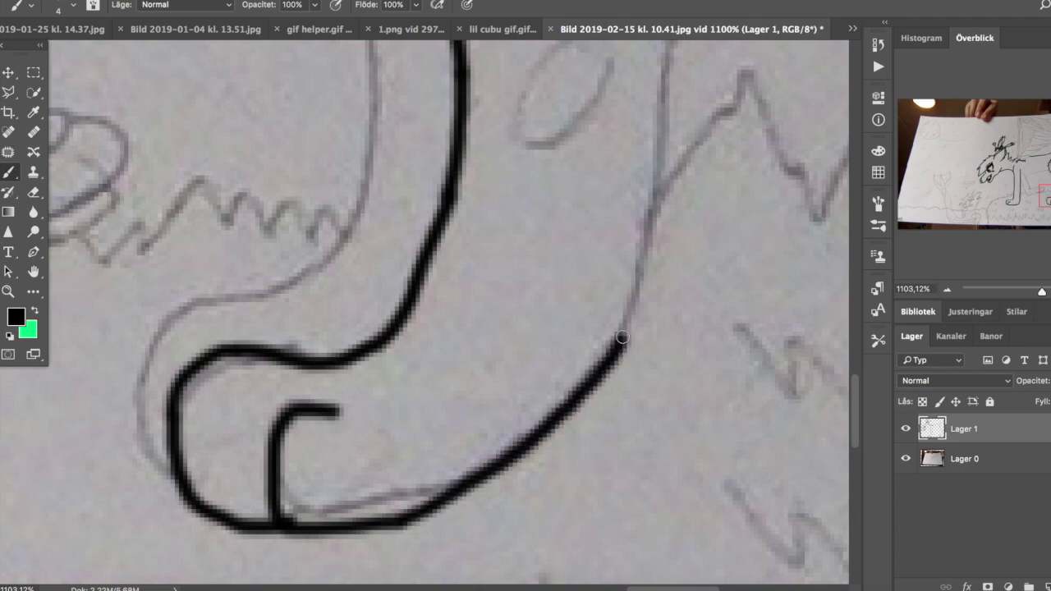
Ink the back edge of the near hind leg, joining the hock to the heel with a straight stroke.
{"action": "scroll", "coordinate": [617, 348], "scroll_direction": "up", "scroll_amount": 5}
{"action": "mouse_move", "coordinate": [584, 195]}
{"action": "left_mouse_down"}
{"action": "mouse_move", "coordinate": [622, 341]}
{"action": "mouse_move", "coordinate": [616, 312]}
{"action": "left_mouse_up"}
{"action": "key", "text": "ctrl+z"}
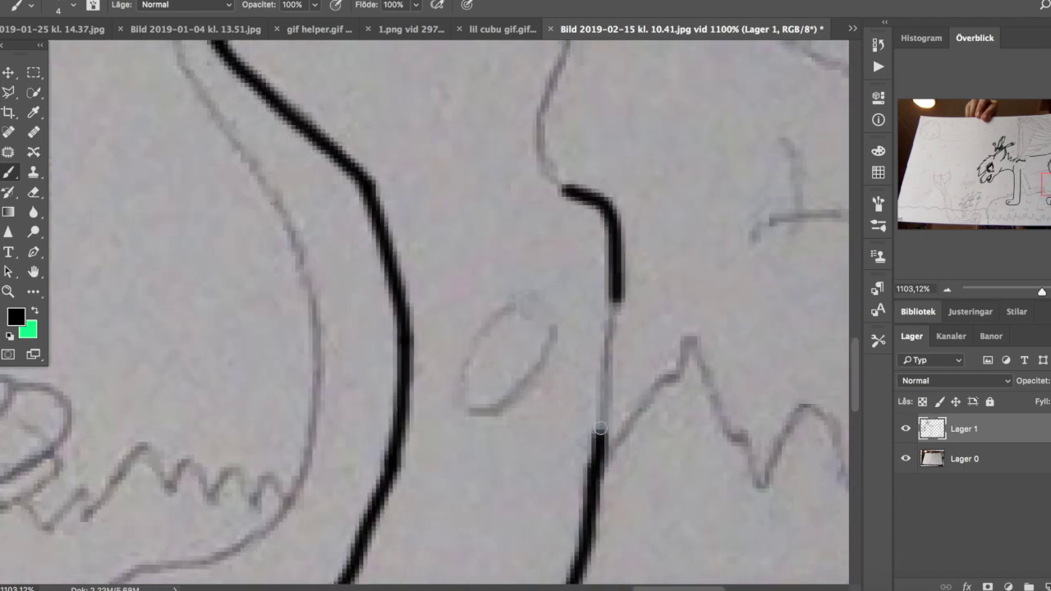
{"action": "left_click", "coordinate": [601, 429], "text": "shift"}
{"action": "key", "text": "e"}
{"action": "key", "text": "b"}
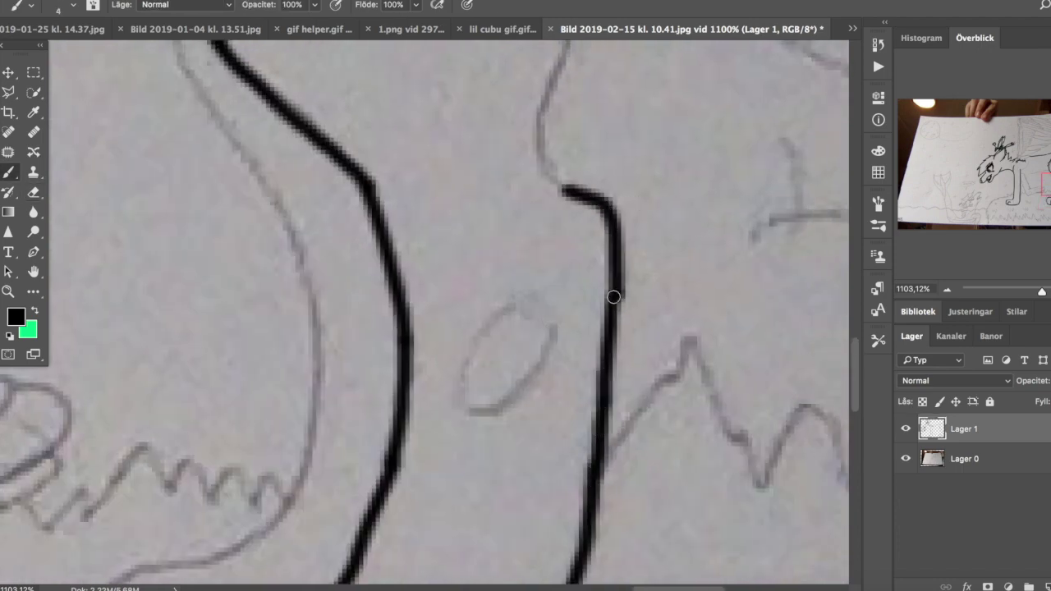
Ink the upper part of the near hind leg and the belly line toward the front legs.
{"action": "scroll", "coordinate": [615, 294], "scroll_direction": "up", "scroll_amount": 5}
{"action": "mouse_move", "coordinate": [127, 238]}
{"action": "left_mouse_down"}
{"action": "mouse_move", "coordinate": [175, 61]}
{"action": "mouse_move", "coordinate": [233, 95]}
{"action": "left_mouse_up"}
{"action": "scroll", "coordinate": [234, 95], "scroll_direction": "left", "scroll_amount": 10}
{"action": "left_click_drag", "start_coordinate": [304, 283], "coordinate": [506, 246]}
Ink the visible outline of the far hind leg down to its paw behind the near one.
{"action": "mouse_move", "coordinate": [506, 246]}
{"action": "left_mouse_down"}
{"action": "mouse_move", "coordinate": [60, 293]}
{"action": "mouse_move", "coordinate": [520, 241]}
{"action": "mouse_move", "coordinate": [611, 423]}
{"action": "left_mouse_up"}
{"action": "mouse_move", "coordinate": [612, 424]}
{"action": "left_mouse_down"}
{"action": "mouse_move", "coordinate": [433, 288]}
{"action": "mouse_move", "coordinate": [491, 431]}
{"action": "left_mouse_up"}
{"action": "scroll", "coordinate": [491, 430], "scroll_direction": "down", "scroll_amount": 5}
{"action": "left_click_drag", "start_coordinate": [485, 270], "coordinate": [502, 359]}
{"action": "key", "text": "ctrl+z"}
{"action": "mouse_move", "coordinate": [485, 270]}
{"action": "left_mouse_down"}
{"action": "mouse_move", "coordinate": [448, 435]}
{"action": "mouse_move", "coordinate": [289, 505]}
{"action": "left_mouse_up"}
{"action": "scroll", "coordinate": [289, 505], "scroll_direction": "down", "scroll_amount": 3}
{"action": "left_click_drag", "start_coordinate": [292, 399], "coordinate": [275, 550]}
{"action": "scroll", "coordinate": [275, 550], "scroll_direction": "down", "scroll_amount": 1}
{"action": "scroll", "coordinate": [411, 369], "scroll_direction": "left", "scroll_amount": 15}
{"action": "scroll", "coordinate": [411, 370], "scroll_direction": "up", "scroll_amount": 7}
{"action": "scroll", "coordinate": [512, 303], "scroll_direction": "right", "scroll_amount": 8}
{"action": "scroll", "coordinate": [513, 304], "scroll_direction": "down", "scroll_amount": 4}
{"action": "mouse_move", "coordinate": [512, 304]}
{"action": "left_mouse_down"}
{"action": "mouse_move", "coordinate": [490, 396]}
{"action": "mouse_move", "coordinate": [553, 411]}
{"action": "mouse_move", "coordinate": [329, 439]}
{"action": "left_mouse_up"}
{"action": "left_click_drag", "start_coordinate": [433, 355], "coordinate": [505, 282]}
{"action": "left_click_drag", "start_coordinate": [506, 282], "coordinate": [361, 322]}
{"action": "key", "text": "ctrl+z"}
{"action": "key", "text": "ctrl+z"}
{"action": "key", "text": "ctrl+z"}
Ink the raised front paw with its toes and the underside of its lower leg.
{"action": "mouse_move", "coordinate": [503, 300]}
{"action": "left_mouse_down"}
{"action": "mouse_move", "coordinate": [563, 316]}
{"action": "mouse_move", "coordinate": [352, 429]}
{"action": "left_mouse_up"}
{"action": "left_click_drag", "start_coordinate": [542, 376], "coordinate": [402, 415]}
{"action": "left_click_drag", "start_coordinate": [491, 319], "coordinate": [408, 362]}
{"action": "left_click_drag", "start_coordinate": [462, 293], "coordinate": [176, 349]}
{"action": "mouse_move", "coordinate": [358, 425]}
{"action": "left_mouse_down"}
{"action": "mouse_move", "coordinate": [119, 460]}
{"action": "mouse_move", "coordinate": [66, 316]}
{"action": "left_mouse_up"}
Ink the two slanted edges of the raised front leg between the belly and the lower leg.
{"action": "scroll", "coordinate": [247, 369], "scroll_direction": "up", "scroll_amount": 5}
{"action": "scroll", "coordinate": [246, 370], "scroll_direction": "left", "scroll_amount": 5}
{"action": "left_click_drag", "start_coordinate": [210, 345], "coordinate": [304, 575]}
{"action": "left_click_drag", "start_coordinate": [439, 552], "coordinate": [288, 197]}
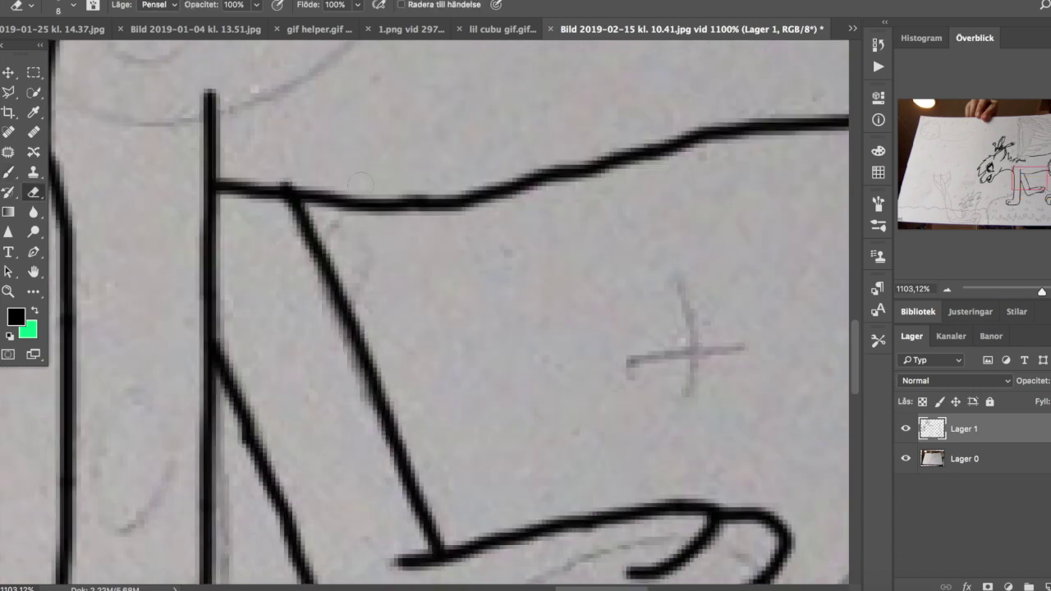
Ink the jagged grass line between the raised front paw and the far hind leg.
{"action": "scroll", "coordinate": [328, 288], "scroll_direction": "down", "scroll_amount": 5}
{"action": "scroll", "coordinate": [329, 287], "scroll_direction": "right", "scroll_amount": 5}
{"action": "mouse_move", "coordinate": [460, 298]}
{"action": "left_mouse_down"}
{"action": "mouse_move", "coordinate": [472, 335]}
{"action": "mouse_move", "coordinate": [664, 313]}
{"action": "left_mouse_up"}
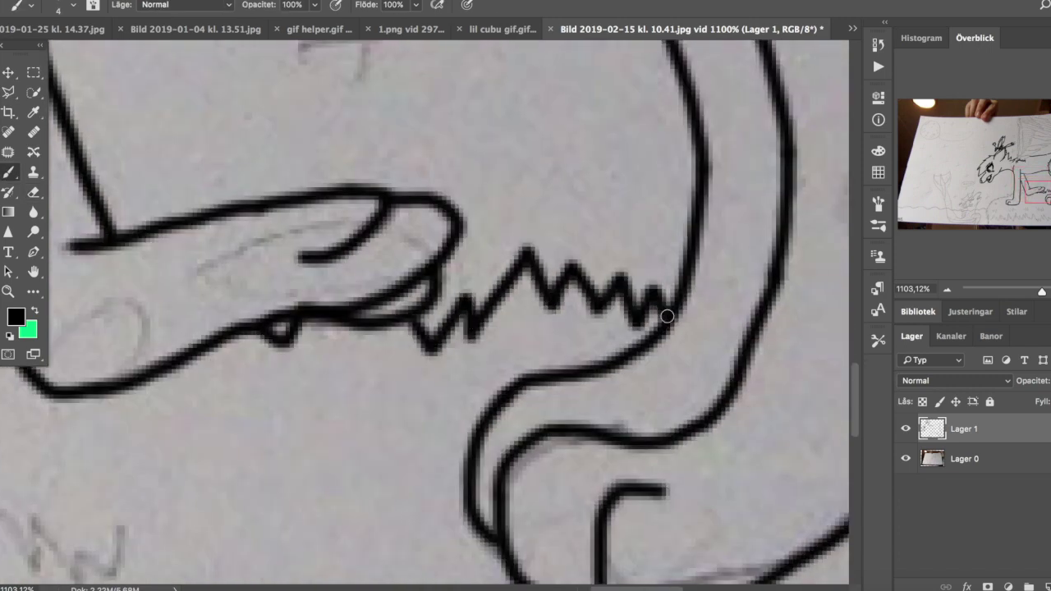
Ink the jagged grass line behind the hind leg past the paper's edge, and start the foreground grass from that side.
{"action": "scroll", "coordinate": [575, 312], "scroll_direction": "right", "scroll_amount": 5}
{"action": "left_click_drag", "start_coordinate": [481, 173], "coordinate": [535, 271]}
{"action": "left_click_drag", "start_coordinate": [468, 119], "coordinate": [378, 254]}
{"action": "mouse_move", "coordinate": [535, 276]}
{"action": "left_mouse_down"}
{"action": "mouse_move", "coordinate": [586, 184]}
{"action": "mouse_move", "coordinate": [781, 242]}
{"action": "left_mouse_up"}
{"action": "scroll", "coordinate": [657, 312], "scroll_direction": "right", "scroll_amount": 5}
{"action": "left_click_drag", "start_coordinate": [492, 275], "coordinate": [621, 294]}
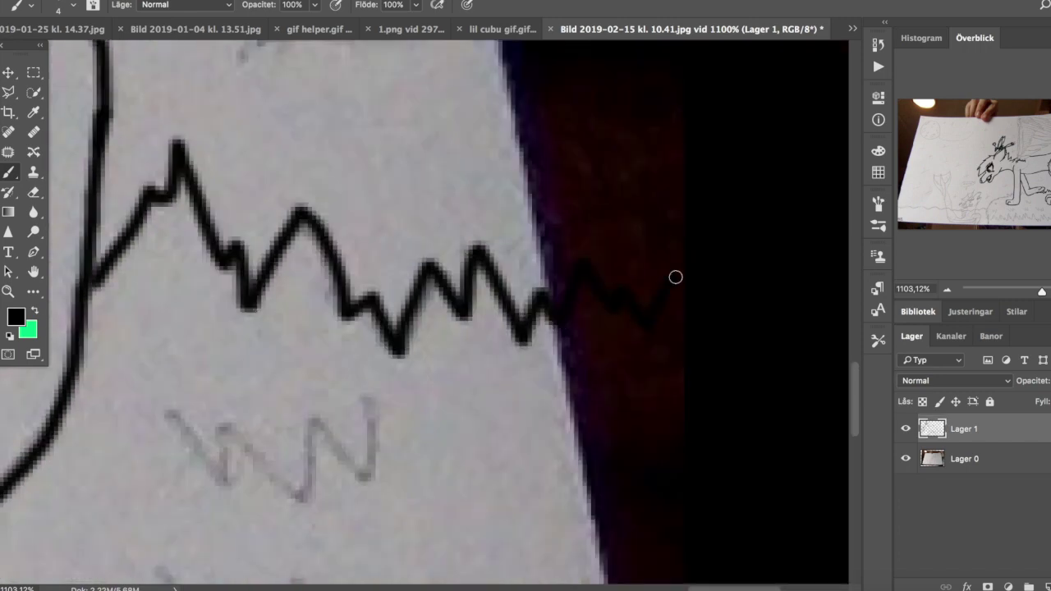
{"action": "scroll", "coordinate": [673, 345], "scroll_direction": "down", "scroll_amount": 5}
{"action": "mouse_move", "coordinate": [501, 328]}
{"action": "left_mouse_down"}
{"action": "mouse_move", "coordinate": [447, 361]}
{"action": "mouse_move", "coordinate": [322, 317]}
{"action": "mouse_move", "coordinate": [175, 332]}
{"action": "mouse_move", "coordinate": [82, 325]}
{"action": "left_mouse_up"}
Ink the small zigzag grass tufts scattered around the hind paws.
{"action": "scroll", "coordinate": [328, 312], "scroll_direction": "up", "scroll_amount": 3}
{"action": "left_click_drag", "start_coordinate": [328, 246], "coordinate": [376, 215]}
{"action": "scroll", "coordinate": [370, 247], "scroll_direction": "left", "scroll_amount": 5}
{"action": "left_click_drag", "start_coordinate": [344, 136], "coordinate": [426, 144]}
{"action": "scroll", "coordinate": [369, 246], "scroll_direction": "up", "scroll_amount": 5}
{"action": "mouse_move", "coordinate": [322, 215]}
{"action": "left_mouse_down"}
{"action": "mouse_move", "coordinate": [497, 261]}
{"action": "mouse_move", "coordinate": [564, 218]}
{"action": "left_mouse_up"}
{"action": "scroll", "coordinate": [424, 312], "scroll_direction": "down", "scroll_amount": 5}
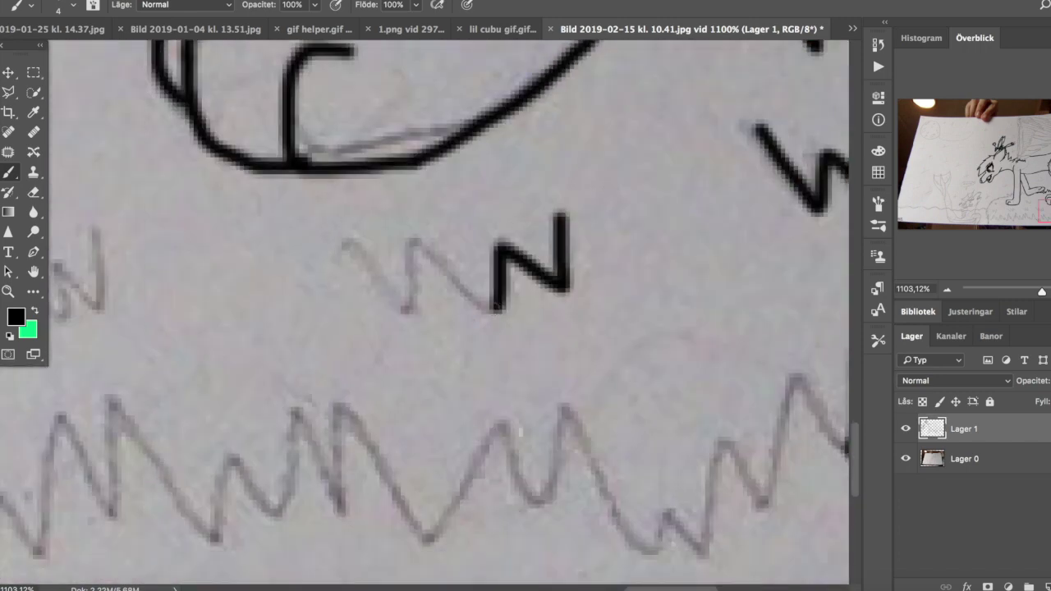
{"action": "scroll", "coordinate": [424, 312], "scroll_direction": "left", "scroll_amount": 5}
{"action": "left_click_drag", "start_coordinate": [389, 271], "coordinate": [238, 296]}
{"action": "scroll", "coordinate": [425, 312], "scroll_direction": "up", "scroll_amount": 3}
{"action": "left_click_drag", "start_coordinate": [242, 238], "coordinate": [115, 214]}
Ink the jagged foreground grass along the lower part of the drawing to its far end near the front paw.
{"action": "scroll", "coordinate": [424, 312], "scroll_direction": "down", "scroll_amount": 5}
{"action": "scroll", "coordinate": [424, 312], "scroll_direction": "down", "scroll_amount": 5}
{"action": "mouse_move", "coordinate": [500, 265]}
{"action": "left_mouse_down"}
{"action": "mouse_move", "coordinate": [348, 364]}
{"action": "mouse_move", "coordinate": [159, 235]}
{"action": "left_mouse_up"}
{"action": "scroll", "coordinate": [425, 312], "scroll_direction": "left", "scroll_amount": 5}
{"action": "scroll", "coordinate": [425, 312], "scroll_direction": "up", "scroll_amount": 2}
{"action": "mouse_move", "coordinate": [543, 335]}
{"action": "left_mouse_down"}
{"action": "mouse_move", "coordinate": [352, 296]}
{"action": "mouse_move", "coordinate": [174, 329]}
{"action": "left_mouse_up"}
{"action": "scroll", "coordinate": [425, 312], "scroll_direction": "left", "scroll_amount": 5}
{"action": "scroll", "coordinate": [424, 312], "scroll_direction": "up", "scroll_amount": 2}
{"action": "mouse_move", "coordinate": [493, 364]}
{"action": "left_mouse_down"}
{"action": "mouse_move", "coordinate": [89, 282]}
{"action": "mouse_move", "coordinate": [377, 211]}
{"action": "mouse_move", "coordinate": [216, 239]}
{"action": "mouse_move", "coordinate": [83, 306]}
{"action": "left_mouse_up"}
{"action": "scroll", "coordinate": [424, 312], "scroll_direction": "left", "scroll_amount": 5}
{"action": "scroll", "coordinate": [425, 312], "scroll_direction": "left", "scroll_amount": 5}
{"action": "mouse_move", "coordinate": [503, 279]}
{"action": "left_mouse_down"}
{"action": "mouse_move", "coordinate": [450, 300]}
{"action": "mouse_move", "coordinate": [340, 373]}
{"action": "mouse_move", "coordinate": [175, 379]}
{"action": "mouse_move", "coordinate": [142, 170]}
{"action": "left_mouse_up"}
Ink the tuft above the end of the foreground grass and the ground edge running down and along the paper's lower border.
{"action": "left_click_drag", "start_coordinate": [349, 141], "coordinate": [261, 141]}
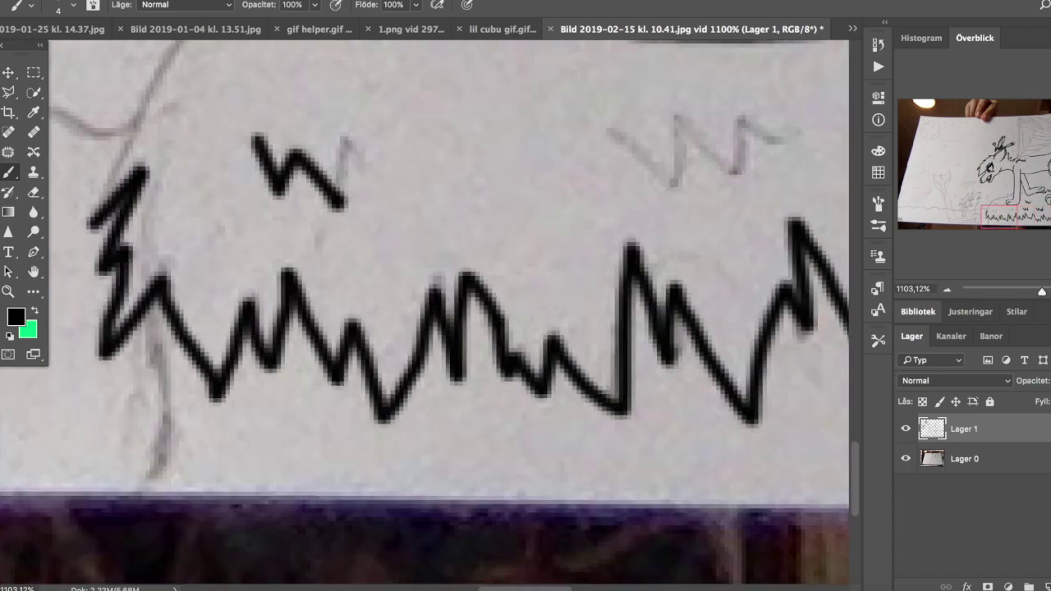
{"action": "scroll", "coordinate": [365, 247], "scroll_direction": "left", "scroll_amount": 3}
{"action": "scroll", "coordinate": [365, 246], "scroll_direction": "down", "scroll_amount": 3}
{"action": "left_click_drag", "start_coordinate": [262, 312], "coordinate": [246, 511]}
{"action": "scroll", "coordinate": [397, 447], "scroll_direction": "right", "scroll_amount": 10}
{"action": "scroll", "coordinate": [397, 447], "scroll_direction": "up", "scroll_amount": 3}
{"action": "scroll", "coordinate": [398, 447], "scroll_direction": "left", "scroll_amount": 10}
{"action": "scroll", "coordinate": [397, 446], "scroll_direction": "down", "scroll_amount": 3}
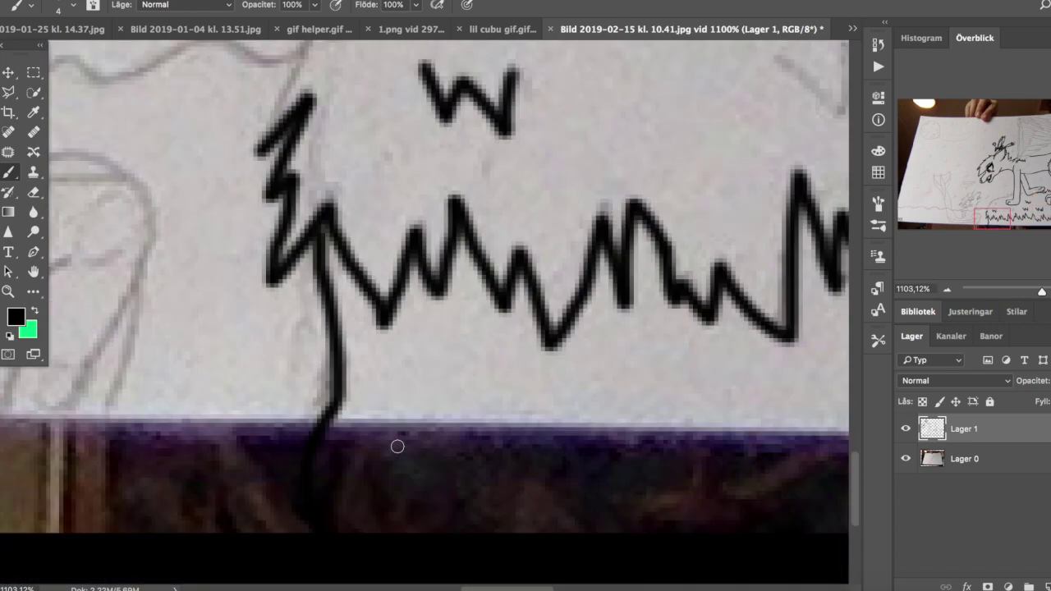
{"action": "scroll", "coordinate": [331, 485], "scroll_direction": "right", "scroll_amount": 10}
{"action": "scroll", "coordinate": [331, 485], "scroll_direction": "up", "scroll_amount": 3}
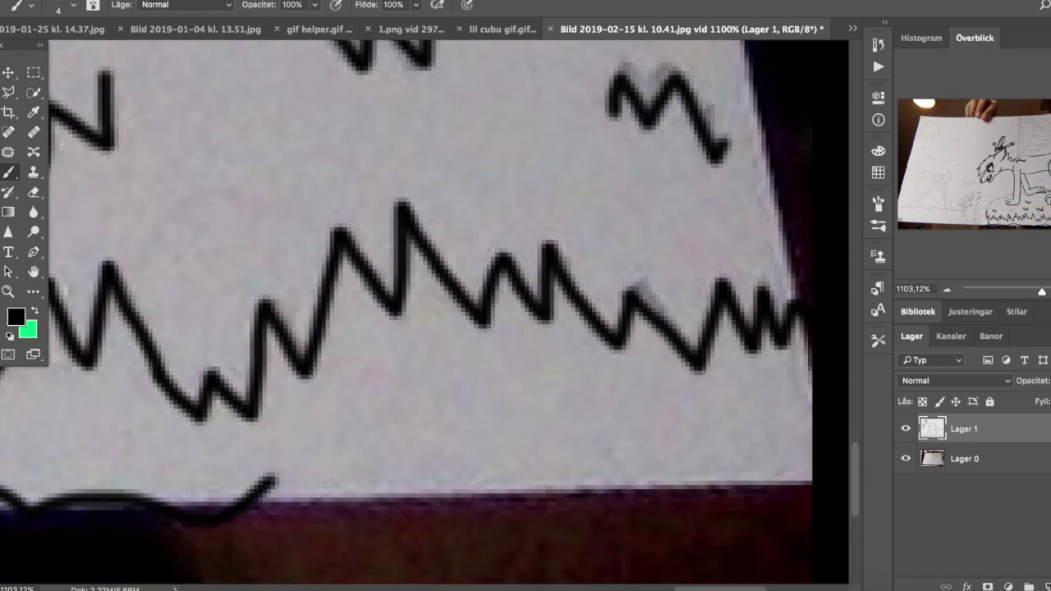
Ink the lower part of the upright wing arm with two parallel front lines and an angled rear edge meeting its base.
{"action": "left_click", "coordinate": [906, 459]}
{"action": "left_click", "coordinate": [905, 458]}
{"action": "scroll", "coordinate": [411, 312], "scroll_direction": "up", "scroll_amount": 5}
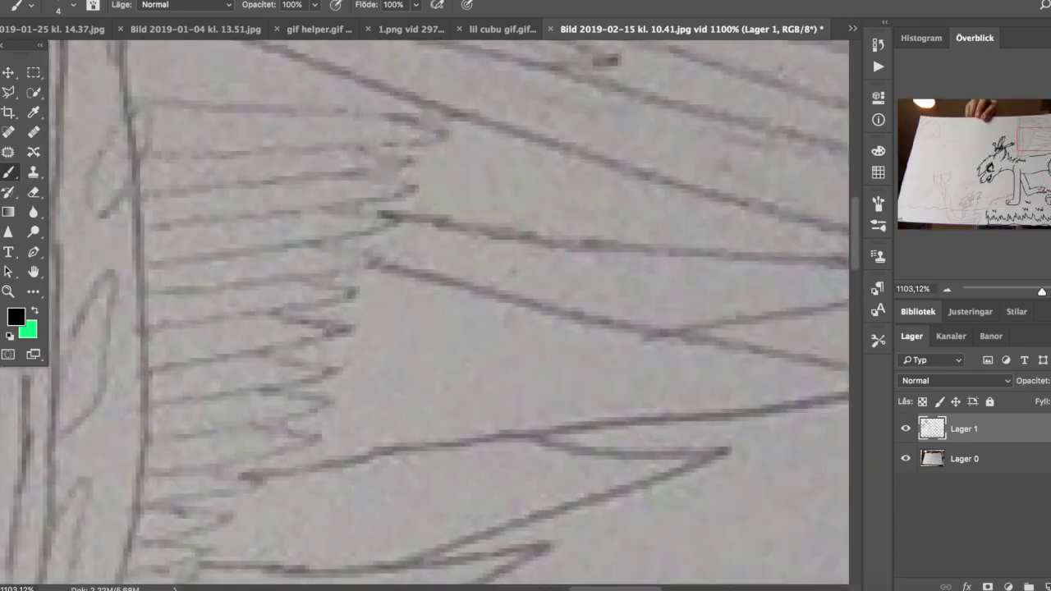
{"action": "scroll", "coordinate": [298, 472], "scroll_direction": "left", "scroll_amount": 5}
{"action": "scroll", "coordinate": [299, 472], "scroll_direction": "down", "scroll_amount": 3}
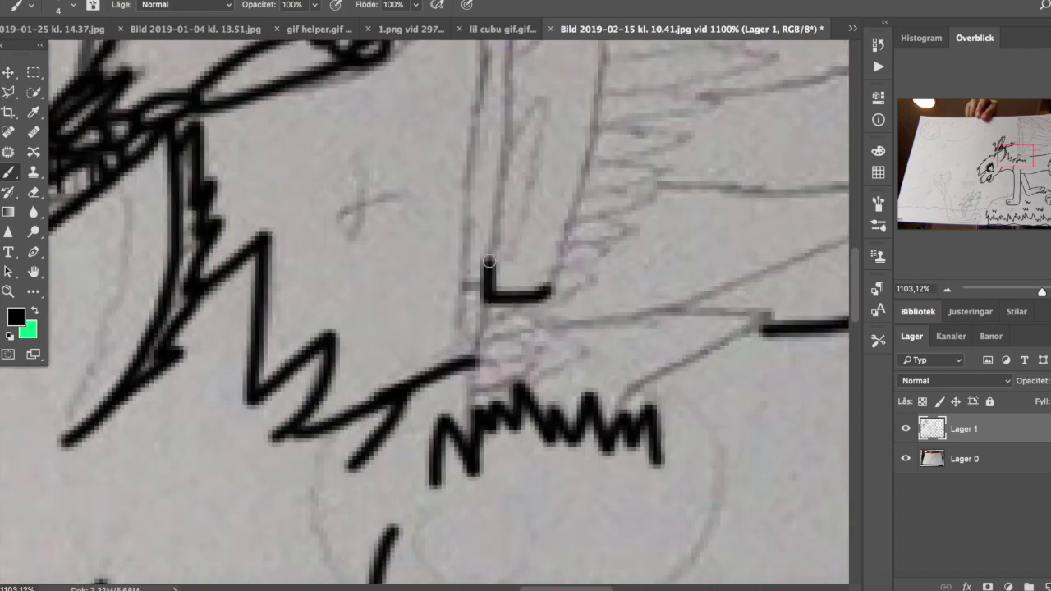
{"action": "scroll", "coordinate": [489, 261], "scroll_direction": "up", "scroll_amount": 3}
{"action": "left_click_drag", "start_coordinate": [508, 350], "coordinate": [486, 420]}
{"action": "key", "text": "ctrl+z"}
{"action": "left_click_drag", "start_coordinate": [517, 90], "coordinate": [509, 322]}
{"action": "key", "text": "ctrl+z"}
{"action": "key", "text": "ctrl+z"}
{"action": "left_click_drag", "start_coordinate": [513, 103], "coordinate": [486, 481]}
{"action": "left_click_drag", "start_coordinate": [480, 344], "coordinate": [456, 471]}
{"action": "key", "text": "ctrl+z"}
{"action": "left_click_drag", "start_coordinate": [485, 89], "coordinate": [461, 365]}
{"action": "scroll", "coordinate": [493, 328], "scroll_direction": "up", "scroll_amount": 1}
{"action": "left_click_drag", "start_coordinate": [599, 156], "coordinate": [549, 497]}
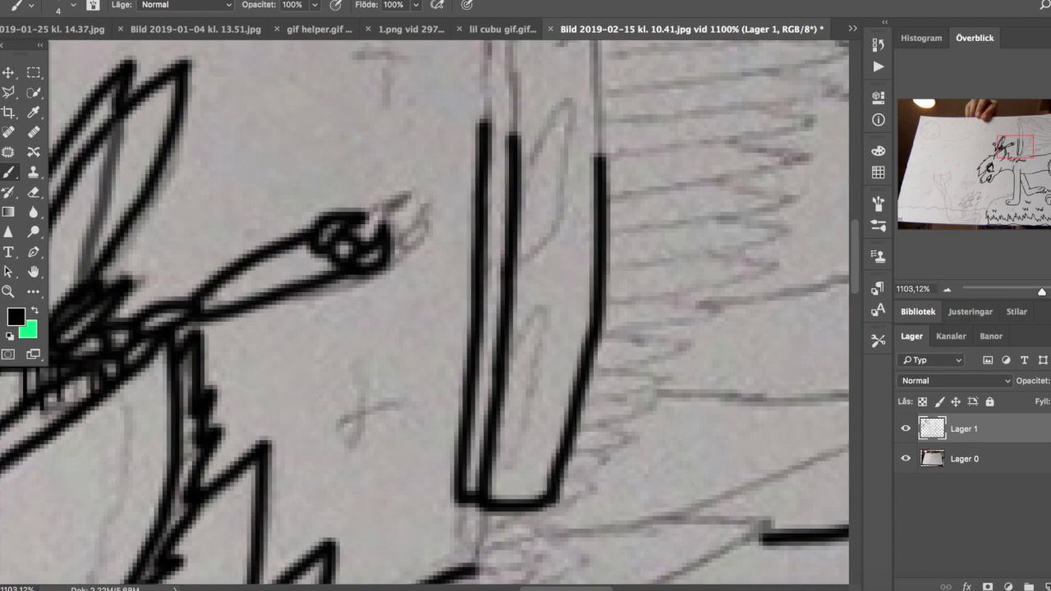
Extend the wing arm's two front lines and its rear edge upward along the pencil sketch.
{"action": "scroll", "coordinate": [493, 329], "scroll_direction": "up", "scroll_amount": 5}
{"action": "scroll", "coordinate": [493, 328], "scroll_direction": "right", "scroll_amount": 2}
{"action": "left_click_drag", "start_coordinate": [451, 133], "coordinate": [441, 441]}
{"action": "left_click_drag", "start_coordinate": [421, 188], "coordinate": [414, 444]}
{"action": "left_click_drag", "start_coordinate": [504, 189], "coordinate": [530, 441]}
{"action": "key", "text": "ctrl+z"}
{"action": "left_click_drag", "start_coordinate": [513, 238], "coordinate": [529, 483]}
{"action": "key", "text": "ctrl+z"}
{"action": "left_click_drag", "start_coordinate": [511, 283], "coordinate": [530, 473]}
{"action": "left_click_drag", "start_coordinate": [504, 151], "coordinate": [521, 328]}
Ink the long pointed feathers at the foot of the wing, from the shoulder fur up to the arm.
{"action": "scroll", "coordinate": [451, 426], "scroll_direction": "down", "scroll_amount": 5}
{"action": "scroll", "coordinate": [451, 426], "scroll_direction": "right", "scroll_amount": 2}
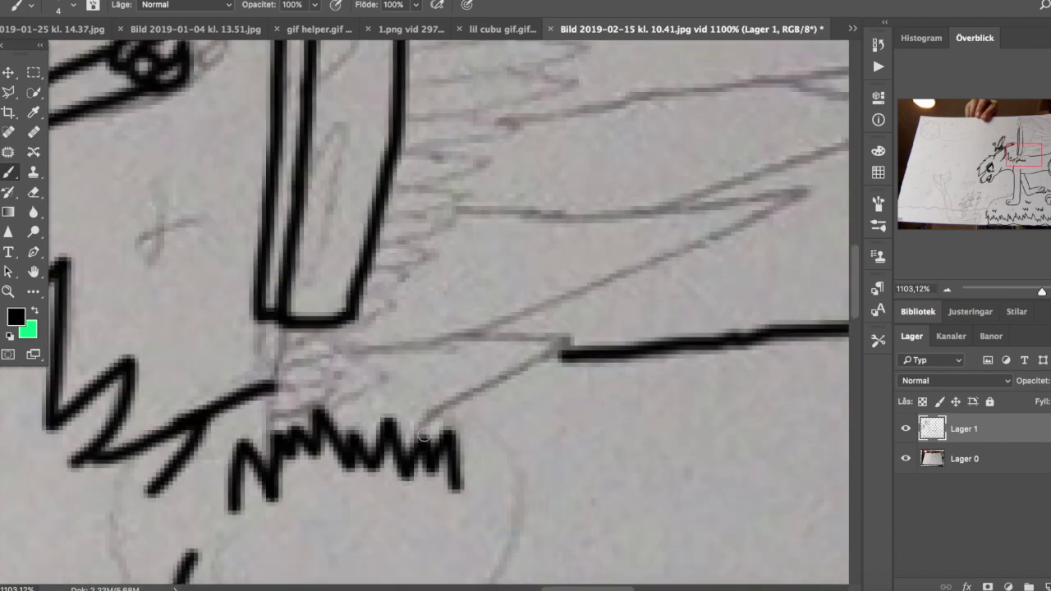
{"action": "left_click_drag", "start_coordinate": [414, 439], "coordinate": [567, 338]}
{"action": "mouse_move", "coordinate": [344, 347]}
{"action": "left_mouse_down"}
{"action": "mouse_move", "coordinate": [492, 338]}
{"action": "mouse_move", "coordinate": [797, 187]}
{"action": "left_mouse_up"}
{"action": "left_click_drag", "start_coordinate": [459, 204], "coordinate": [833, 148]}
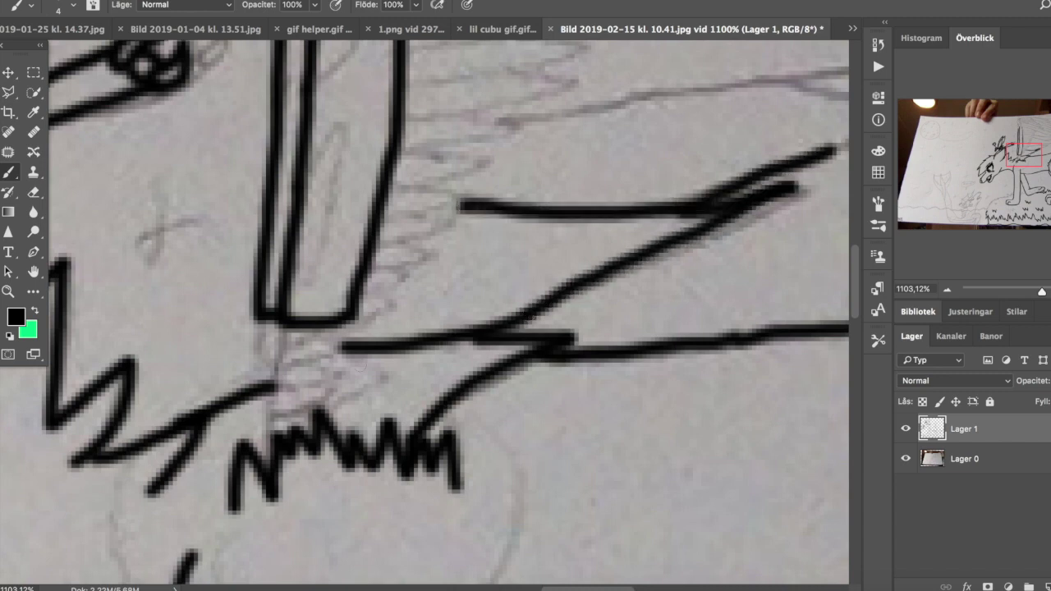
Ink the short jagged feathers along the rear edge of the lower wing arm.
{"action": "mouse_move", "coordinate": [292, 427]}
{"action": "left_mouse_down"}
{"action": "mouse_move", "coordinate": [358, 388]}
{"action": "mouse_move", "coordinate": [442, 263]}
{"action": "left_mouse_up"}
{"action": "left_click_drag", "start_coordinate": [375, 276], "coordinate": [451, 251]}
{"action": "scroll", "coordinate": [451, 251], "scroll_direction": "up", "scroll_amount": 3}
{"action": "scroll", "coordinate": [450, 251], "scroll_direction": "right", "scroll_amount": 1}
{"action": "mouse_move", "coordinate": [371, 250]}
{"action": "left_mouse_down"}
{"action": "mouse_move", "coordinate": [503, 256]}
{"action": "mouse_move", "coordinate": [575, 210]}
{"action": "left_mouse_up"}
{"action": "scroll", "coordinate": [504, 256], "scroll_direction": "up", "scroll_amount": 3}
{"action": "scroll", "coordinate": [504, 257], "scroll_direction": "right", "scroll_amount": 1}
{"action": "left_click_drag", "start_coordinate": [389, 351], "coordinate": [476, 305]}
{"action": "left_click_drag", "start_coordinate": [297, 312], "coordinate": [564, 238]}
{"action": "scroll", "coordinate": [477, 305], "scroll_direction": "up", "scroll_amount": 3}
{"action": "scroll", "coordinate": [476, 305], "scroll_direction": "right", "scroll_amount": 1}
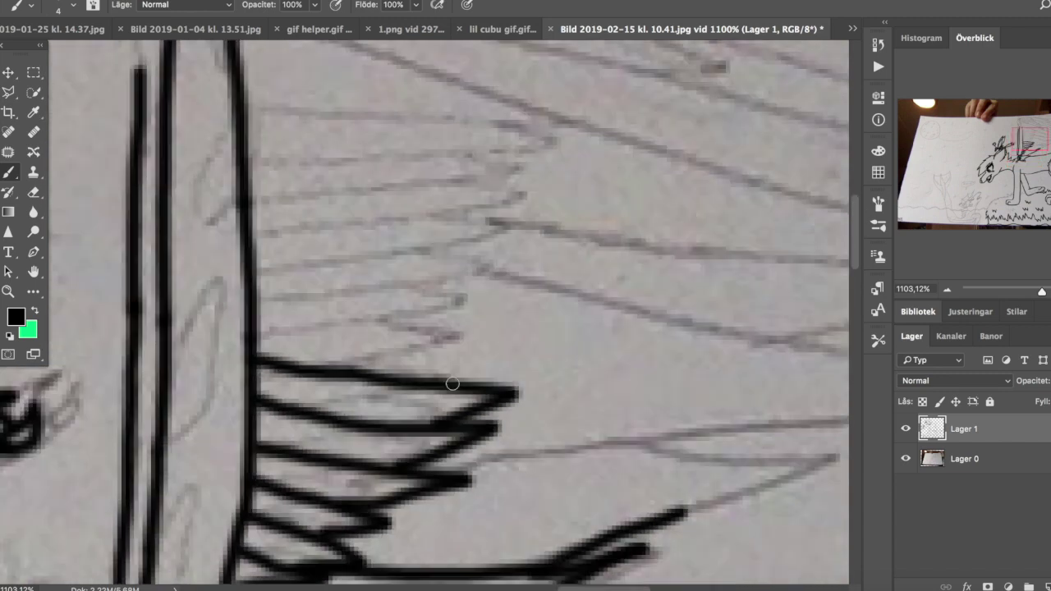
Continue the row of short pointed feathers up the wing arm, and undo the stray curved stroke above it.
{"action": "left_click_drag", "start_coordinate": [486, 385], "coordinate": [534, 329]}
{"action": "scroll", "coordinate": [534, 329], "scroll_direction": "up", "scroll_amount": 3}
{"action": "left_click_drag", "start_coordinate": [526, 428], "coordinate": [484, 362]}
{"action": "left_click_drag", "start_coordinate": [542, 386], "coordinate": [554, 312]}
{"action": "left_click_drag", "start_coordinate": [509, 345], "coordinate": [560, 283]}
{"action": "scroll", "coordinate": [482, 312], "scroll_direction": "up", "scroll_amount": 3}
{"action": "scroll", "coordinate": [482, 312], "scroll_direction": "left", "scroll_amount": 1}
{"action": "scroll", "coordinate": [231, 166], "scroll_direction": "down", "scroll_amount": 3}
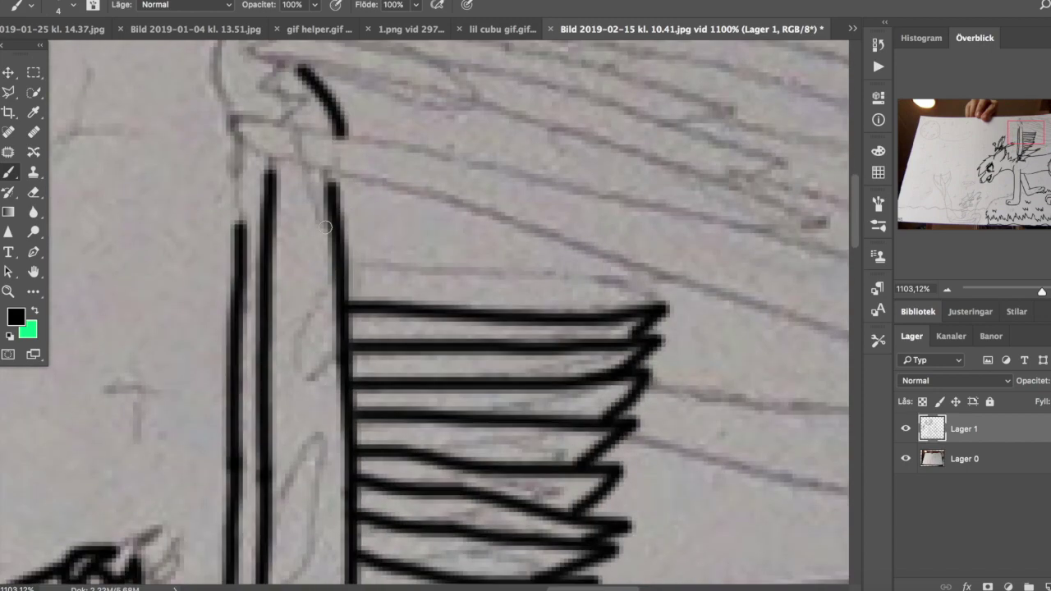
{"action": "key", "text": "super+z"}
Ink the clawed joint on top of the wing arm and the long feather line from it to the paper's edge.
{"action": "scroll", "coordinate": [325, 228], "scroll_direction": "up", "scroll_amount": 5}
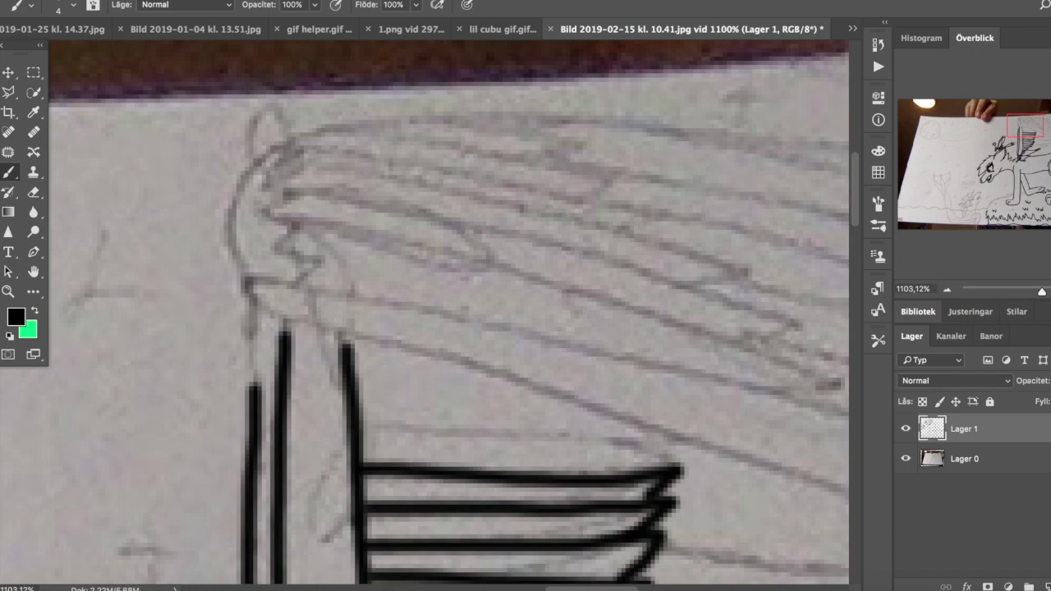
{"action": "mouse_move", "coordinate": [301, 323]}
{"action": "left_mouse_down"}
{"action": "mouse_move", "coordinate": [247, 281]}
{"action": "mouse_move", "coordinate": [246, 181]}
{"action": "mouse_move", "coordinate": [286, 242]}
{"action": "left_mouse_up"}
{"action": "scroll", "coordinate": [286, 271], "scroll_direction": "down", "scroll_amount": 3}
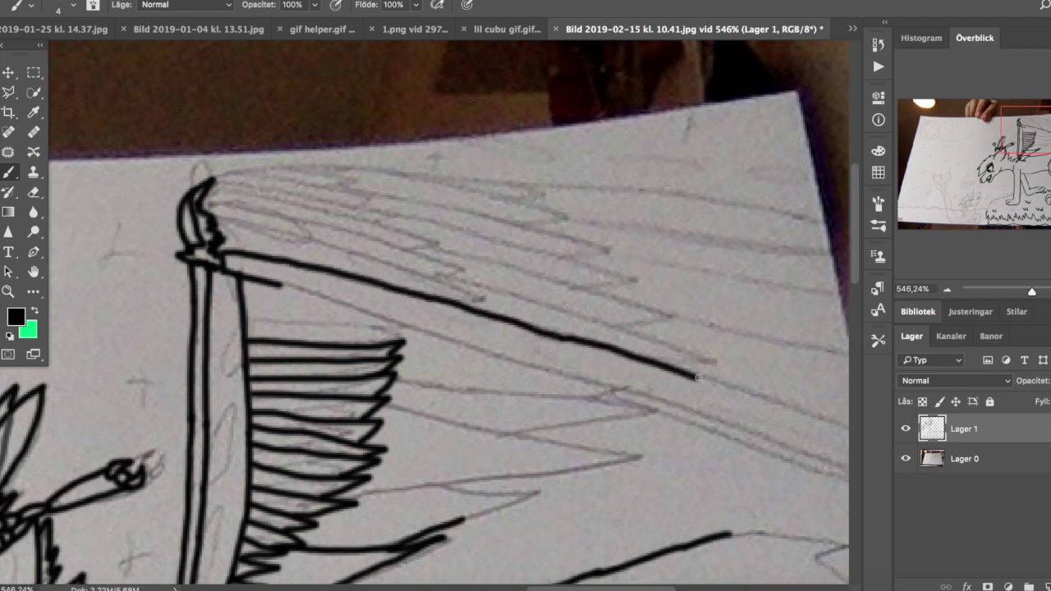
{"action": "scroll", "coordinate": [698, 378], "scroll_direction": "right", "scroll_amount": 5}
{"action": "key", "text": "ctrl+z"}
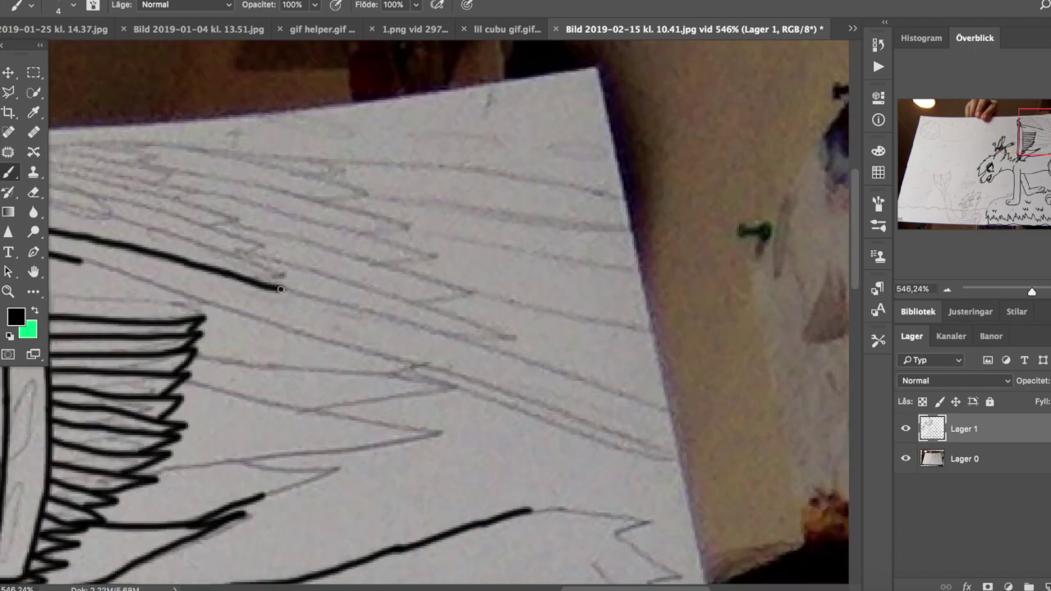
{"action": "left_click", "coordinate": [846, 419], "text": "shift"}
{"action": "scroll", "coordinate": [745, 372], "scroll_direction": "right", "scroll_amount": 3}
{"action": "key", "text": "e"}
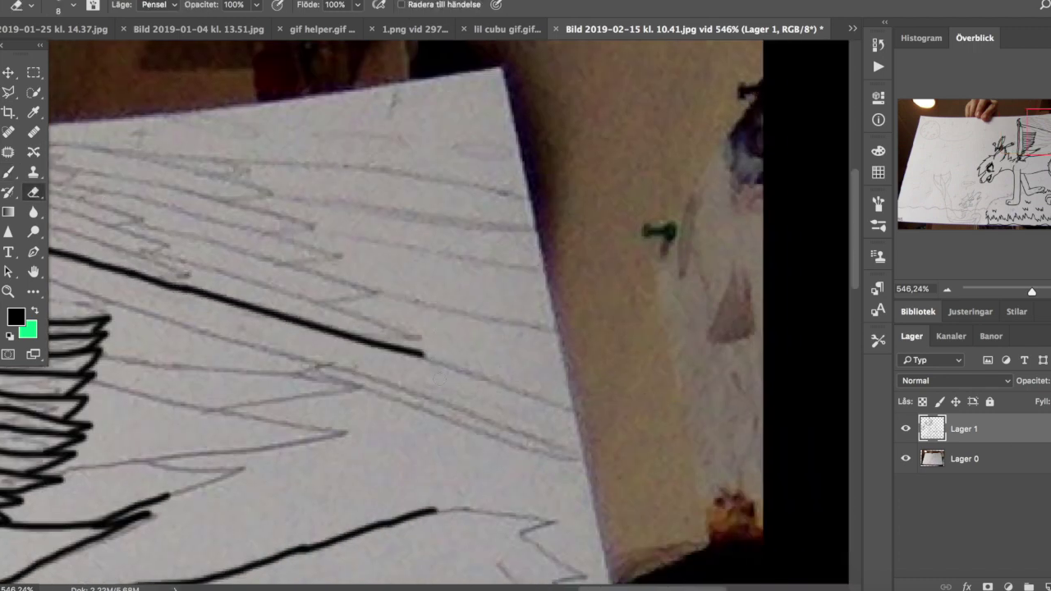
{"action": "key", "text": "b"}
{"action": "left_click", "coordinate": [461, 377], "text": "shift"}
{"action": "left_click", "coordinate": [575, 409], "text": "shift"}
{"action": "scroll", "coordinate": [575, 409], "scroll_direction": "left", "scroll_amount": 6}
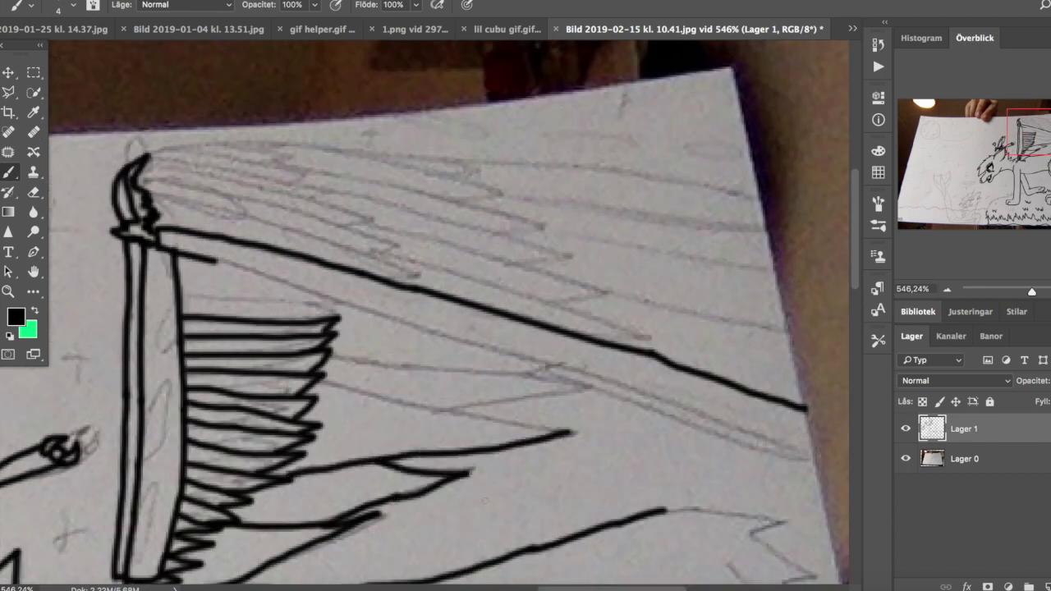
Ink the long feather's lower edge out to the paper's edge and the pointed middle feathers beneath it.
{"action": "scroll", "coordinate": [484, 500], "scroll_direction": "up", "scroll_amount": 3}
{"action": "left_click_drag", "start_coordinate": [320, 452], "coordinate": [428, 483]}
{"action": "key", "text": "ctrl+z"}
{"action": "left_click_drag", "start_coordinate": [320, 451], "coordinate": [448, 485]}
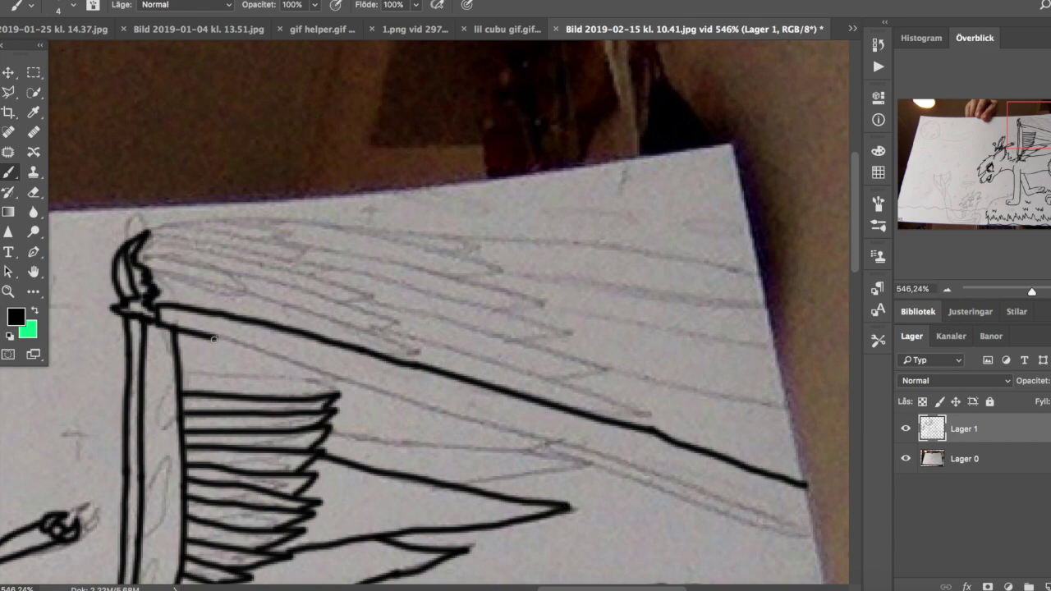
{"action": "scroll", "coordinate": [325, 372], "scroll_direction": "right", "scroll_amount": 5}
{"action": "left_click", "coordinate": [616, 522], "text": "shift"}
{"action": "key", "text": "e"}
{"action": "key", "text": "b"}
{"action": "scroll", "coordinate": [683, 551], "scroll_direction": "down", "scroll_amount": 5}
{"action": "left_click_drag", "start_coordinate": [337, 325], "coordinate": [193, 267]}
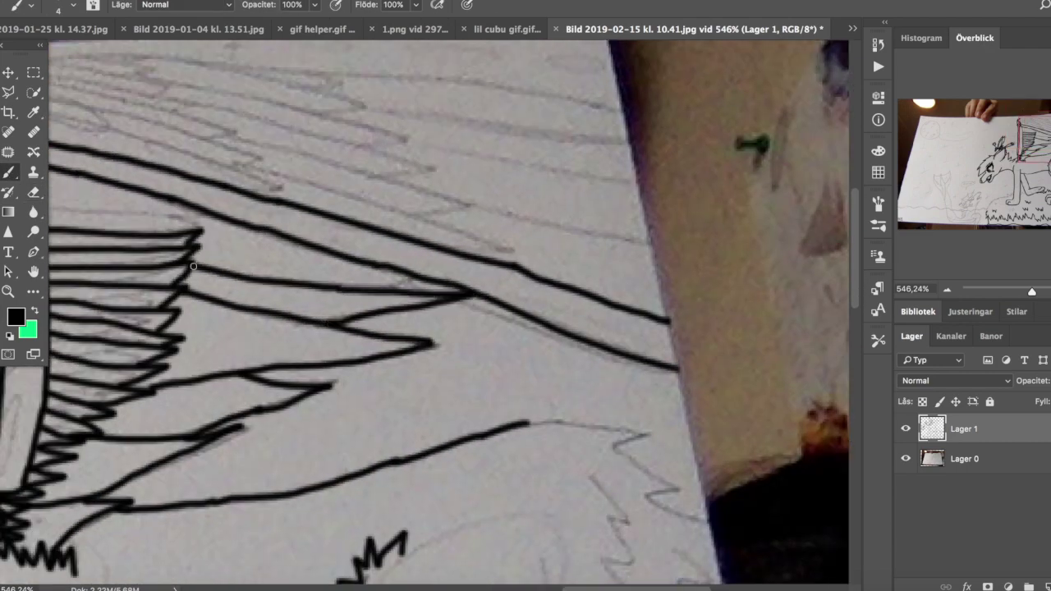
{"action": "scroll", "coordinate": [411, 329], "scroll_direction": "right", "scroll_amount": 3}
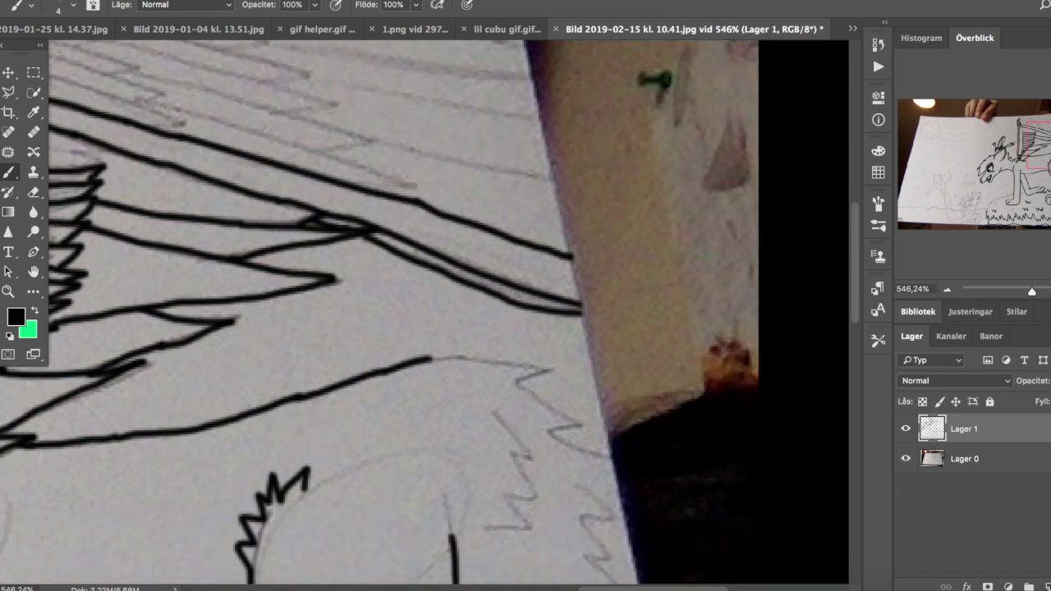
Ink the rest of the back line and the jagged upper and lower edges of the tail.
{"action": "left_click_drag", "start_coordinate": [427, 374], "coordinate": [550, 350]}
{"action": "scroll", "coordinate": [411, 328], "scroll_direction": "right", "scroll_amount": 4}
{"action": "scroll", "coordinate": [411, 328], "scroll_direction": "down", "scroll_amount": 3}
{"action": "left_click_drag", "start_coordinate": [399, 333], "coordinate": [485, 435]}
{"action": "scroll", "coordinate": [410, 328], "scroll_direction": "down", "scroll_amount": 2}
{"action": "left_click_drag", "start_coordinate": [271, 403], "coordinate": [305, 423]}
Hide the photo layer, add zigzag fur lines across the tail, and show the photo again.
{"action": "left_click", "coordinate": [906, 458]}
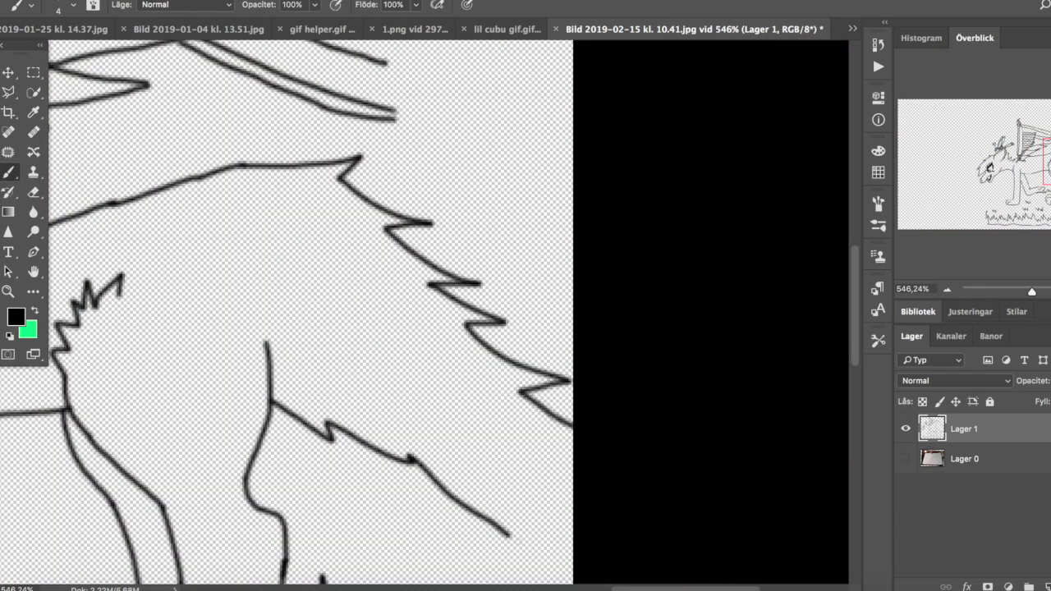
{"action": "scroll", "coordinate": [410, 328], "scroll_direction": "down", "scroll_amount": 2}
{"action": "left_click_drag", "start_coordinate": [400, 202], "coordinate": [368, 295]}
{"action": "left_click_drag", "start_coordinate": [464, 256], "coordinate": [439, 337]}
{"action": "left_click_drag", "start_coordinate": [546, 336], "coordinate": [509, 390]}
{"action": "left_click_drag", "start_coordinate": [620, 415], "coordinate": [596, 443]}
{"action": "left_click", "coordinate": [906, 458]}
Ink the jagged grass on both sides of the front leg.
{"action": "scroll", "coordinate": [410, 328], "scroll_direction": "down", "scroll_amount": 5}
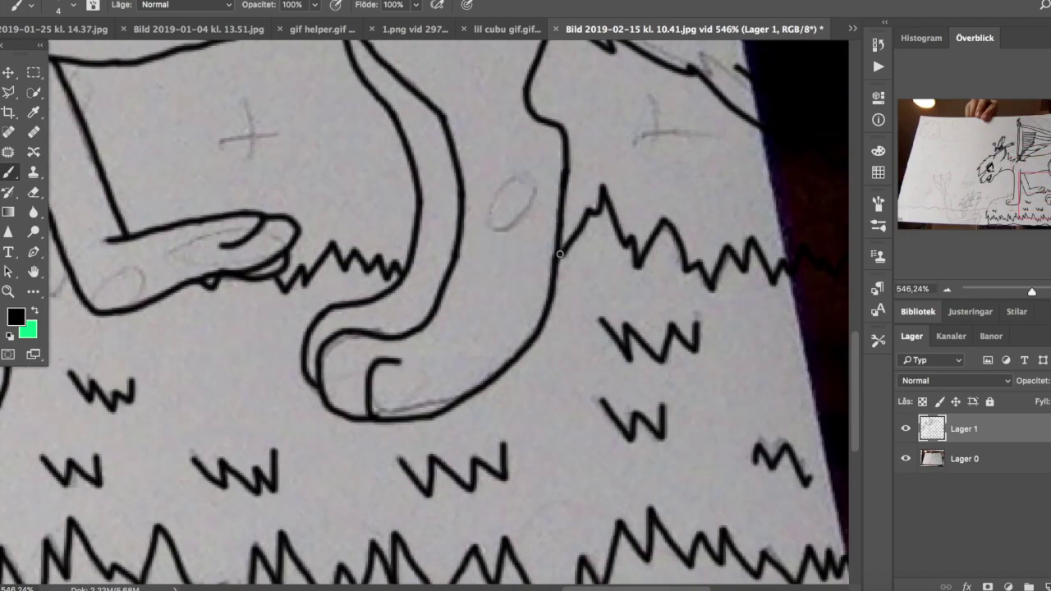
{"action": "scroll", "coordinate": [411, 329], "scroll_direction": "left", "scroll_amount": 4}
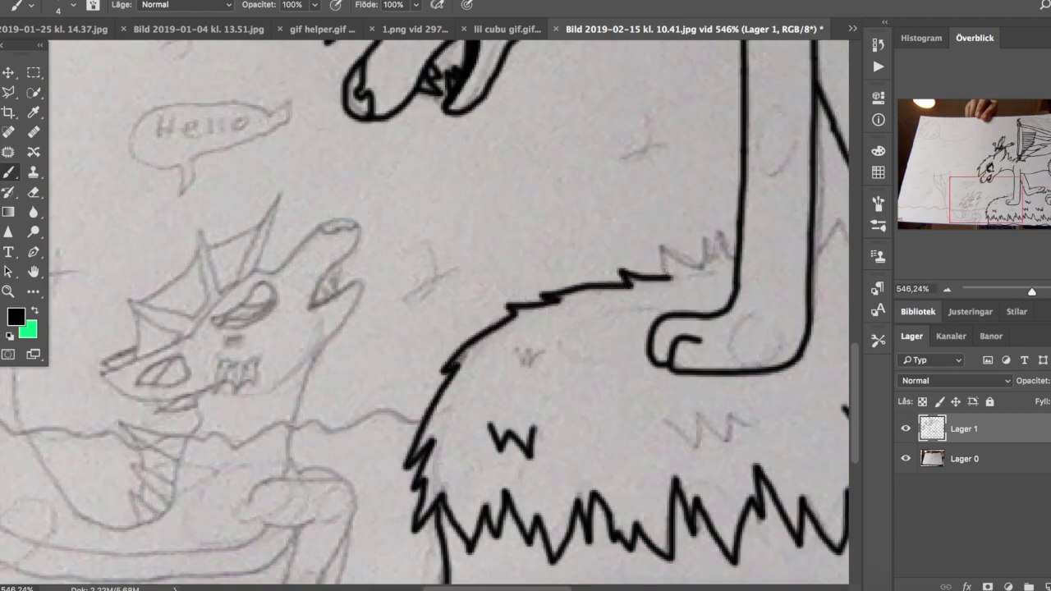
{"action": "left_click_drag", "start_coordinate": [703, 237], "coordinate": [736, 256]}
{"action": "scroll", "coordinate": [548, 289], "scroll_direction": "right", "scroll_amount": 4}
{"action": "scroll", "coordinate": [549, 289], "scroll_direction": "up", "scroll_amount": 1}
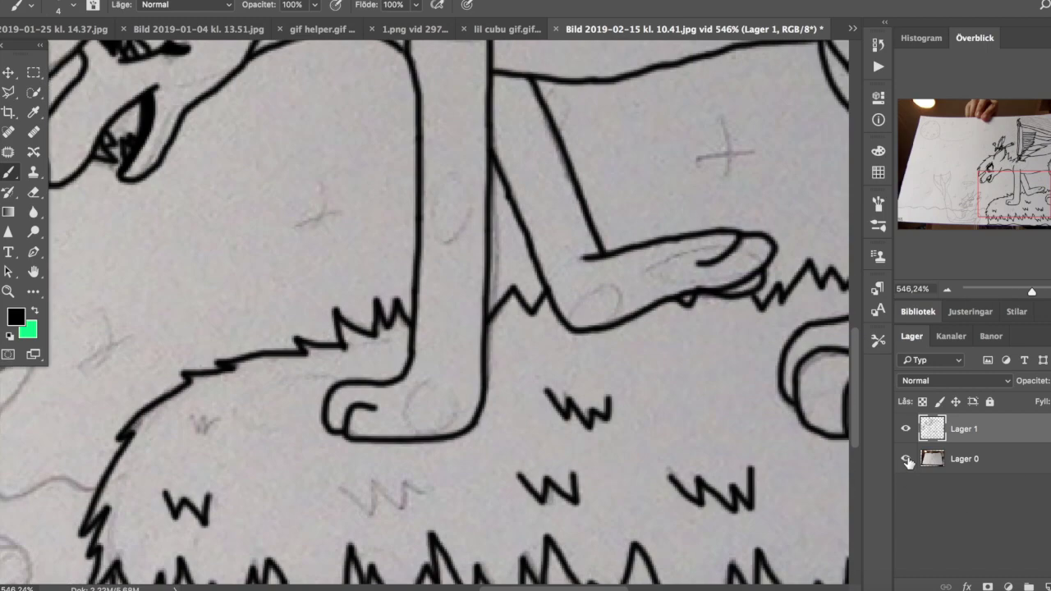
Ink the overlapping rows of pointed feathers fanning out from the wing's top joint.
{"action": "scroll", "coordinate": [425, 312], "scroll_direction": "up", "scroll_amount": 8}
{"action": "scroll", "coordinate": [426, 312], "scroll_direction": "right", "scroll_amount": 4}
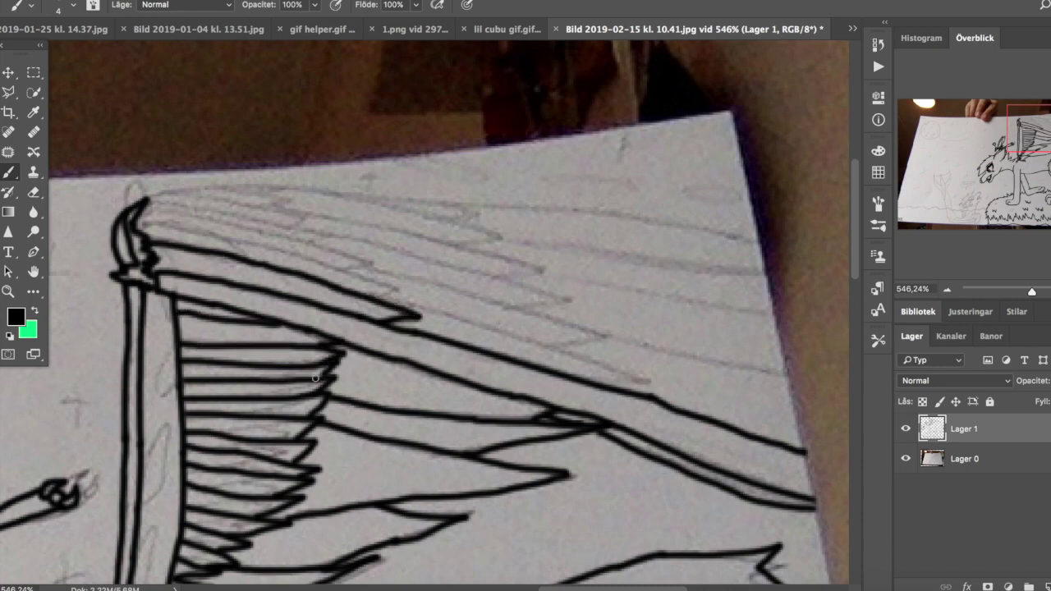
{"action": "scroll", "coordinate": [316, 381], "scroll_direction": "down", "scroll_amount": 5}
{"action": "scroll", "coordinate": [315, 381], "scroll_direction": "left", "scroll_amount": 3}
{"action": "scroll", "coordinate": [410, 328], "scroll_direction": "up", "scroll_amount": 6}
{"action": "scroll", "coordinate": [497, 302], "scroll_direction": "right", "scroll_amount": 1}
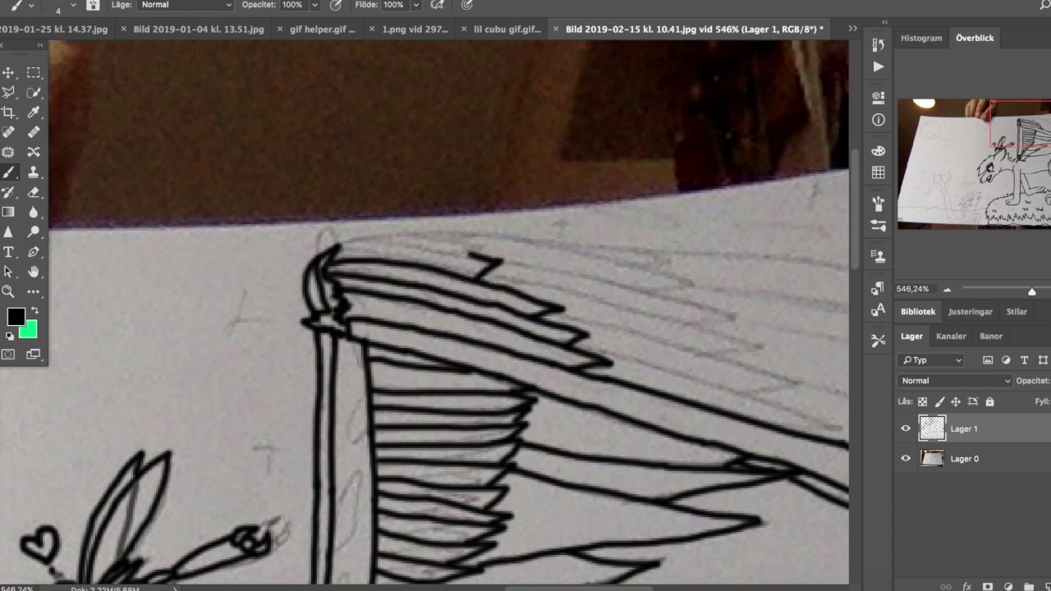
{"action": "left_click_drag", "start_coordinate": [495, 240], "coordinate": [361, 238]}
{"action": "scroll", "coordinate": [362, 237], "scroll_direction": "right", "scroll_amount": 3}
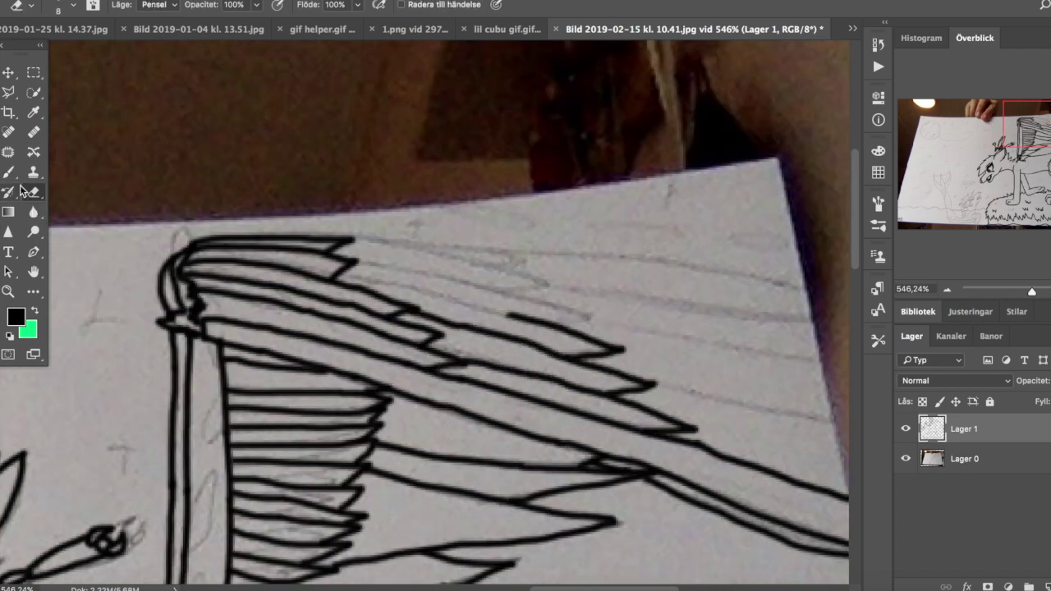
{"action": "left_click_drag", "start_coordinate": [341, 276], "coordinate": [496, 311]}
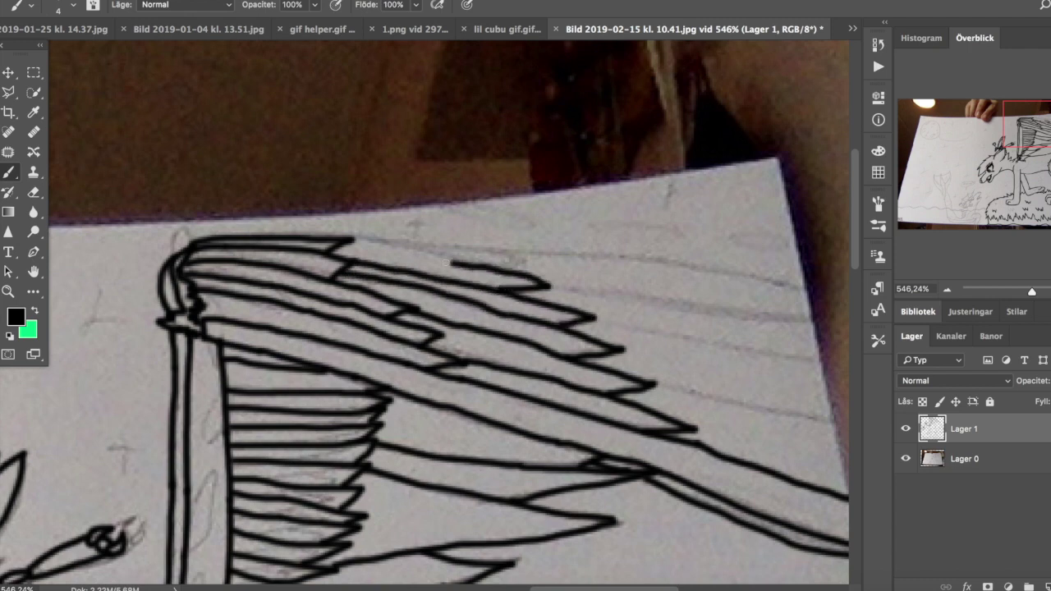
Ink the wing's top edge and the long outer feather lines out to the paper's edge.
{"action": "left_click_drag", "start_coordinate": [421, 241], "coordinate": [804, 288]}
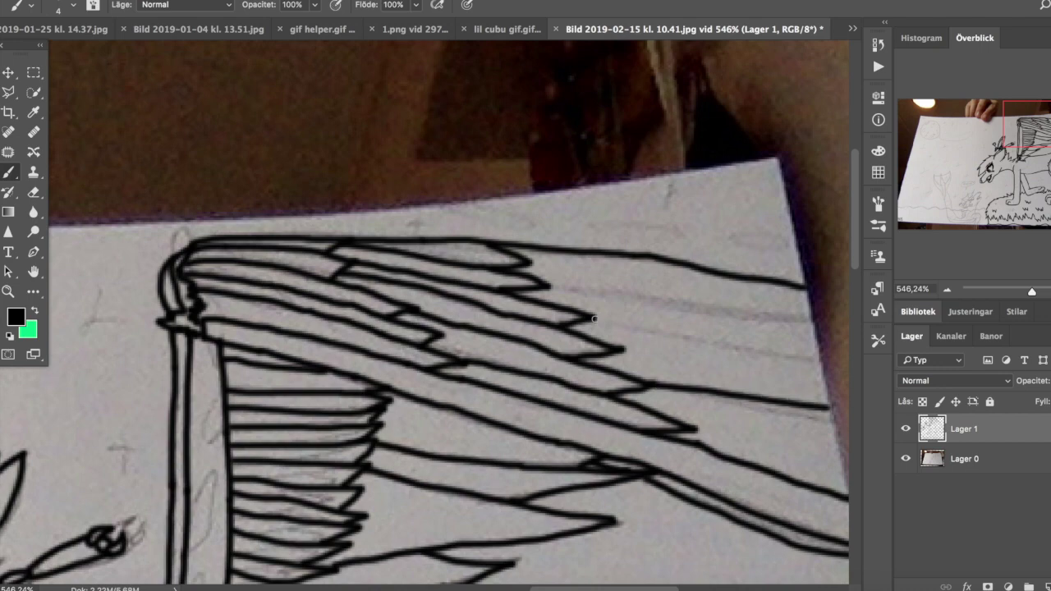
{"action": "left_click_drag", "start_coordinate": [641, 328], "coordinate": [822, 358]}
{"action": "left_click_drag", "start_coordinate": [775, 281], "coordinate": [547, 320]}
With the photo hidden, close the outer feathers with pointed tips beyond the paper's edge, add small in-between tips, and show the photo again.
{"action": "scroll", "coordinate": [492, 328], "scroll_direction": "right", "scroll_amount": 5}
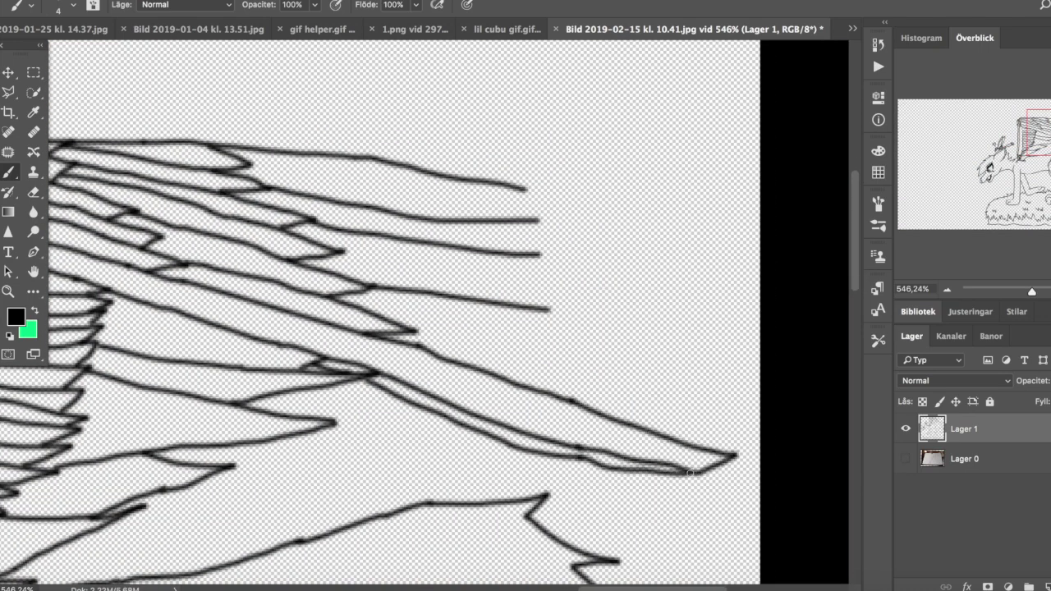
{"action": "mouse_move", "coordinate": [685, 251]}
{"action": "left_mouse_down"}
{"action": "mouse_move", "coordinate": [529, 256]}
{"action": "mouse_move", "coordinate": [743, 305]}
{"action": "left_mouse_up"}
{"action": "left_click_drag", "start_coordinate": [582, 313], "coordinate": [760, 440]}
{"action": "left_click_drag", "start_coordinate": [759, 439], "coordinate": [617, 279]}
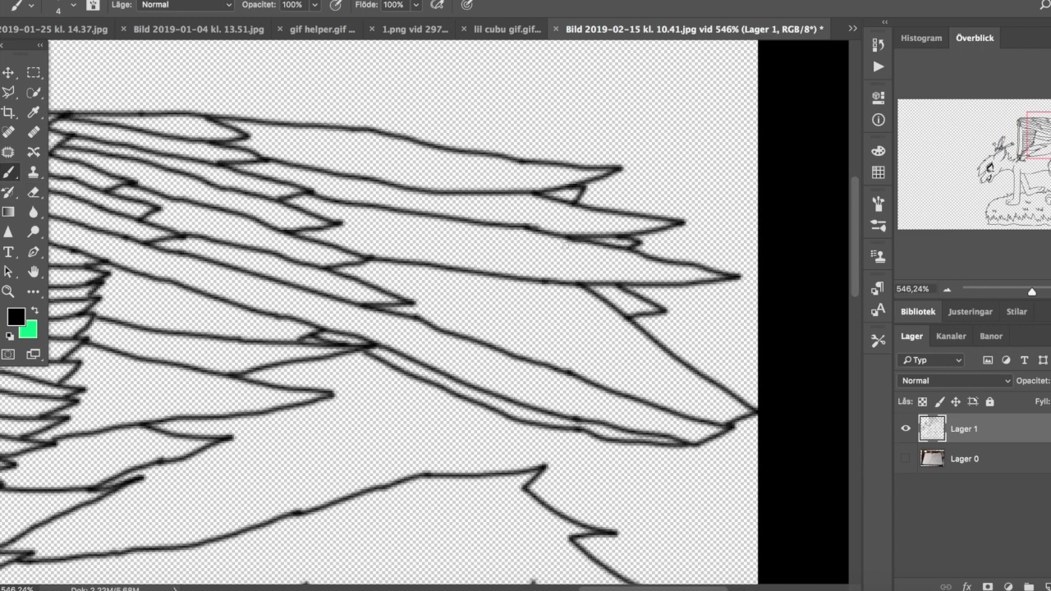
{"action": "scroll", "coordinate": [426, 312], "scroll_direction": "left", "scroll_amount": 5}
{"action": "scroll", "coordinate": [425, 312], "scroll_direction": "left", "scroll_amount": 5}
{"action": "scroll", "coordinate": [426, 312], "scroll_direction": "up", "scroll_amount": 4}
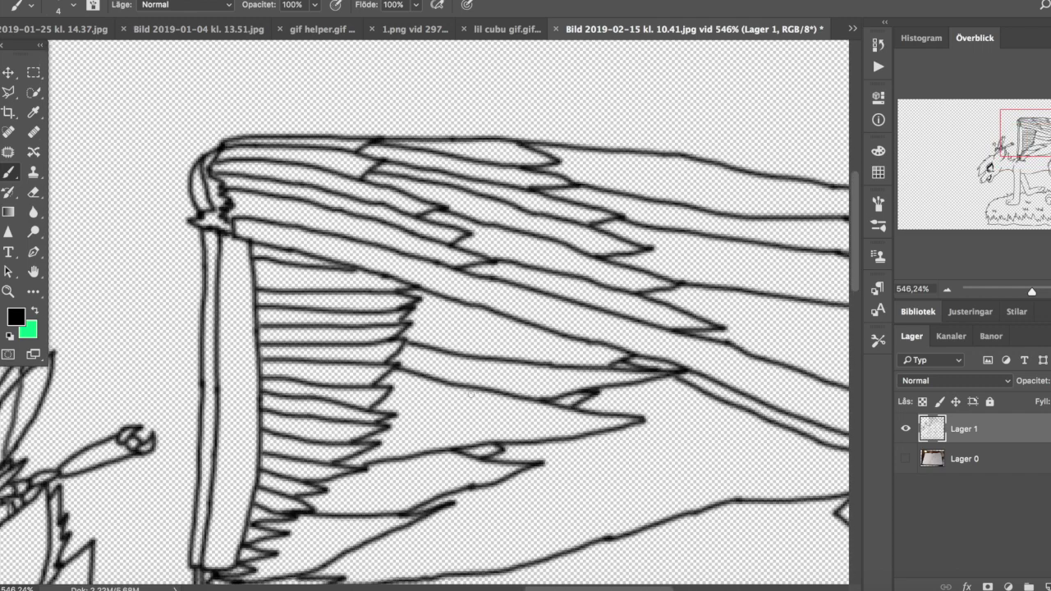
{"action": "left_click", "coordinate": [906, 458]}
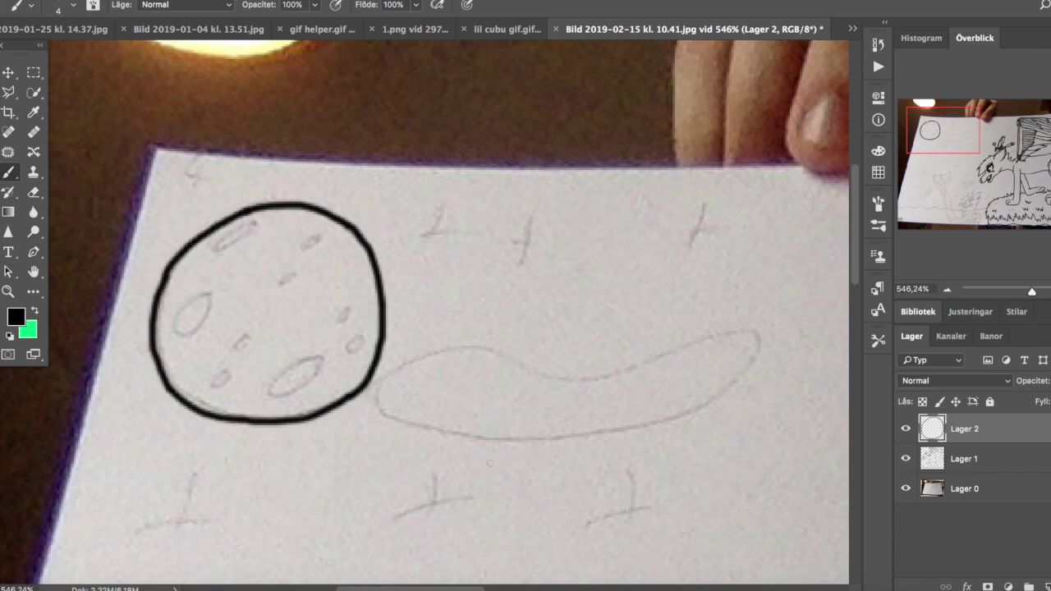
Undo the moon's black outline and paint the moon as a large soft pale yellow glow on the new layer.
{"action": "key", "text": "ctrl+z"}
{"action": "left_click", "coordinate": [16, 316]}
{"action": "left_click", "coordinate": [102, 73]}
{"action": "left_click", "coordinate": [383, 61]}
{"action": "left_click", "coordinate": [57, 7]}
{"action": "left_click", "coordinate": [271, 312]}
Hide the photo and draw five oval craters on the moon with a size 8 brush in dark khaki.
{"action": "left_click", "coordinate": [57, 6]}
{"action": "left_click", "coordinate": [73, 119]}
{"action": "left_click", "coordinate": [15, 317]}
{"action": "left_click", "coordinate": [94, 140]}
{"action": "left_click", "coordinate": [394, 59]}
{"action": "left_click", "coordinate": [906, 488]}
{"action": "left_click_drag", "start_coordinate": [269, 204], "coordinate": [265, 207]}
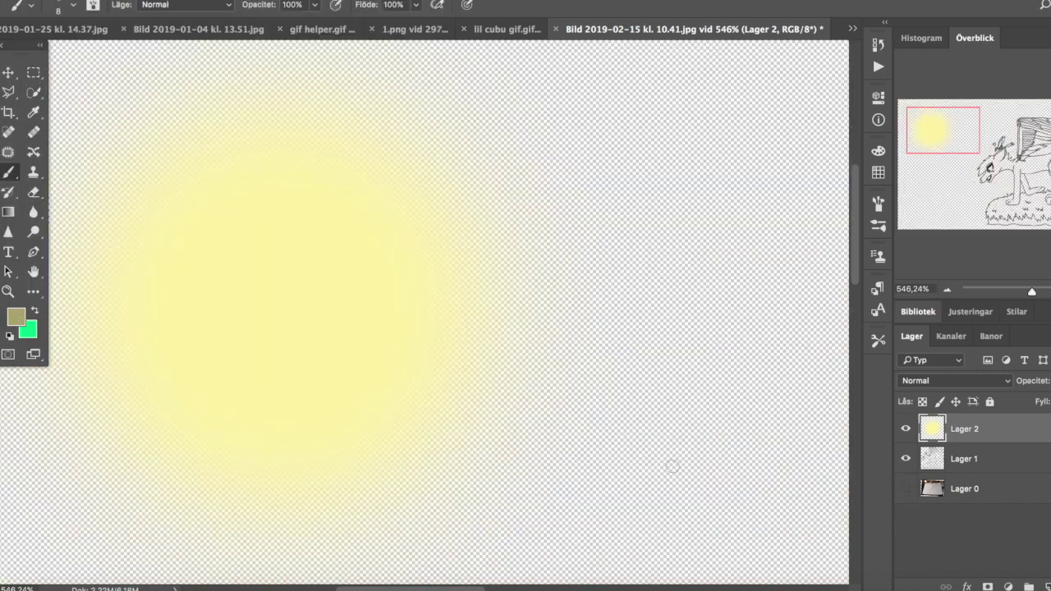
{"action": "left_click_drag", "start_coordinate": [352, 252], "coordinate": [349, 256]}
{"action": "left_click_drag", "start_coordinate": [230, 308], "coordinate": [227, 310]}
{"action": "mouse_move", "coordinate": [351, 351]}
{"action": "left_mouse_down"}
{"action": "mouse_move", "coordinate": [267, 392]}
{"action": "mouse_move", "coordinate": [337, 343]}
{"action": "left_mouse_up"}
{"action": "left_click_drag", "start_coordinate": [382, 295], "coordinate": [361, 322]}
{"action": "key", "text": "r"}
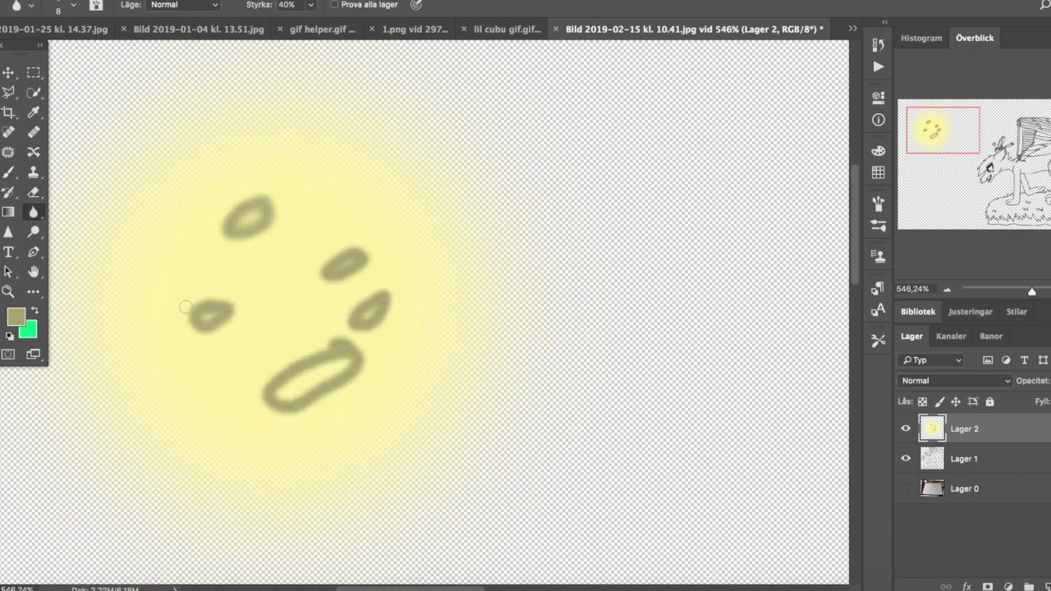
Show the photo again and paint bright yellow plus-shaped stars over the sketched crosses beside and below the moon.
{"action": "left_click", "coordinate": [8, 173]}
{"action": "left_click", "coordinate": [16, 316]}
{"action": "left_click", "coordinate": [246, 234]}
{"action": "left_click", "coordinate": [162, 70]}
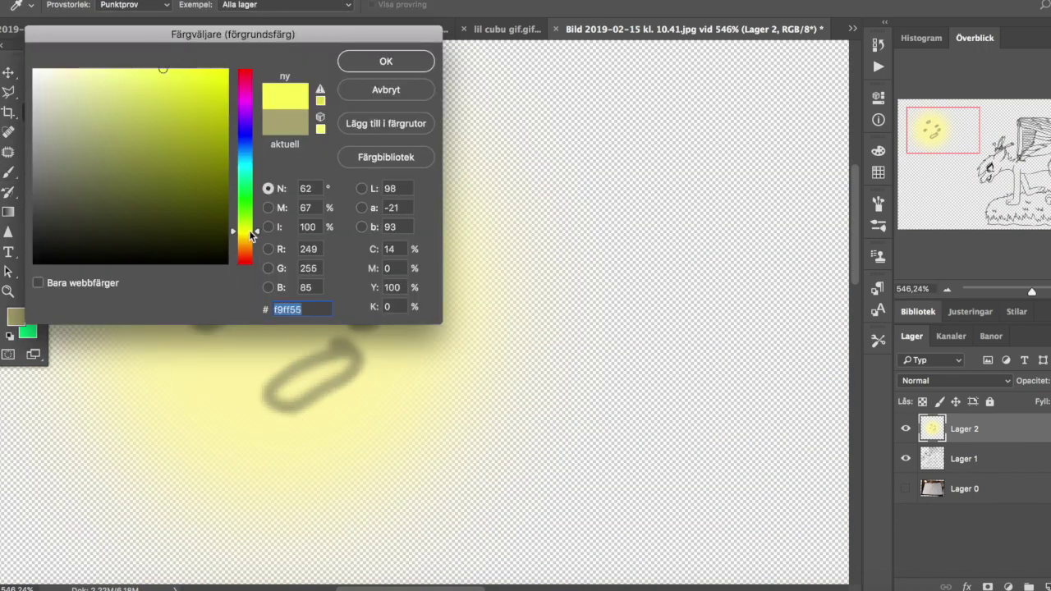
{"action": "left_click", "coordinate": [394, 59]}
{"action": "left_click", "coordinate": [906, 489]}
{"action": "left_click_drag", "start_coordinate": [680, 242], "coordinate": [723, 242]}
{"action": "scroll", "coordinate": [575, 328], "scroll_direction": "down", "scroll_amount": 3}
{"action": "left_click_drag", "start_coordinate": [469, 328], "coordinate": [468, 374]}
{"action": "left_click_drag", "start_coordinate": [447, 352], "coordinate": [492, 351]}
{"action": "scroll", "coordinate": [410, 329], "scroll_direction": "down", "scroll_amount": 2}
{"action": "left_click_drag", "start_coordinate": [193, 245], "coordinate": [191, 308]}
{"action": "left_click_drag", "start_coordinate": [296, 324], "coordinate": [291, 386]}
{"action": "left_click_drag", "start_coordinate": [275, 356], "coordinate": [322, 355]}
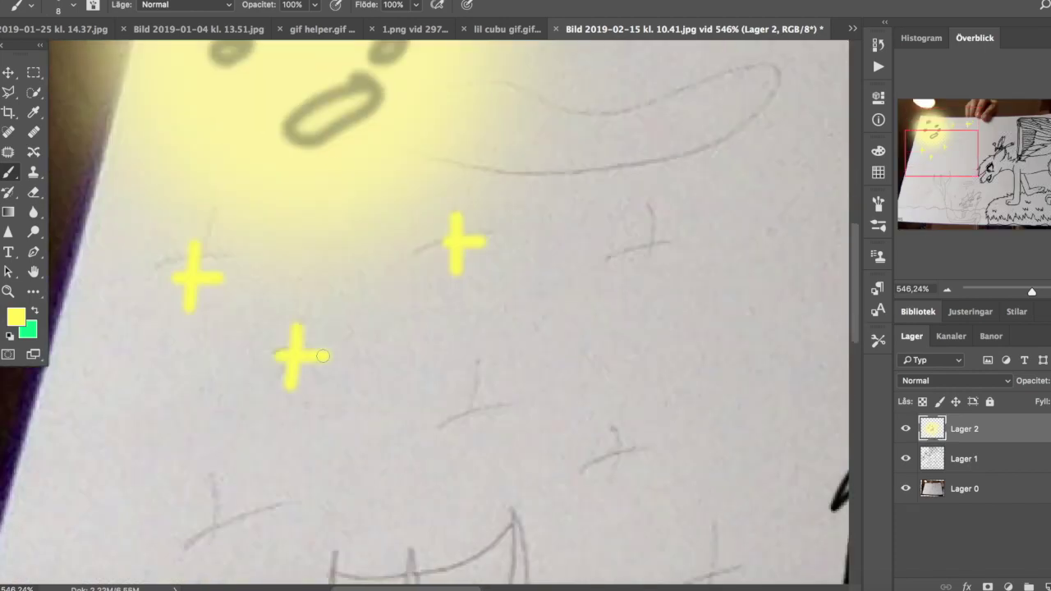
Paint more yellow plus-shaped stars over the sketched crosses above and beside the pencilled pronged shape.
{"action": "scroll", "coordinate": [680, 253], "scroll_direction": "down", "scroll_amount": 3}
{"action": "left_click_drag", "start_coordinate": [422, 287], "coordinate": [422, 345]}
{"action": "scroll", "coordinate": [493, 287], "scroll_direction": "down", "scroll_amount": 3}
{"action": "left_click_drag", "start_coordinate": [592, 250], "coordinate": [591, 304]}
{"action": "scroll", "coordinate": [493, 287], "scroll_direction": "left", "scroll_amount": 4}
{"action": "left_click_drag", "start_coordinate": [310, 168], "coordinate": [308, 228]}
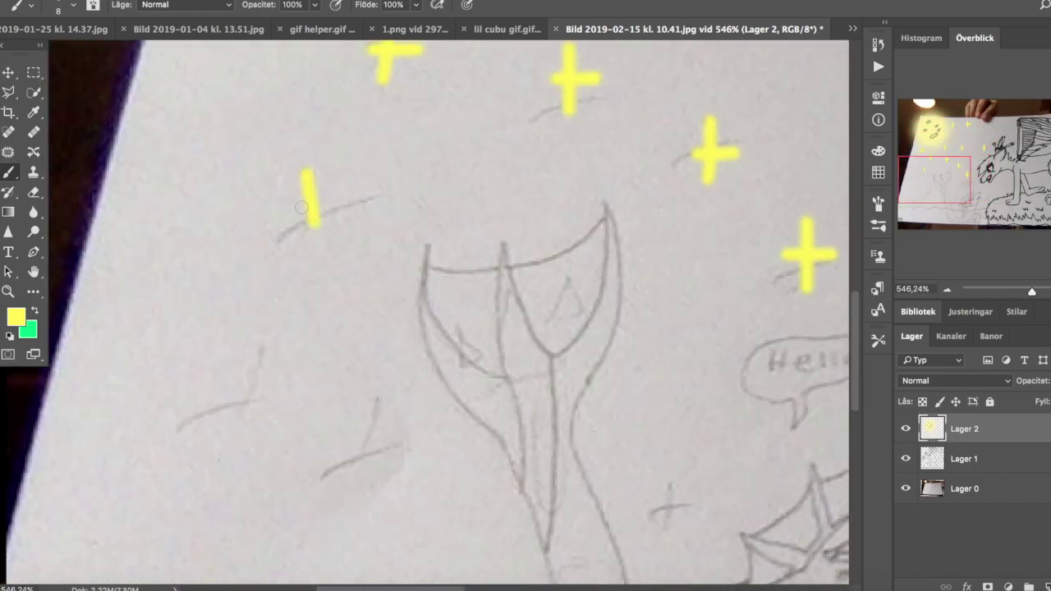
{"action": "scroll", "coordinate": [370, 246], "scroll_direction": "down", "scroll_amount": 1}
{"action": "left_click_drag", "start_coordinate": [269, 366], "coordinate": [315, 367]}
{"action": "left_click_drag", "start_coordinate": [416, 356], "coordinate": [419, 450]}
Paint more yellow plus-shaped stars beside the pencilled creature's head and between the winged animal's muzzle and front leg.
{"action": "scroll", "coordinate": [493, 328], "scroll_direction": "right", "scroll_amount": 5}
{"action": "scroll", "coordinate": [493, 328], "scroll_direction": "right", "scroll_amount": 1}
{"action": "left_click_drag", "start_coordinate": [751, 213], "coordinate": [751, 287]}
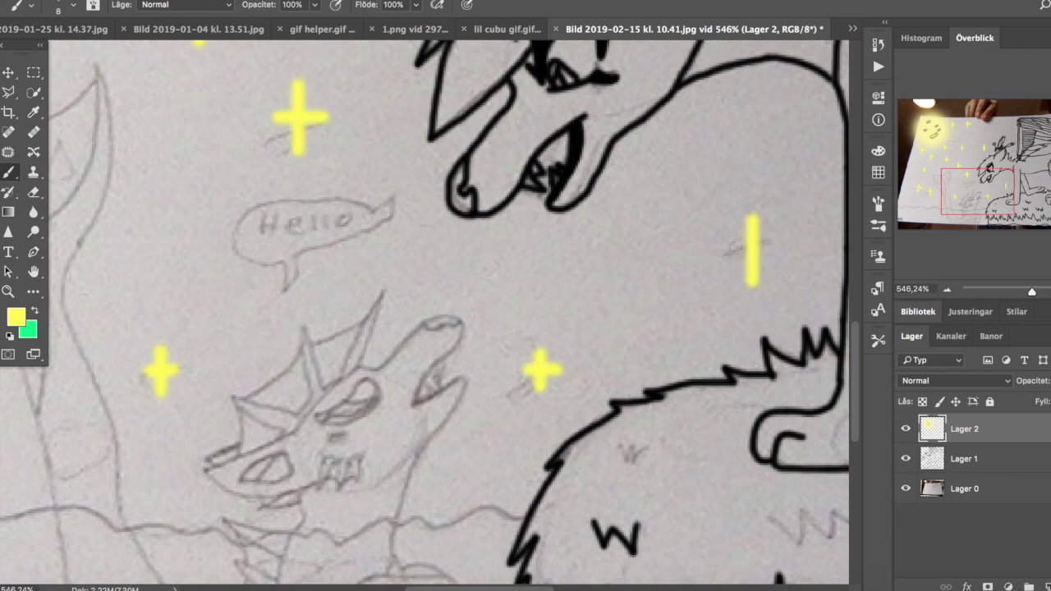
{"action": "scroll", "coordinate": [575, 329], "scroll_direction": "right", "scroll_amount": 3}
{"action": "scroll", "coordinate": [574, 329], "scroll_direction": "up", "scroll_amount": 3}
{"action": "scroll", "coordinate": [492, 329], "scroll_direction": "down", "scroll_amount": 3}
Paint yellow stars above and beside the wing, and turn the star below the fingers into a many-armed one.
{"action": "scroll", "coordinate": [492, 328], "scroll_direction": "up", "scroll_amount": 5}
{"action": "scroll", "coordinate": [493, 328], "scroll_direction": "left", "scroll_amount": 3}
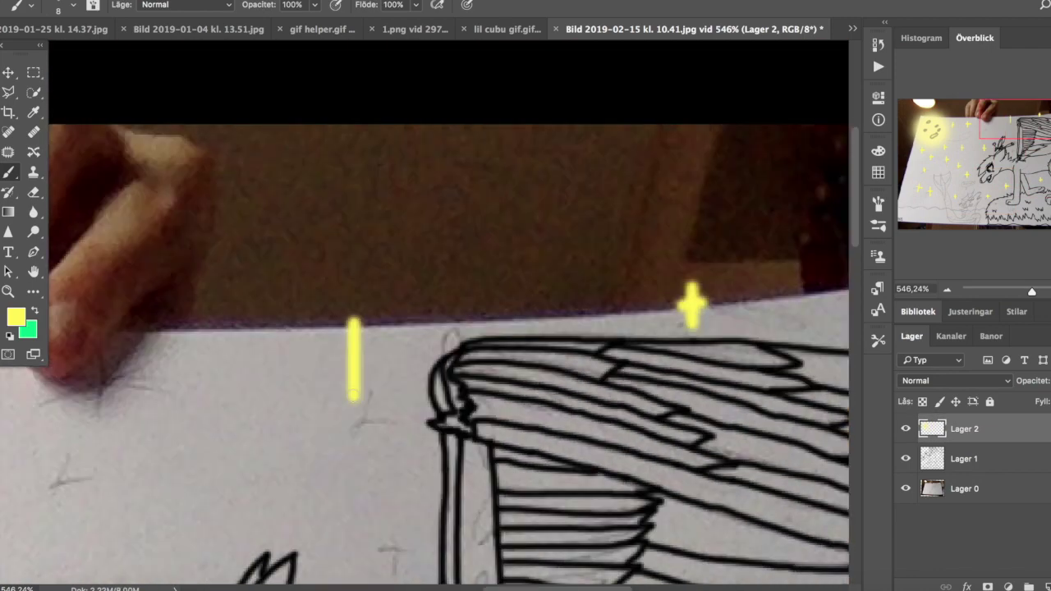
{"action": "scroll", "coordinate": [493, 328], "scroll_direction": "left", "scroll_amount": 3}
{"action": "left_click_drag", "start_coordinate": [579, 359], "coordinate": [624, 358]}
{"action": "left_click_drag", "start_coordinate": [343, 355], "coordinate": [345, 448]}
{"action": "left_click_drag", "start_coordinate": [292, 456], "coordinate": [365, 382]}
Move the moon and stars together up and to the left, and touch up the shifted stars with the Eraser.
{"action": "scroll", "coordinate": [300, 422], "scroll_direction": "down", "scroll_amount": 3}
{"action": "key", "text": "v"}
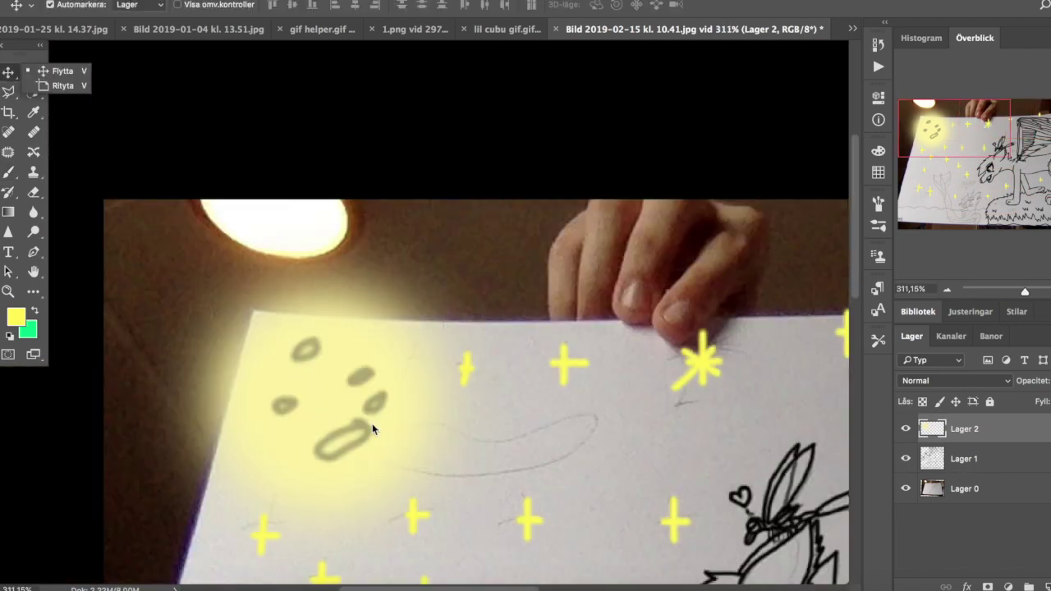
{"action": "left_click_drag", "start_coordinate": [374, 427], "coordinate": [260, 329]}
{"action": "scroll", "coordinate": [259, 329], "scroll_direction": "right", "scroll_amount": 1}
{"action": "key", "text": "e"}
{"action": "scroll", "coordinate": [260, 329], "scroll_direction": "right", "scroll_amount": 5}
{"action": "scroll", "coordinate": [259, 329], "scroll_direction": "down", "scroll_amount": 3}
{"action": "scroll", "coordinate": [260, 329], "scroll_direction": "left", "scroll_amount": 3}
{"action": "scroll", "coordinate": [259, 328], "scroll_direction": "down", "scroll_amount": 2}
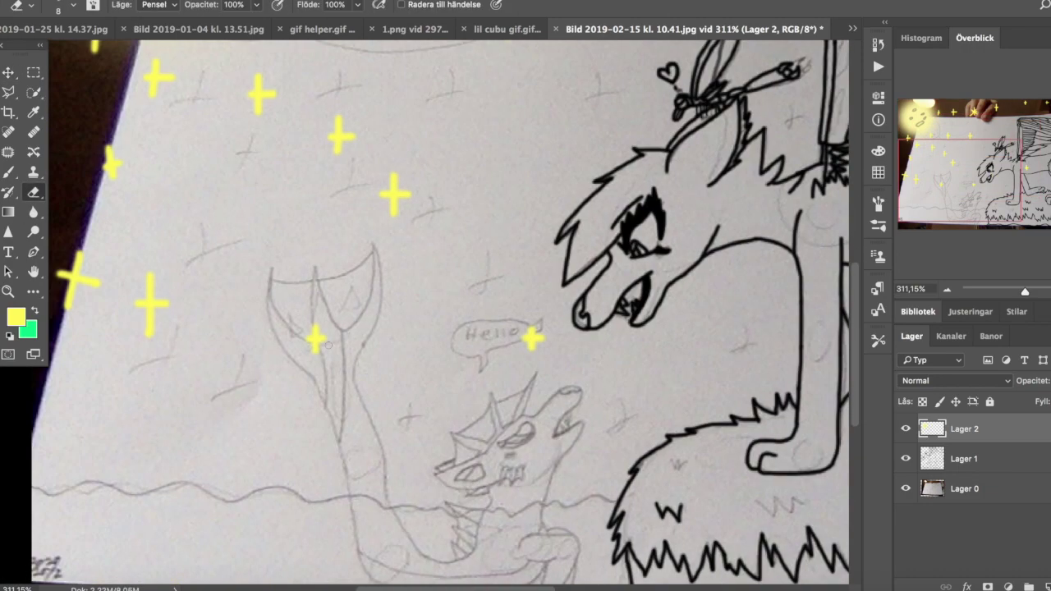
Paint additional yellow stars in the gaps around the winged animal's head, muzzle and front leg.
{"action": "scroll", "coordinate": [260, 328], "scroll_direction": "right", "scroll_amount": 5}
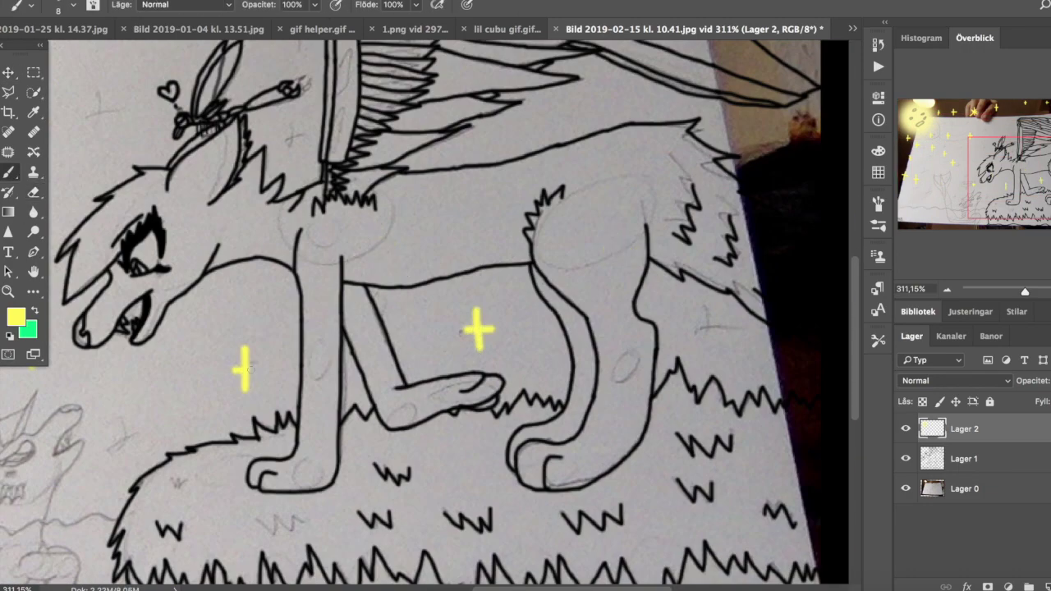
{"action": "scroll", "coordinate": [245, 370], "scroll_direction": "up", "scroll_amount": 5}
{"action": "scroll", "coordinate": [245, 369], "scroll_direction": "left", "scroll_amount": 5}
{"action": "scroll", "coordinate": [427, 312], "scroll_direction": "down", "scroll_amount": 10}
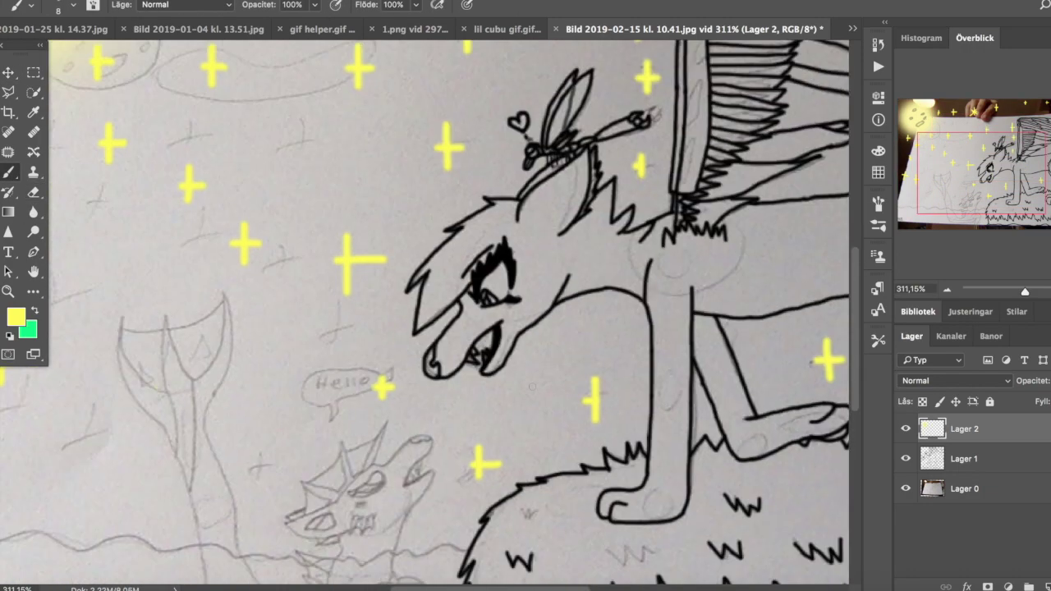
{"action": "scroll", "coordinate": [427, 313], "scroll_direction": "up", "scroll_amount": 10}
Hide the photo and paint yellow stars above the wing, between wing and back, and behind the hind leg.
{"action": "left_click", "coordinate": [906, 489]}
{"action": "scroll", "coordinate": [427, 312], "scroll_direction": "down", "scroll_amount": 10}
{"action": "scroll", "coordinate": [427, 312], "scroll_direction": "left", "scroll_amount": 5}
{"action": "scroll", "coordinate": [427, 312], "scroll_direction": "up", "scroll_amount": 10}
{"action": "scroll", "coordinate": [427, 312], "scroll_direction": "right", "scroll_amount": 5}
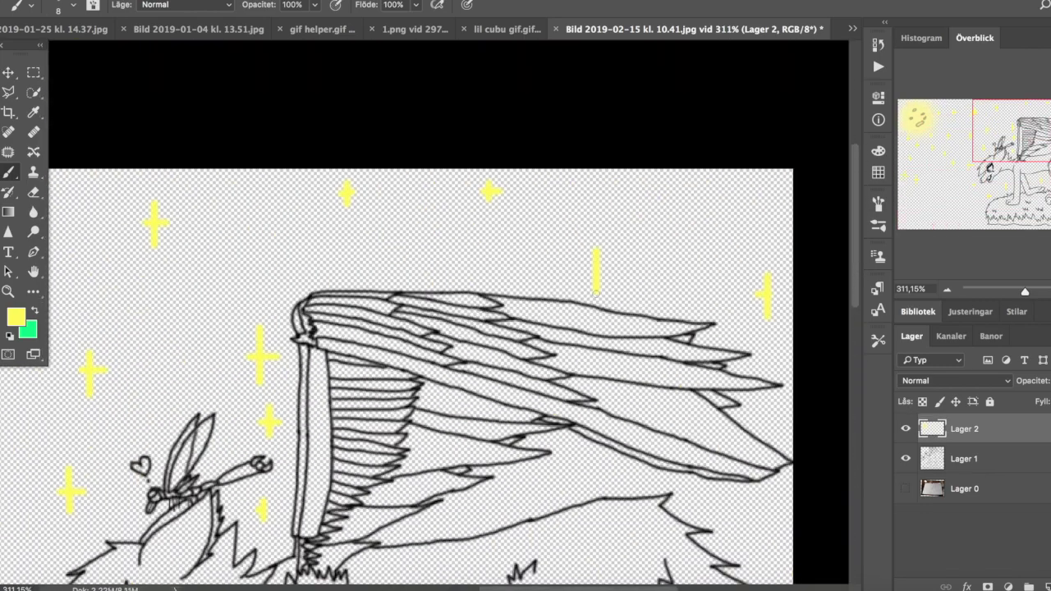
{"action": "scroll", "coordinate": [271, 234], "scroll_direction": "down", "scroll_amount": 10}
{"action": "scroll", "coordinate": [272, 234], "scroll_direction": "left", "scroll_amount": 5}
{"action": "scroll", "coordinate": [272, 234], "scroll_direction": "right", "scroll_amount": 5}
{"action": "left_click_drag", "start_coordinate": [498, 161], "coordinate": [498, 207]}
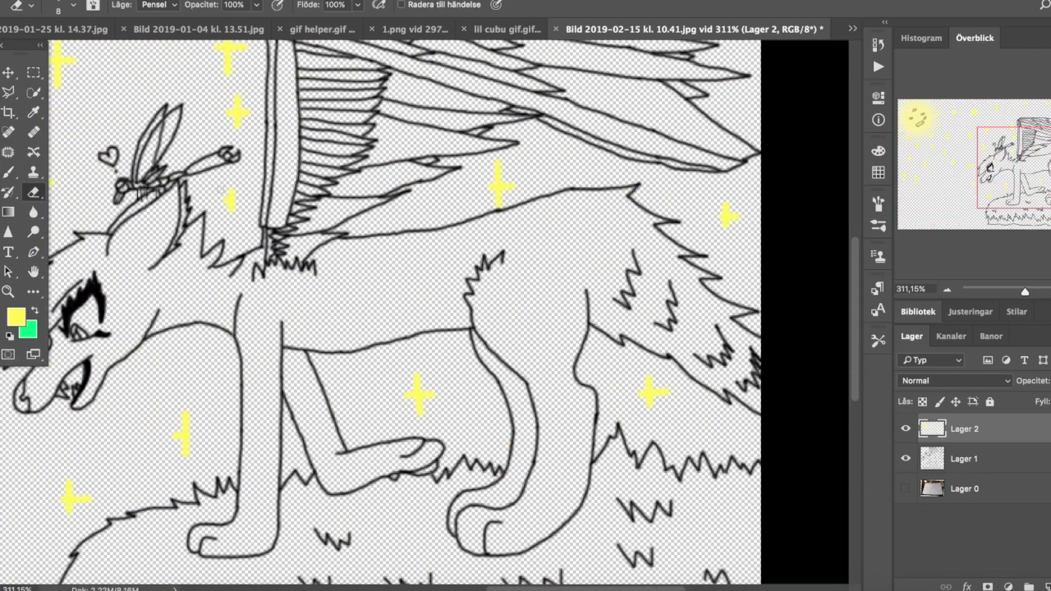
Show the photo and ink the small finned creature's head, snout and neck outline in black on Lager 1 with a size 4 brush.
{"action": "left_click", "coordinate": [15, 317]}
{"action": "left_click", "coordinate": [418, 58]}
{"action": "left_click", "coordinate": [906, 488]}
{"action": "left_click", "coordinate": [964, 459]}
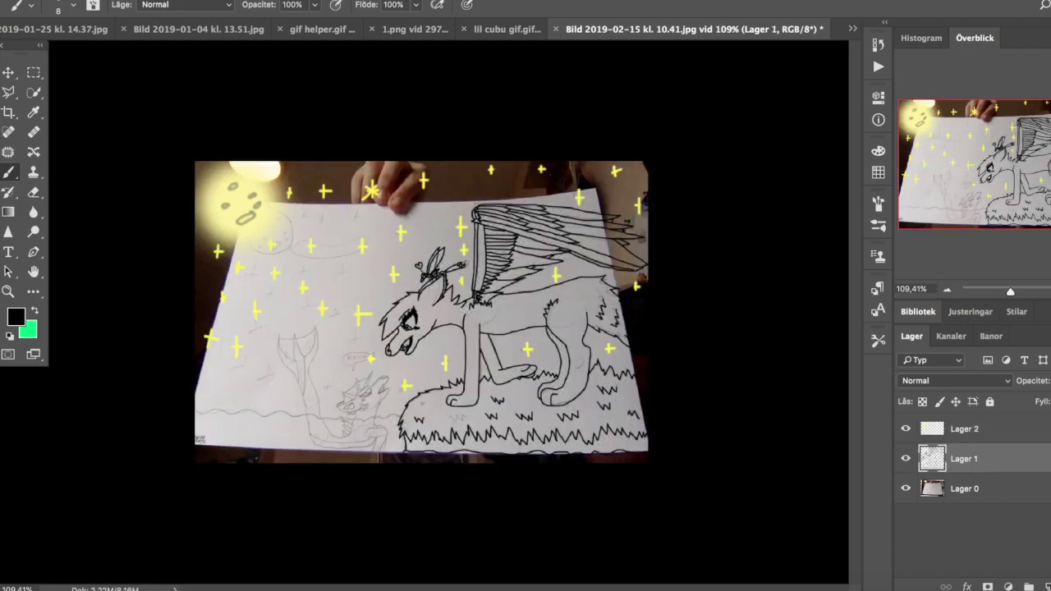
{"action": "scroll", "coordinate": [403, 403], "scroll_direction": "up", "scroll_amount": 5}
{"action": "left_click", "coordinate": [20, 5]}
{"action": "left_click_drag", "start_coordinate": [402, 406], "coordinate": [382, 444]}
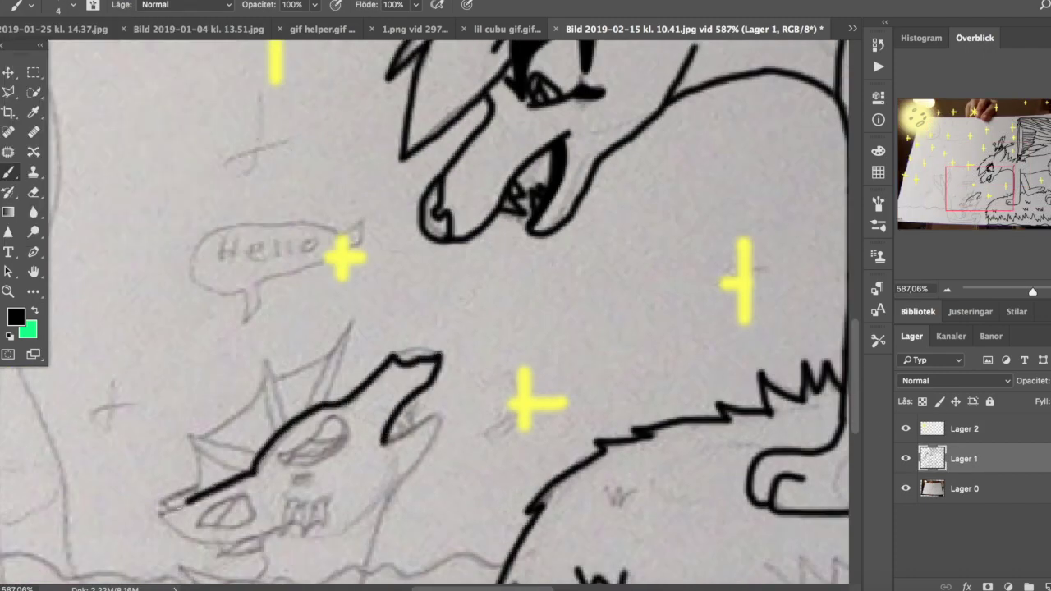
{"action": "scroll", "coordinate": [427, 297], "scroll_direction": "down", "scroll_amount": 3}
{"action": "scroll", "coordinate": [427, 297], "scroll_direction": "left", "scroll_amount": 2}
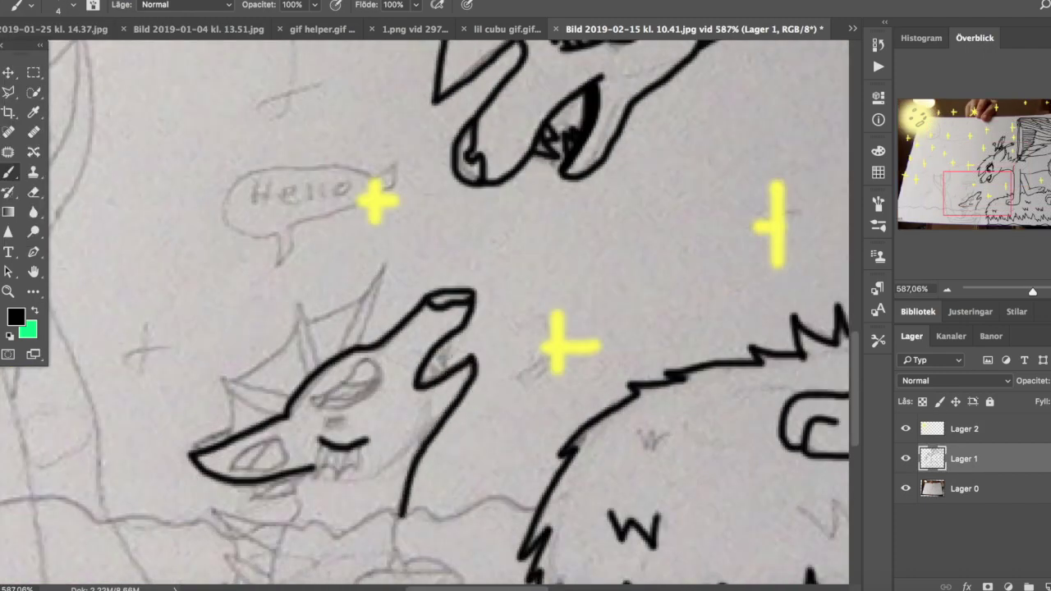
Ink the creature's eyes and open mouth, and add the fine fang lines below its small curved line with a 2 px brush.
{"action": "scroll", "coordinate": [424, 318], "scroll_direction": "up", "scroll_amount": 5}
{"action": "scroll", "coordinate": [422, 318], "scroll_direction": "down", "scroll_amount": 5}
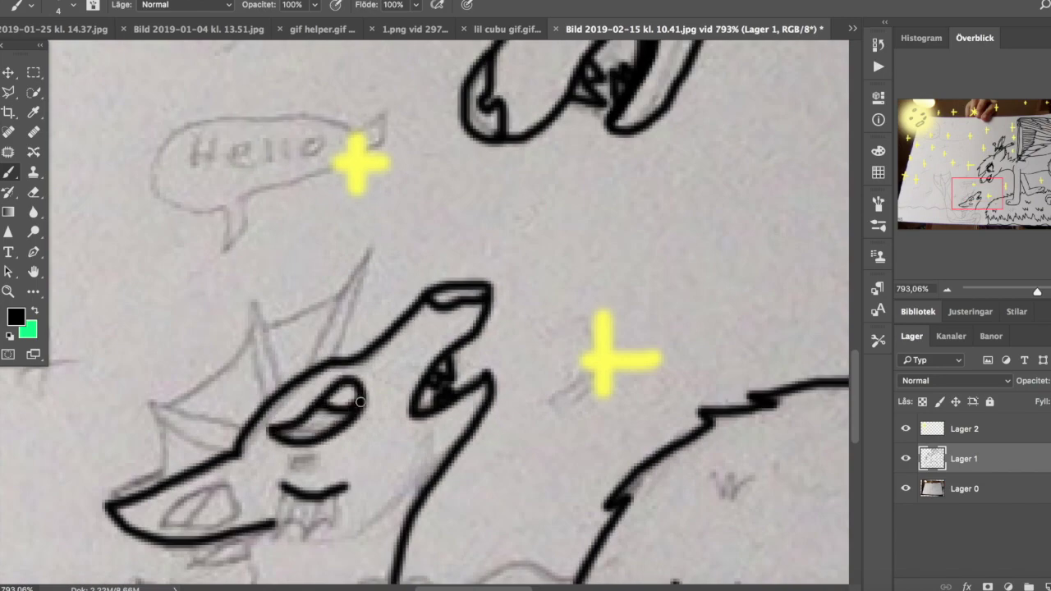
{"action": "scroll", "coordinate": [169, 452], "scroll_direction": "up", "scroll_amount": 5}
{"action": "left_click", "coordinate": [58, 7]}
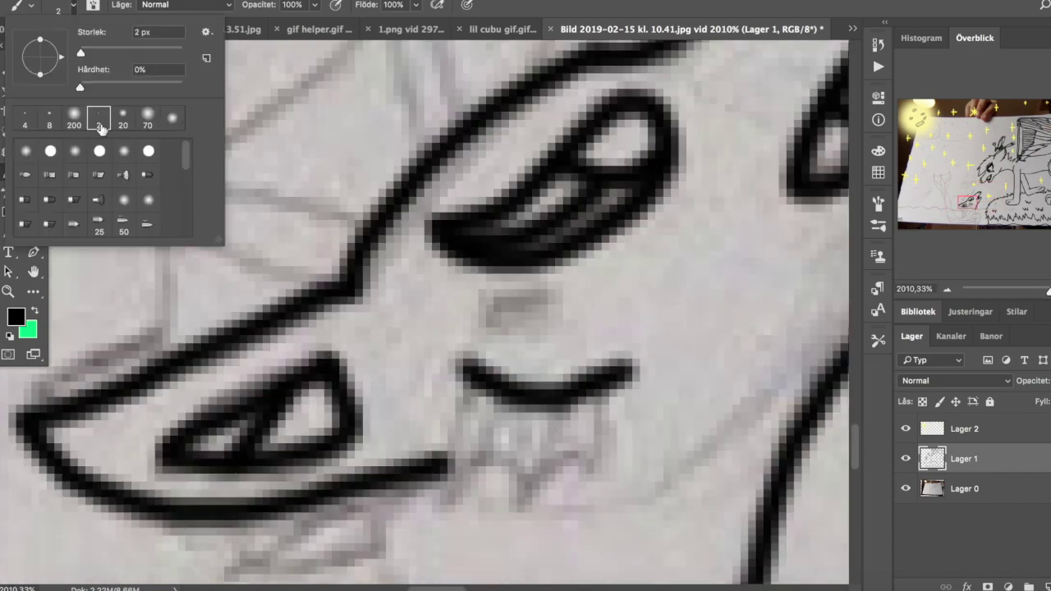
{"action": "left_click", "coordinate": [519, 404]}
{"action": "left_click", "coordinate": [58, 6]}
Ink the spiky webbed fins on top of the small creature's head with the size 4 brush.
{"action": "scroll", "coordinate": [522, 305], "scroll_direction": "down", "scroll_amount": 3}
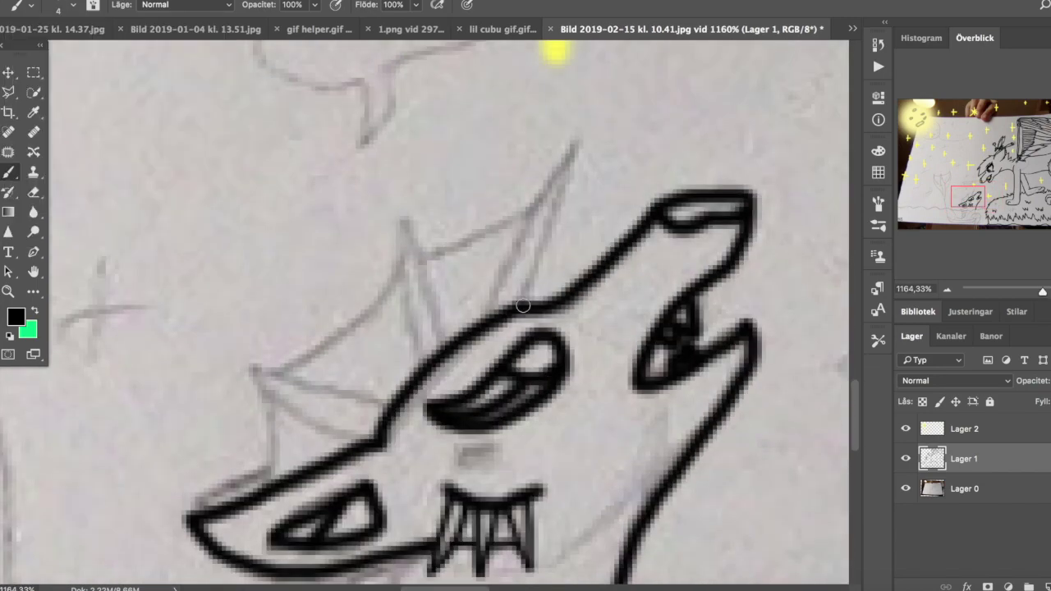
{"action": "left_click_drag", "start_coordinate": [429, 361], "coordinate": [443, 349]}
{"action": "left_click_drag", "start_coordinate": [386, 407], "coordinate": [356, 438]}
{"action": "scroll", "coordinate": [398, 270], "scroll_direction": "down", "scroll_amount": 5}
{"action": "scroll", "coordinate": [399, 269], "scroll_direction": "left", "scroll_amount": 4}
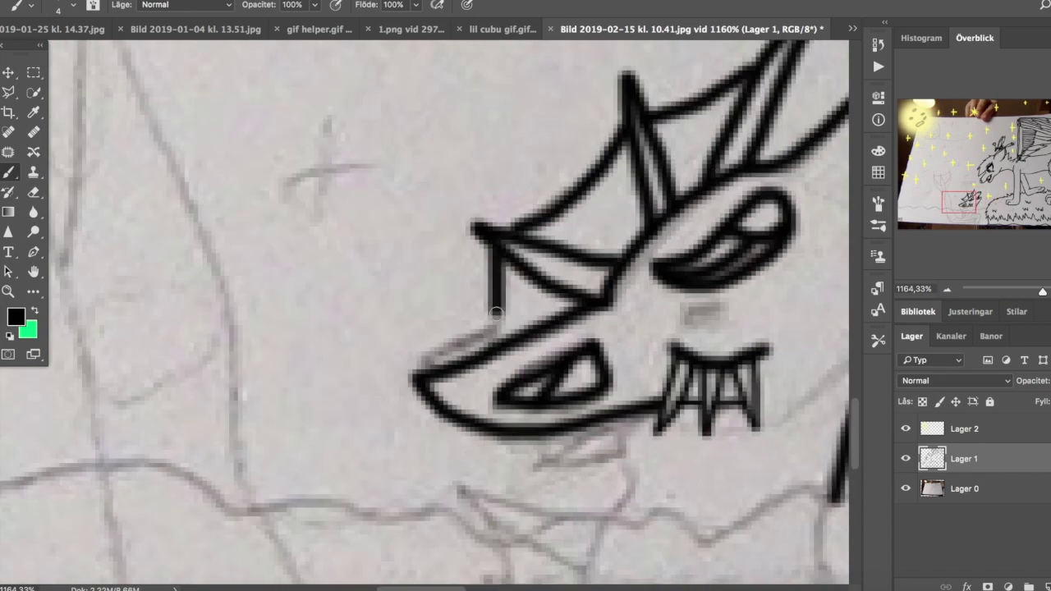
Ink the small creature's neck bands, the spike at the waterline and the two short nostril marks.
{"action": "scroll", "coordinate": [675, 383], "scroll_direction": "down", "scroll_amount": 3}
{"action": "left_click", "coordinate": [58, 7]}
{"action": "left_click", "coordinate": [58, 6]}
{"action": "scroll", "coordinate": [467, 264], "scroll_direction": "up", "scroll_amount": 3}
{"action": "left_click", "coordinate": [58, 7]}
{"action": "scroll", "coordinate": [466, 264], "scroll_direction": "down", "scroll_amount": 5}
Ink the two long sides of the creature's tail rising from the waterline.
{"action": "left_click_drag", "start_coordinate": [476, 364], "coordinate": [504, 575]}
{"action": "left_click_drag", "start_coordinate": [472, 282], "coordinate": [407, 45]}
{"action": "mouse_move", "coordinate": [289, 185]}
{"action": "left_mouse_down"}
{"action": "mouse_move", "coordinate": [328, 259]}
{"action": "mouse_move", "coordinate": [386, 514]}
{"action": "left_mouse_up"}
{"action": "scroll", "coordinate": [252, 246], "scroll_direction": "up", "scroll_amount": 6}
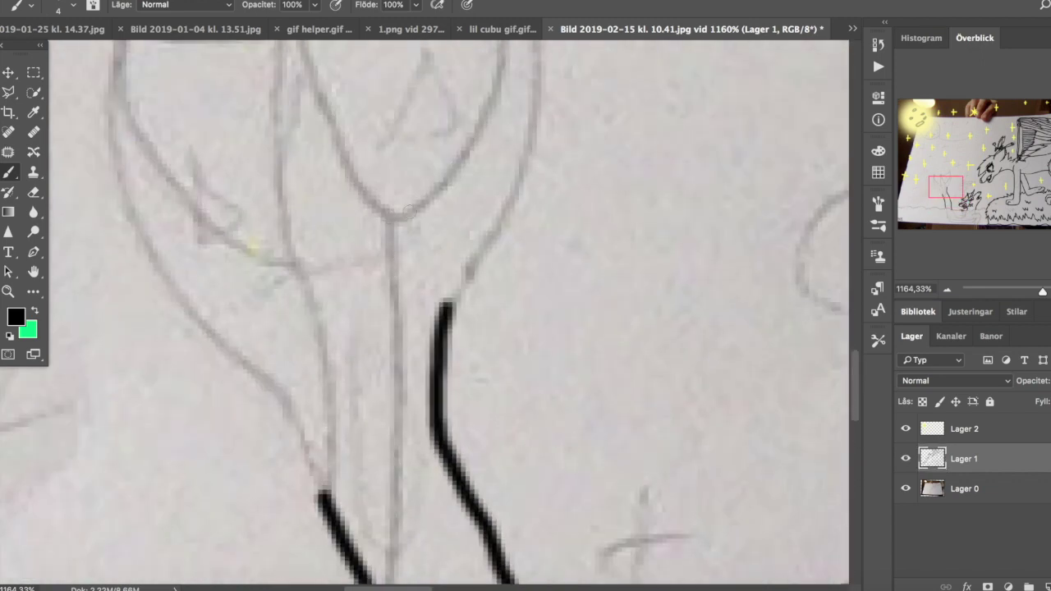
Ink the pronged tail fin, including its curved inner webbing, upper edges and outer sides.
{"action": "left_click_drag", "start_coordinate": [295, 259], "coordinate": [170, 180]}
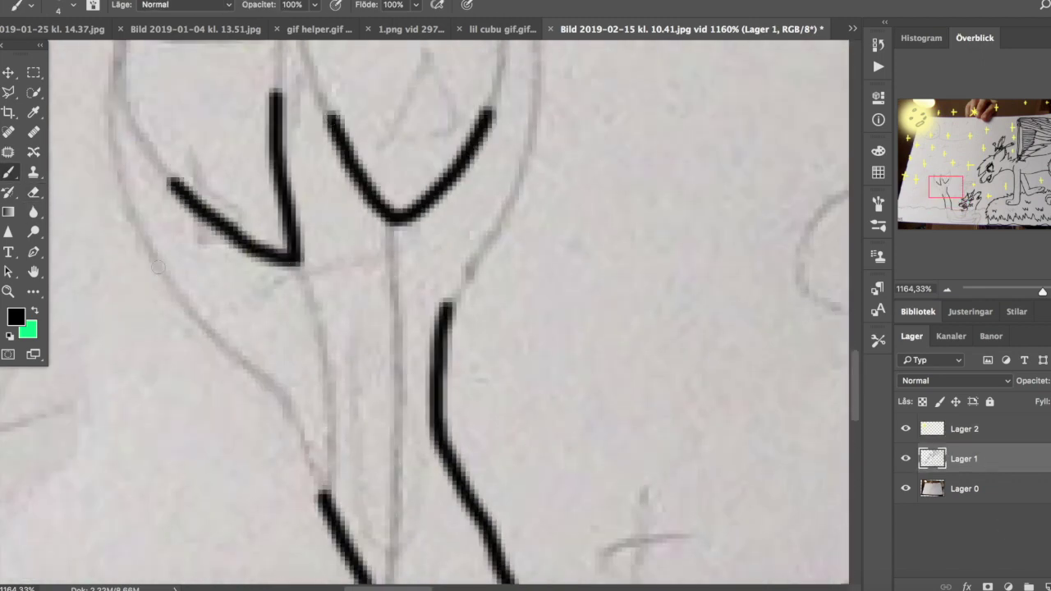
{"action": "scroll", "coordinate": [427, 312], "scroll_direction": "up", "scroll_amount": 5}
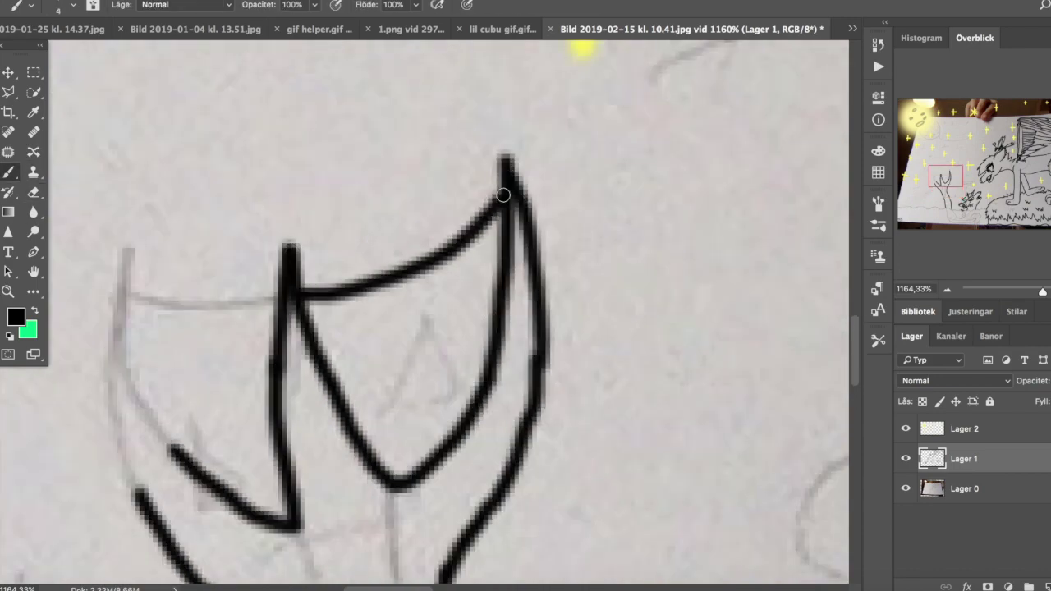
{"action": "scroll", "coordinate": [503, 196], "scroll_direction": "left", "scroll_amount": 3}
{"action": "left_click_drag", "start_coordinate": [256, 255], "coordinate": [317, 450]}
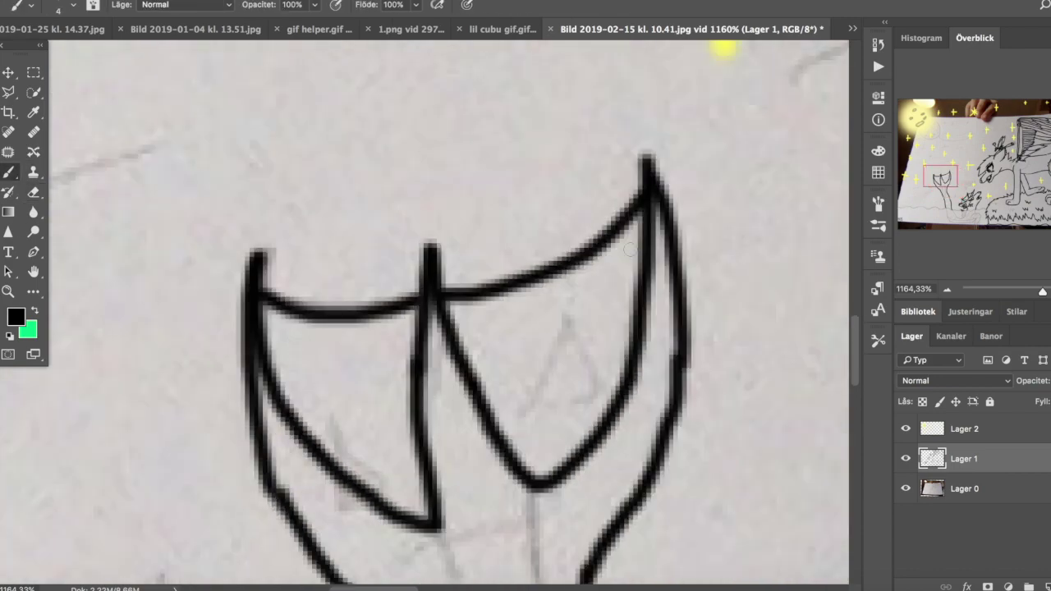
{"action": "scroll", "coordinate": [427, 312], "scroll_direction": "down", "scroll_amount": 5}
Paint small thin yellow stars on Lager 2 over the sketched crosses around the tail.
{"action": "left_click", "coordinate": [965, 429]}
{"action": "left_click_drag", "start_coordinate": [328, 254], "coordinate": [328, 291]}
{"action": "scroll", "coordinate": [427, 247], "scroll_direction": "right", "scroll_amount": 3}
Place Lager 2 below Lager 1 and paint a light lavender wavy waterline from the grassy mound past the creature's neck.
{"action": "left_click", "coordinate": [16, 316]}
{"action": "left_click", "coordinate": [415, 60]}
{"action": "scroll", "coordinate": [675, 394], "scroll_direction": "up", "scroll_amount": 5}
{"action": "left_click_drag", "start_coordinate": [974, 466], "coordinate": [974, 468]}
{"action": "left_click_drag", "start_coordinate": [675, 396], "coordinate": [504, 404]}
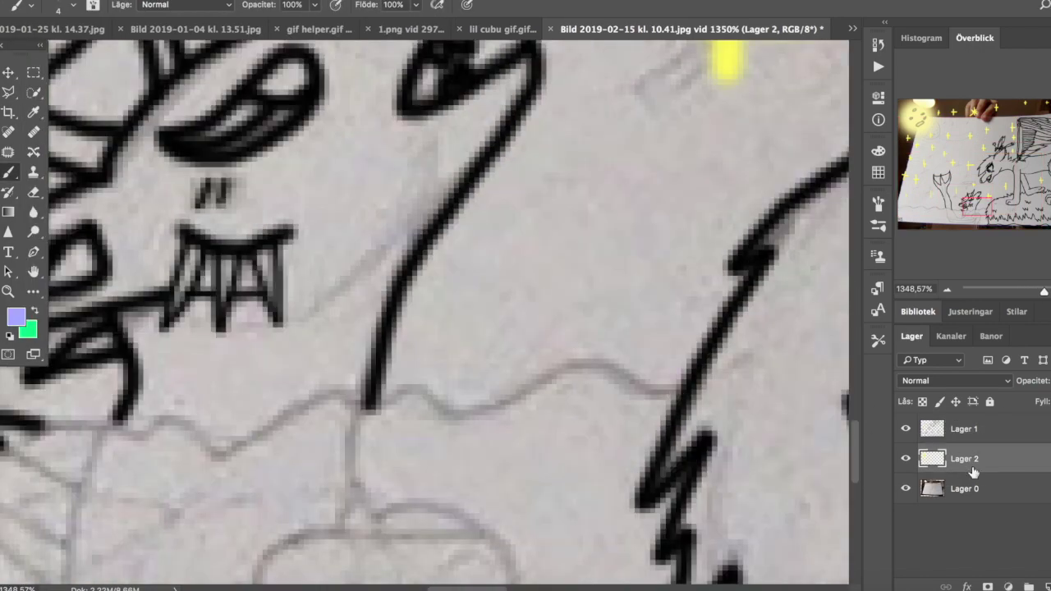
{"action": "scroll", "coordinate": [526, 312], "scroll_direction": "down", "scroll_amount": 3}
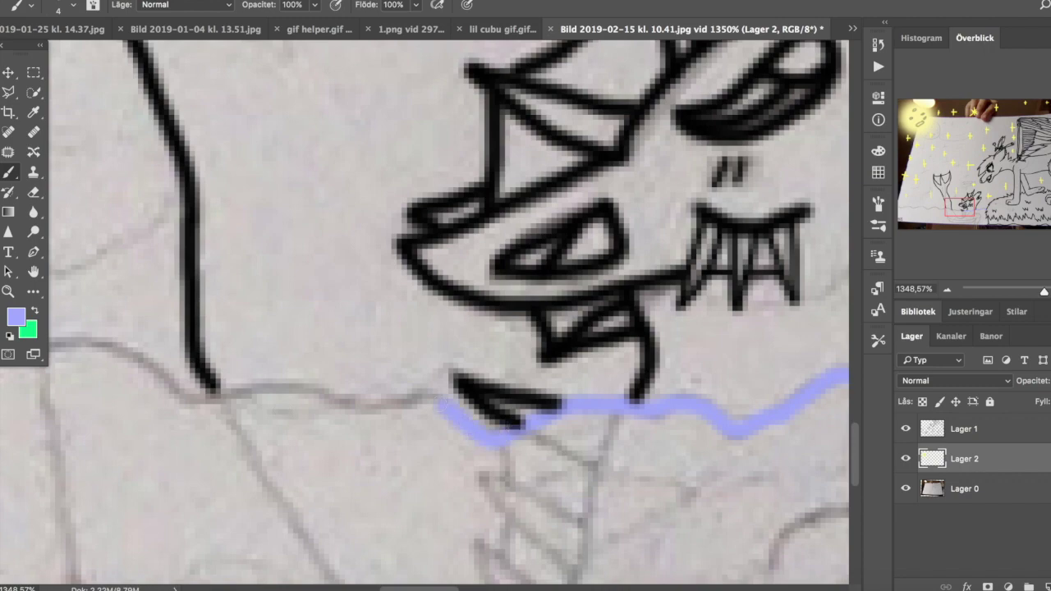
Move Lager 2 back above Lager 1 and continue the lavender waterline past the tail to the paper's left side.
{"action": "key", "text": "super+bracketright"}
{"action": "scroll", "coordinate": [409, 345], "scroll_direction": "right", "scroll_amount": 5}
{"action": "scroll", "coordinate": [410, 345], "scroll_direction": "up", "scroll_amount": 3}
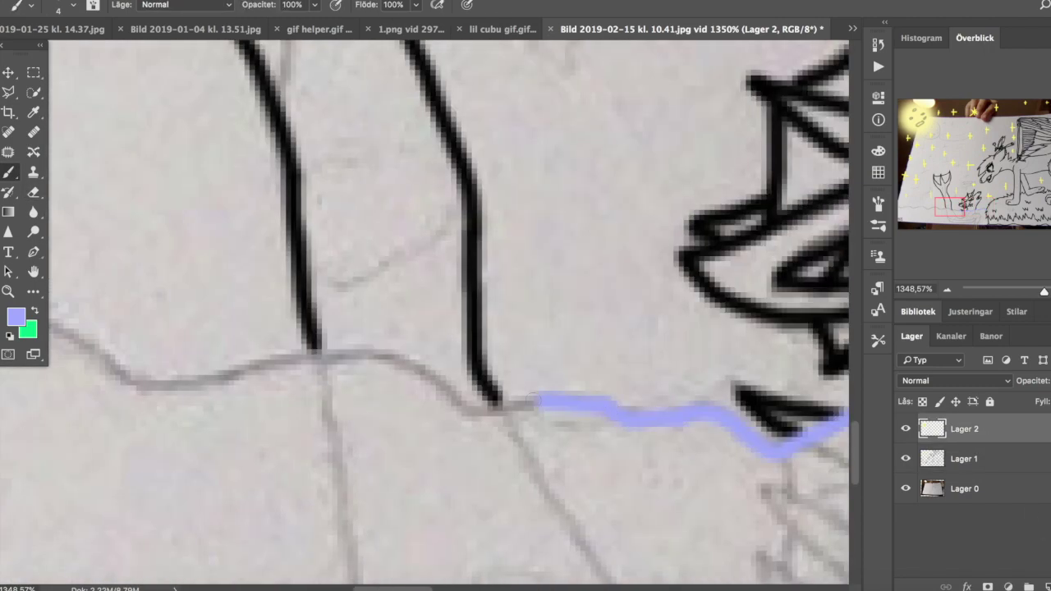
{"action": "left_click_drag", "start_coordinate": [204, 382], "coordinate": [621, 423]}
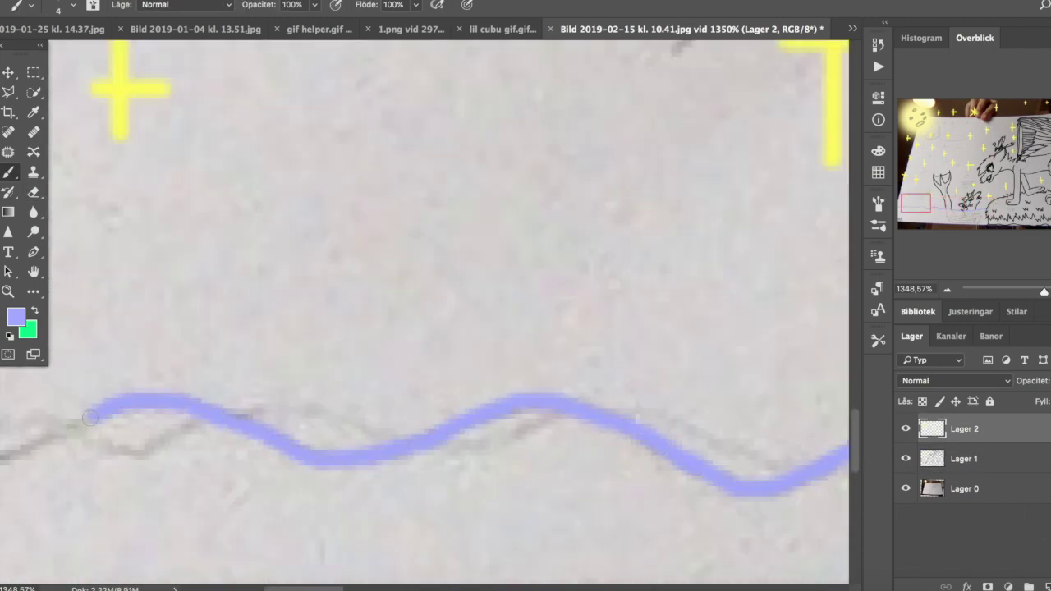
{"action": "scroll", "coordinate": [131, 401], "scroll_direction": "left", "scroll_amount": 5}
Paint the lavender waterline along the base of the grassy mound, starting from its left end.
{"action": "scroll", "coordinate": [382, 429], "scroll_direction": "right", "scroll_amount": 15}
{"action": "scroll", "coordinate": [358, 422], "scroll_direction": "down", "scroll_amount": 5}
{"action": "scroll", "coordinate": [706, 337], "scroll_direction": "right", "scroll_amount": 5}
{"action": "left_click_drag", "start_coordinate": [427, 374], "coordinate": [789, 345]}
{"action": "scroll", "coordinate": [789, 345], "scroll_direction": "right", "scroll_amount": 8}
{"action": "mouse_move", "coordinate": [287, 378]}
{"action": "left_mouse_down"}
{"action": "mouse_move", "coordinate": [370, 375]}
{"action": "mouse_move", "coordinate": [528, 396]}
{"action": "mouse_move", "coordinate": [645, 387]}
{"action": "mouse_move", "coordinate": [324, 497]}
{"action": "mouse_move", "coordinate": [706, 503]}
{"action": "left_mouse_up"}
{"action": "scroll", "coordinate": [370, 376], "scroll_direction": "right", "scroll_amount": 4}
Hide the photo and extend the lavender waterline over the black base line to the canvas's right edge.
{"action": "left_click", "coordinate": [905, 489]}
{"action": "scroll", "coordinate": [734, 484], "scroll_direction": "right", "scroll_amount": 6}
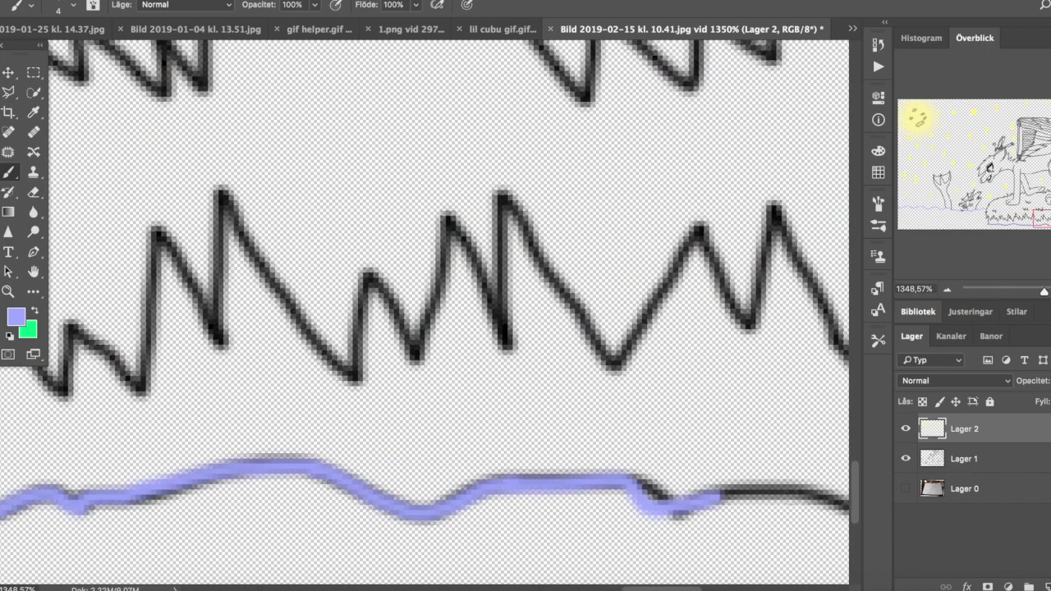
{"action": "scroll", "coordinate": [707, 502], "scroll_direction": "right", "scroll_amount": 10}
{"action": "left_click_drag", "start_coordinate": [265, 509], "coordinate": [563, 508]}
{"action": "scroll", "coordinate": [563, 507], "scroll_direction": "right", "scroll_amount": 5}
{"action": "left_click_drag", "start_coordinate": [386, 493], "coordinate": [565, 530]}
Erase the black base line under the lavender waterline on Lager 1 along the whole mound.
{"action": "left_click", "coordinate": [994, 458]}
{"action": "scroll", "coordinate": [551, 359], "scroll_direction": "down", "scroll_amount": 5}
{"action": "scroll", "coordinate": [552, 359], "scroll_direction": "right", "scroll_amount": 2}
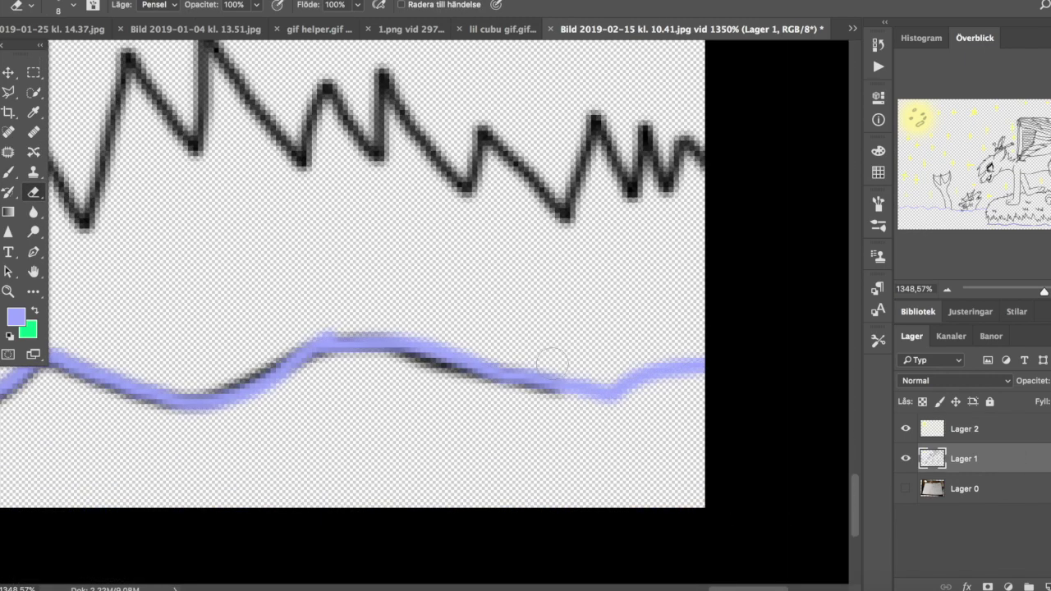
{"action": "scroll", "coordinate": [176, 423], "scroll_direction": "left", "scroll_amount": 10}
{"action": "scroll", "coordinate": [279, 355], "scroll_direction": "left", "scroll_amount": 5}
{"action": "mouse_move", "coordinate": [329, 411]}
{"action": "left_mouse_down"}
{"action": "mouse_move", "coordinate": [359, 419]}
{"action": "mouse_move", "coordinate": [485, 400]}
{"action": "left_mouse_up"}
{"action": "scroll", "coordinate": [484, 401], "scroll_direction": "left", "scroll_amount": 5}
{"action": "scroll", "coordinate": [353, 393], "scroll_direction": "left", "scroll_amount": 10}
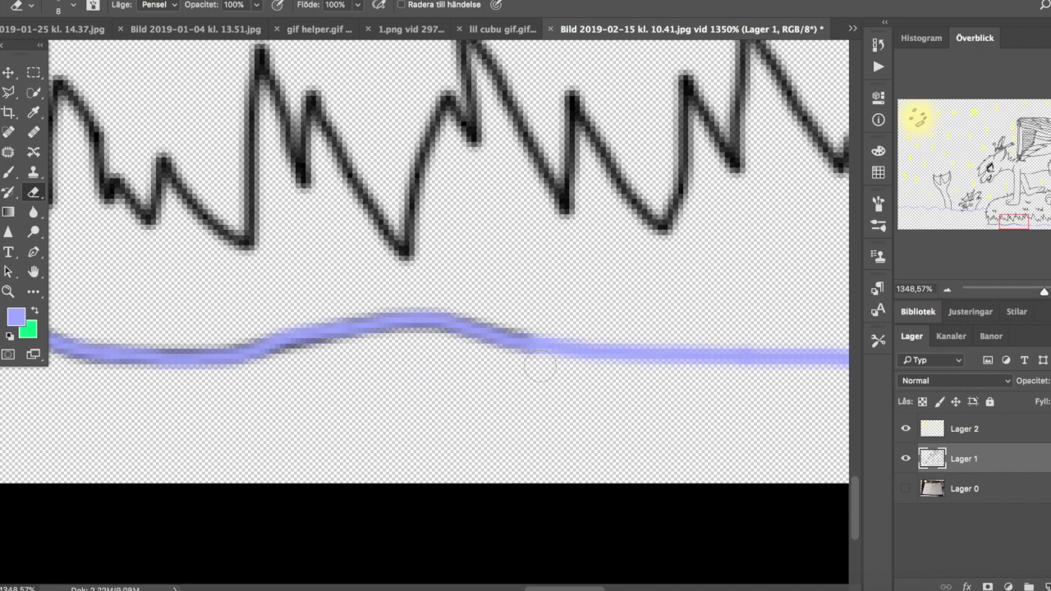
{"action": "left_click_drag", "start_coordinate": [228, 336], "coordinate": [63, 344]}
{"action": "scroll", "coordinate": [819, 313], "scroll_direction": "left", "scroll_amount": 10}
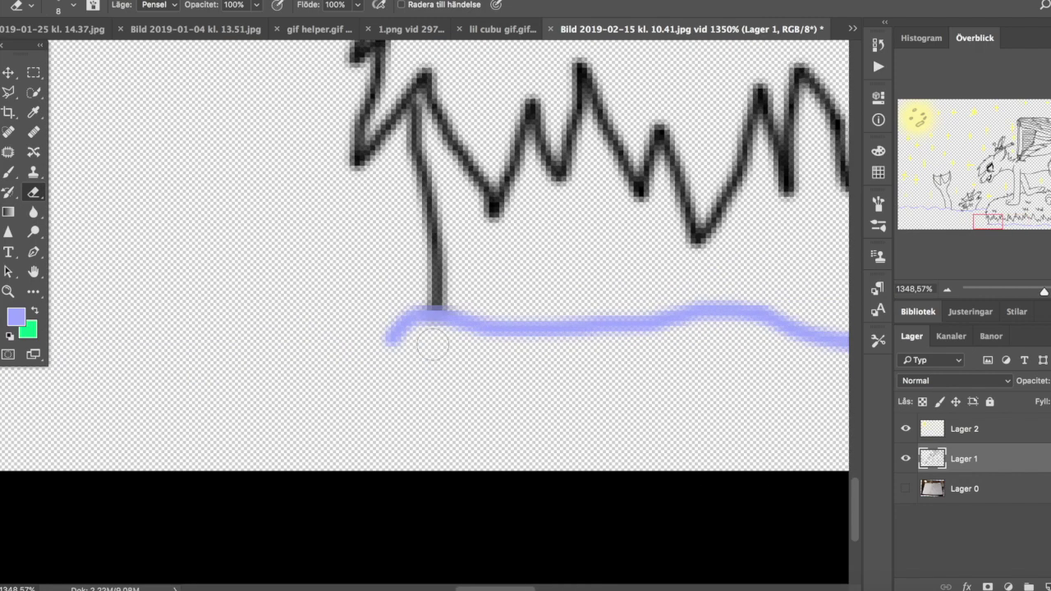
Show the photo, choose a grey colour and ink the creature's submerged arm, hand and outer tail on Lager 1.
{"action": "key", "text": "b"}
{"action": "left_click", "coordinate": [965, 429]}
{"action": "left_click", "coordinate": [906, 488]}
{"action": "left_click", "coordinate": [16, 317]}
{"action": "key", "text": "Return"}
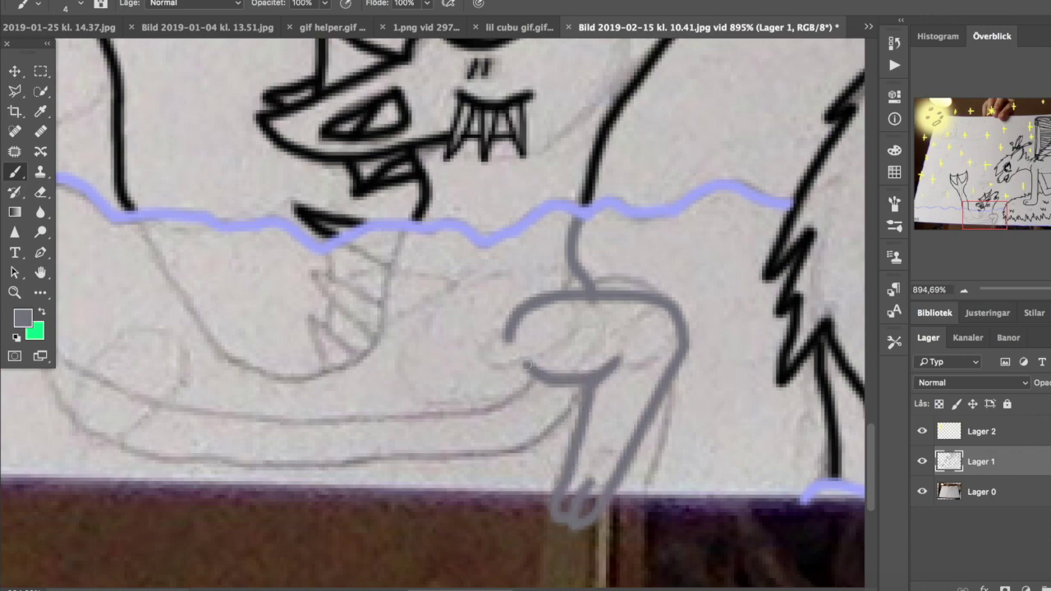
{"action": "left_click_drag", "start_coordinate": [264, 420], "coordinate": [175, 417]}
{"action": "scroll", "coordinate": [433, 313], "scroll_direction": "left", "scroll_amount": 8}
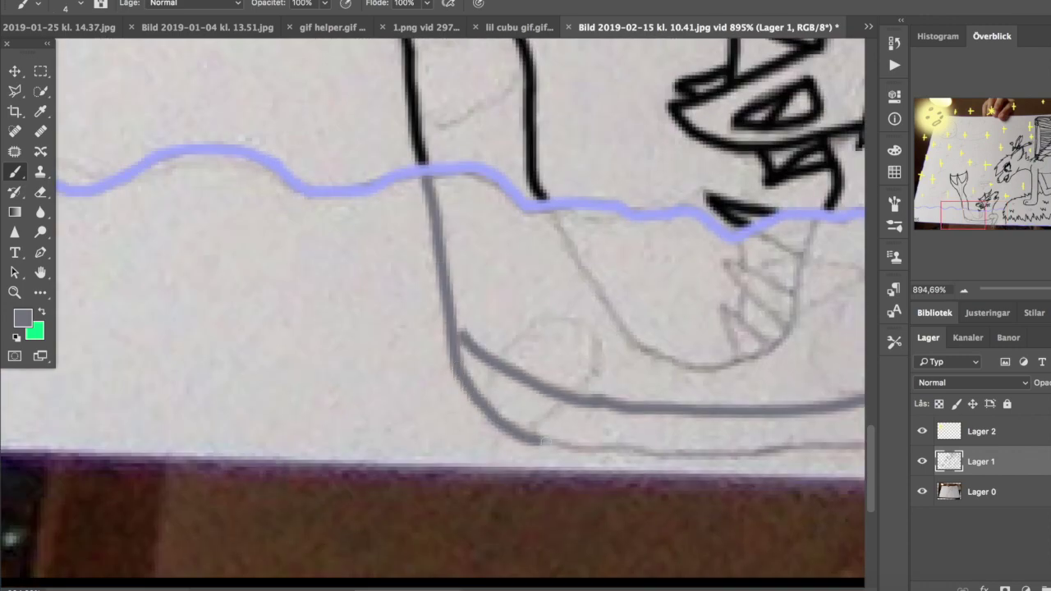
Ink the submerged inner tail curve, neck spines and remaining arm and finger lines in grey.
{"action": "scroll", "coordinate": [622, 317], "scroll_direction": "right", "scroll_amount": 2}
{"action": "left_click_drag", "start_coordinate": [698, 245], "coordinate": [749, 267]}
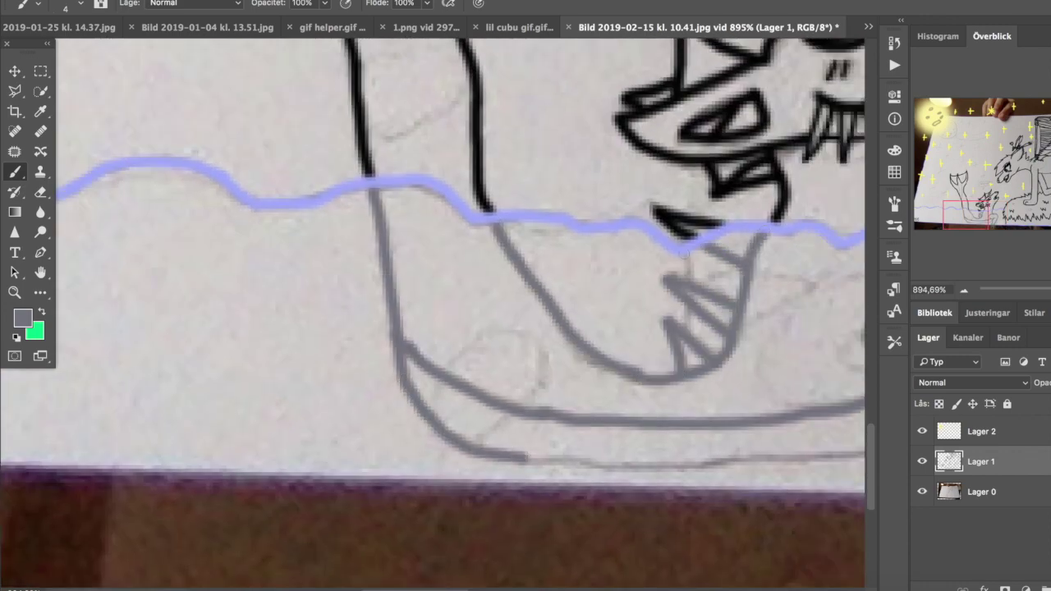
{"action": "scroll", "coordinate": [433, 313], "scroll_direction": "right", "scroll_amount": 6}
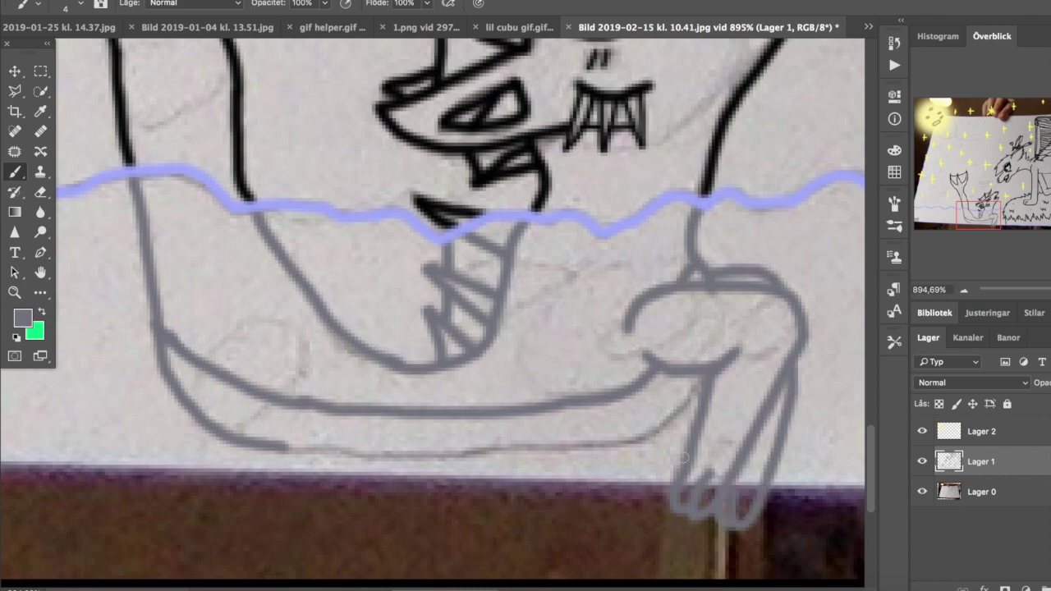
{"action": "scroll", "coordinate": [733, 357], "scroll_direction": "left", "scroll_amount": 2}
{"action": "scroll", "coordinate": [733, 357], "scroll_direction": "down", "scroll_amount": 1}
Ink the remaining centre lines of the creature's tail fin above the water in black.
{"action": "scroll", "coordinate": [322, 426], "scroll_direction": "down", "scroll_amount": 3}
{"action": "scroll", "coordinate": [322, 426], "scroll_direction": "up", "scroll_amount": 3}
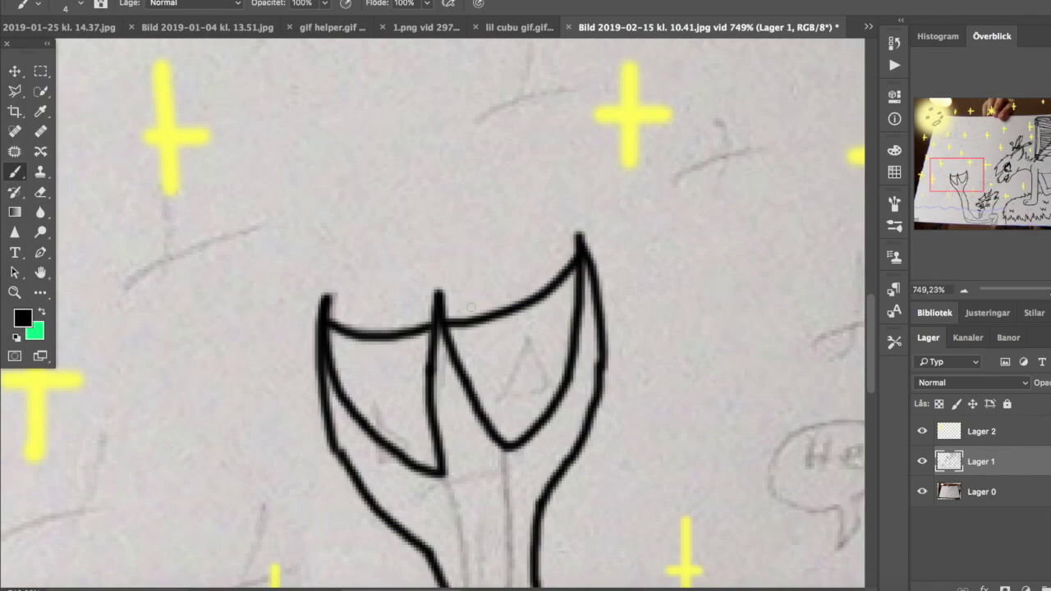
{"action": "left_click_drag", "start_coordinate": [505, 250], "coordinate": [510, 450]}
{"action": "scroll", "coordinate": [457, 426], "scroll_direction": "down", "scroll_amount": 6}
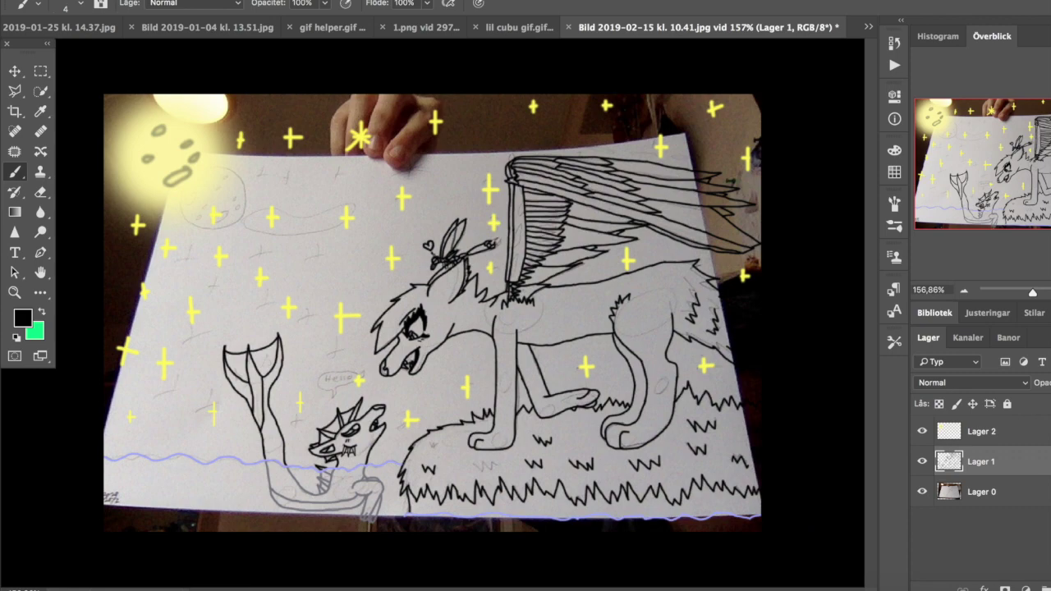
Add two new layers beneath the line art and remove the photo from view.
{"action": "left_click_drag", "start_coordinate": [961, 580], "coordinate": [1037, 583]}
{"action": "left_click", "coordinate": [1021, 586]}
{"action": "left_click", "coordinate": [1021, 586]}
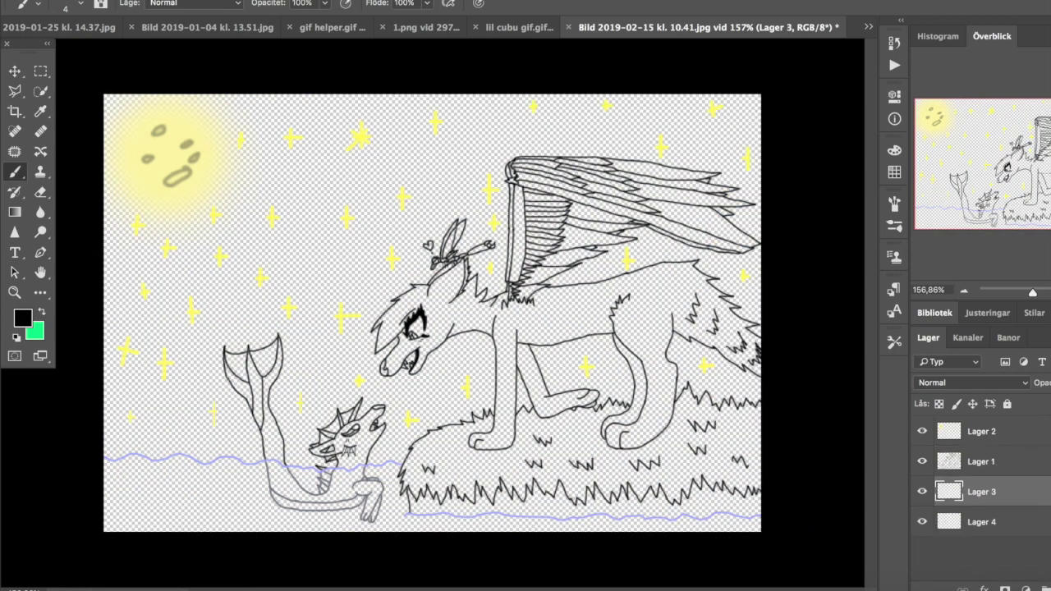
Choose a dark navy blue and paint the night sky behind the drawing on Lager 4 with a soft 200 px brush.
{"action": "left_click", "coordinate": [22, 319]}
{"action": "left_click", "coordinate": [256, 123]}
{"action": "left_click", "coordinate": [211, 180]}
{"action": "left_click", "coordinate": [396, 60]}
{"action": "left_click", "coordinate": [37, 4]}
{"action": "mouse_move", "coordinate": [123, 205]}
{"action": "left_mouse_down"}
{"action": "mouse_move", "coordinate": [575, 106]}
{"action": "mouse_move", "coordinate": [626, 314]}
{"action": "mouse_move", "coordinate": [235, 387]}
{"action": "mouse_move", "coordinate": [206, 443]}
{"action": "left_mouse_up"}
Choose a medium blue and paint the water below the waterline on Lager 4 with a soft 70 px brush.
{"action": "left_click", "coordinate": [22, 319]}
{"action": "left_click", "coordinate": [397, 60]}
{"action": "left_click", "coordinate": [37, 4]}
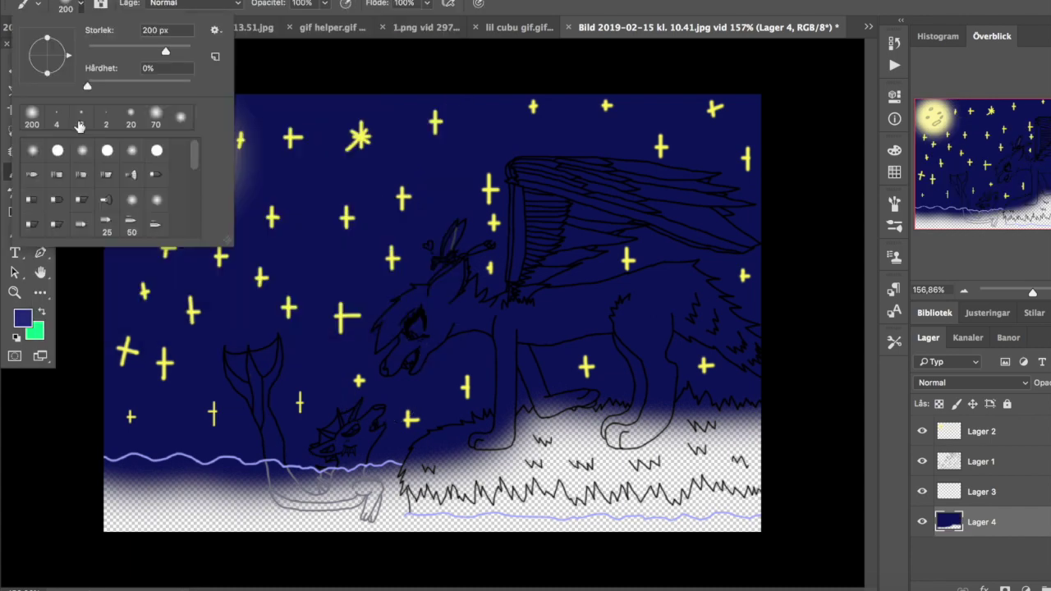
{"action": "left_click", "coordinate": [140, 510]}
{"action": "mouse_move", "coordinate": [140, 510]}
{"action": "left_mouse_down"}
{"action": "mouse_move", "coordinate": [722, 517]}
{"action": "mouse_move", "coordinate": [406, 503]}
{"action": "left_mouse_up"}
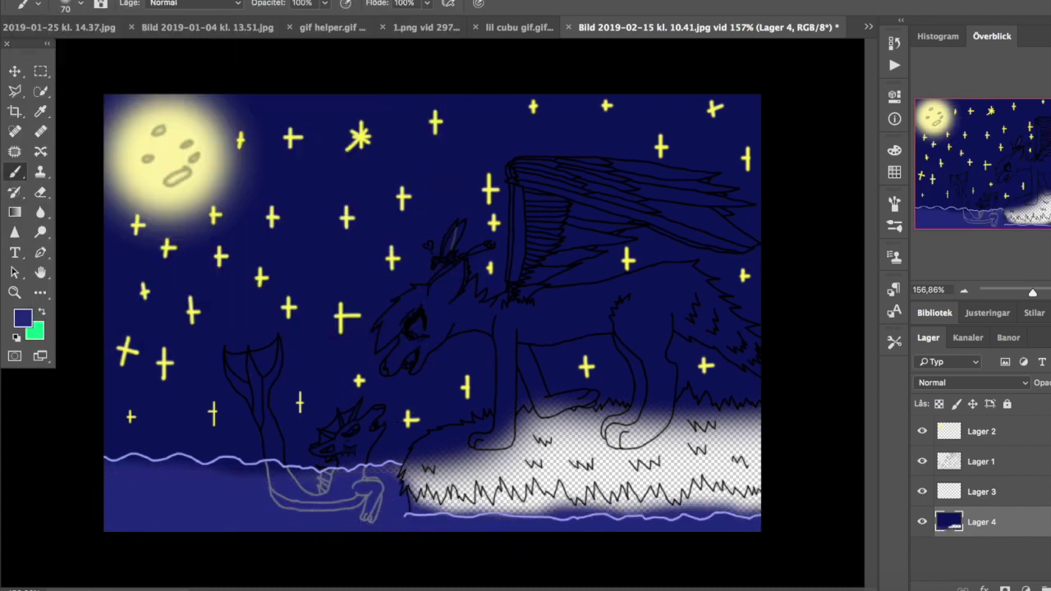
Fill the water blue up to the waterline around the submerged creature and toward the picture's left edge with an 8 px brush.
{"action": "left_click", "coordinate": [37, 5]}
{"action": "left_click", "coordinate": [106, 117]}
{"action": "scroll", "coordinate": [458, 408], "scroll_direction": "up", "scroll_amount": 5}
{"action": "left_click", "coordinate": [458, 408]}
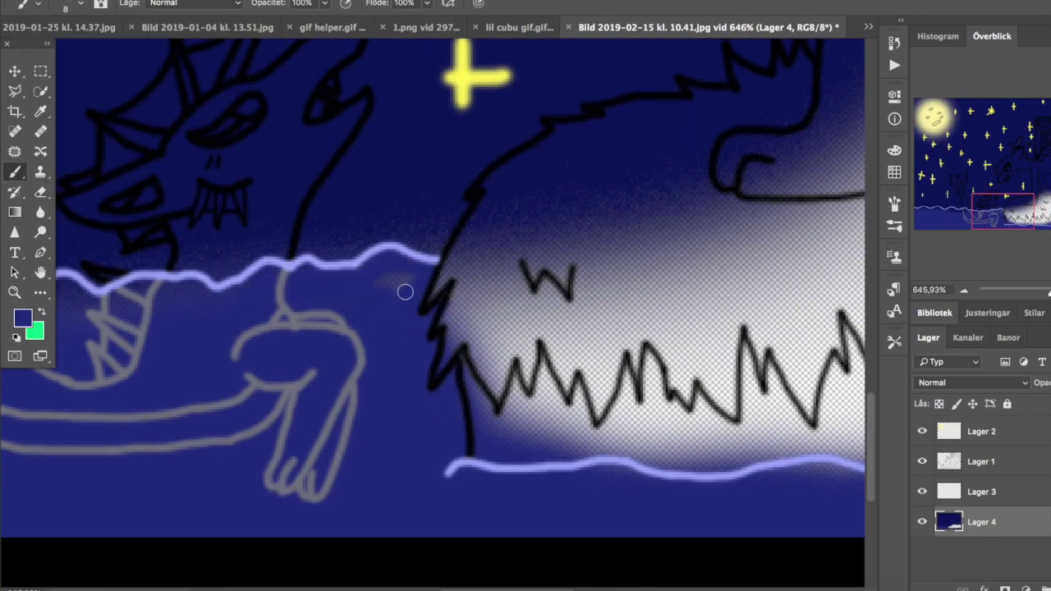
{"action": "scroll", "coordinate": [412, 290], "scroll_direction": "left", "scroll_amount": 5}
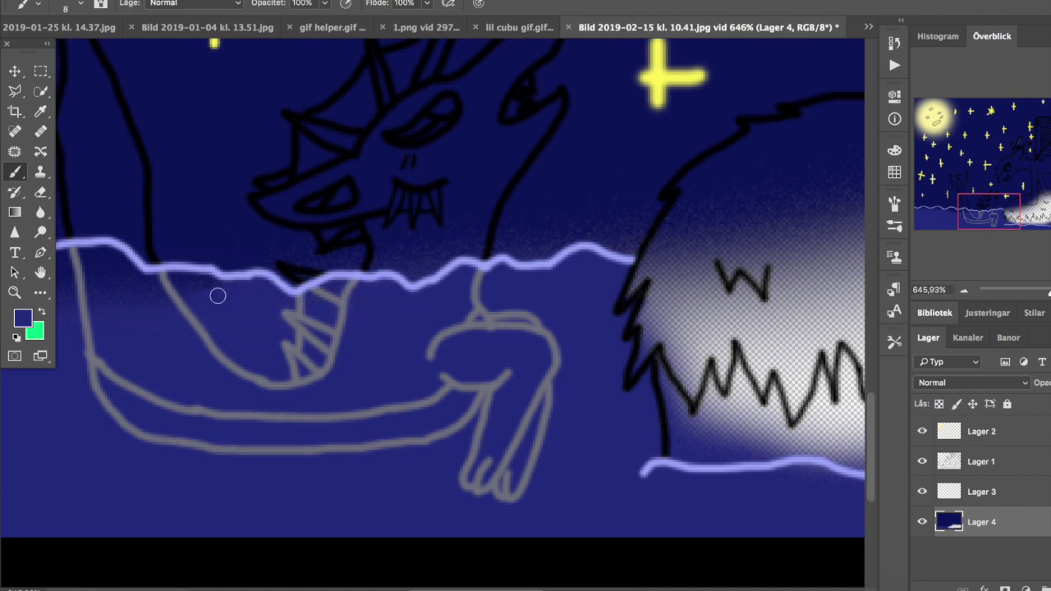
{"action": "scroll", "coordinate": [246, 300], "scroll_direction": "left", "scroll_amount": 8}
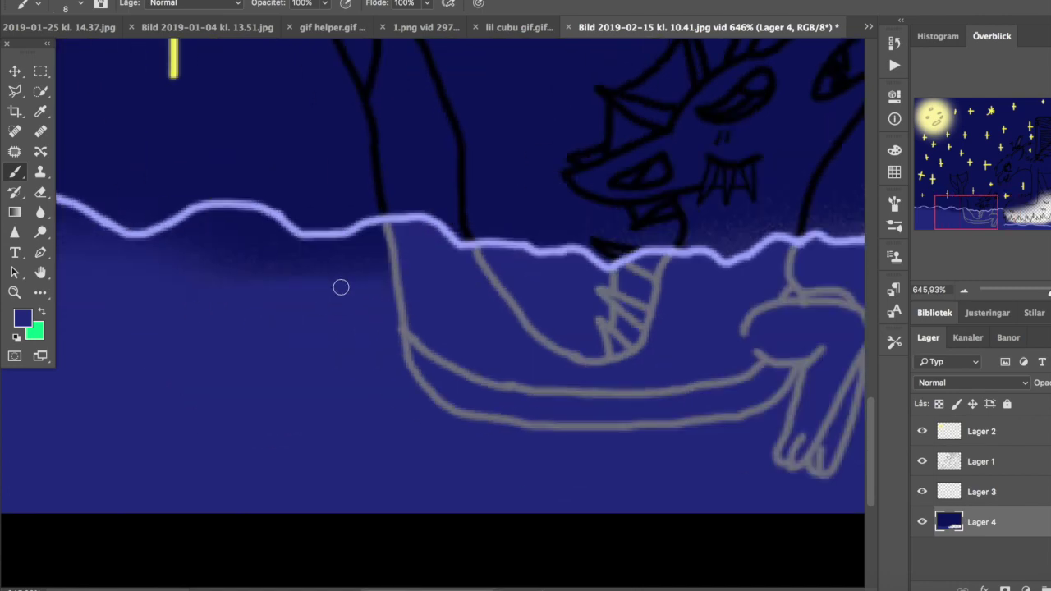
{"action": "scroll", "coordinate": [241, 238], "scroll_direction": "left", "scroll_amount": 5}
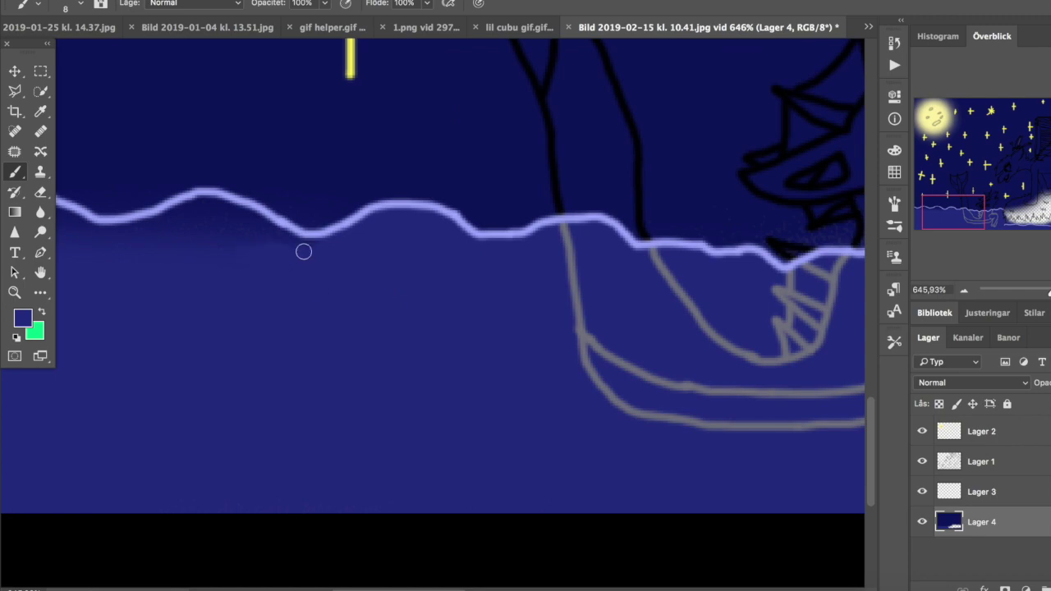
{"action": "scroll", "coordinate": [195, 213], "scroll_direction": "left", "scroll_amount": 5}
{"action": "scroll", "coordinate": [196, 214], "scroll_direction": "up", "scroll_amount": 2}
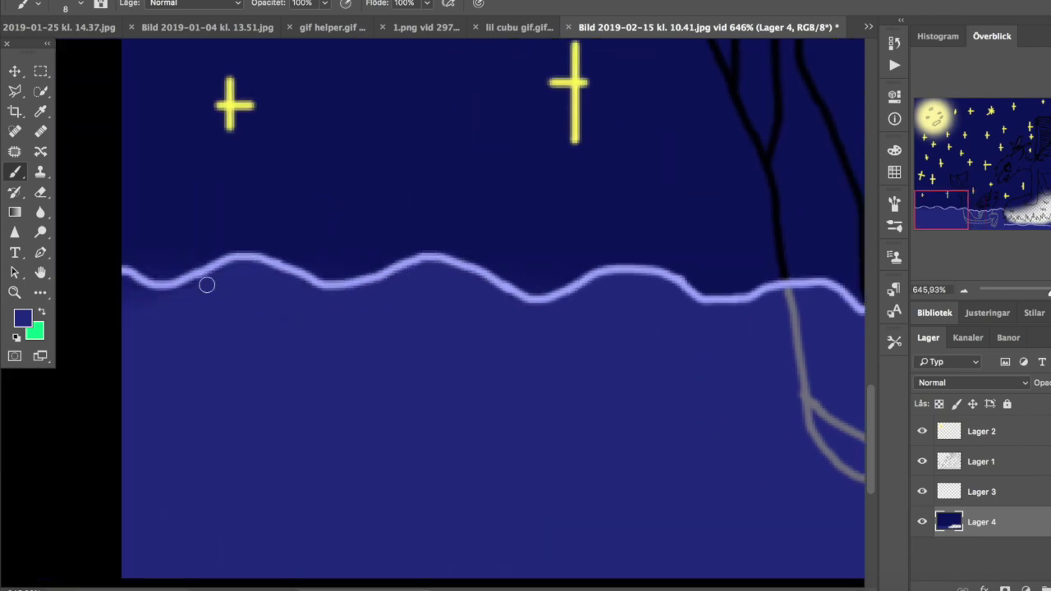
Touch up the blue strip of water beneath the grassy bank along the lower waterline.
{"action": "scroll", "coordinate": [207, 285], "scroll_direction": "down", "scroll_amount": 10}
{"action": "scroll", "coordinate": [359, 280], "scroll_direction": "up", "scroll_amount": 10}
{"action": "scroll", "coordinate": [550, 307], "scroll_direction": "right", "scroll_amount": 10}
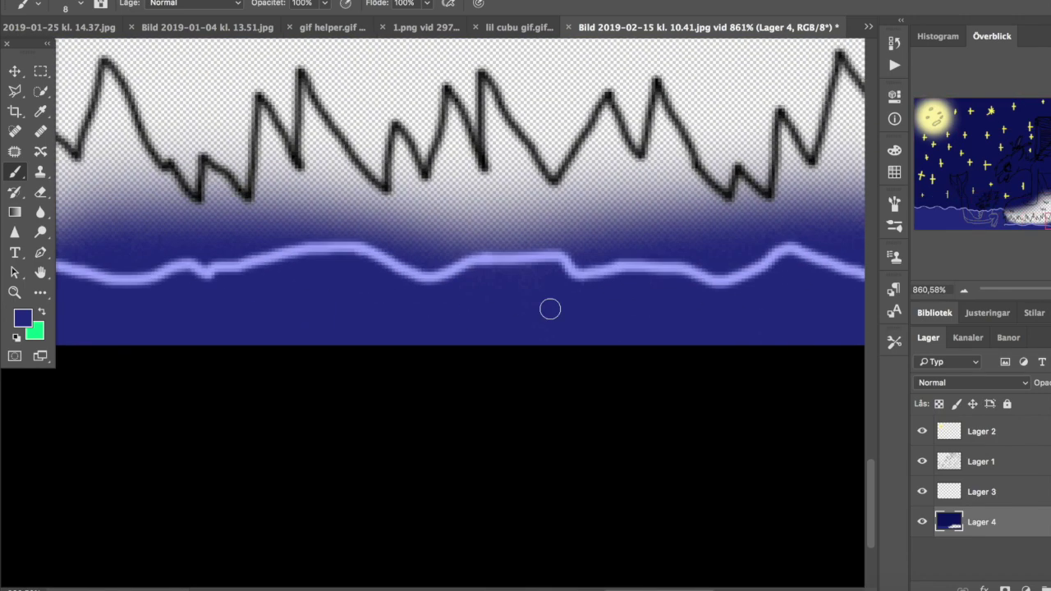
Switch back to dark navy and fill the sky above the waterline around the water creature's head and tail.
{"action": "scroll", "coordinate": [426, 232], "scroll_direction": "down", "scroll_amount": 5}
{"action": "scroll", "coordinate": [426, 230], "scroll_direction": "left", "scroll_amount": 5}
{"action": "scroll", "coordinate": [380, 448], "scroll_direction": "up", "scroll_amount": 5}
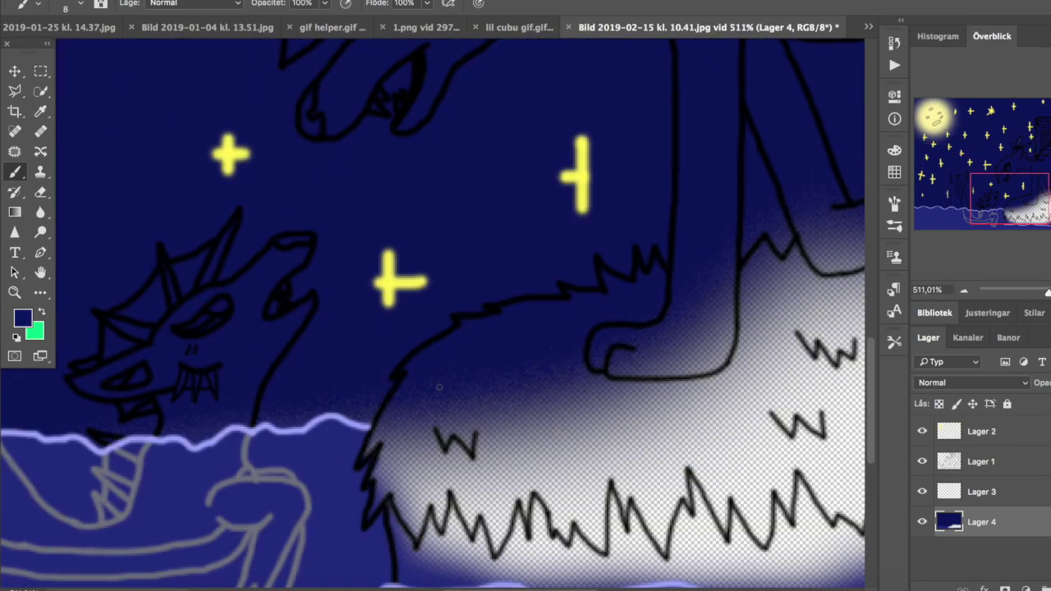
{"action": "scroll", "coordinate": [294, 479], "scroll_direction": "left", "scroll_amount": 5}
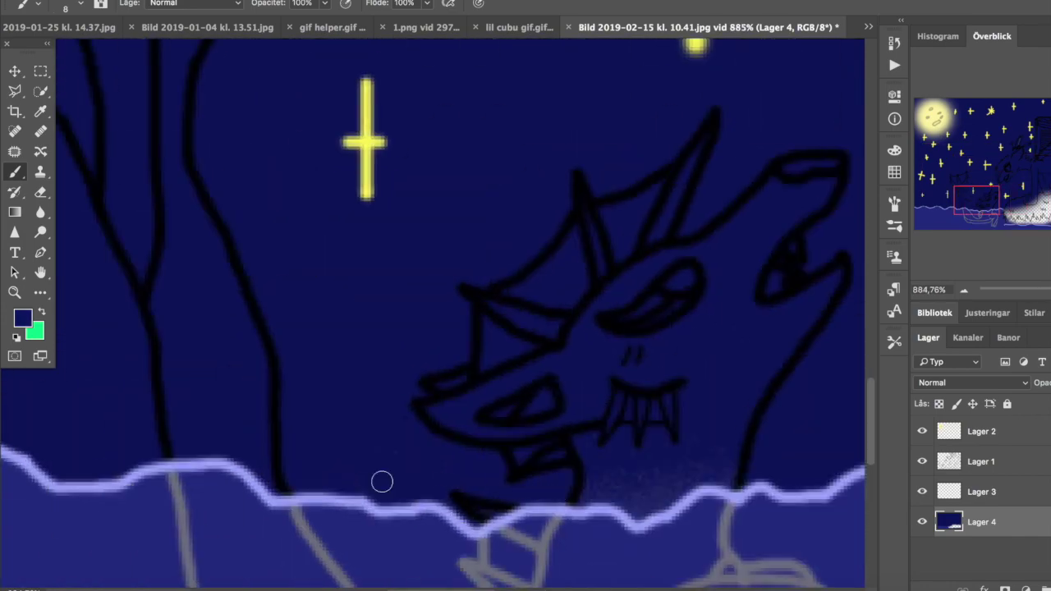
{"action": "scroll", "coordinate": [370, 486], "scroll_direction": "left", "scroll_amount": 5}
{"action": "scroll", "coordinate": [416, 329], "scroll_direction": "up", "scroll_amount": 3}
Extend the dark navy sky down to the grass tips around the winged animal's paws and hind leg.
{"action": "scroll", "coordinate": [400, 394], "scroll_direction": "right", "scroll_amount": 5}
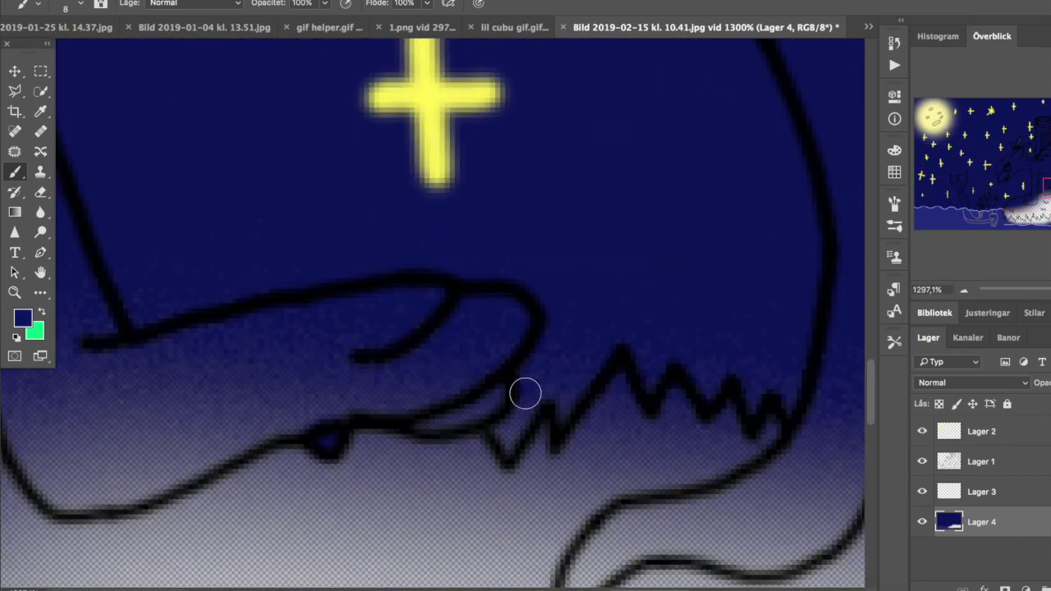
{"action": "scroll", "coordinate": [739, 362], "scroll_direction": "left", "scroll_amount": 5}
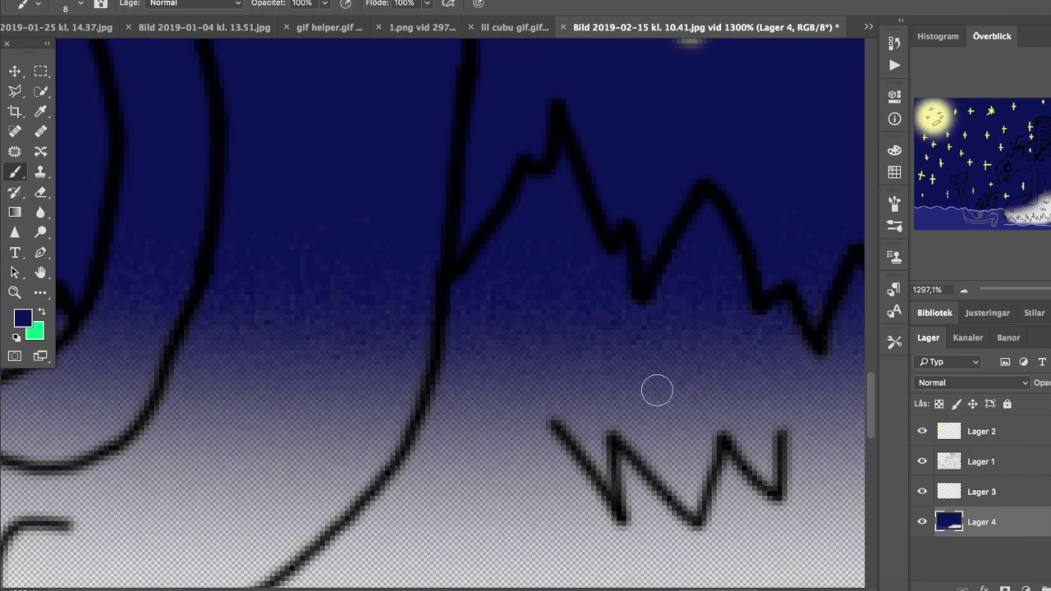
{"action": "scroll", "coordinate": [624, 336], "scroll_direction": "right", "scroll_amount": 4}
{"action": "scroll", "coordinate": [756, 376], "scroll_direction": "right", "scroll_amount": 5}
{"action": "scroll", "coordinate": [424, 348], "scroll_direction": "down", "scroll_amount": 3}
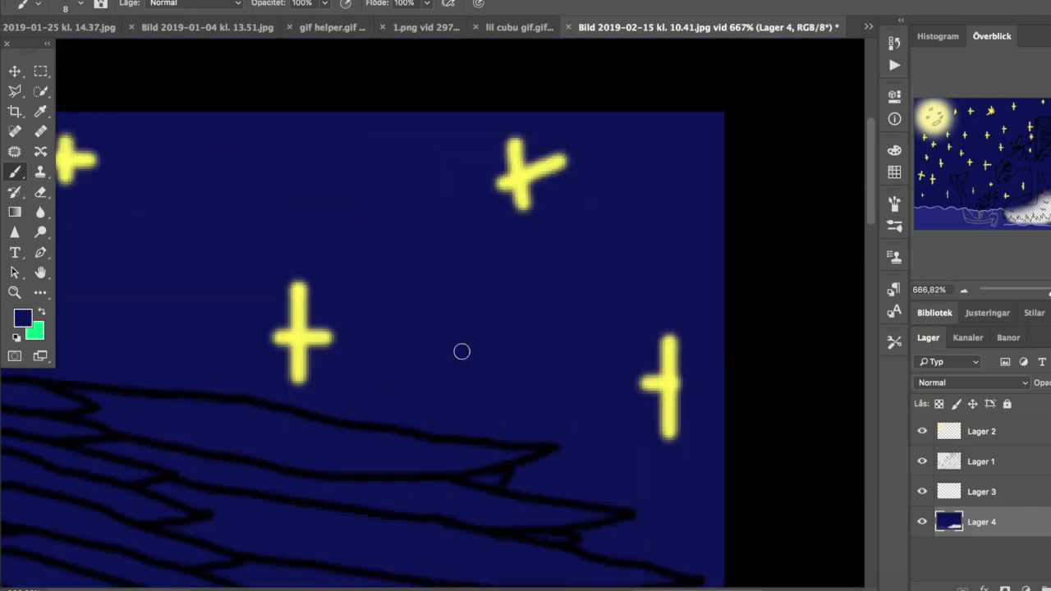
{"action": "scroll", "coordinate": [463, 350], "scroll_direction": "down", "scroll_amount": 4}
{"action": "scroll", "coordinate": [416, 366], "scroll_direction": "down", "scroll_amount": 3}
{"action": "scroll", "coordinate": [575, 310], "scroll_direction": "left", "scroll_amount": 4}
Add a new layer between Lager 3 and Lager 4 and choose a dark brown paint colour.
{"action": "left_click", "coordinate": [981, 491]}
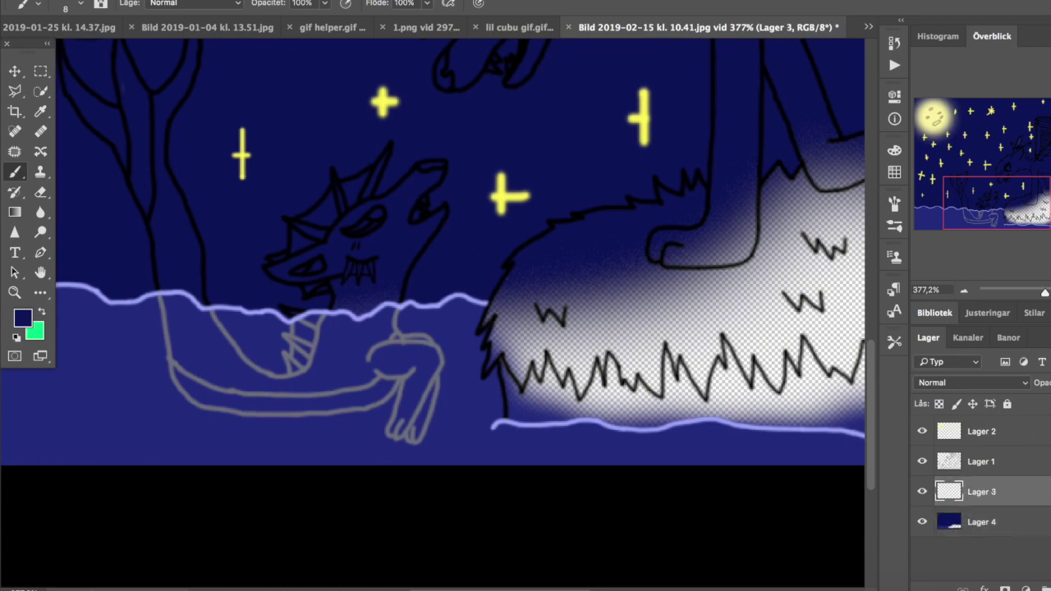
{"action": "left_click_drag", "start_coordinate": [979, 497], "coordinate": [981, 526]}
{"action": "left_click", "coordinate": [22, 317]}
{"action": "left_click", "coordinate": [258, 242]}
{"action": "left_click", "coordinate": [397, 58]}
Paint the left end of the bank brown between the grass spikes and the waterline with an 8 px brush.
{"action": "scroll", "coordinate": [493, 370], "scroll_direction": "up", "scroll_amount": 8}
{"action": "mouse_move", "coordinate": [517, 460]}
{"action": "left_mouse_down"}
{"action": "mouse_move", "coordinate": [450, 353]}
{"action": "mouse_move", "coordinate": [575, 375]}
{"action": "mouse_move", "coordinate": [538, 492]}
{"action": "left_mouse_up"}
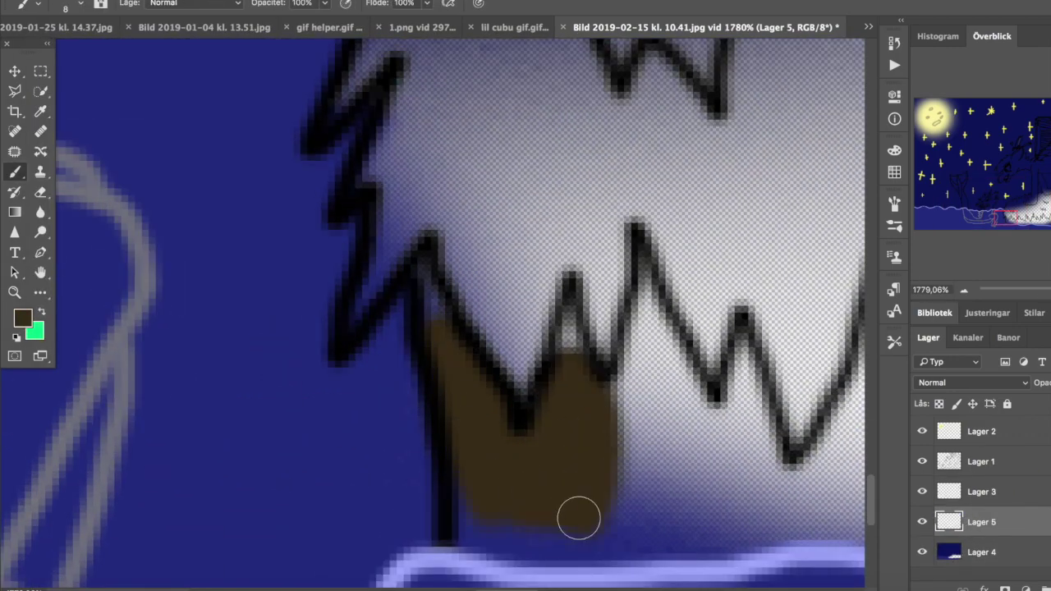
{"action": "mouse_move", "coordinate": [723, 538]}
{"action": "left_mouse_down"}
{"action": "mouse_move", "coordinate": [655, 340]}
{"action": "mouse_move", "coordinate": [739, 410]}
{"action": "left_mouse_up"}
{"action": "scroll", "coordinate": [739, 411], "scroll_direction": "down", "scroll_amount": 3}
{"action": "scroll", "coordinate": [739, 411], "scroll_direction": "right", "scroll_amount": 3}
Paint the bank's left part in a darker brown from the grass spikes down to the waterline on Lager 5.
{"action": "left_click_drag", "start_coordinate": [410, 264], "coordinate": [344, 232]}
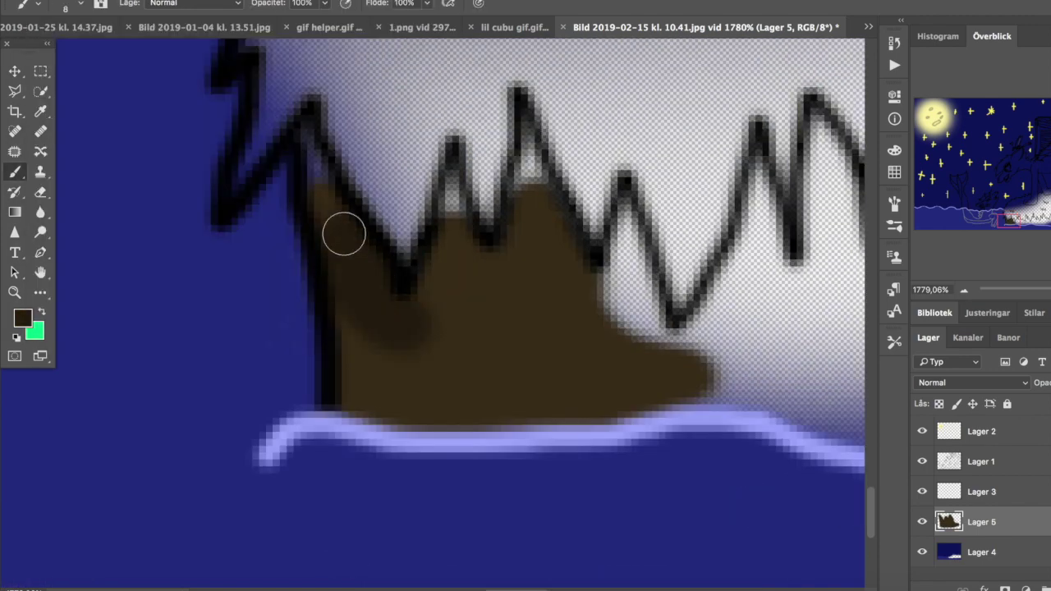
{"action": "mouse_move", "coordinate": [443, 244]}
{"action": "left_mouse_down"}
{"action": "mouse_move", "coordinate": [526, 197]}
{"action": "mouse_move", "coordinate": [538, 286]}
{"action": "mouse_move", "coordinate": [363, 388]}
{"action": "mouse_move", "coordinate": [610, 402]}
{"action": "mouse_move", "coordinate": [540, 369]}
{"action": "mouse_move", "coordinate": [620, 284]}
{"action": "mouse_move", "coordinate": [678, 375]}
{"action": "left_mouse_up"}
{"action": "scroll", "coordinate": [678, 375], "scroll_direction": "right", "scroll_amount": 5}
{"action": "mouse_move", "coordinate": [492, 271]}
{"action": "left_mouse_down"}
{"action": "mouse_move", "coordinate": [525, 295]}
{"action": "mouse_move", "coordinate": [553, 370]}
{"action": "mouse_move", "coordinate": [345, 399]}
{"action": "mouse_move", "coordinate": [317, 213]}
{"action": "mouse_move", "coordinate": [340, 216]}
{"action": "mouse_move", "coordinate": [362, 260]}
{"action": "left_mouse_up"}
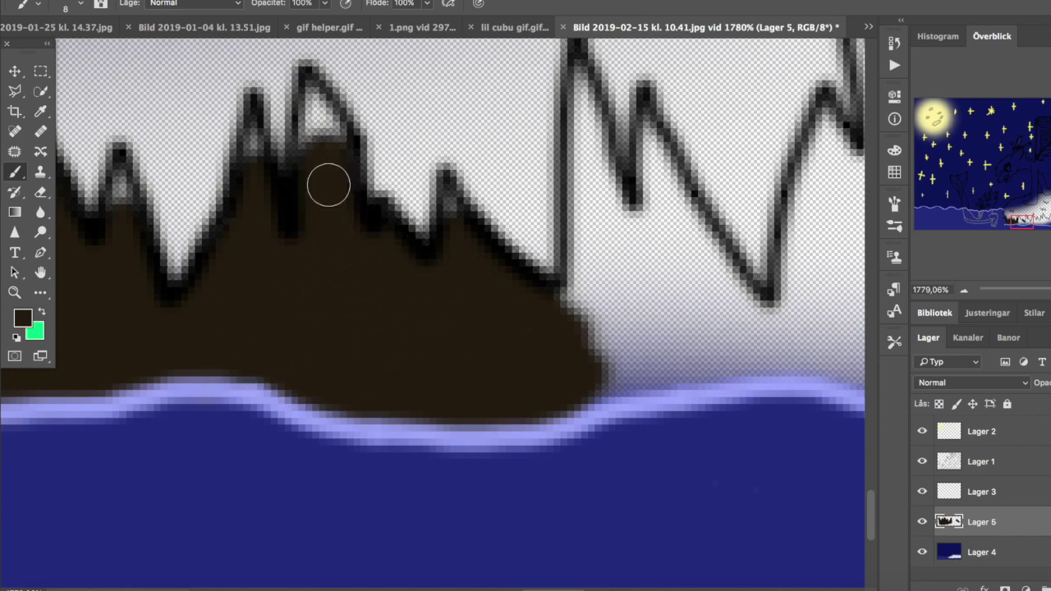
{"action": "scroll", "coordinate": [322, 210], "scroll_direction": "right", "scroll_amount": 5}
{"action": "mouse_move", "coordinate": [493, 369]}
{"action": "left_mouse_down"}
{"action": "mouse_move", "coordinate": [657, 345]}
{"action": "mouse_move", "coordinate": [575, 307]}
{"action": "mouse_move", "coordinate": [460, 159]}
{"action": "mouse_move", "coordinate": [526, 148]}
{"action": "left_mouse_up"}
Continue the dark brown fill through the middle of the bank below the grass spikes.
{"action": "scroll", "coordinate": [521, 282], "scroll_direction": "right", "scroll_amount": 10}
{"action": "mouse_move", "coordinate": [520, 281]}
{"action": "left_mouse_down"}
{"action": "mouse_move", "coordinate": [439, 176]}
{"action": "mouse_move", "coordinate": [367, 365]}
{"action": "mouse_move", "coordinate": [485, 375]}
{"action": "mouse_move", "coordinate": [462, 90]}
{"action": "mouse_move", "coordinate": [570, 413]}
{"action": "mouse_move", "coordinate": [688, 422]}
{"action": "mouse_move", "coordinate": [629, 270]}
{"action": "mouse_move", "coordinate": [781, 290]}
{"action": "mouse_move", "coordinate": [780, 205]}
{"action": "left_mouse_up"}
{"action": "scroll", "coordinate": [570, 436], "scroll_direction": "right", "scroll_amount": 15}
{"action": "mouse_move", "coordinate": [570, 436]}
{"action": "left_mouse_down"}
{"action": "mouse_move", "coordinate": [564, 485]}
{"action": "mouse_move", "coordinate": [695, 391]}
{"action": "mouse_move", "coordinate": [533, 364]}
{"action": "mouse_move", "coordinate": [446, 134]}
{"action": "mouse_move", "coordinate": [710, 346]}
{"action": "mouse_move", "coordinate": [685, 272]}
{"action": "mouse_move", "coordinate": [813, 362]}
{"action": "left_mouse_up"}
{"action": "scroll", "coordinate": [127, 295], "scroll_direction": "down", "scroll_amount": 5}
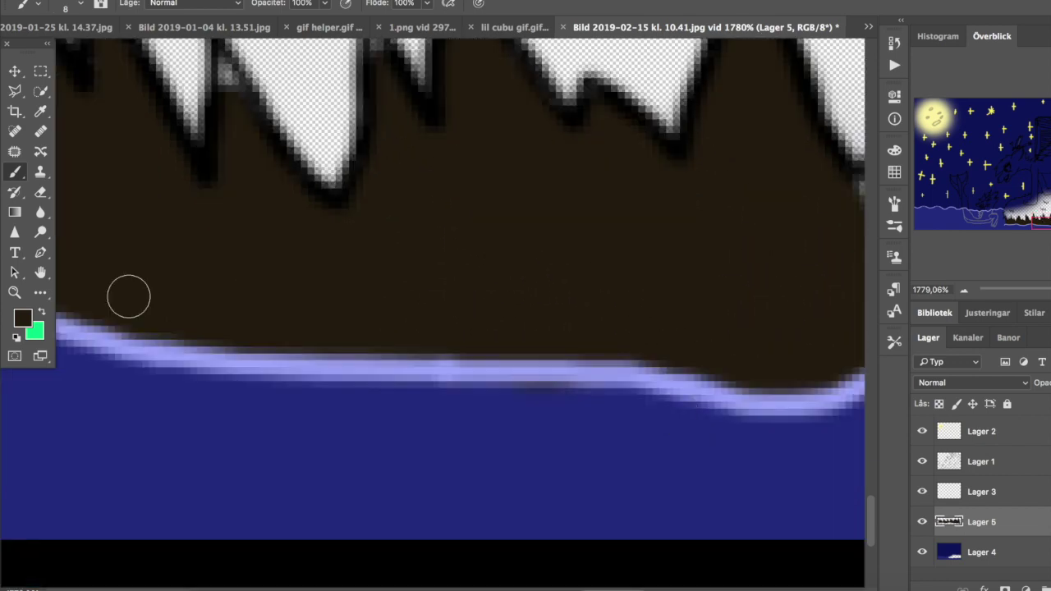
{"action": "scroll", "coordinate": [483, 225], "scroll_direction": "right", "scroll_amount": 10}
{"action": "mouse_move", "coordinate": [484, 224]}
{"action": "left_mouse_down"}
{"action": "mouse_move", "coordinate": [526, 291]}
{"action": "mouse_move", "coordinate": [716, 298]}
{"action": "mouse_move", "coordinate": [688, 156]}
{"action": "left_mouse_up"}
Complete the dark brown bank fill out to the picture's right edge.
{"action": "scroll", "coordinate": [681, 224], "scroll_direction": "right", "scroll_amount": 10}
{"action": "scroll", "coordinate": [682, 224], "scroll_direction": "up", "scroll_amount": 3}
{"action": "mouse_move", "coordinate": [353, 386]}
{"action": "left_mouse_down"}
{"action": "mouse_move", "coordinate": [534, 458]}
{"action": "mouse_move", "coordinate": [453, 363]}
{"action": "mouse_move", "coordinate": [501, 248]}
{"action": "mouse_move", "coordinate": [573, 305]}
{"action": "mouse_move", "coordinate": [601, 141]}
{"action": "mouse_move", "coordinate": [591, 343]}
{"action": "mouse_move", "coordinate": [710, 225]}
{"action": "mouse_move", "coordinate": [765, 287]}
{"action": "mouse_move", "coordinate": [736, 378]}
{"action": "mouse_move", "coordinate": [699, 387]}
{"action": "mouse_move", "coordinate": [651, 326]}
{"action": "mouse_move", "coordinate": [318, 295]}
{"action": "mouse_move", "coordinate": [355, 236]}
{"action": "mouse_move", "coordinate": [304, 243]}
{"action": "mouse_move", "coordinate": [316, 165]}
{"action": "left_mouse_up"}
{"action": "scroll", "coordinate": [316, 181], "scroll_direction": "right", "scroll_amount": 10}
{"action": "mouse_move", "coordinate": [205, 369]}
{"action": "left_mouse_down"}
{"action": "mouse_move", "coordinate": [258, 263]}
{"action": "mouse_move", "coordinate": [307, 269]}
{"action": "mouse_move", "coordinate": [317, 347]}
{"action": "mouse_move", "coordinate": [413, 183]}
{"action": "mouse_move", "coordinate": [517, 347]}
{"action": "mouse_move", "coordinate": [388, 464]}
{"action": "mouse_move", "coordinate": [638, 411]}
{"action": "mouse_move", "coordinate": [645, 424]}
{"action": "mouse_move", "coordinate": [681, 227]}
{"action": "mouse_move", "coordinate": [795, 105]}
{"action": "mouse_move", "coordinate": [833, 298]}
{"action": "mouse_move", "coordinate": [838, 453]}
{"action": "left_mouse_up"}
{"action": "scroll", "coordinate": [838, 453], "scroll_direction": "right", "scroll_amount": 15}
{"action": "mouse_move", "coordinate": [287, 436]}
{"action": "left_mouse_down"}
{"action": "mouse_move", "coordinate": [134, 514]}
{"action": "mouse_move", "coordinate": [167, 259]}
{"action": "mouse_move", "coordinate": [350, 430]}
{"action": "mouse_move", "coordinate": [256, 305]}
{"action": "mouse_move", "coordinate": [153, 94]}
{"action": "mouse_move", "coordinate": [337, 236]}
{"action": "mouse_move", "coordinate": [518, 305]}
{"action": "mouse_move", "coordinate": [572, 395]}
{"action": "mouse_move", "coordinate": [781, 253]}
{"action": "mouse_move", "coordinate": [661, 211]}
{"action": "mouse_move", "coordinate": [520, 471]}
{"action": "mouse_move", "coordinate": [507, 455]}
{"action": "left_mouse_up"}
Reduce the brush to 4 px and fill the narrow tips of the bank's spikes with dark brown.
{"action": "left_click", "coordinate": [73, 4]}
{"action": "left_click_drag", "start_coordinate": [99, 42], "coordinate": [82, 41]}
{"action": "scroll", "coordinate": [629, 277], "scroll_direction": "up", "scroll_amount": 2}
{"action": "scroll", "coordinate": [629, 277], "scroll_direction": "left", "scroll_amount": 5}
{"action": "scroll", "coordinate": [629, 277], "scroll_direction": "up", "scroll_amount": 5}
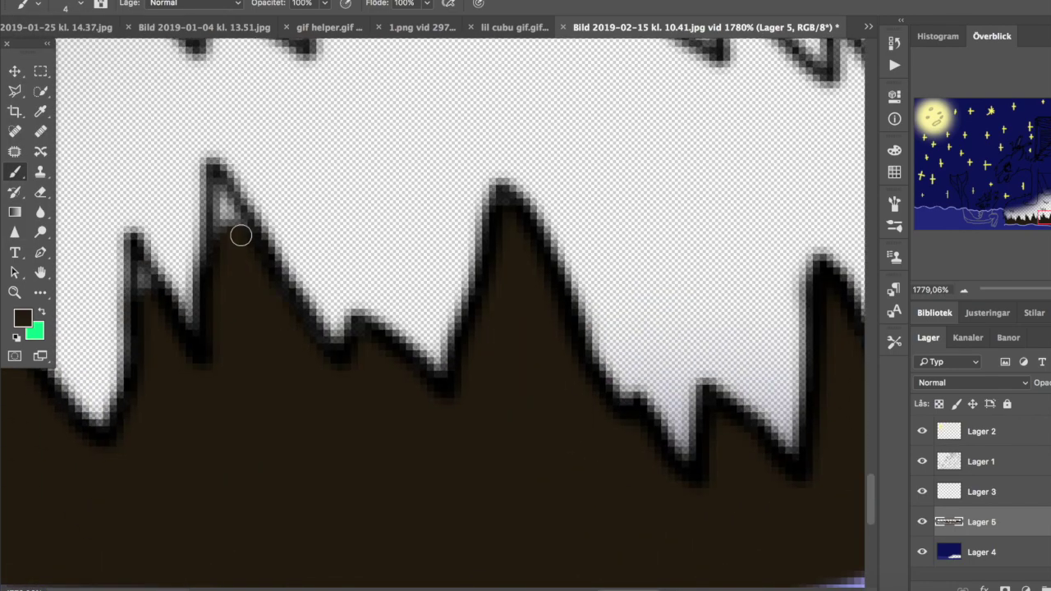
{"action": "scroll", "coordinate": [405, 345], "scroll_direction": "left", "scroll_amount": 5}
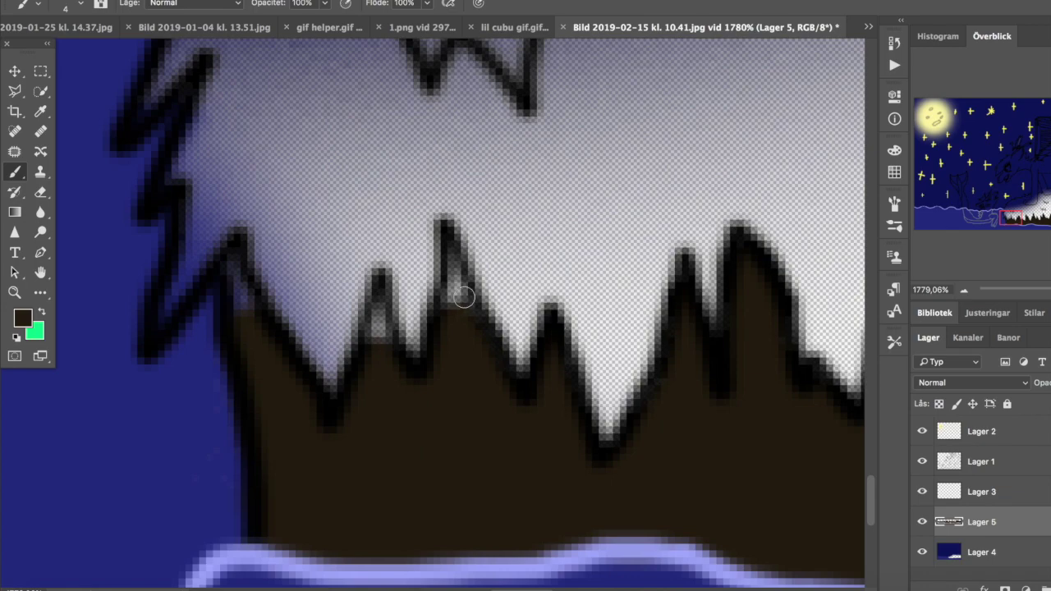
Paint the grassy mound dark green on a new layer and move that layer beneath Lager 5.
{"action": "key", "text": "ctrl+shift+alt+n"}
{"action": "scroll", "coordinate": [433, 312], "scroll_direction": "down", "scroll_amount": 10}
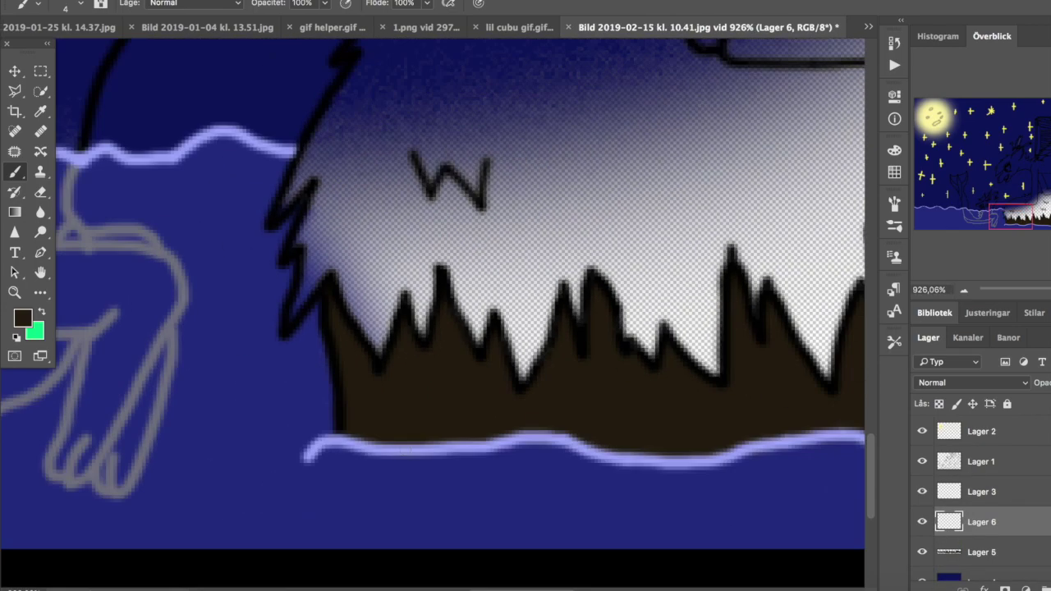
{"action": "scroll", "coordinate": [838, 375], "scroll_direction": "up", "scroll_amount": 5}
{"action": "mouse_move", "coordinate": [821, 411]}
{"action": "left_mouse_down"}
{"action": "mouse_move", "coordinate": [706, 475]}
{"action": "mouse_move", "coordinate": [566, 485]}
{"action": "mouse_move", "coordinate": [554, 434]}
{"action": "mouse_move", "coordinate": [668, 414]}
{"action": "mouse_move", "coordinate": [599, 415]}
{"action": "mouse_move", "coordinate": [366, 488]}
{"action": "mouse_move", "coordinate": [261, 488]}
{"action": "mouse_move", "coordinate": [280, 465]}
{"action": "mouse_move", "coordinate": [411, 394]}
{"action": "mouse_move", "coordinate": [255, 427]}
{"action": "left_mouse_up"}
{"action": "key", "text": "ctrl+bracketleft"}
Extend the dark green toward the mound's upper grass outline around the legs and right side with a 20 px brush.
{"action": "key", "text": "bracketleft"}
{"action": "key", "text": "bracketleft"}
{"action": "key", "text": "bracketleft"}
{"action": "key", "text": "bracketleft"}
{"action": "key", "text": "bracketleft"}
{"action": "scroll", "coordinate": [364, 263], "scroll_direction": "up", "scroll_amount": 5}
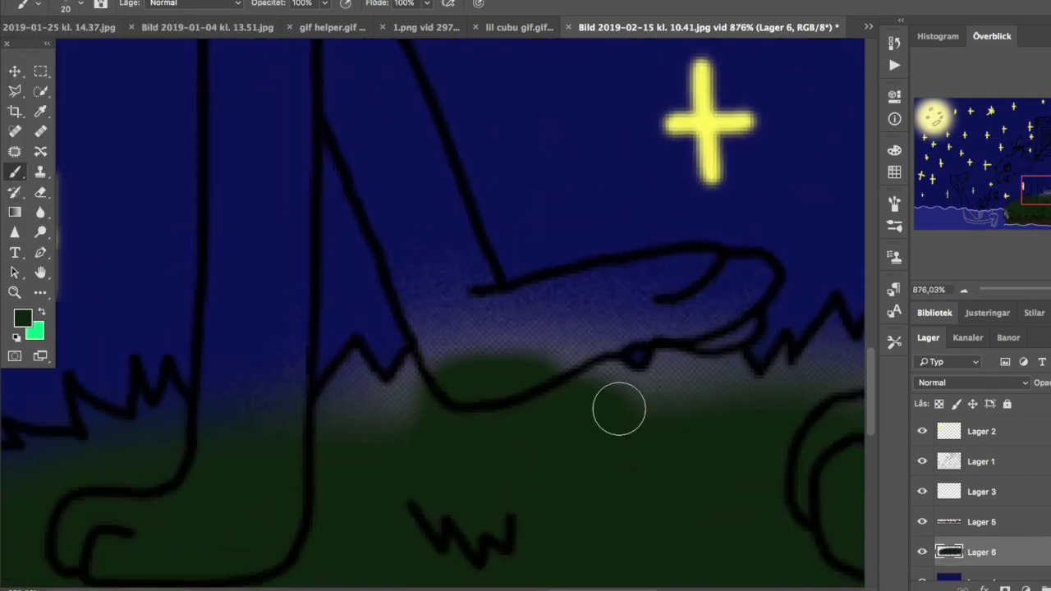
{"action": "scroll", "coordinate": [618, 409], "scroll_direction": "right", "scroll_amount": 5}
{"action": "scroll", "coordinate": [667, 302], "scroll_direction": "right", "scroll_amount": 10}
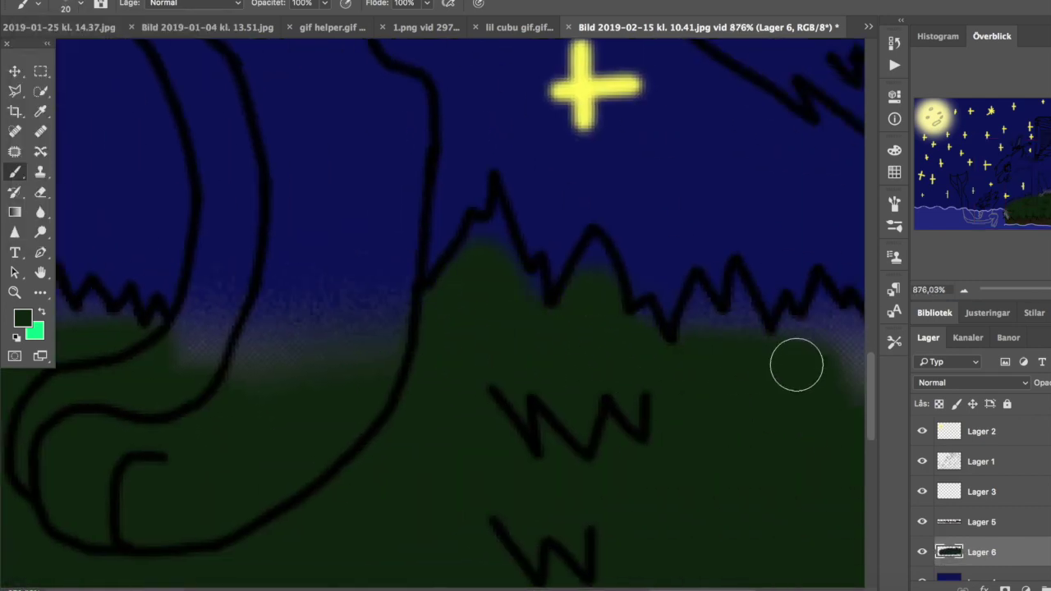
Fill the mound's left slope dark green up to its jagged outline, using a 4 px brush for the narrow tufts.
{"action": "scroll", "coordinate": [392, 352], "scroll_direction": "down", "scroll_amount": 10}
{"action": "scroll", "coordinate": [493, 247], "scroll_direction": "up", "scroll_amount": 5}
{"action": "scroll", "coordinate": [575, 247], "scroll_direction": "left", "scroll_amount": 5}
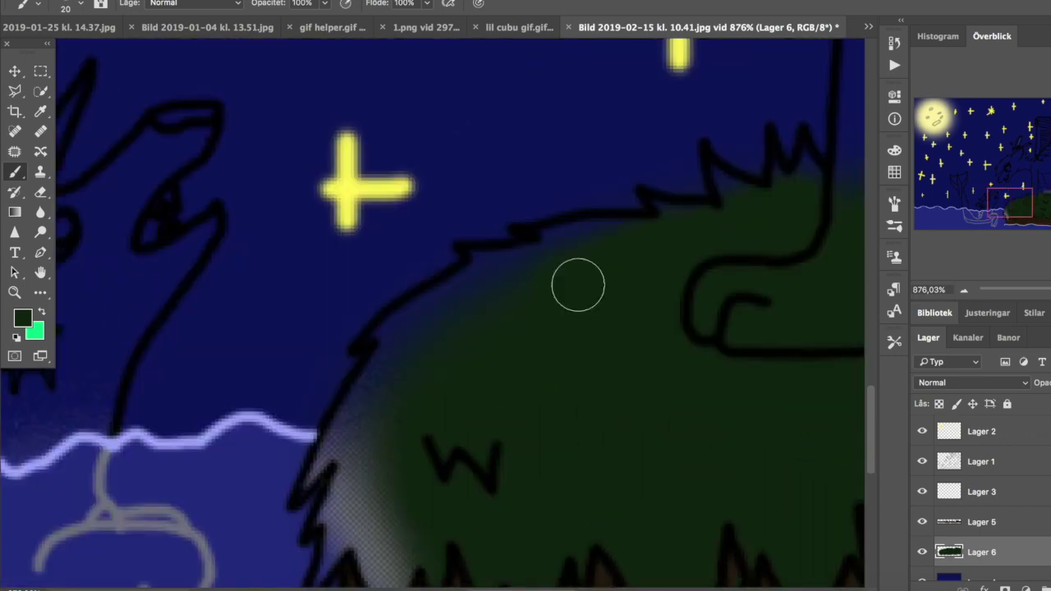
{"action": "scroll", "coordinate": [405, 500], "scroll_direction": "down", "scroll_amount": 3}
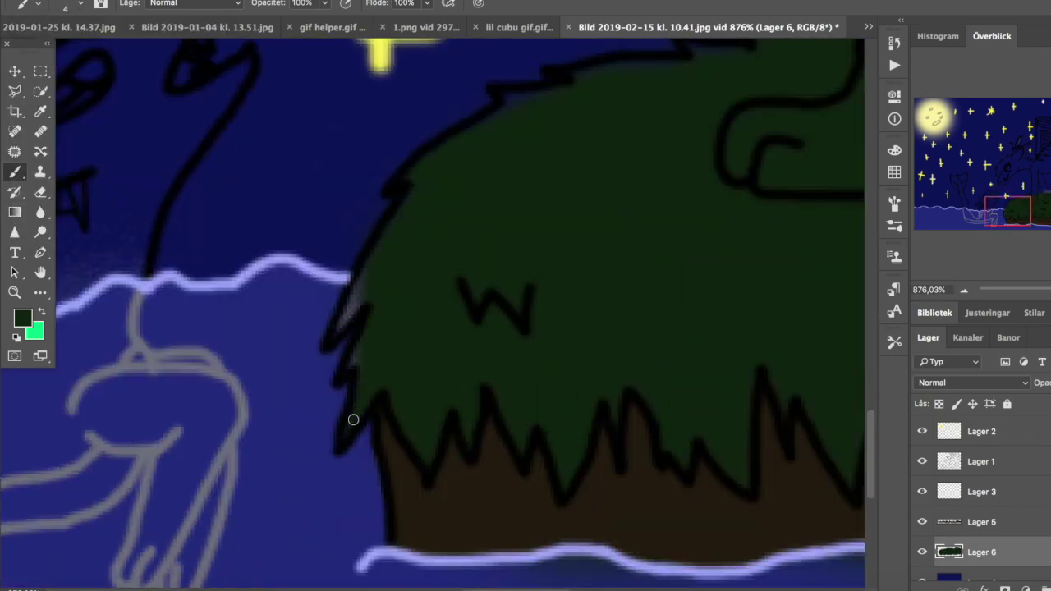
{"action": "scroll", "coordinate": [427, 238], "scroll_direction": "down", "scroll_amount": 3}
{"action": "scroll", "coordinate": [427, 238], "scroll_direction": "up", "scroll_amount": 3}
Erase the brown overspill above the grass spikes along the whole bank on Lager 5 with a 4 px eraser.
{"action": "key", "text": "e"}
{"action": "key", "text": "alt+bracketright"}
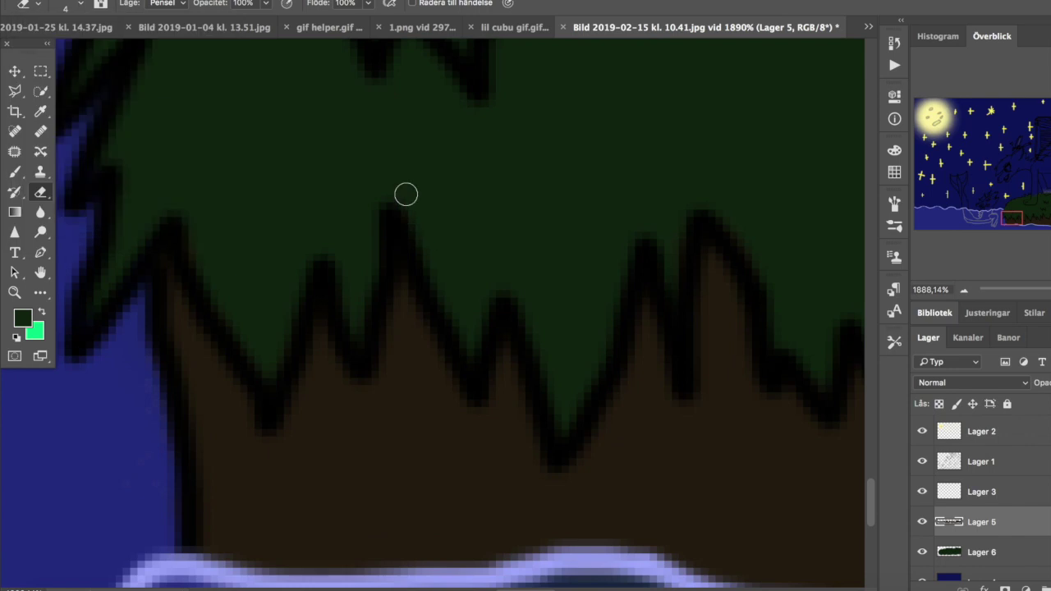
{"action": "scroll", "coordinate": [258, 336], "scroll_direction": "right", "scroll_amount": 15}
{"action": "scroll", "coordinate": [605, 370], "scroll_direction": "up", "scroll_amount": 2}
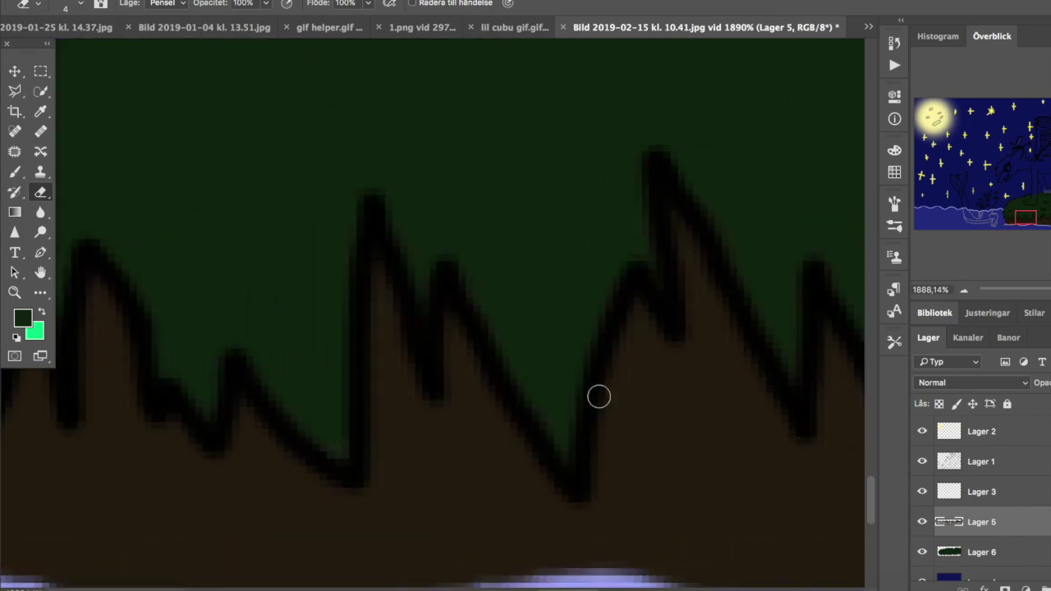
{"action": "scroll", "coordinate": [674, 337], "scroll_direction": "left", "scroll_amount": 10}
{"action": "scroll", "coordinate": [575, 328], "scroll_direction": "right", "scroll_amount": 3}
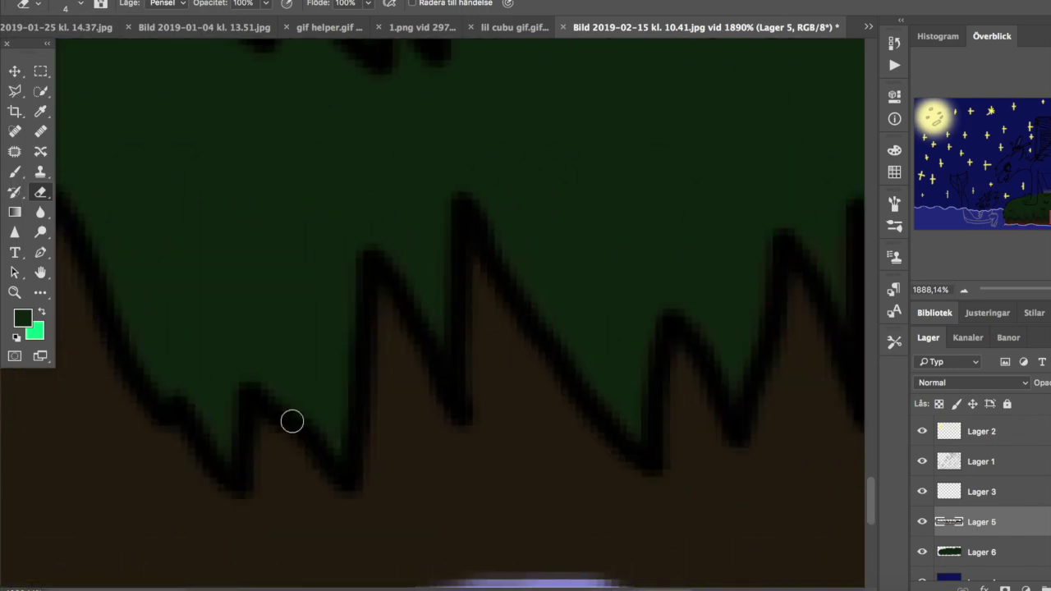
{"action": "scroll", "coordinate": [492, 386], "scroll_direction": "right", "scroll_amount": 8}
{"action": "scroll", "coordinate": [748, 275], "scroll_direction": "down", "scroll_amount": 2}
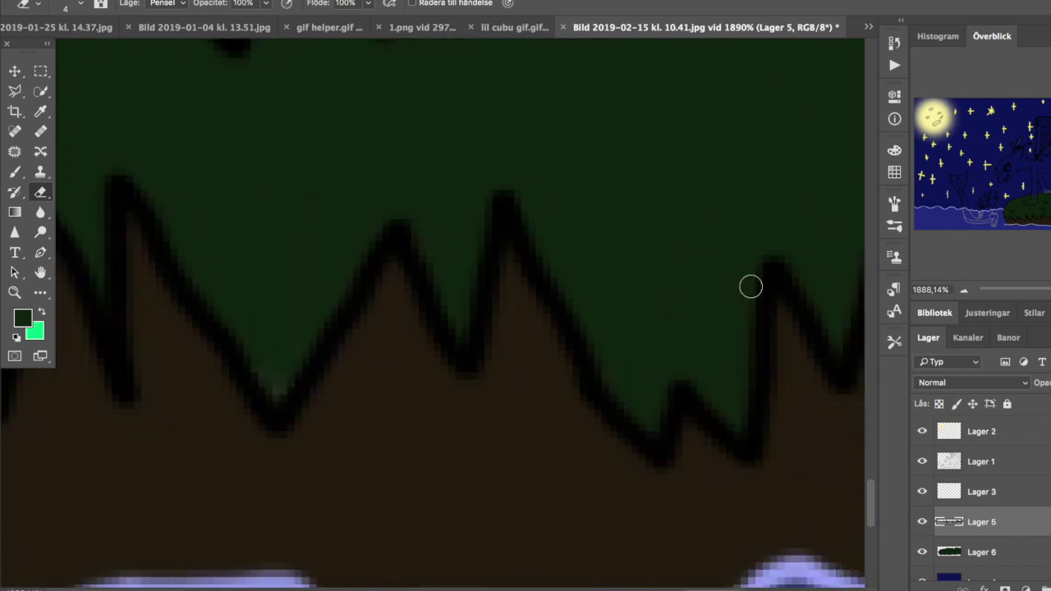
{"action": "scroll", "coordinate": [742, 351], "scroll_direction": "down", "scroll_amount": 3}
{"action": "scroll", "coordinate": [688, 246], "scroll_direction": "up", "scroll_amount": 4}
{"action": "scroll", "coordinate": [737, 297], "scroll_direction": "right", "scroll_amount": 5}
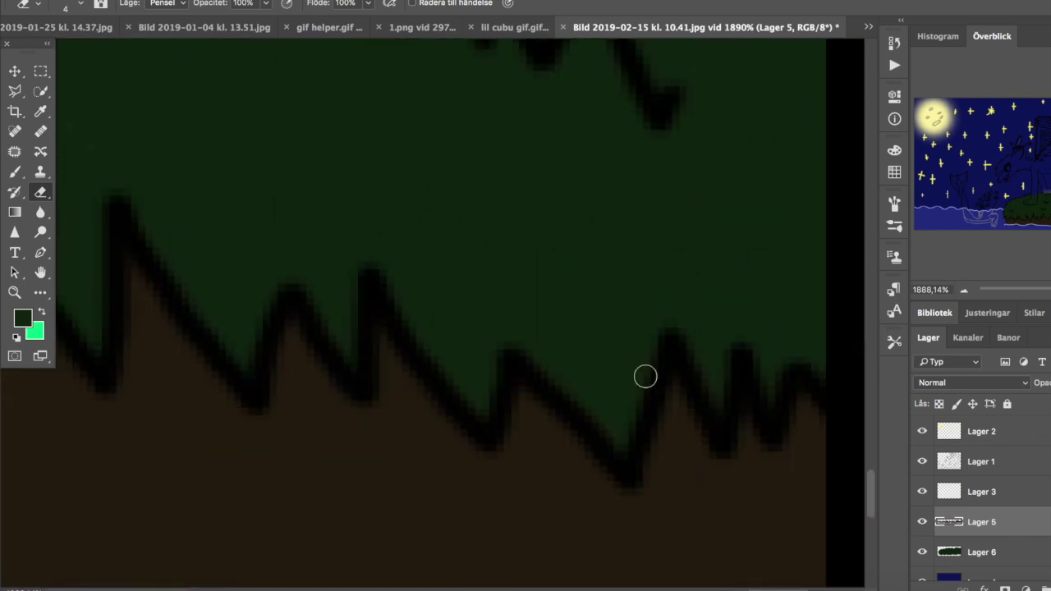
Return to Lager 6 and fill the remaining gaps between the lower grass spikes dark green with an 8 px brush.
{"action": "left_click", "coordinate": [982, 552]}
{"action": "scroll", "coordinate": [258, 357], "scroll_direction": "down", "scroll_amount": 5}
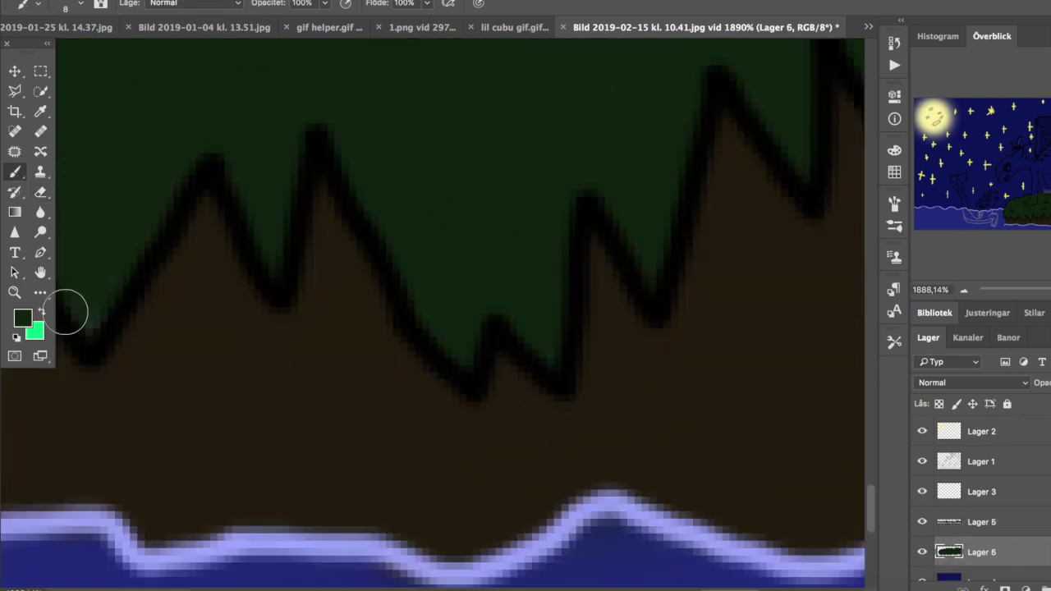
{"action": "scroll", "coordinate": [321, 348], "scroll_direction": "up", "scroll_amount": 6}
{"action": "scroll", "coordinate": [516, 415], "scroll_direction": "up", "scroll_amount": 5}
{"action": "scroll", "coordinate": [225, 310], "scroll_direction": "left", "scroll_amount": 5}
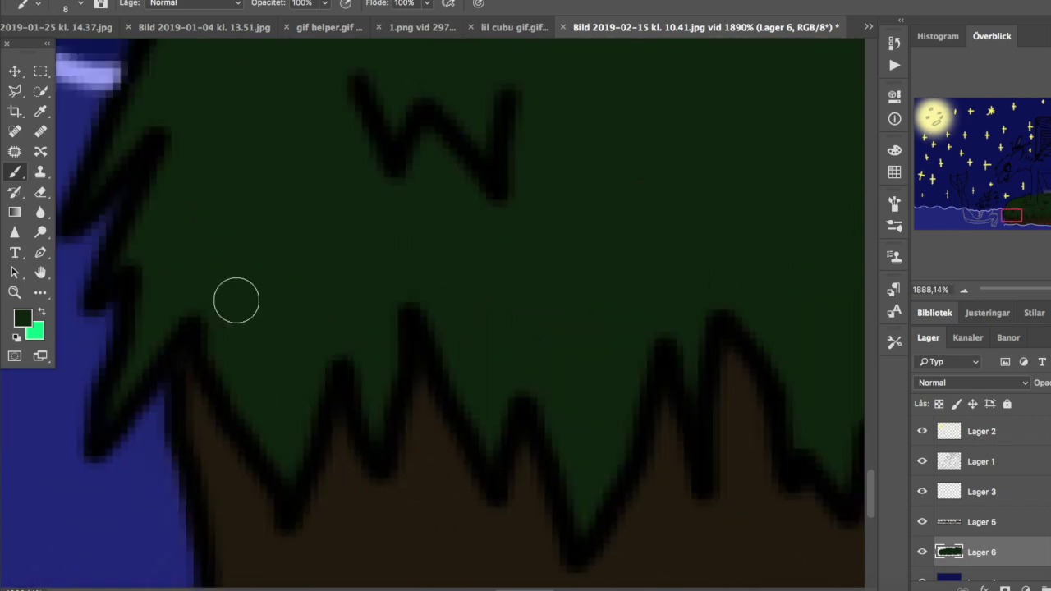
{"action": "scroll", "coordinate": [464, 223], "scroll_direction": "down", "scroll_amount": 2}
{"action": "scroll", "coordinate": [814, 148], "scroll_direction": "up", "scroll_amount": 3}
{"action": "scroll", "coordinate": [422, 118], "scroll_direction": "up", "scroll_amount": 3}
Fill dark green on Lager 6 up to the jagged upper grass outline around the front leg and raised paw with a 4 px brush.
{"action": "key", "text": "bracketleft"}
{"action": "key", "text": "bracketleft"}
{"action": "key", "text": "bracketleft"}
{"action": "key", "text": "bracketleft"}
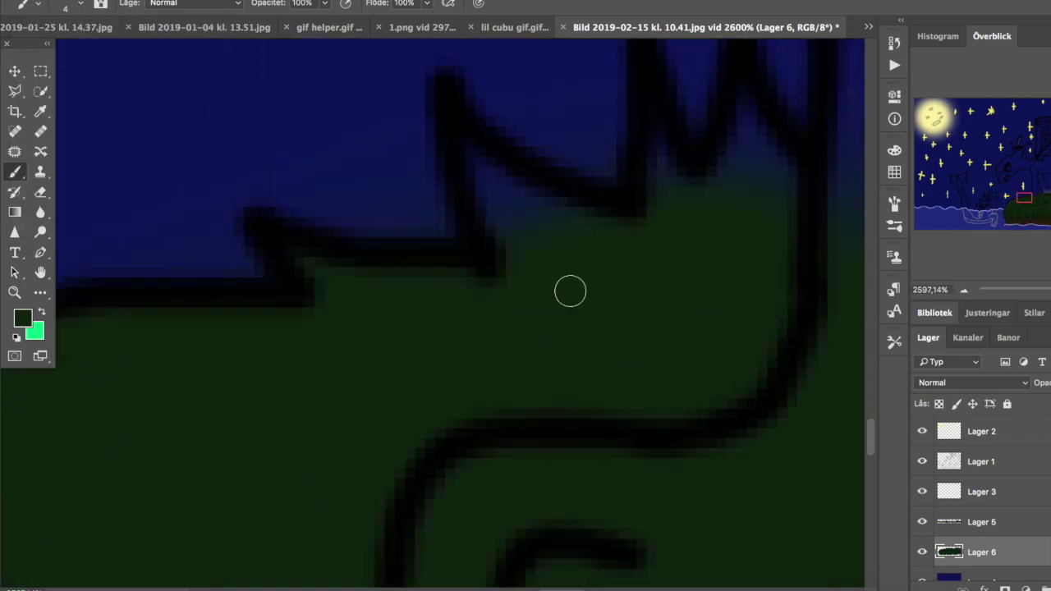
{"action": "scroll", "coordinate": [661, 181], "scroll_direction": "right", "scroll_amount": 6}
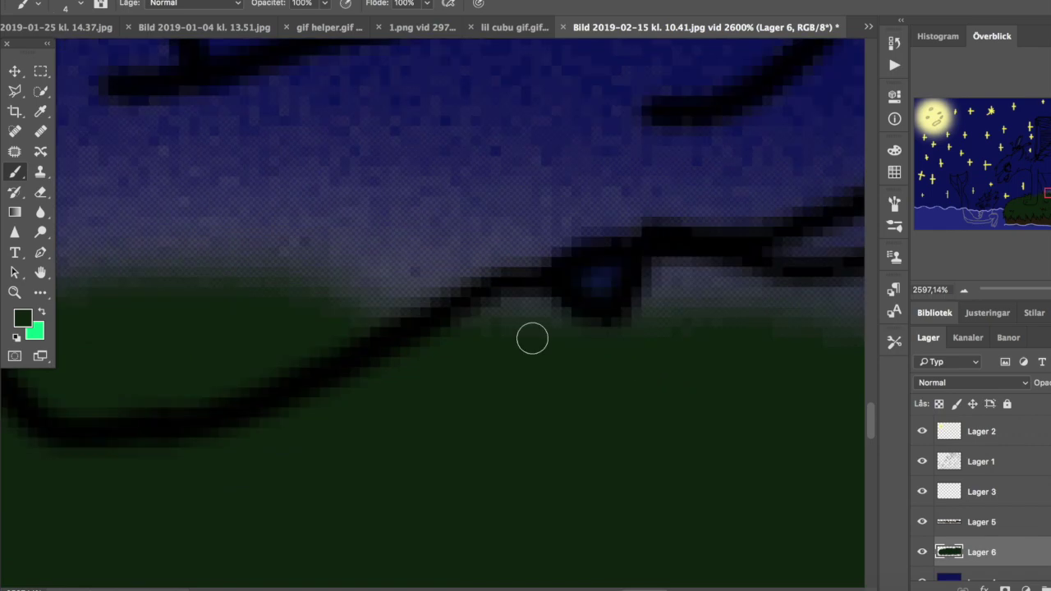
{"action": "scroll", "coordinate": [656, 269], "scroll_direction": "right", "scroll_amount": 6}
{"action": "scroll", "coordinate": [619, 357], "scroll_direction": "left", "scroll_amount": 2}
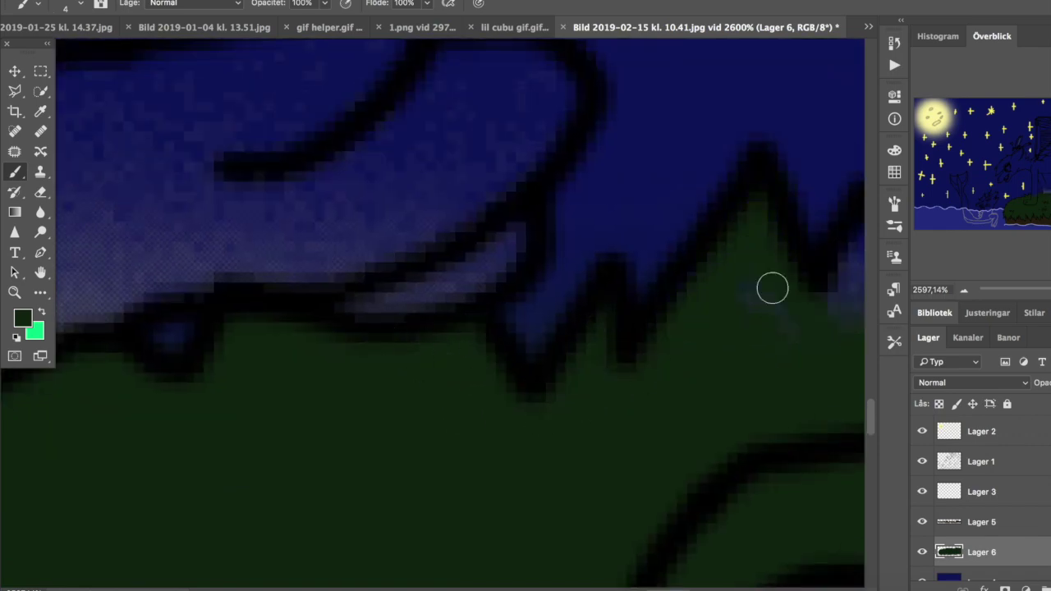
Fill the upper tufts behind the hind leg dark green up to the picture's right edge with the 4 px brush.
{"action": "scroll", "coordinate": [769, 287], "scroll_direction": "right", "scroll_amount": 4}
{"action": "scroll", "coordinate": [765, 370], "scroll_direction": "down", "scroll_amount": 2}
{"action": "scroll", "coordinate": [619, 202], "scroll_direction": "up", "scroll_amount": 5}
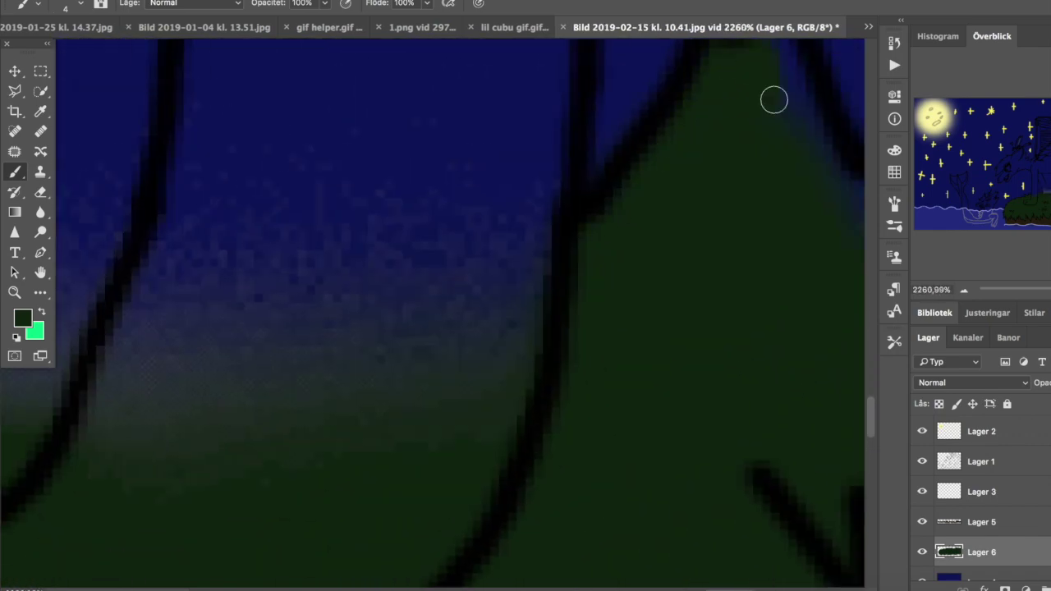
{"action": "scroll", "coordinate": [613, 314], "scroll_direction": "right", "scroll_amount": 2}
{"action": "scroll", "coordinate": [837, 471], "scroll_direction": "right", "scroll_amount": 4}
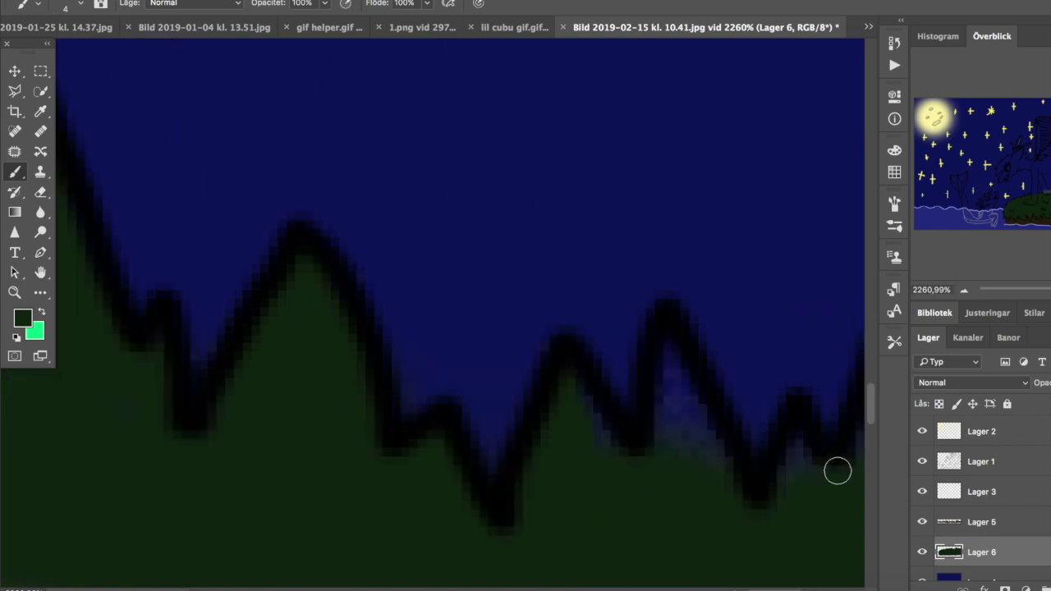
{"action": "scroll", "coordinate": [690, 460], "scroll_direction": "right", "scroll_amount": 3}
{"action": "scroll", "coordinate": [689, 460], "scroll_direction": "down", "scroll_amount": 1}
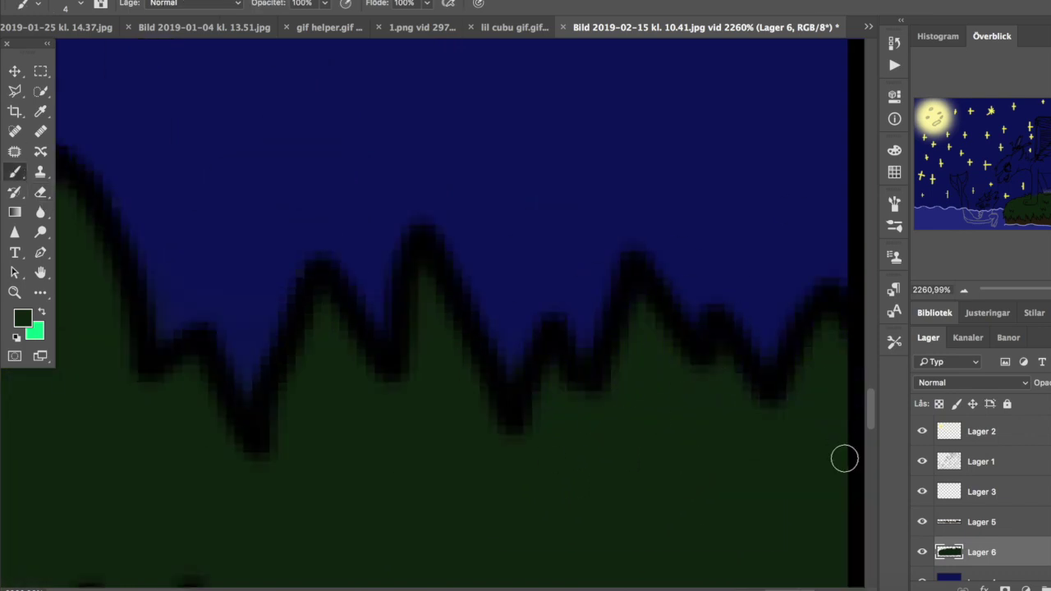
Choose a lighter green and paint a ragged highlight over the mound's left slope and around the front foot with an 8 px brush.
{"action": "left_click", "coordinate": [23, 318]}
{"action": "left_click", "coordinate": [397, 59]}
{"action": "scroll", "coordinate": [495, 334], "scroll_direction": "down", "scroll_amount": 5}
{"action": "left_click_drag", "start_coordinate": [221, 428], "coordinate": [336, 404]}
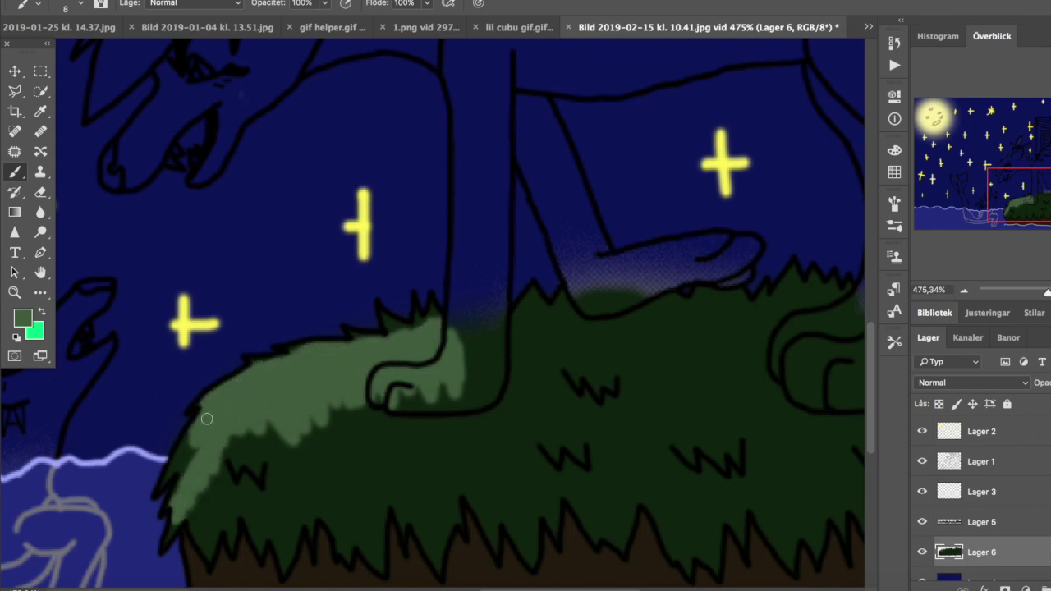
{"action": "mouse_move", "coordinate": [373, 427]}
{"action": "left_mouse_down"}
{"action": "mouse_move", "coordinate": [287, 437]}
{"action": "mouse_move", "coordinate": [304, 397]}
{"action": "mouse_move", "coordinate": [241, 468]}
{"action": "mouse_move", "coordinate": [351, 409]}
{"action": "left_mouse_up"}
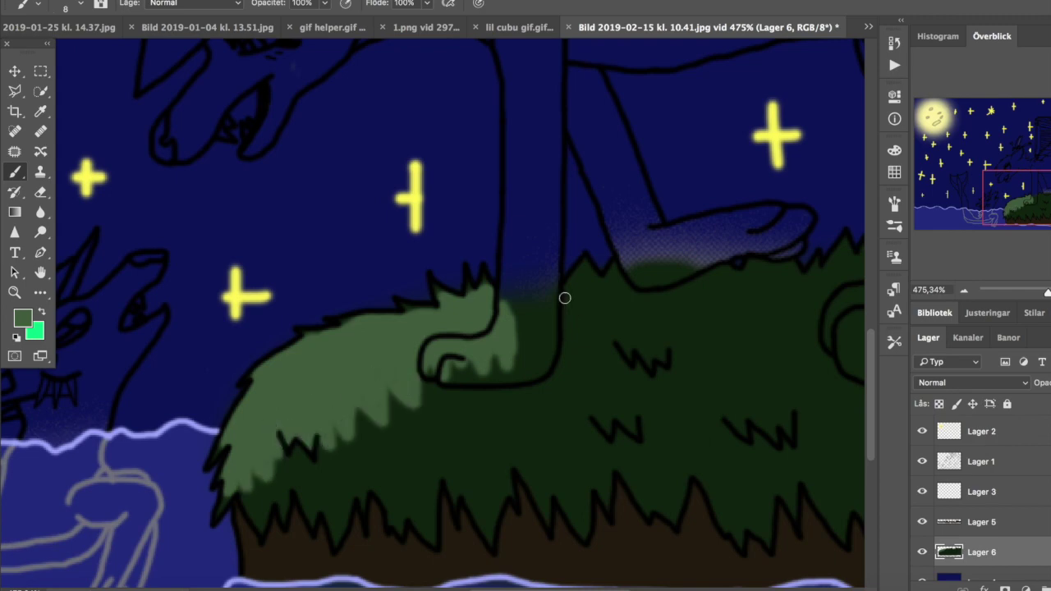
{"action": "left_click_drag", "start_coordinate": [570, 301], "coordinate": [630, 293]}
Continue the light green highlight under the upper grass outline between the front leg and the hind leg.
{"action": "scroll", "coordinate": [580, 273], "scroll_direction": "right", "scroll_amount": 3}
{"action": "scroll", "coordinate": [580, 273], "scroll_direction": "up", "scroll_amount": 1}
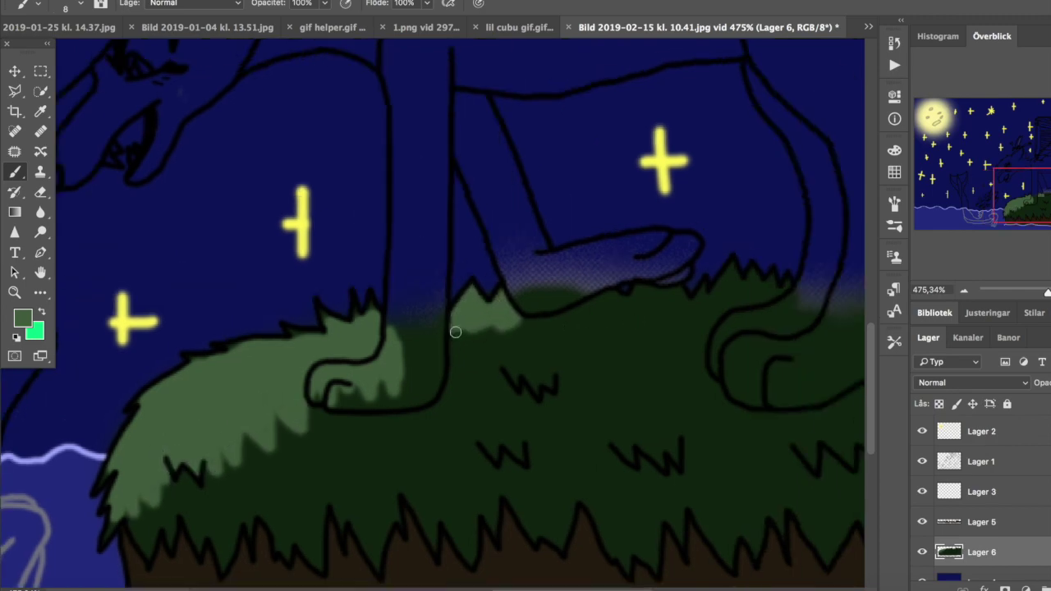
{"action": "mouse_move", "coordinate": [523, 321]}
{"action": "left_mouse_down"}
{"action": "mouse_move", "coordinate": [612, 296]}
{"action": "mouse_move", "coordinate": [676, 291]}
{"action": "left_mouse_up"}
{"action": "scroll", "coordinate": [402, 341], "scroll_direction": "right", "scroll_amount": 3}
{"action": "scroll", "coordinate": [402, 341], "scroll_direction": "up", "scroll_amount": 1}
{"action": "mouse_move", "coordinate": [456, 327]}
{"action": "left_mouse_down"}
{"action": "mouse_move", "coordinate": [571, 342]}
{"action": "mouse_move", "coordinate": [508, 324]}
{"action": "left_mouse_up"}
{"action": "mouse_move", "coordinate": [569, 334]}
{"action": "left_mouse_down"}
{"action": "mouse_move", "coordinate": [585, 304]}
{"action": "mouse_move", "coordinate": [622, 312]}
{"action": "left_mouse_up"}
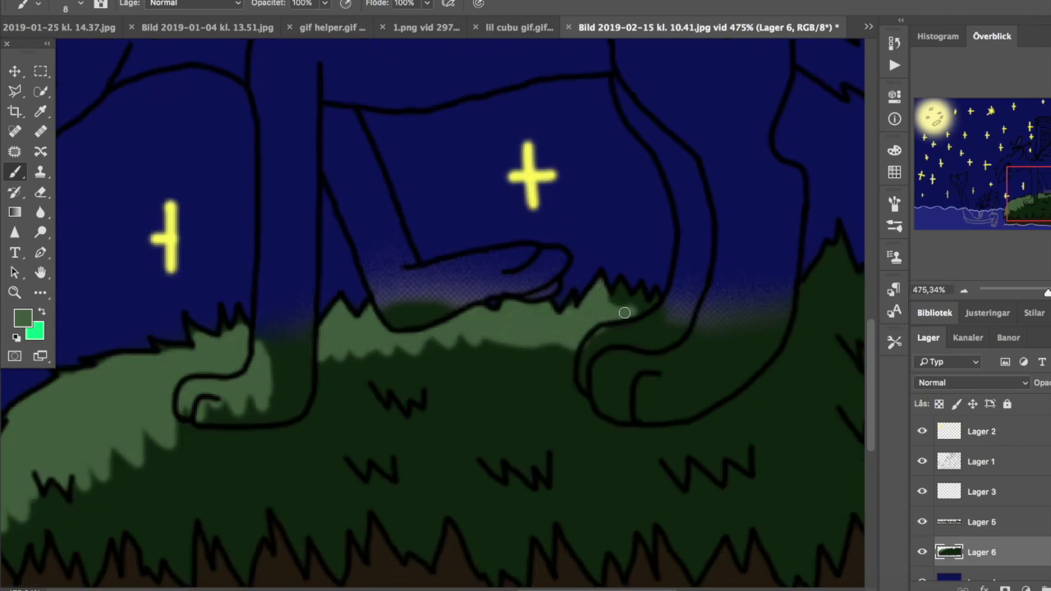
Fill the narrow upper tufts from the left slope to the hind leg light green with a 4 px brush.
{"action": "left_click", "coordinate": [70, 4]}
{"action": "scroll", "coordinate": [498, 462], "scroll_direction": "up", "scroll_amount": 5}
{"action": "scroll", "coordinate": [467, 244], "scroll_direction": "up", "scroll_amount": 5}
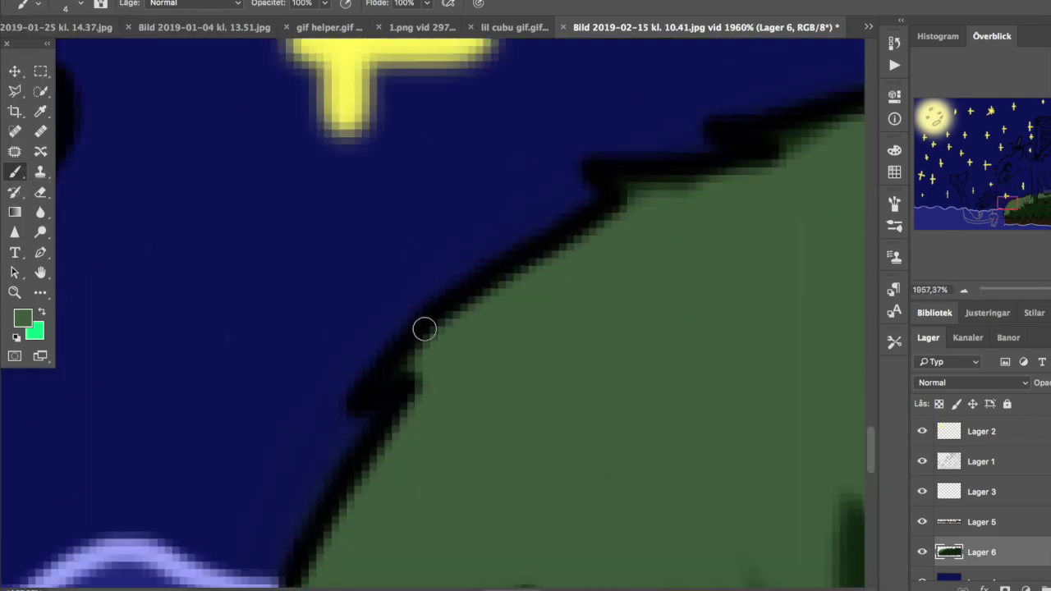
{"action": "scroll", "coordinate": [610, 222], "scroll_direction": "right", "scroll_amount": 5}
{"action": "scroll", "coordinate": [764, 136], "scroll_direction": "right", "scroll_amount": 5}
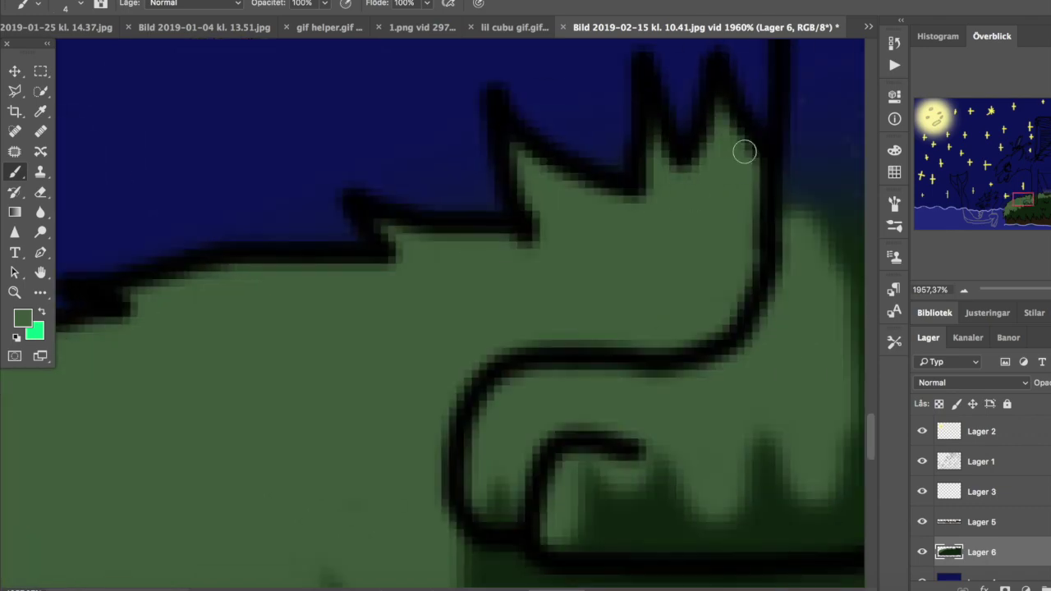
{"action": "scroll", "coordinate": [739, 156], "scroll_direction": "up", "scroll_amount": 5}
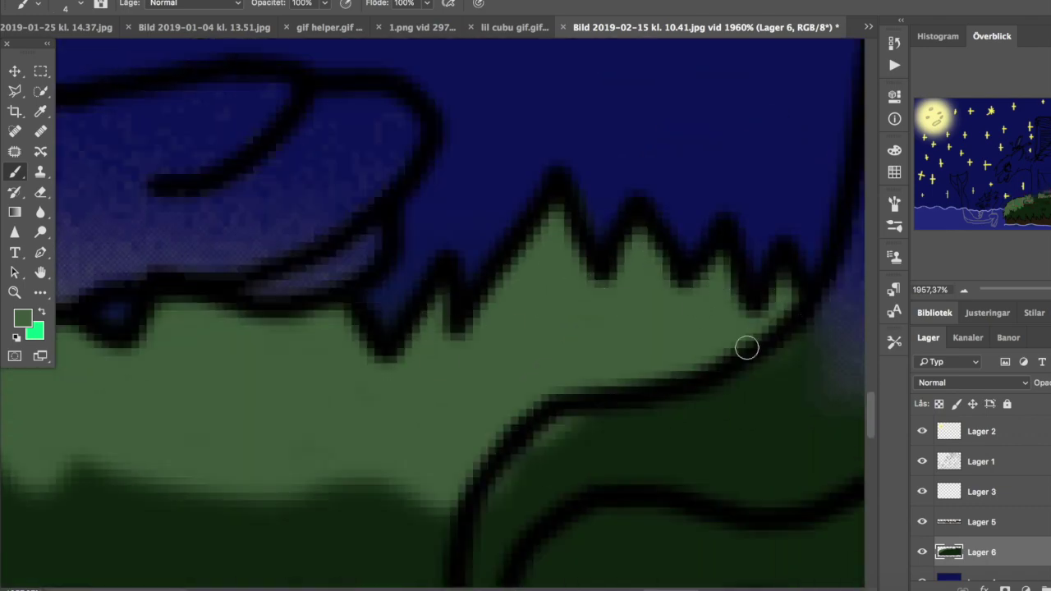
Paint the light green highlight from the hind leg to the picture's right edge at 8 px, and fill its tuft tips at 4 px.
{"action": "left_click", "coordinate": [70, 4]}
{"action": "left_click", "coordinate": [56, 117]}
{"action": "scroll", "coordinate": [454, 307], "scroll_direction": "down", "scroll_amount": 5}
{"action": "scroll", "coordinate": [376, 325], "scroll_direction": "left", "scroll_amount": 5}
{"action": "left_click_drag", "start_coordinate": [376, 324], "coordinate": [516, 328]}
{"action": "scroll", "coordinate": [715, 371], "scroll_direction": "right", "scroll_amount": 5}
{"action": "mouse_move", "coordinate": [716, 370]}
{"action": "left_mouse_down"}
{"action": "mouse_move", "coordinate": [521, 307]}
{"action": "mouse_move", "coordinate": [441, 345]}
{"action": "mouse_move", "coordinate": [258, 307]}
{"action": "mouse_move", "coordinate": [239, 348]}
{"action": "mouse_move", "coordinate": [162, 296]}
{"action": "mouse_move", "coordinate": [119, 230]}
{"action": "mouse_move", "coordinate": [82, 304]}
{"action": "left_mouse_up"}
{"action": "scroll", "coordinate": [195, 299], "scroll_direction": "left", "scroll_amount": 5}
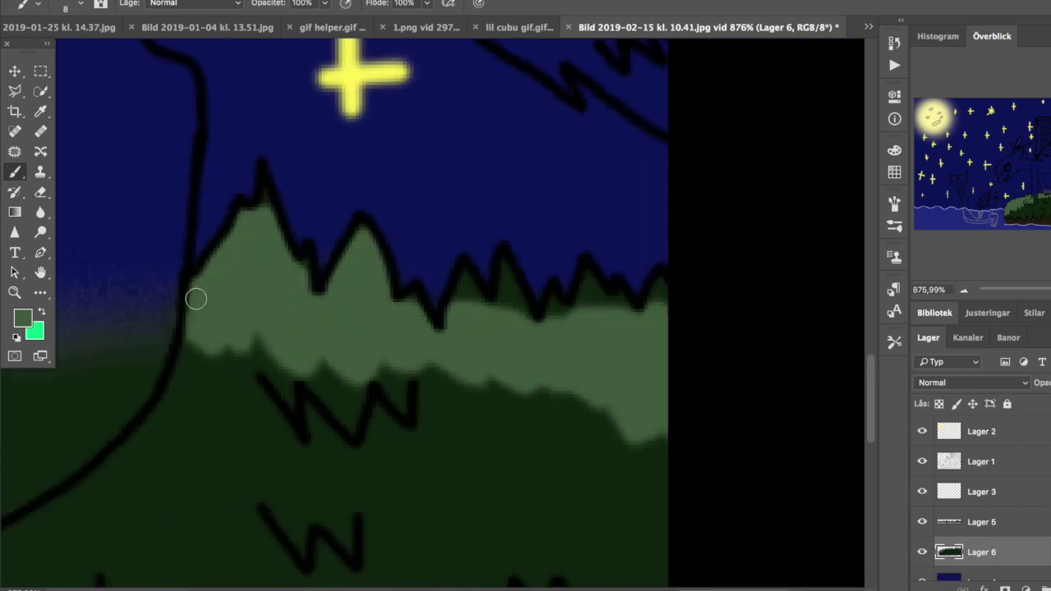
{"action": "mouse_move", "coordinate": [461, 306]}
{"action": "left_mouse_down"}
{"action": "mouse_move", "coordinate": [510, 290]}
{"action": "mouse_move", "coordinate": [587, 297]}
{"action": "mouse_move", "coordinate": [654, 321]}
{"action": "left_mouse_up"}
{"action": "left_click", "coordinate": [38, 3]}
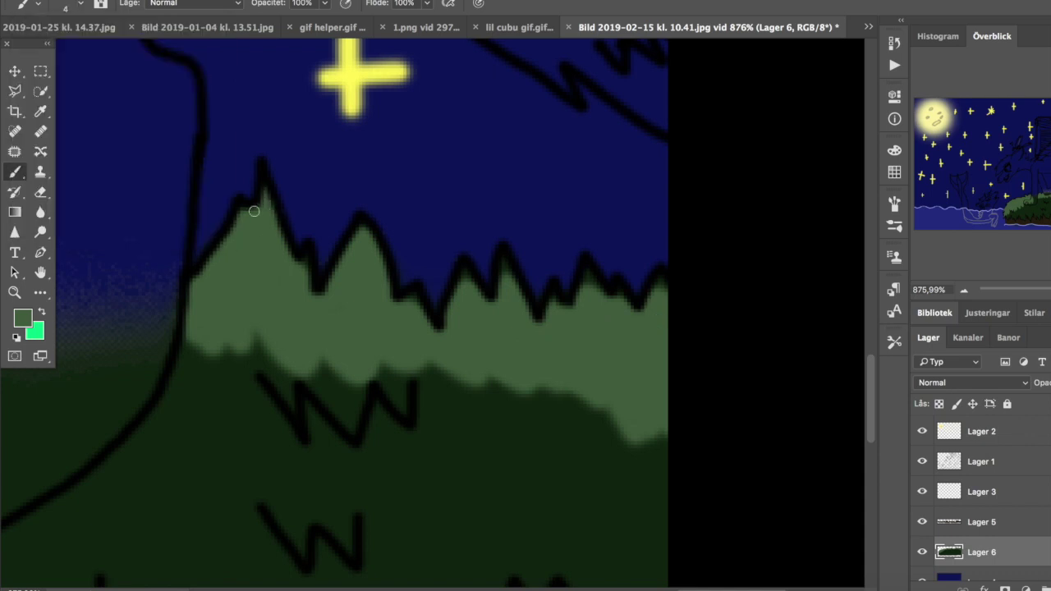
Soften the lower edge of the light green highlight along the mound with an 8 px Blur tool at 40% strength.
{"action": "key", "text": "r"}
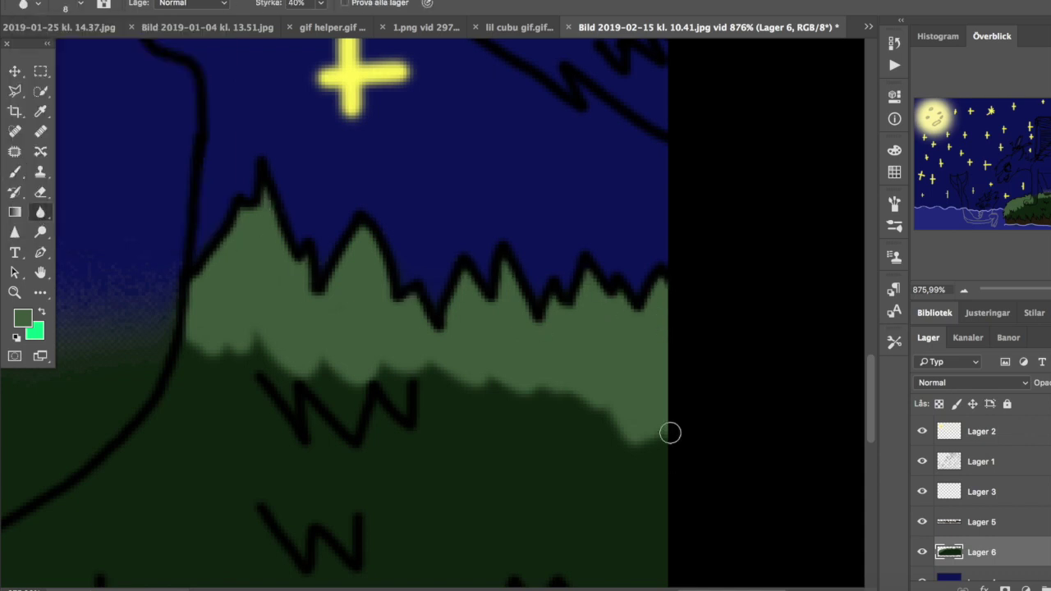
{"action": "mouse_move", "coordinate": [410, 403]}
{"action": "left_mouse_down"}
{"action": "mouse_move", "coordinate": [389, 364]}
{"action": "mouse_move", "coordinate": [254, 328]}
{"action": "mouse_move", "coordinate": [281, 411]}
{"action": "left_mouse_up"}
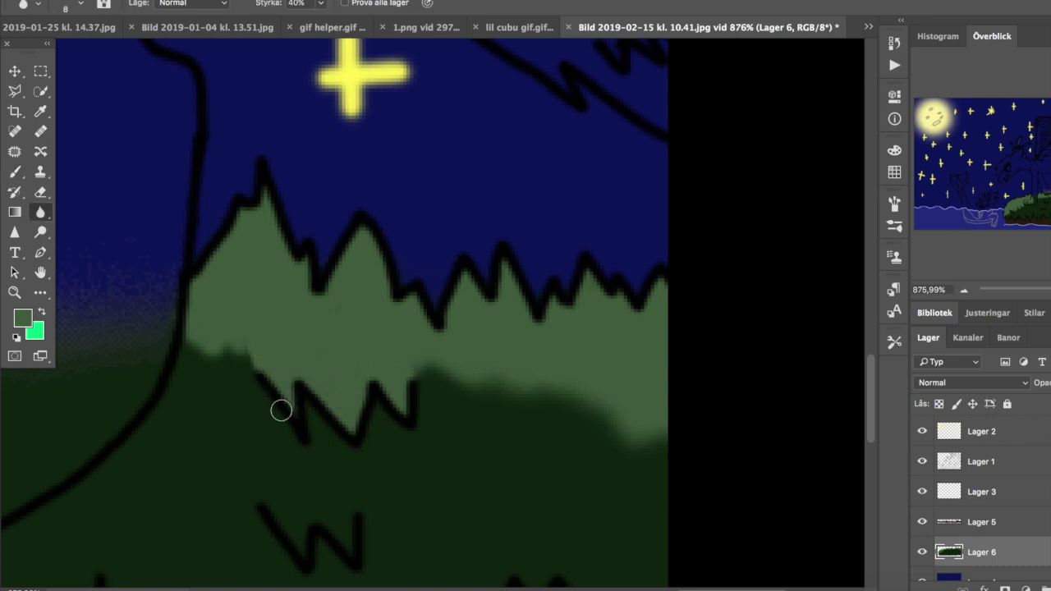
{"action": "left_click_drag", "start_coordinate": [446, 511], "coordinate": [699, 244]}
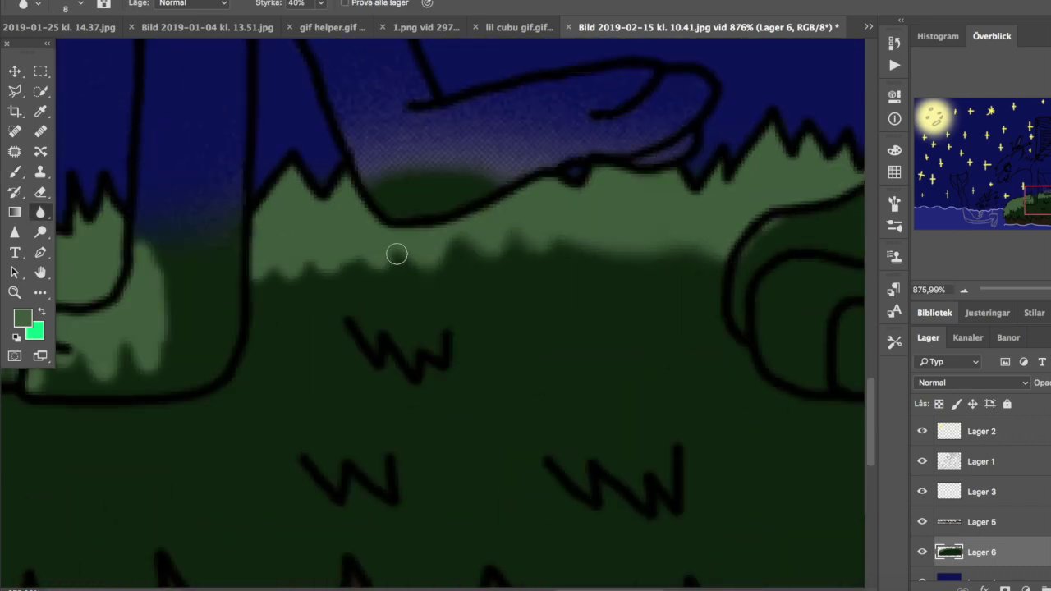
{"action": "scroll", "coordinate": [366, 263], "scroll_direction": "left", "scroll_amount": 5}
{"action": "scroll", "coordinate": [336, 382], "scroll_direction": "left", "scroll_amount": 3}
{"action": "scroll", "coordinate": [336, 382], "scroll_direction": "down", "scroll_amount": 2}
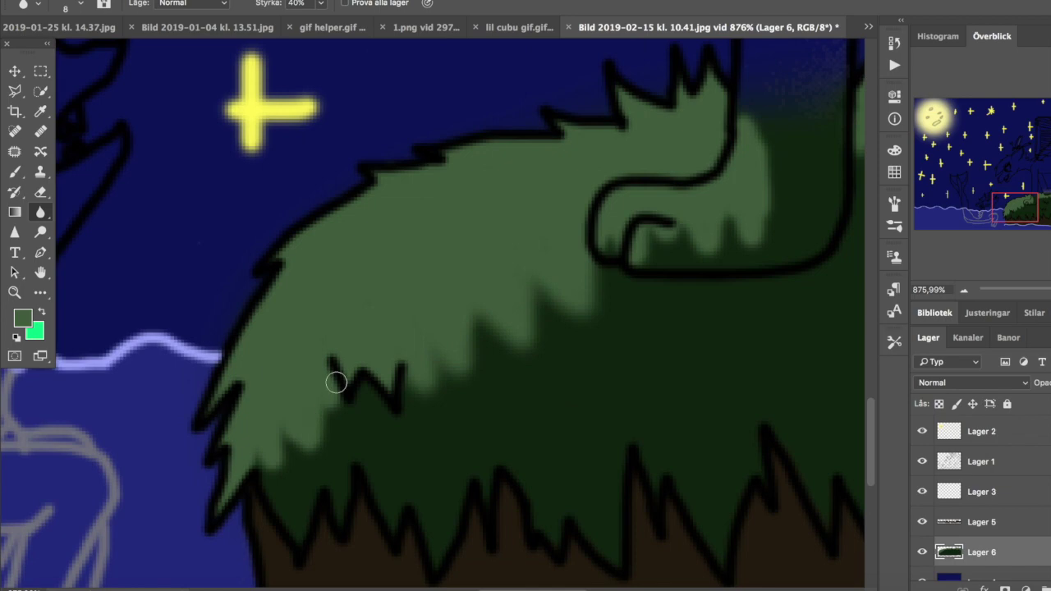
{"action": "scroll", "coordinate": [537, 352], "scroll_direction": "down", "scroll_amount": 5}
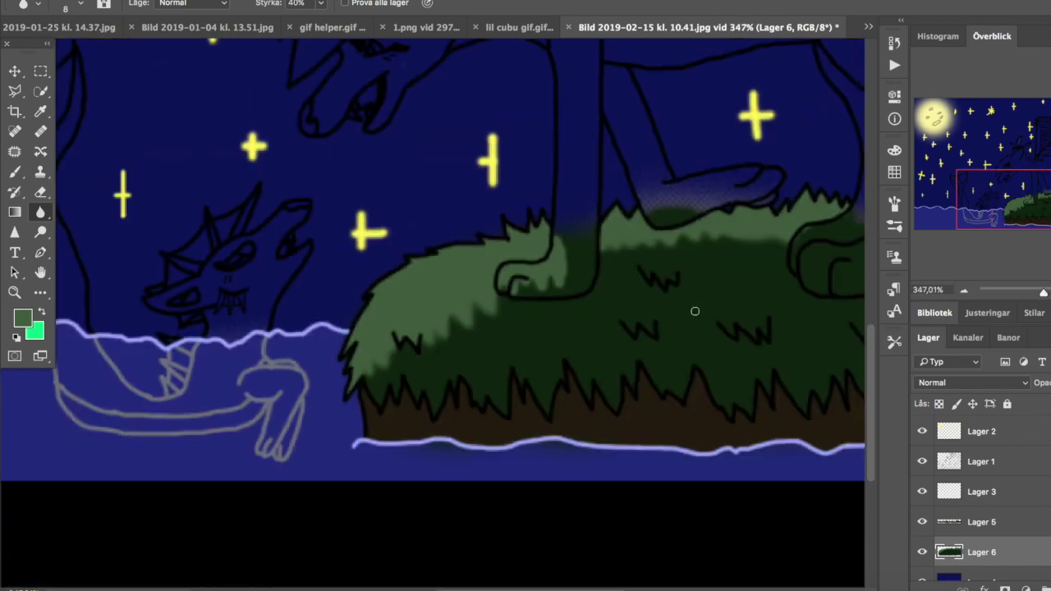
Brush light green highlights along the three zigzag grass marks between the legs and soften them with the Blur tool.
{"action": "left_click", "coordinate": [15, 171]}
{"action": "scroll", "coordinate": [417, 261], "scroll_direction": "up", "scroll_amount": 5}
{"action": "left_click_drag", "start_coordinate": [288, 201], "coordinate": [279, 194]}
{"action": "left_click_drag", "start_coordinate": [314, 327], "coordinate": [239, 323]}
{"action": "mouse_move", "coordinate": [473, 326]}
{"action": "left_mouse_down"}
{"action": "mouse_move", "coordinate": [557, 364]}
{"action": "mouse_move", "coordinate": [592, 321]}
{"action": "left_mouse_up"}
{"action": "key", "text": "r"}
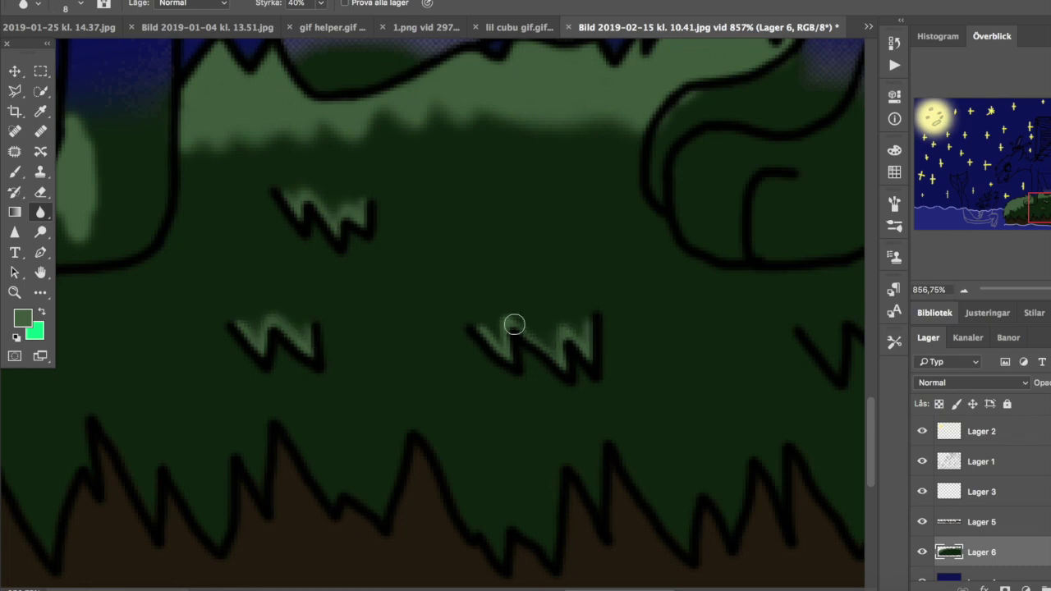
Add softened light green highlights to the remaining zigzag grass marks below and behind the hind leg.
{"action": "scroll", "coordinate": [533, 333], "scroll_direction": "right", "scroll_amount": 5}
{"action": "left_click_drag", "start_coordinate": [497, 328], "coordinate": [601, 326]}
{"action": "scroll", "coordinate": [600, 326], "scroll_direction": "right", "scroll_amount": 4}
{"action": "left_click_drag", "start_coordinate": [629, 272], "coordinate": [682, 251]}
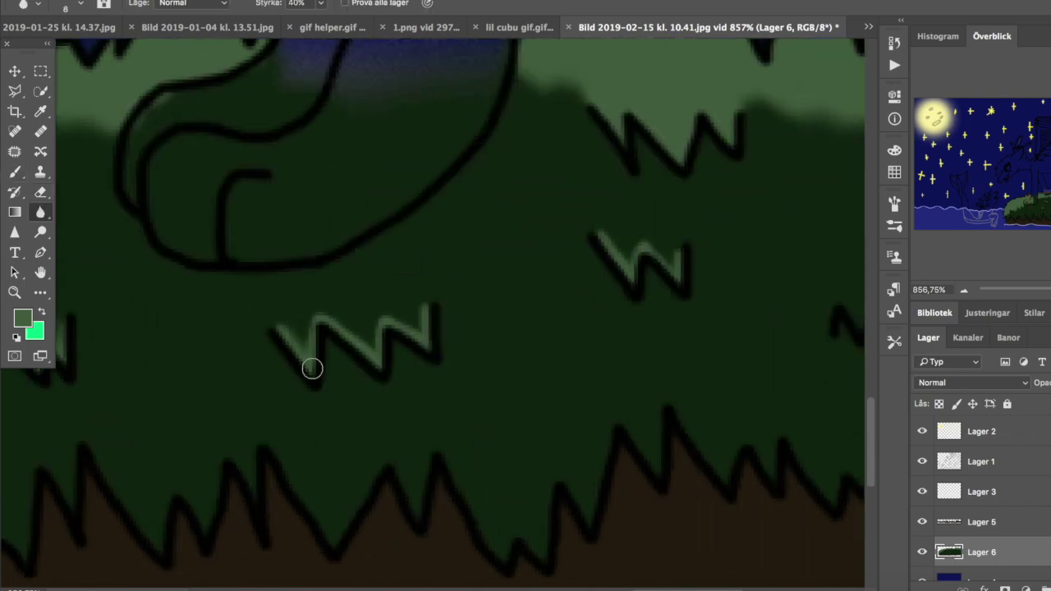
{"action": "scroll", "coordinate": [699, 296], "scroll_direction": "right", "scroll_amount": 6}
{"action": "mouse_move", "coordinate": [492, 316]}
{"action": "left_mouse_down"}
{"action": "mouse_move", "coordinate": [547, 359]}
{"action": "mouse_move", "coordinate": [482, 314]}
{"action": "left_mouse_up"}
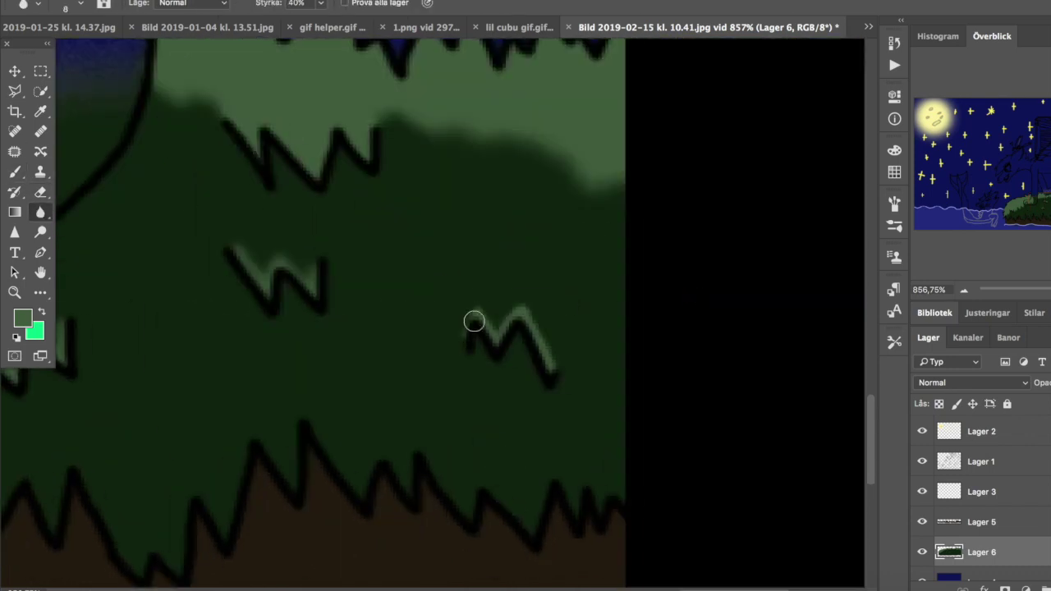
Paint wavy lavender ripple lines across the water on Lager 4 with an 8 px brush.
{"action": "key", "text": "b"}
{"action": "scroll", "coordinate": [458, 431], "scroll_direction": "down", "scroll_amount": 10}
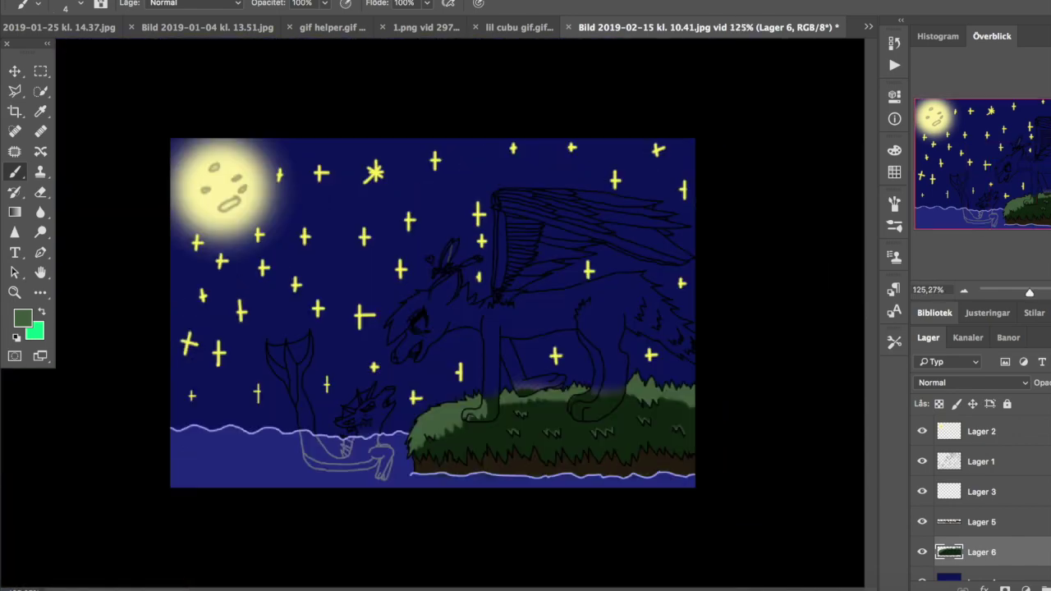
{"action": "left_click", "coordinate": [982, 578]}
{"action": "scroll", "coordinate": [413, 447], "scroll_direction": "up", "scroll_amount": 10}
{"action": "left_click", "coordinate": [281, 219], "text": "alt"}
{"action": "scroll", "coordinate": [432, 312], "scroll_direction": "down", "scroll_amount": 4}
{"action": "left_click", "coordinate": [33, 4]}
{"action": "scroll", "coordinate": [296, 378], "scroll_direction": "down", "scroll_amount": 3}
{"action": "left_click_drag", "start_coordinate": [129, 317], "coordinate": [223, 306]}
{"action": "left_click_drag", "start_coordinate": [235, 375], "coordinate": [287, 376]}
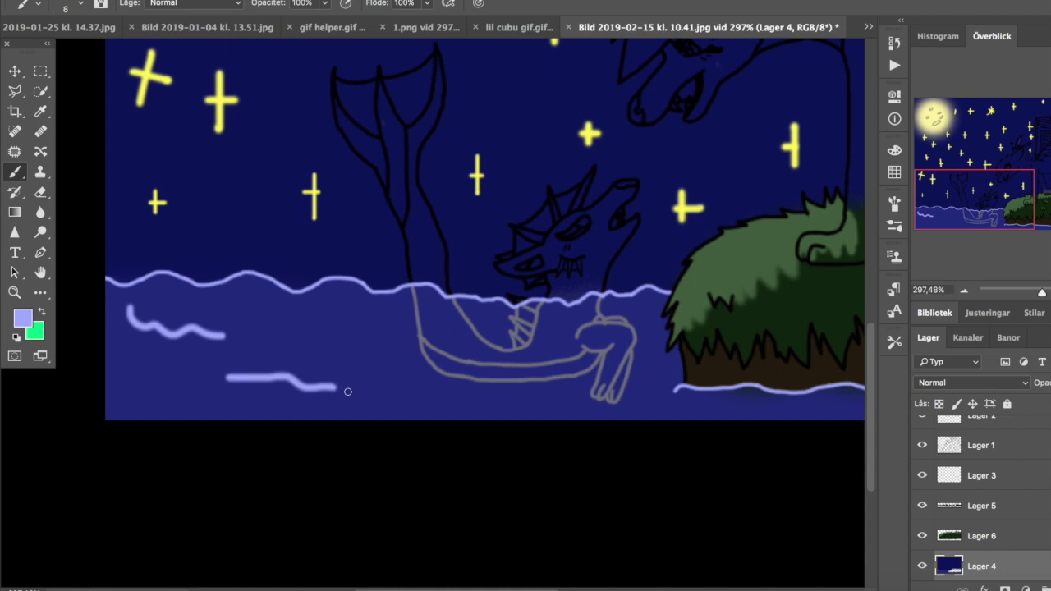
{"action": "left_click_drag", "start_coordinate": [664, 402], "coordinate": [768, 401]}
Erase the dark overspill below the bank's waterline on Lager 6 with a 4 px eraser.
{"action": "scroll", "coordinate": [415, 402], "scroll_direction": "up", "scroll_amount": 7}
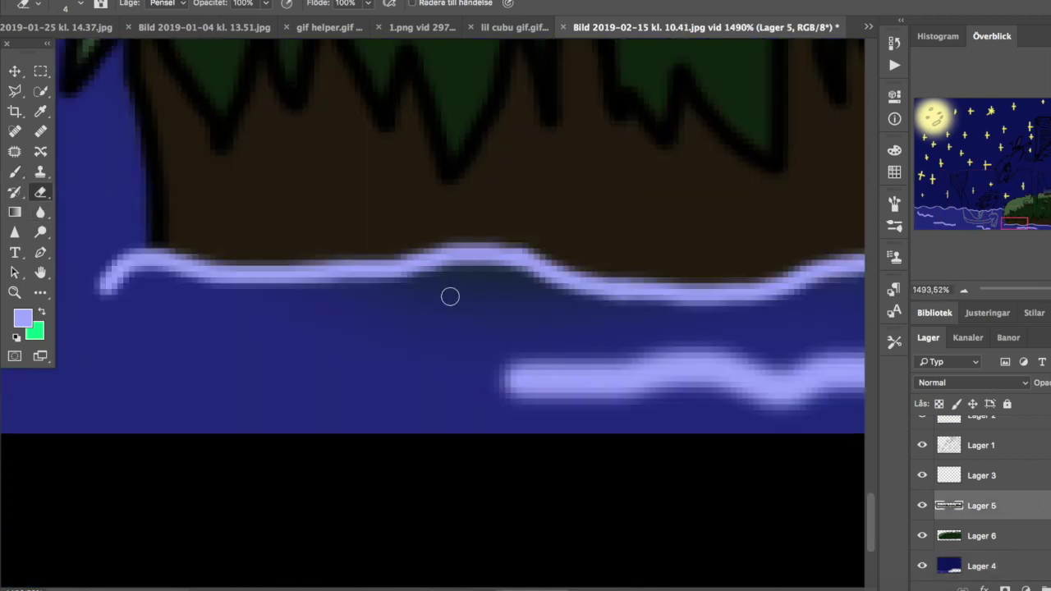
{"action": "left_click", "coordinate": [348, 402], "text": "alt"}
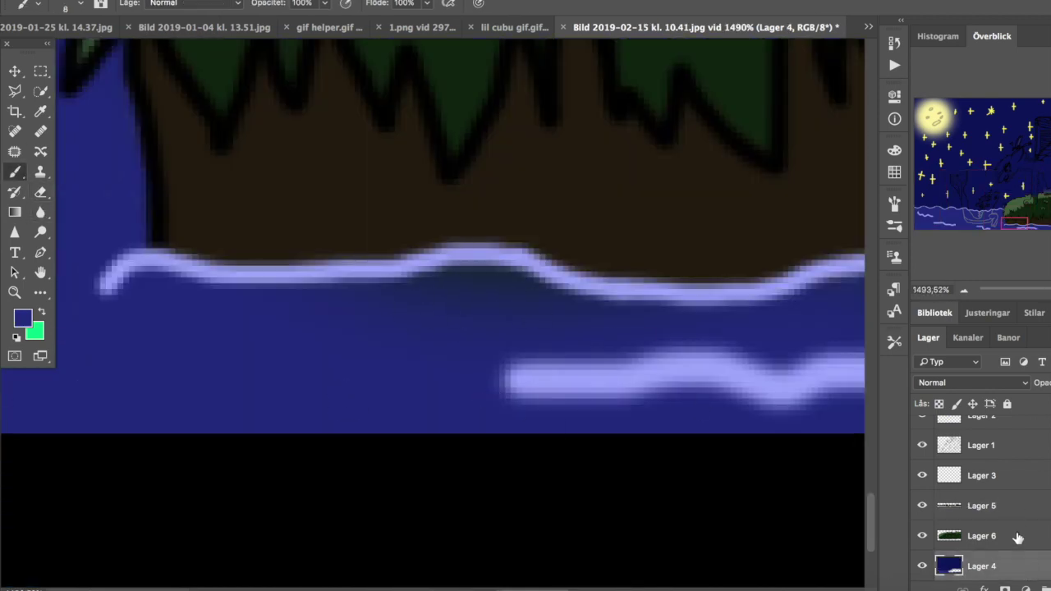
{"action": "left_click", "coordinate": [1019, 538]}
{"action": "key", "text": "e"}
{"action": "left_click_drag", "start_coordinate": [674, 335], "coordinate": [217, 406]}
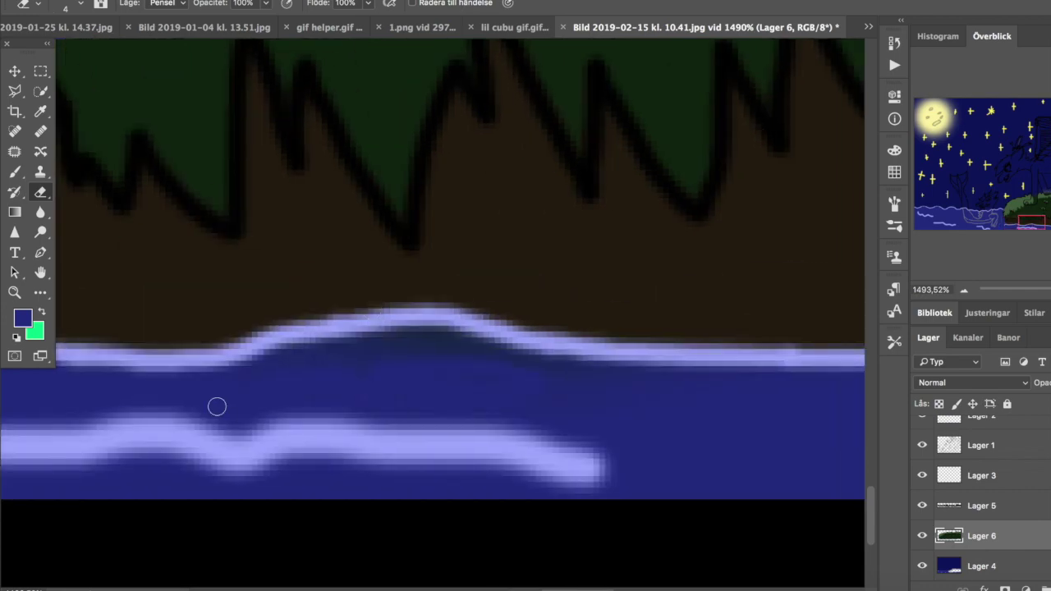
{"action": "left_click_drag", "start_coordinate": [673, 371], "coordinate": [443, 400]}
{"action": "scroll", "coordinate": [571, 390], "scroll_direction": "down", "scroll_amount": 5}
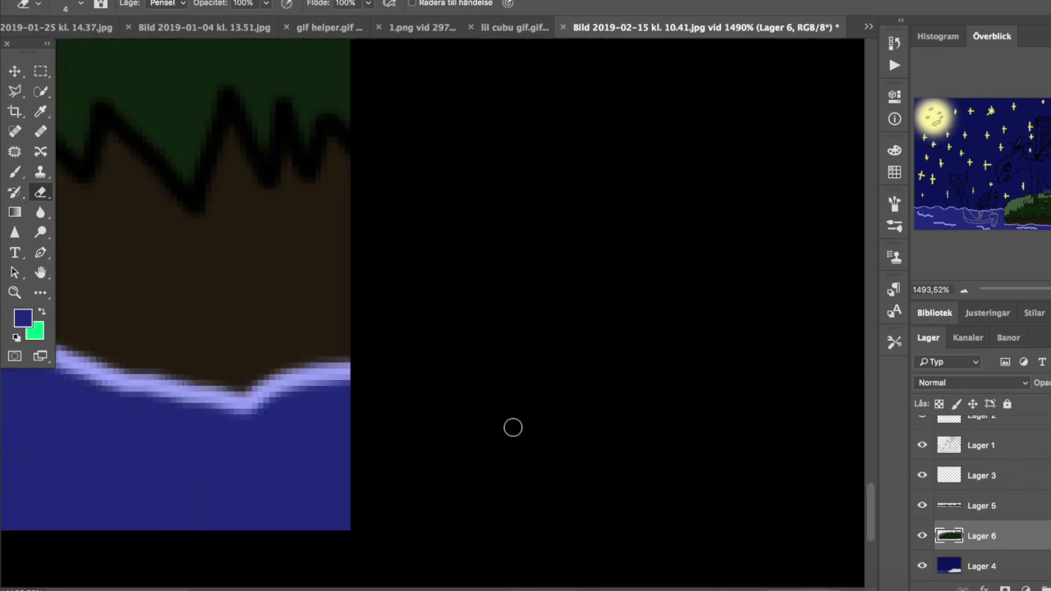
Add a lavender ripple at the water's right end on Lager 4 and soften the ripples with an 8 px Blur tool at 40% strength.
{"action": "key", "text": "b"}
{"action": "left_click", "coordinate": [509, 358], "text": "alt"}
{"action": "key", "text": "alt+bracketleft"}
{"action": "scroll", "coordinate": [562, 376], "scroll_direction": "left", "scroll_amount": 10}
{"action": "key", "text": "r"}
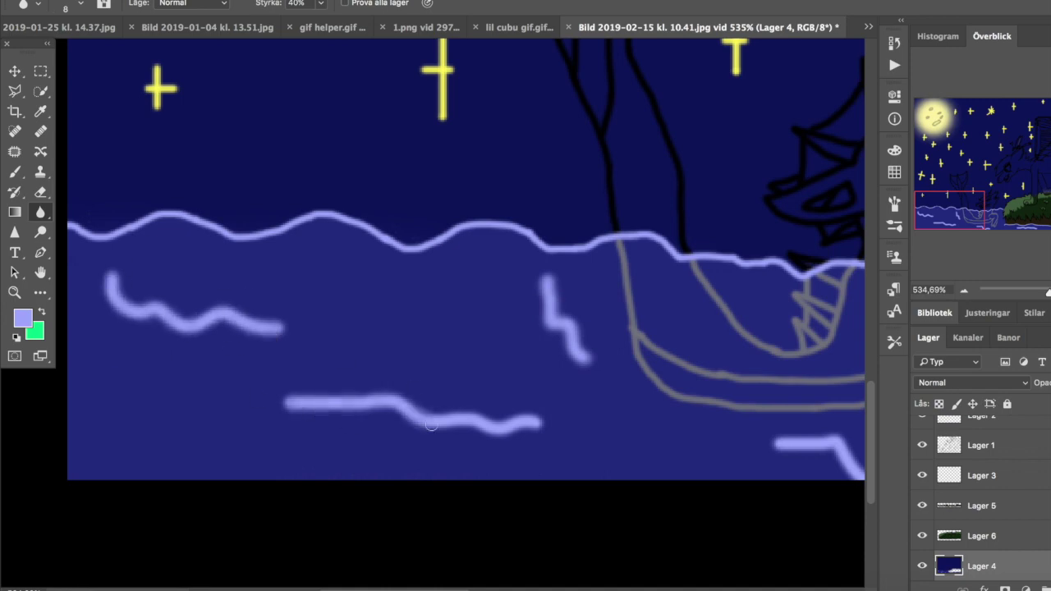
{"action": "scroll", "coordinate": [430, 424], "scroll_direction": "right", "scroll_amount": 10}
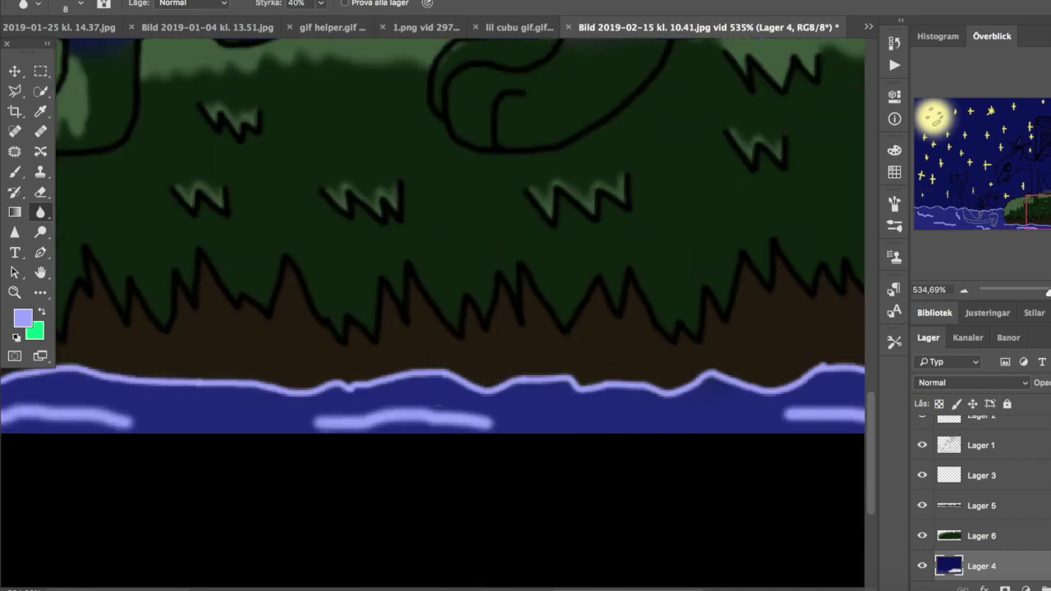
Add a new layer above Lager 5 and paint the inner strip of the tall pointed shape above the animal's head near-white.
{"action": "key", "text": "b"}
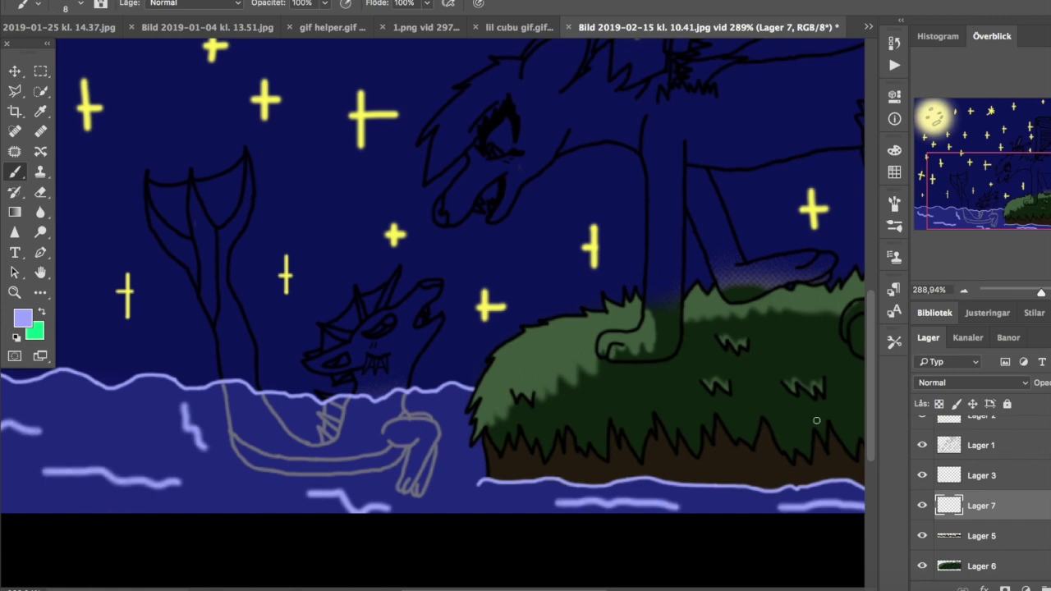
{"action": "scroll", "coordinate": [816, 421], "scroll_direction": "down", "scroll_amount": 3}
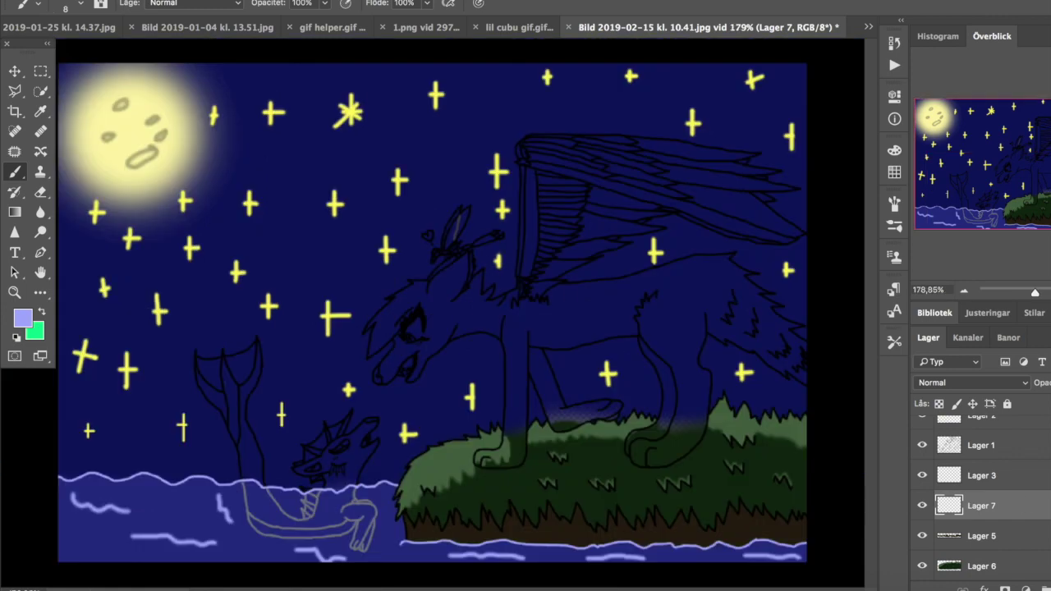
{"action": "left_click", "coordinate": [23, 318]}
{"action": "left_click", "coordinate": [18, 90]}
{"action": "key", "text": "Return"}
{"action": "scroll", "coordinate": [437, 221], "scroll_direction": "up", "scroll_amount": 5}
{"action": "left_click_drag", "start_coordinate": [567, 230], "coordinate": [526, 312]}
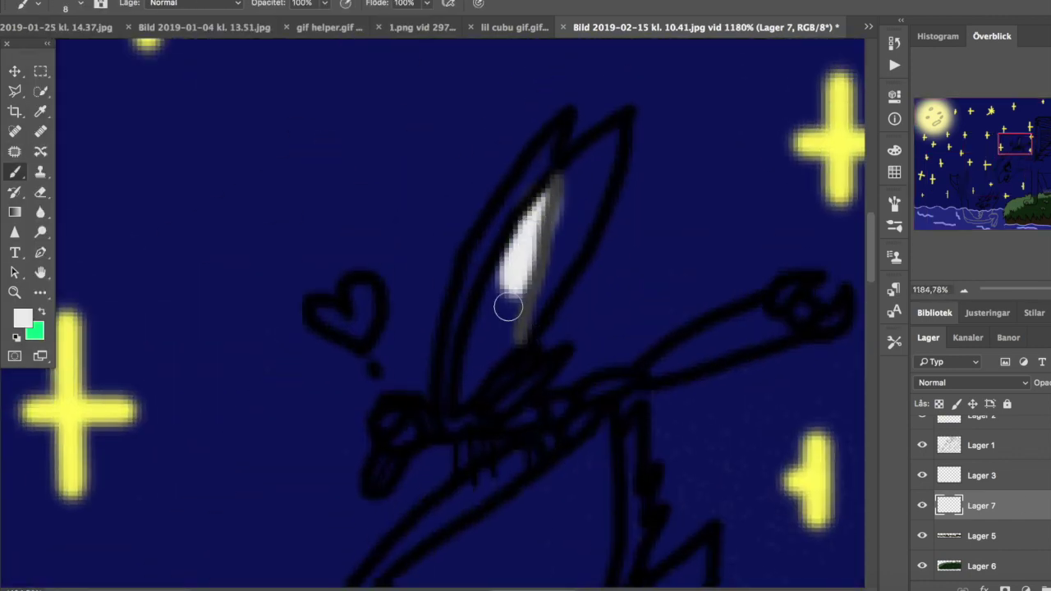
{"action": "left_click_drag", "start_coordinate": [542, 206], "coordinate": [477, 386]}
Paint the outer strips of the tall pointed shapes above the winged animal's head light grey on Lager 3.
{"action": "left_click", "coordinate": [23, 317]}
{"action": "key", "text": "Return"}
{"action": "key", "text": "alt+]"}
{"action": "mouse_move", "coordinate": [567, 205]}
{"action": "left_mouse_down"}
{"action": "mouse_move", "coordinate": [601, 179]}
{"action": "mouse_move", "coordinate": [615, 141]}
{"action": "left_mouse_up"}
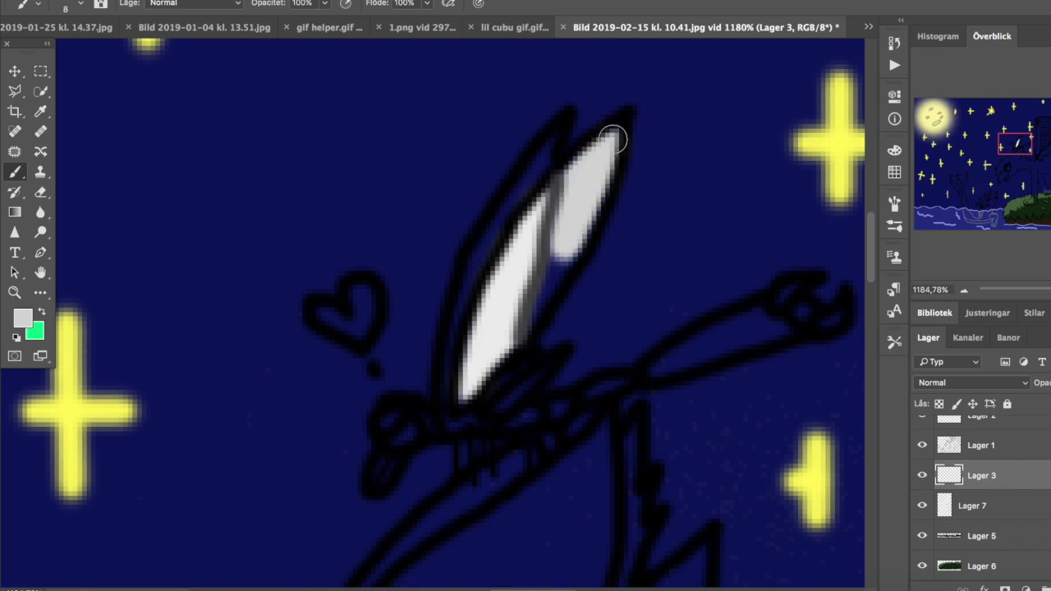
{"action": "left_click", "coordinate": [80, 3]}
{"action": "mouse_move", "coordinate": [551, 148]}
{"action": "left_mouse_down"}
{"action": "mouse_move", "coordinate": [497, 234]}
{"action": "mouse_move", "coordinate": [445, 396]}
{"action": "left_mouse_up"}
{"action": "left_click_drag", "start_coordinate": [575, 248], "coordinate": [535, 340]}
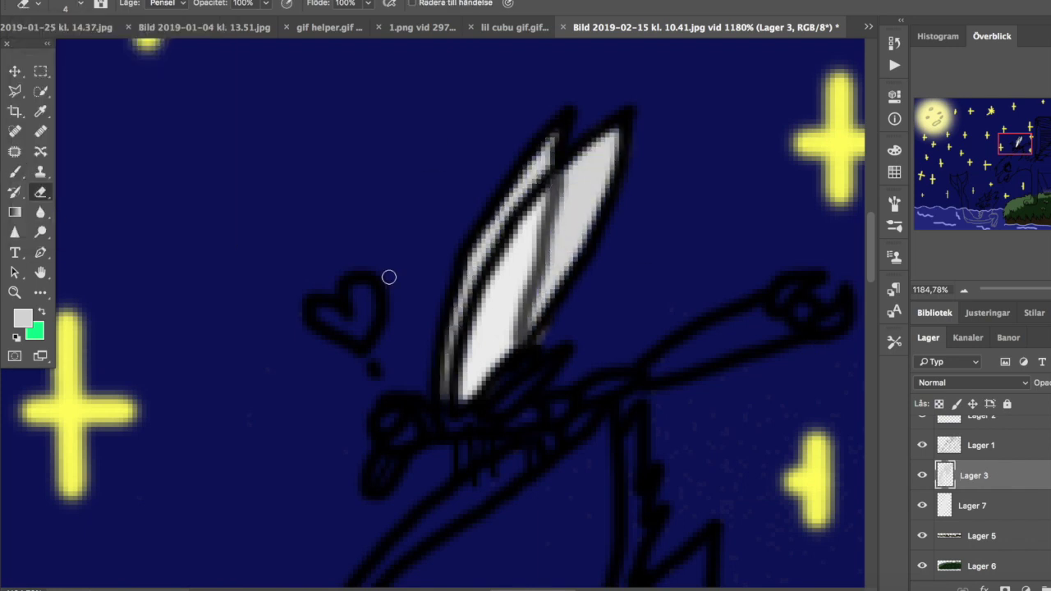
Paint the small shape and round eye below the tall shapes and both characters' eyes and teeth light grey with a 4 px brush.
{"action": "scroll", "coordinate": [530, 375], "scroll_direction": "down", "scroll_amount": 1}
{"action": "scroll", "coordinate": [529, 375], "scroll_direction": "down", "scroll_amount": 5}
{"action": "left_click_drag", "start_coordinate": [544, 253], "coordinate": [514, 269]}
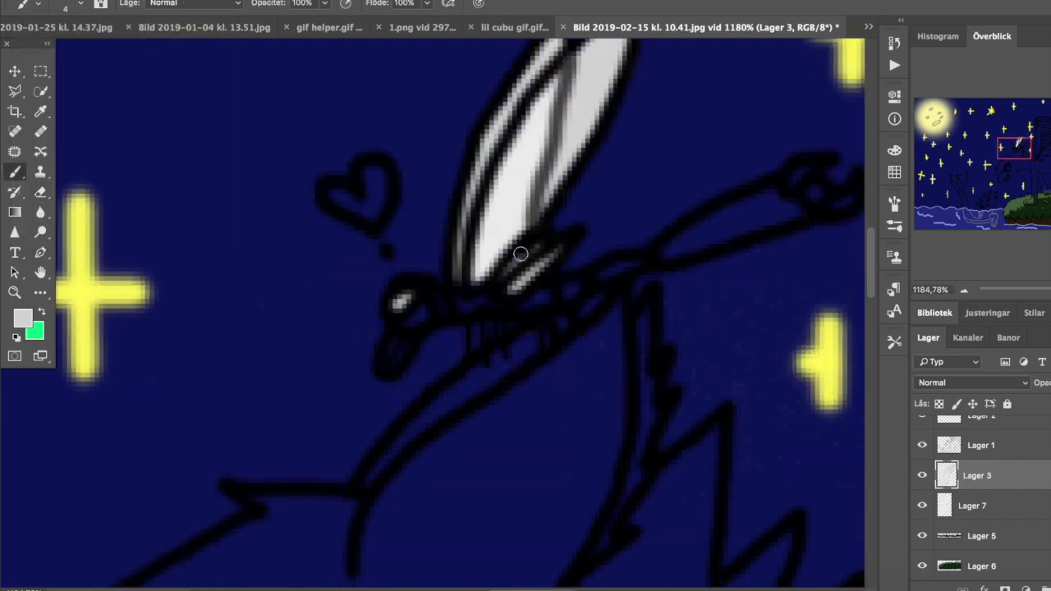
{"action": "scroll", "coordinate": [406, 293], "scroll_direction": "down", "scroll_amount": 10}
{"action": "scroll", "coordinate": [406, 293], "scroll_direction": "left", "scroll_amount": 4}
{"action": "left_click_drag", "start_coordinate": [360, 263], "coordinate": [367, 250]}
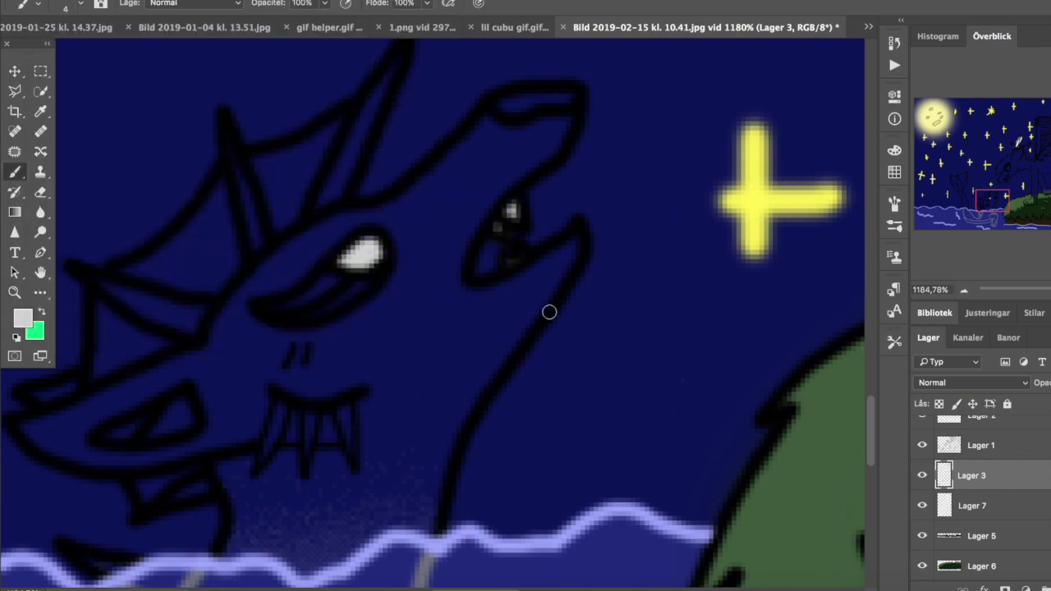
{"action": "scroll", "coordinate": [293, 369], "scroll_direction": "up", "scroll_amount": 8}
{"action": "scroll", "coordinate": [293, 369], "scroll_direction": "right", "scroll_amount": 4}
{"action": "left_click_drag", "start_coordinate": [320, 415], "coordinate": [321, 427]}
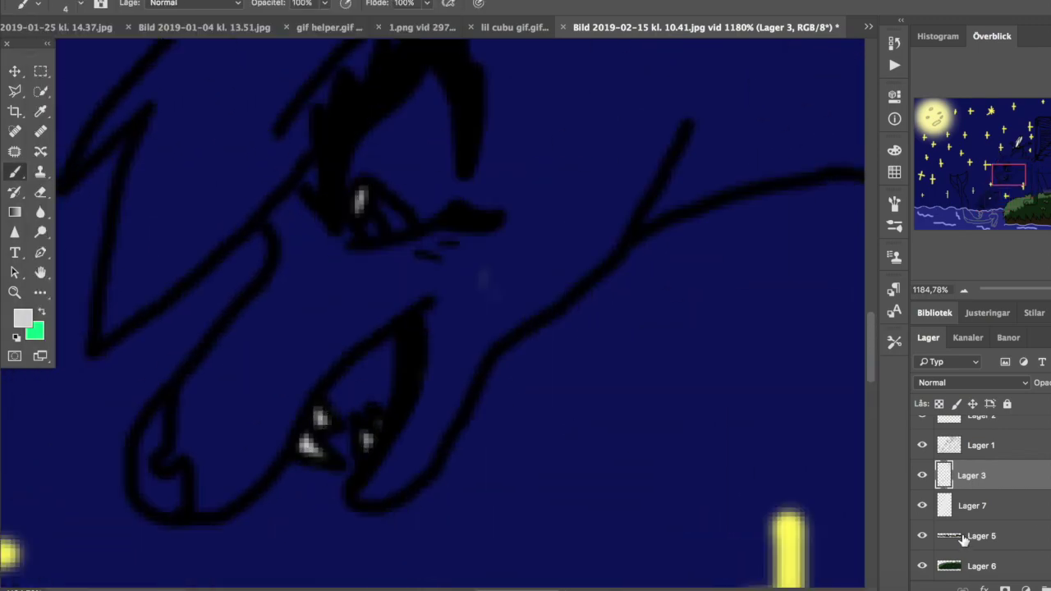
Hide the background layers Lager 5, Lager 6 and Lager 4, keeping Lager 3 active.
{"action": "left_click_drag", "start_coordinate": [921, 535], "coordinate": [923, 575]}
{"action": "scroll", "coordinate": [324, 422], "scroll_direction": "up", "scroll_amount": 10}
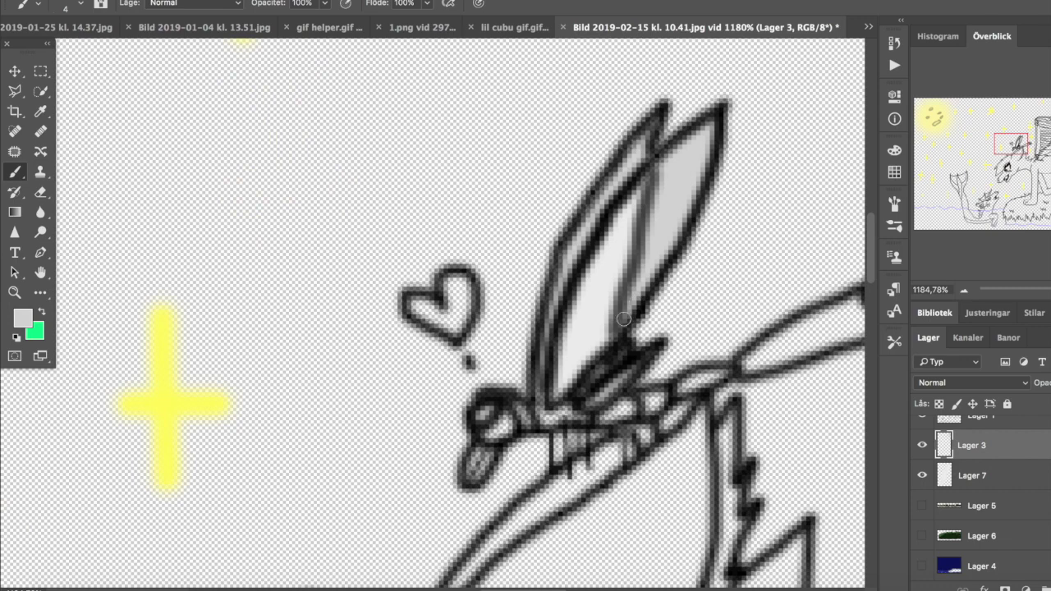
{"action": "scroll", "coordinate": [497, 410], "scroll_direction": "down", "scroll_amount": 10}
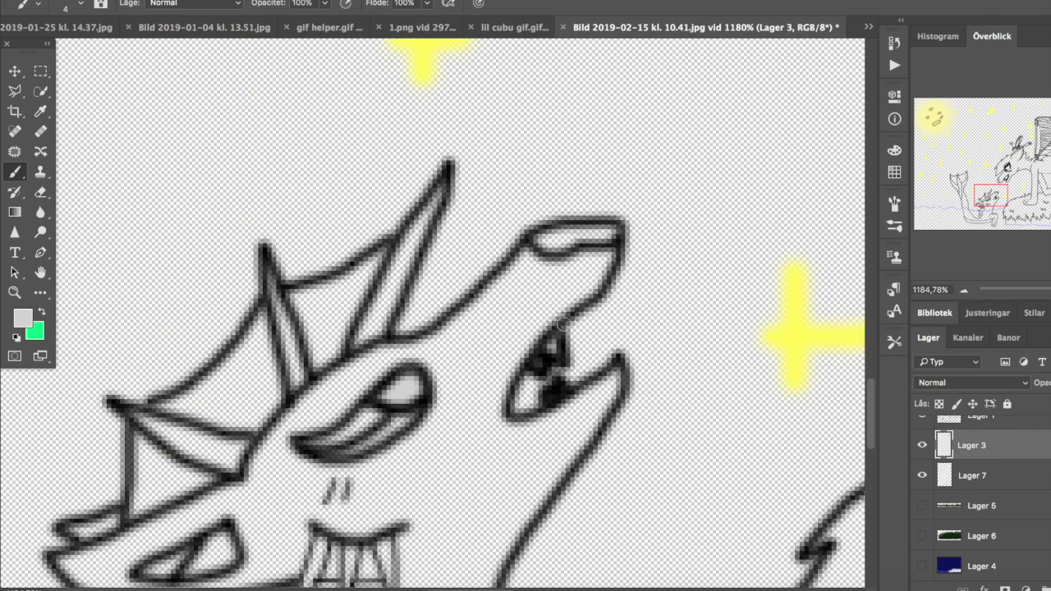
{"action": "scroll", "coordinate": [497, 411], "scroll_direction": "up", "scroll_amount": 10}
{"action": "left_click", "coordinate": [1004, 477]}
{"action": "left_click", "coordinate": [972, 445]}
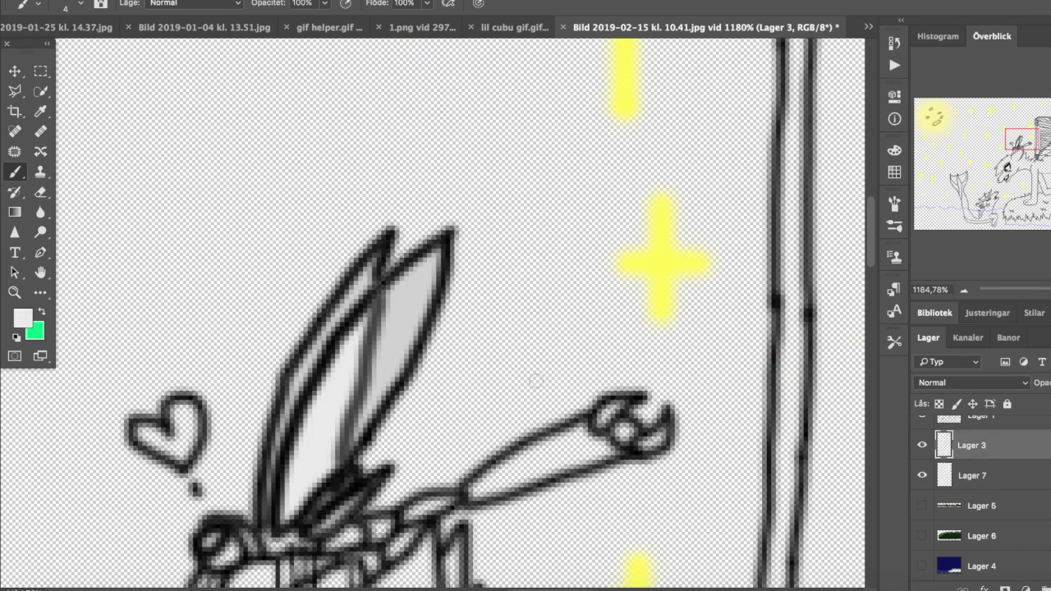
Fill the water creature's face and neck turquoise down to the waterline on Lager 3 with an 8 px brush.
{"action": "scroll", "coordinate": [435, 312], "scroll_direction": "down", "scroll_amount": 15}
{"action": "left_click", "coordinate": [22, 317]}
{"action": "left_click", "coordinate": [396, 60]}
{"action": "key", "text": "b"}
{"action": "mouse_move", "coordinate": [464, 247]}
{"action": "left_mouse_down"}
{"action": "mouse_move", "coordinate": [427, 304]}
{"action": "mouse_move", "coordinate": [337, 386]}
{"action": "mouse_move", "coordinate": [368, 431]}
{"action": "mouse_move", "coordinate": [276, 460]}
{"action": "mouse_move", "coordinate": [258, 386]}
{"action": "mouse_move", "coordinate": [209, 365]}
{"action": "mouse_move", "coordinate": [215, 448]}
{"action": "left_mouse_up"}
{"action": "mouse_move", "coordinate": [321, 316]}
{"action": "left_mouse_down"}
{"action": "mouse_move", "coordinate": [201, 362]}
{"action": "mouse_move", "coordinate": [460, 123]}
{"action": "mouse_move", "coordinate": [366, 207]}
{"action": "mouse_move", "coordinate": [447, 255]}
{"action": "left_mouse_up"}
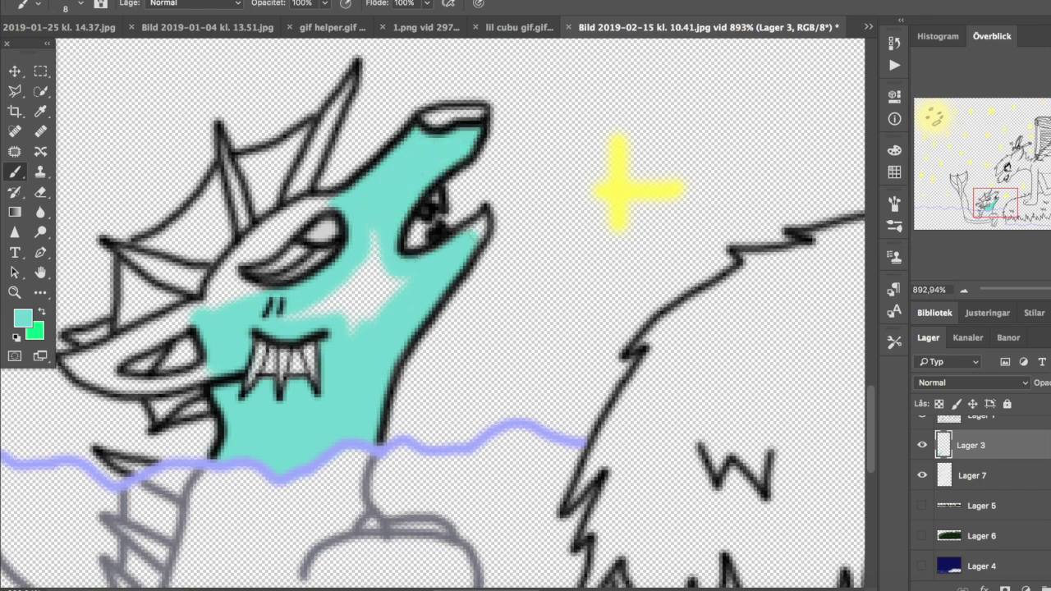
{"action": "mouse_move", "coordinate": [367, 315]}
{"action": "left_mouse_down"}
{"action": "mouse_move", "coordinate": [390, 263]}
{"action": "mouse_move", "coordinate": [328, 296]}
{"action": "mouse_move", "coordinate": [205, 312]}
{"action": "mouse_move", "coordinate": [271, 238]}
{"action": "mouse_move", "coordinate": [333, 193]}
{"action": "left_mouse_up"}
{"action": "left_click_drag", "start_coordinate": [329, 329], "coordinate": [397, 328]}
Fill the water creature's ear and the narrow areas around it turquoise, using a 4 px brush for the tight spots.
{"action": "left_click_drag", "start_coordinate": [131, 361], "coordinate": [246, 312]}
{"action": "left_click_drag", "start_coordinate": [139, 386], "coordinate": [189, 337]}
{"action": "left_click", "coordinate": [36, 3]}
{"action": "left_click_drag", "start_coordinate": [218, 386], "coordinate": [267, 373]}
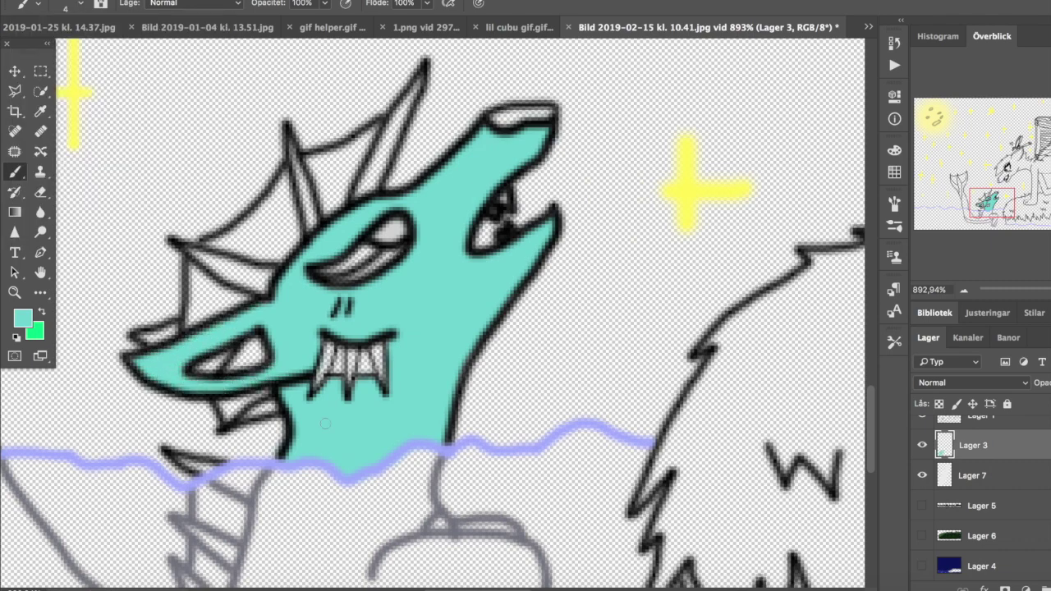
Paint the narrow corners of the water creature's tail flukes turquoise with the 4 px brush.
{"action": "scroll", "coordinate": [325, 424], "scroll_direction": "left", "scroll_amount": 10}
{"action": "left_click", "coordinate": [493, 509]}
{"action": "scroll", "coordinate": [493, 509], "scroll_direction": "up", "scroll_amount": 4}
{"action": "left_click", "coordinate": [345, 402]}
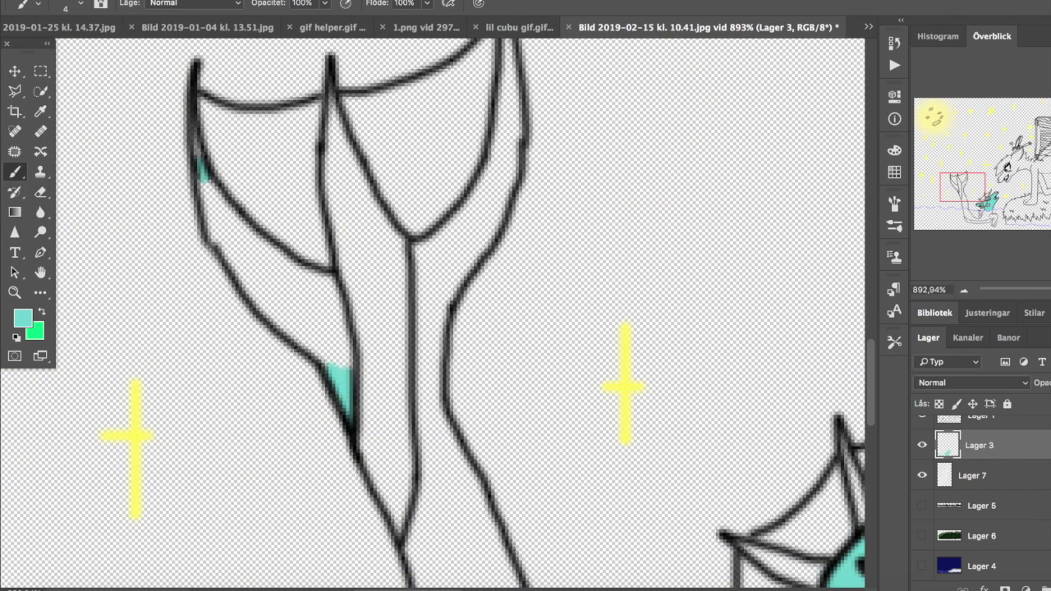
{"action": "scroll", "coordinate": [505, 164], "scroll_direction": "up", "scroll_amount": 3}
{"action": "left_click_drag", "start_coordinate": [502, 123], "coordinate": [515, 193]}
Fill the rest of the tail stem and both flukes turquoise above the waterline with an 8 px brush.
{"action": "scroll", "coordinate": [505, 165], "scroll_direction": "down", "scroll_amount": 10}
{"action": "key", "text": "bracketright"}
{"action": "key", "text": "bracketright"}
{"action": "key", "text": "bracketright"}
{"action": "key", "text": "bracketright"}
{"action": "mouse_move", "coordinate": [507, 419]}
{"action": "left_mouse_down"}
{"action": "mouse_move", "coordinate": [489, 368]}
{"action": "mouse_move", "coordinate": [523, 376]}
{"action": "mouse_move", "coordinate": [429, 349]}
{"action": "mouse_move", "coordinate": [474, 254]}
{"action": "mouse_move", "coordinate": [505, 291]}
{"action": "mouse_move", "coordinate": [438, 231]}
{"action": "mouse_move", "coordinate": [418, 262]}
{"action": "mouse_move", "coordinate": [449, 238]}
{"action": "mouse_move", "coordinate": [485, 317]}
{"action": "mouse_move", "coordinate": [447, 309]}
{"action": "mouse_move", "coordinate": [449, 424]}
{"action": "mouse_move", "coordinate": [473, 318]}
{"action": "mouse_move", "coordinate": [528, 211]}
{"action": "left_mouse_up"}
{"action": "scroll", "coordinate": [424, 281], "scroll_direction": "up", "scroll_amount": 3}
{"action": "scroll", "coordinate": [481, 312], "scroll_direction": "up", "scroll_amount": 5}
{"action": "mouse_move", "coordinate": [246, 296]}
{"action": "left_mouse_down"}
{"action": "mouse_move", "coordinate": [237, 261]}
{"action": "mouse_move", "coordinate": [288, 313]}
{"action": "mouse_move", "coordinate": [276, 331]}
{"action": "mouse_move", "coordinate": [345, 338]}
{"action": "mouse_move", "coordinate": [339, 396]}
{"action": "mouse_move", "coordinate": [359, 419]}
{"action": "left_mouse_up"}
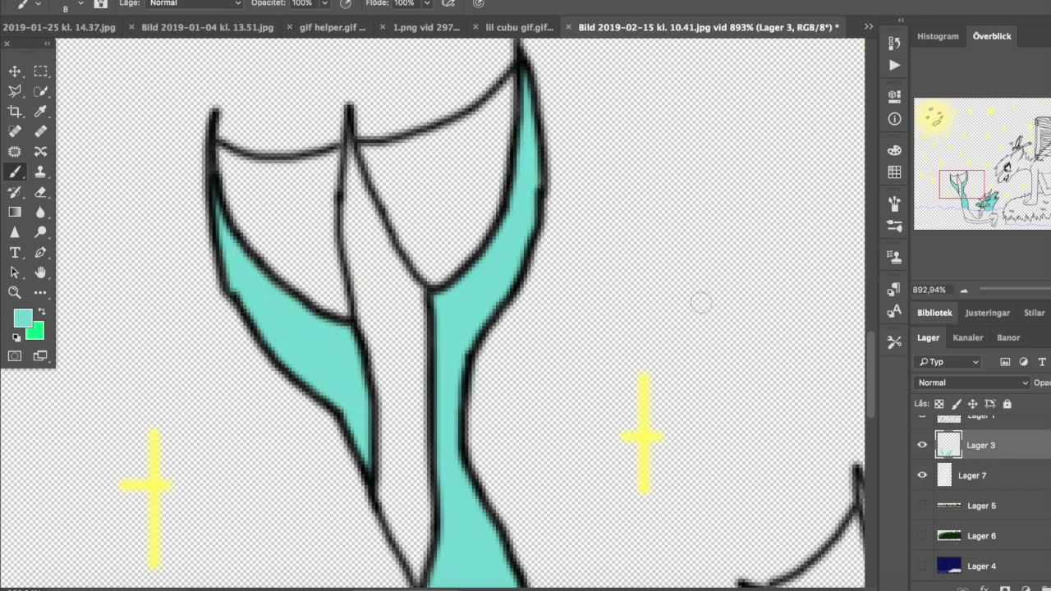
Shade the lower edge of the water creature's neck dark teal and soften the shadow with the Blur tool at 40% strength.
{"action": "left_click", "coordinate": [37, 4]}
{"action": "left_click_drag", "start_coordinate": [962, 186], "coordinate": [979, 201]}
{"action": "key", "text": "Escape"}
{"action": "left_click_drag", "start_coordinate": [704, 384], "coordinate": [509, 525]}
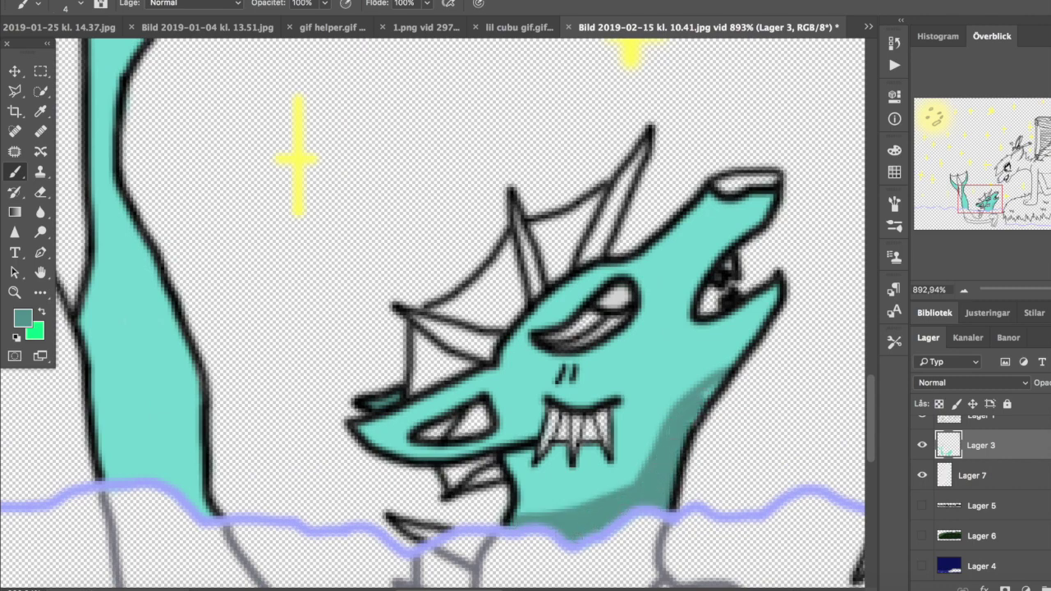
{"action": "key", "text": "r"}
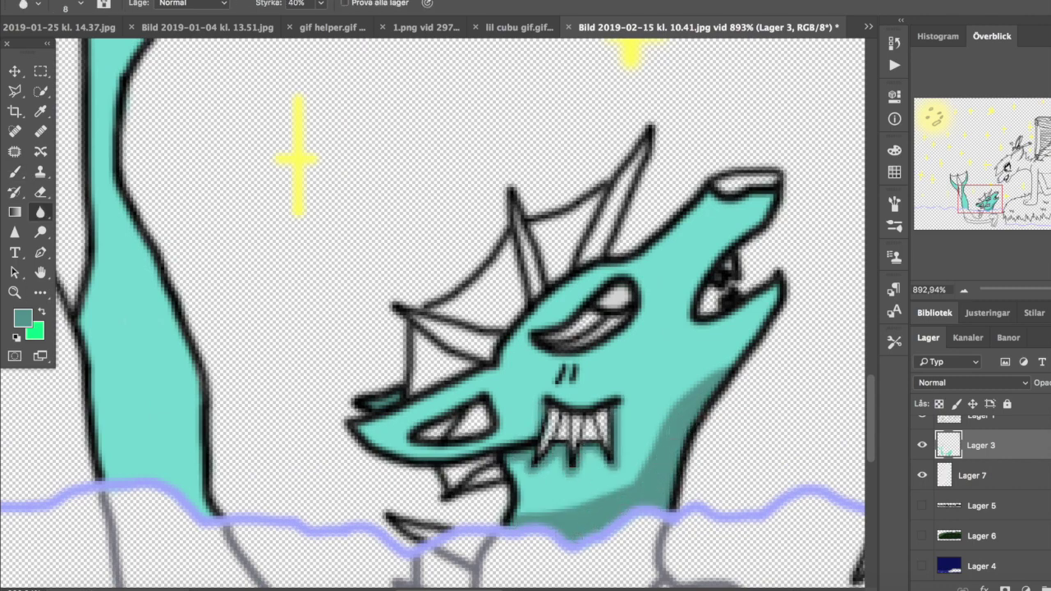
Paint a dark teal shadow along the smaller fluke and outline the shadow area on the tail stem with a 4 px brush.
{"action": "left_click", "coordinate": [14, 171]}
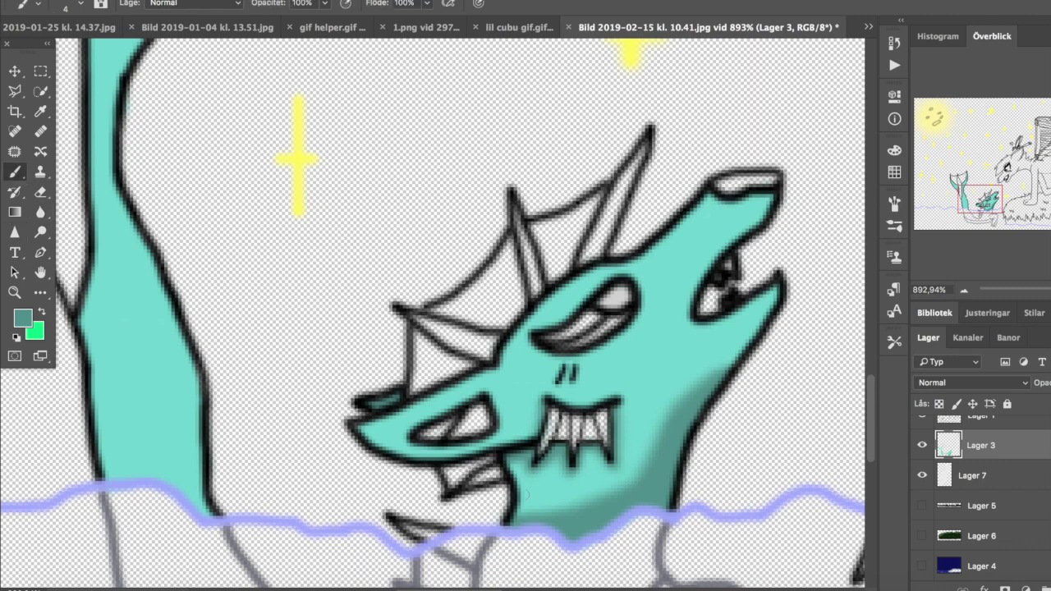
{"action": "left_click_drag", "start_coordinate": [302, 387], "coordinate": [523, 519]}
{"action": "scroll", "coordinate": [460, 505], "scroll_direction": "up", "scroll_amount": 5}
{"action": "left_click_drag", "start_coordinate": [316, 357], "coordinate": [397, 433]}
{"action": "scroll", "coordinate": [397, 433], "scroll_direction": "down", "scroll_amount": 5}
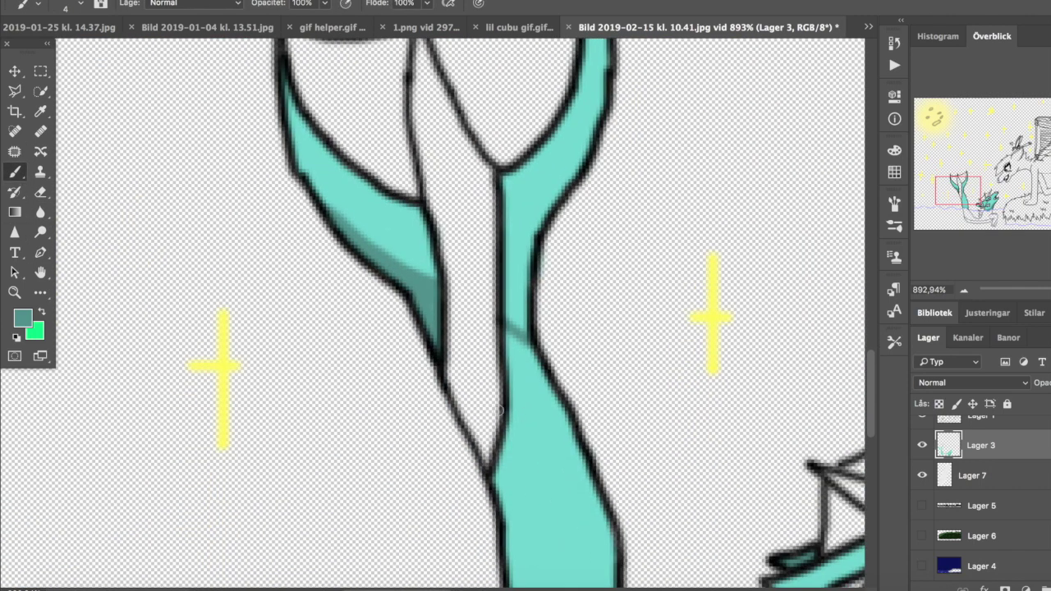
{"action": "left_click_drag", "start_coordinate": [566, 205], "coordinate": [628, 503]}
Fill the outlined shadow on the tail stem dark teal with an 8 px brush.
{"action": "left_click", "coordinate": [37, 3]}
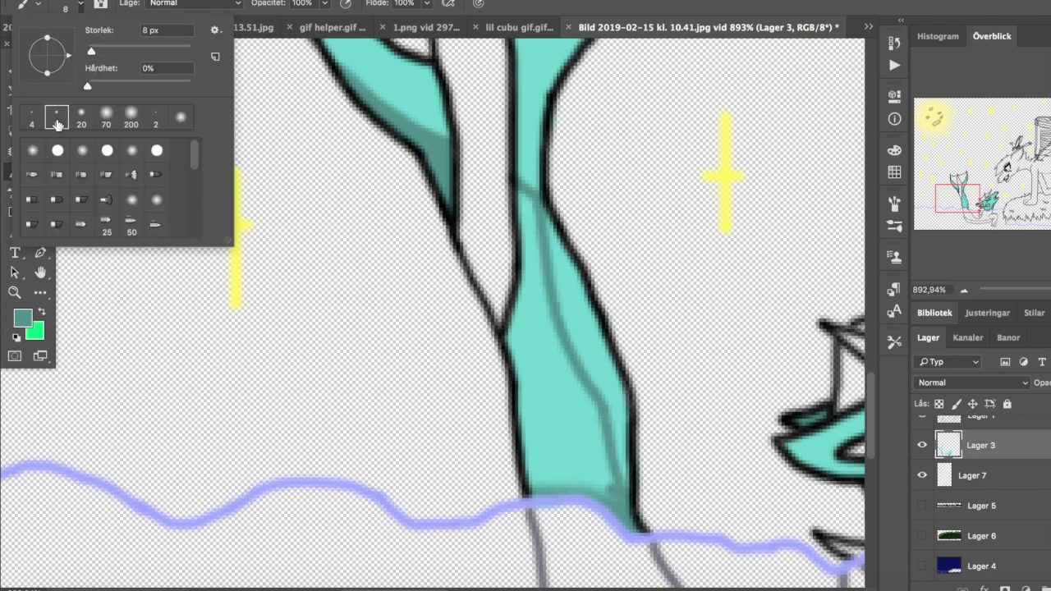
{"action": "left_click", "coordinate": [58, 125]}
{"action": "left_click_drag", "start_coordinate": [616, 464], "coordinate": [538, 497]}
{"action": "left_click_drag", "start_coordinate": [555, 409], "coordinate": [522, 489]}
{"action": "left_click_drag", "start_coordinate": [509, 322], "coordinate": [552, 444]}
{"action": "mouse_move", "coordinate": [509, 271]}
{"action": "left_mouse_down"}
{"action": "mouse_move", "coordinate": [607, 473]}
{"action": "mouse_move", "coordinate": [623, 476]}
{"action": "left_mouse_up"}
{"action": "left_click_drag", "start_coordinate": [546, 279], "coordinate": [516, 193]}
Soften the tail shadows with the Blur tool at 40% strength and add a red e84545 blush on the water creature's cheek.
{"action": "left_click", "coordinate": [36, 3]}
{"action": "left_click", "coordinate": [40, 212]}
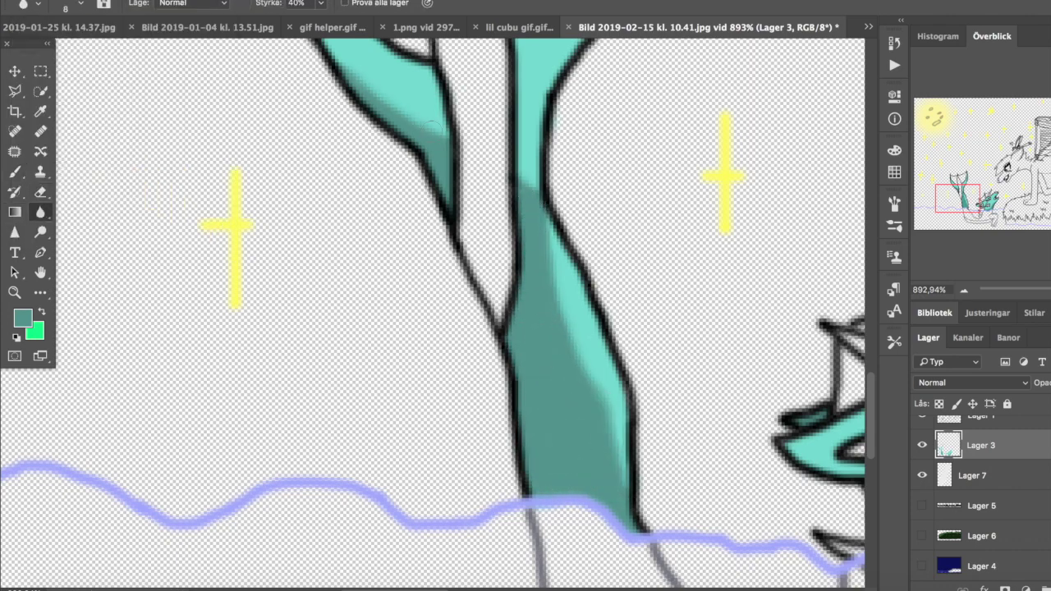
{"action": "scroll", "coordinate": [433, 312], "scroll_direction": "right", "scroll_amount": 5}
{"action": "left_click", "coordinate": [22, 318]}
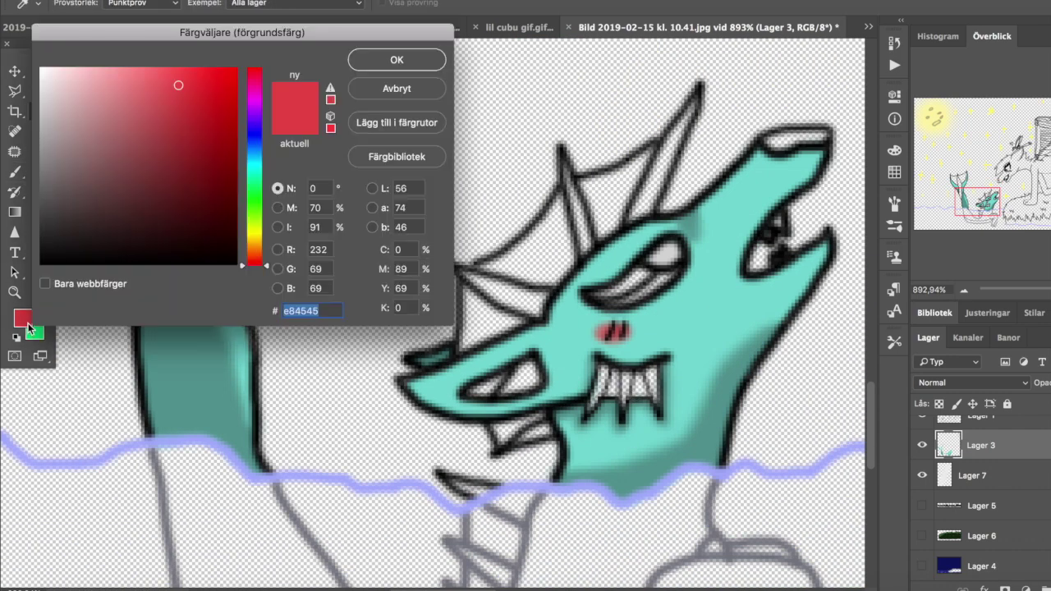
Paint the submerged body and front leg light turquoise (95e9e4) and the leg behind it dark teal on Lager 7.
{"action": "left_click", "coordinate": [104, 78]}
{"action": "left_click", "coordinate": [116, 99]}
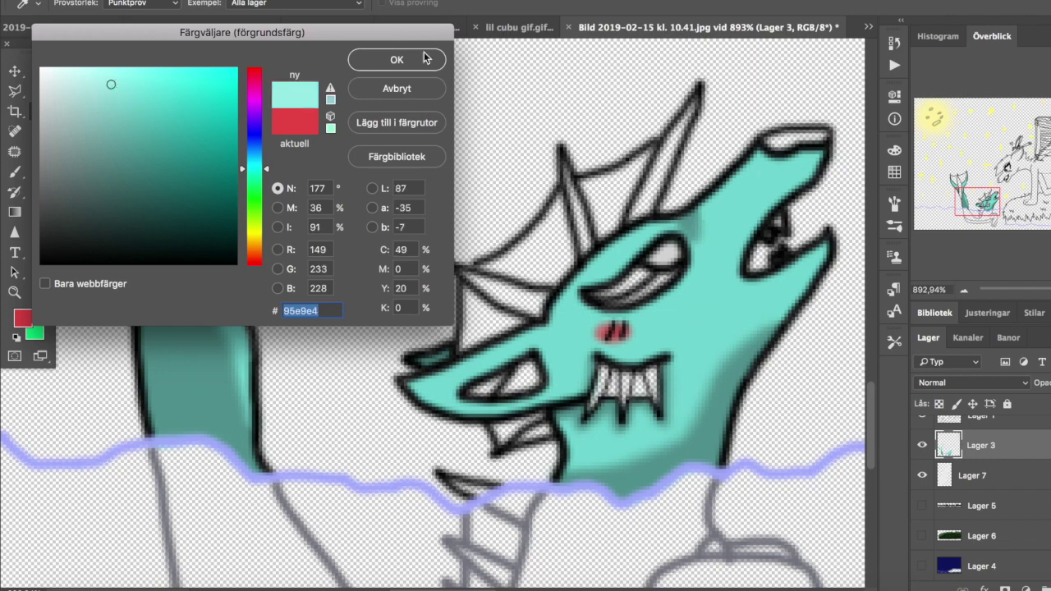
{"action": "left_click", "coordinate": [430, 64]}
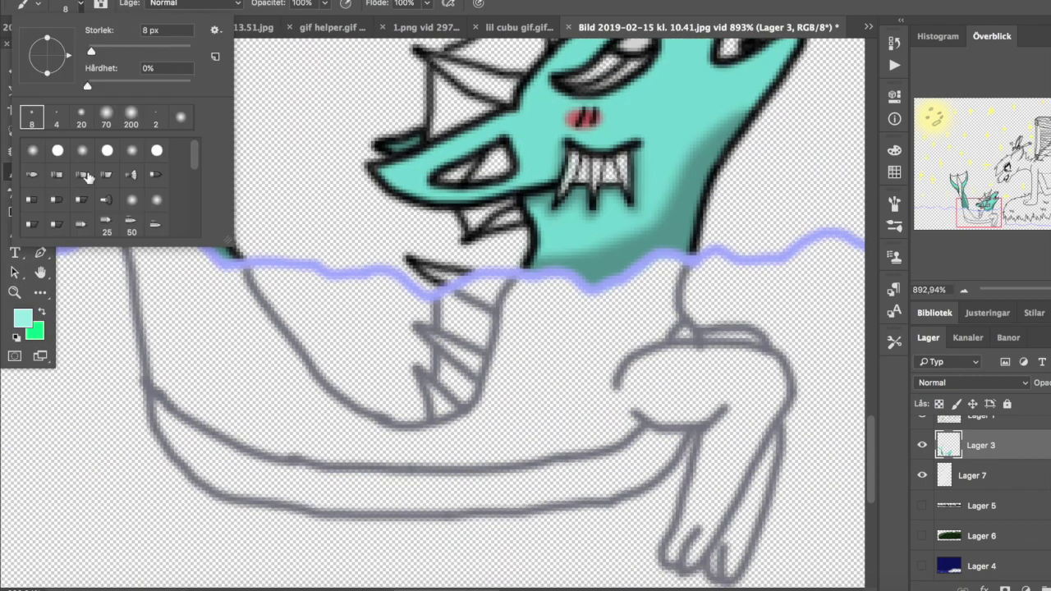
{"action": "key", "text": "alt+bracketleft"}
{"action": "mouse_move", "coordinate": [227, 383]}
{"action": "left_mouse_down"}
{"action": "mouse_move", "coordinate": [232, 395]}
{"action": "mouse_move", "coordinate": [146, 247]}
{"action": "mouse_move", "coordinate": [238, 312]}
{"action": "mouse_move", "coordinate": [220, 307]}
{"action": "mouse_move", "coordinate": [287, 412]}
{"action": "mouse_move", "coordinate": [332, 439]}
{"action": "mouse_move", "coordinate": [343, 417]}
{"action": "mouse_move", "coordinate": [420, 448]}
{"action": "mouse_move", "coordinate": [515, 312]}
{"action": "mouse_move", "coordinate": [524, 339]}
{"action": "mouse_move", "coordinate": [644, 431]}
{"action": "mouse_move", "coordinate": [551, 371]}
{"action": "mouse_move", "coordinate": [679, 312]}
{"action": "mouse_move", "coordinate": [682, 271]}
{"action": "mouse_move", "coordinate": [780, 394]}
{"action": "mouse_move", "coordinate": [690, 351]}
{"action": "left_mouse_up"}
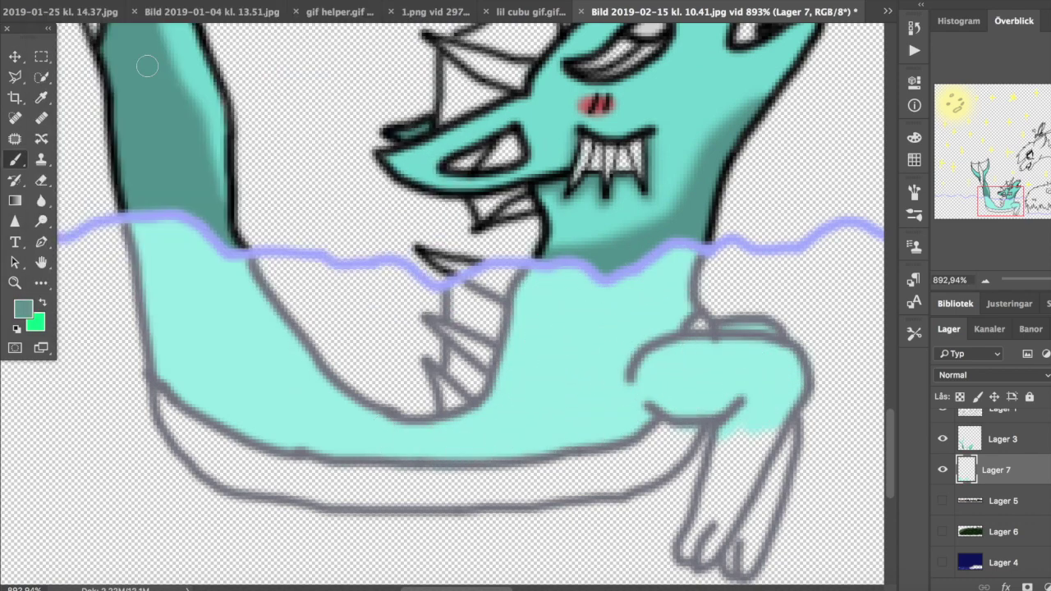
{"action": "left_click_drag", "start_coordinate": [779, 467], "coordinate": [757, 519]}
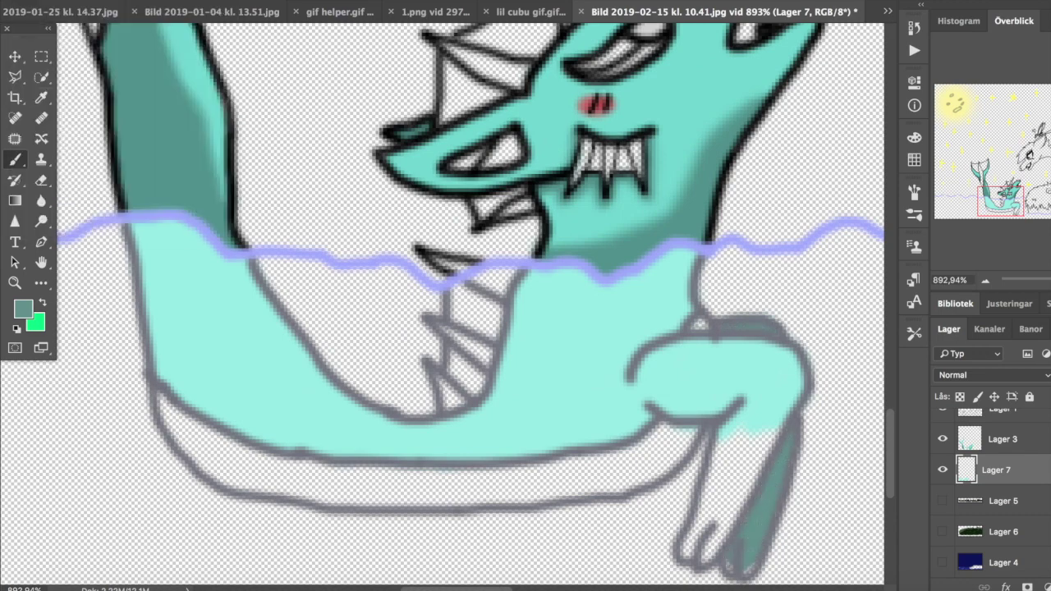
{"action": "mouse_move", "coordinate": [729, 366]}
{"action": "left_mouse_down"}
{"action": "mouse_move", "coordinate": [741, 446]}
{"action": "mouse_move", "coordinate": [711, 505]}
{"action": "left_mouse_up"}
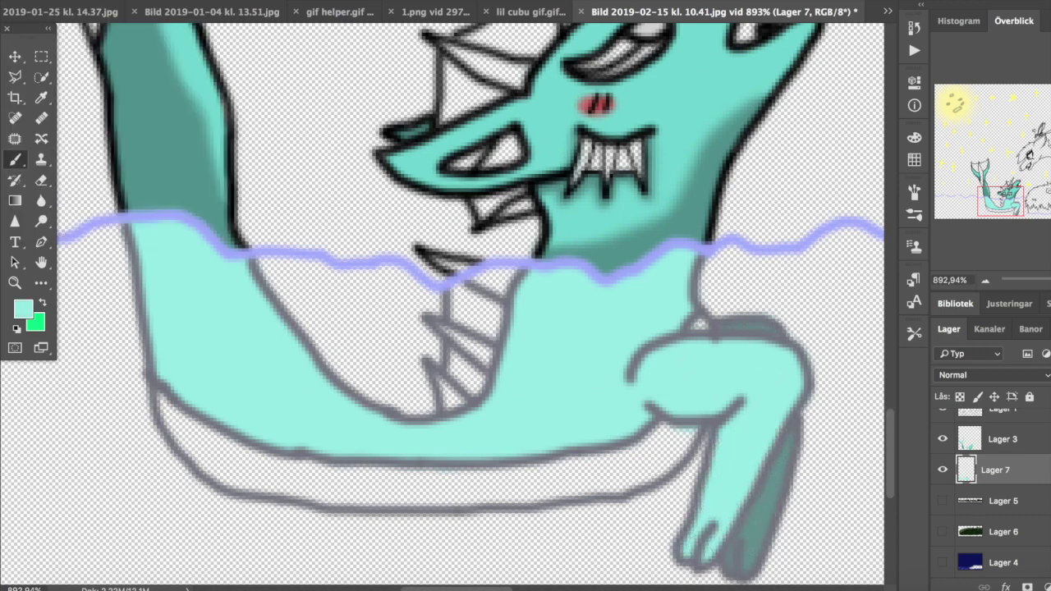
Paint the water creature's inner ear corner and the crest spines on its head blue on Lager 3.
{"action": "key", "text": "alt+bracketright"}
{"action": "key", "text": "alt+bracketright"}
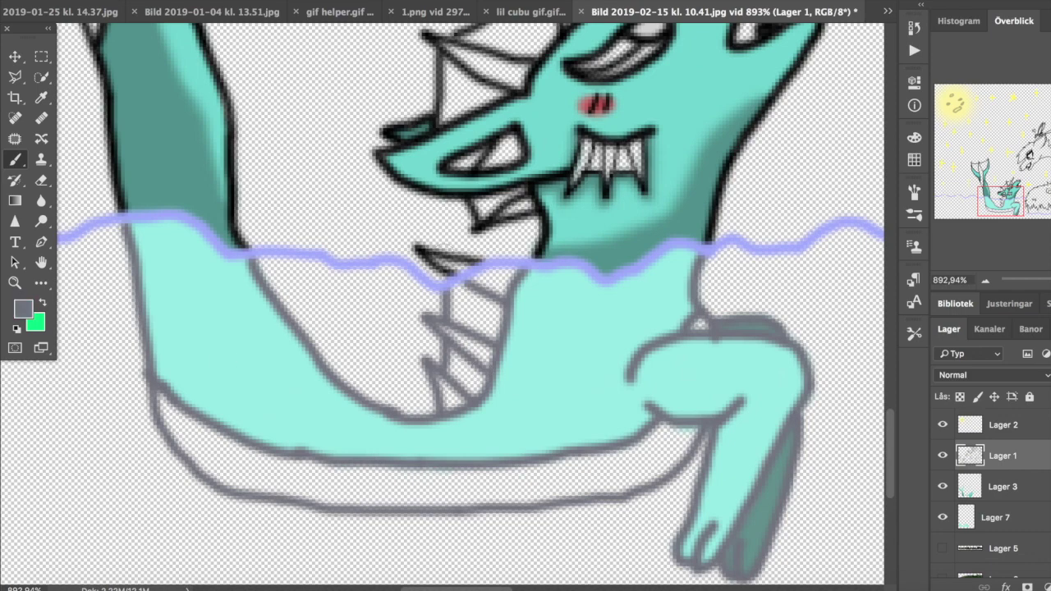
{"action": "left_click", "coordinate": [23, 309]}
{"action": "left_click_drag", "start_coordinate": [261, 157], "coordinate": [282, 129]}
{"action": "key", "text": "Return"}
{"action": "scroll", "coordinate": [472, 258], "scroll_direction": "up", "scroll_amount": 3}
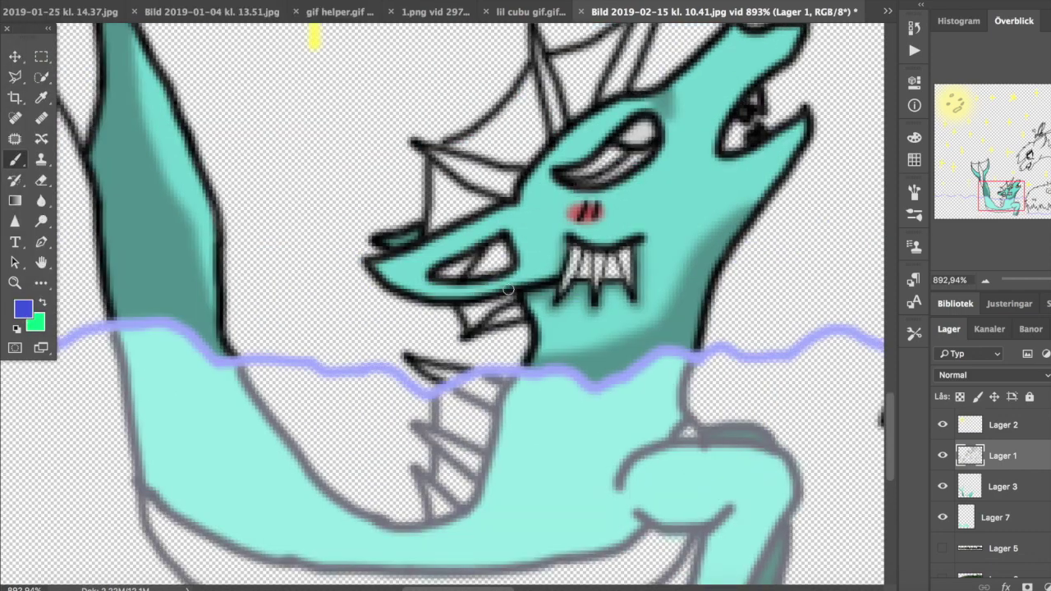
{"action": "key", "text": "alt+bracketleft"}
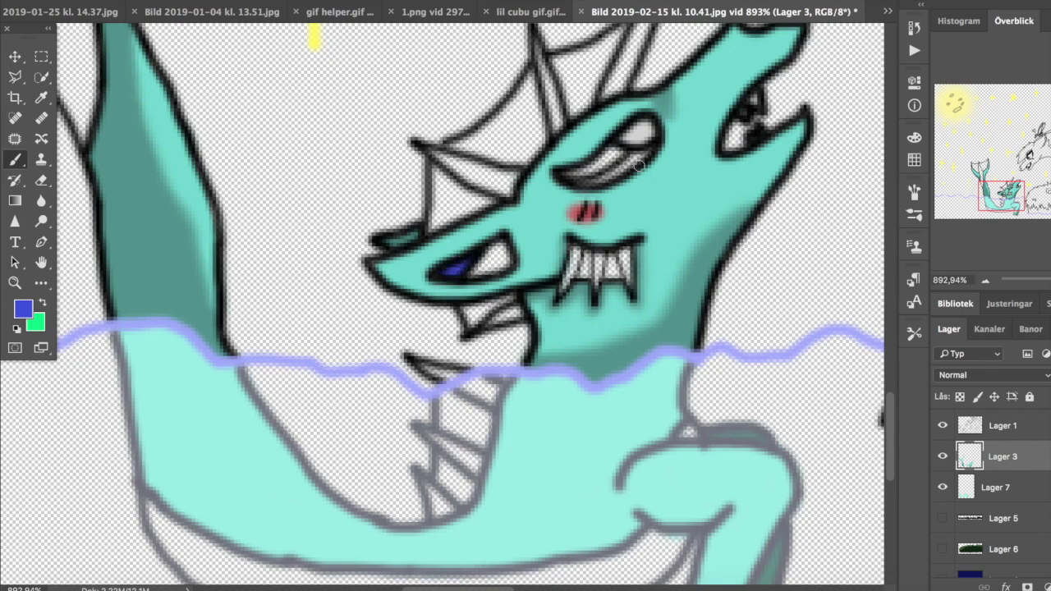
{"action": "scroll", "coordinate": [538, 76], "scroll_direction": "up", "scroll_amount": 3}
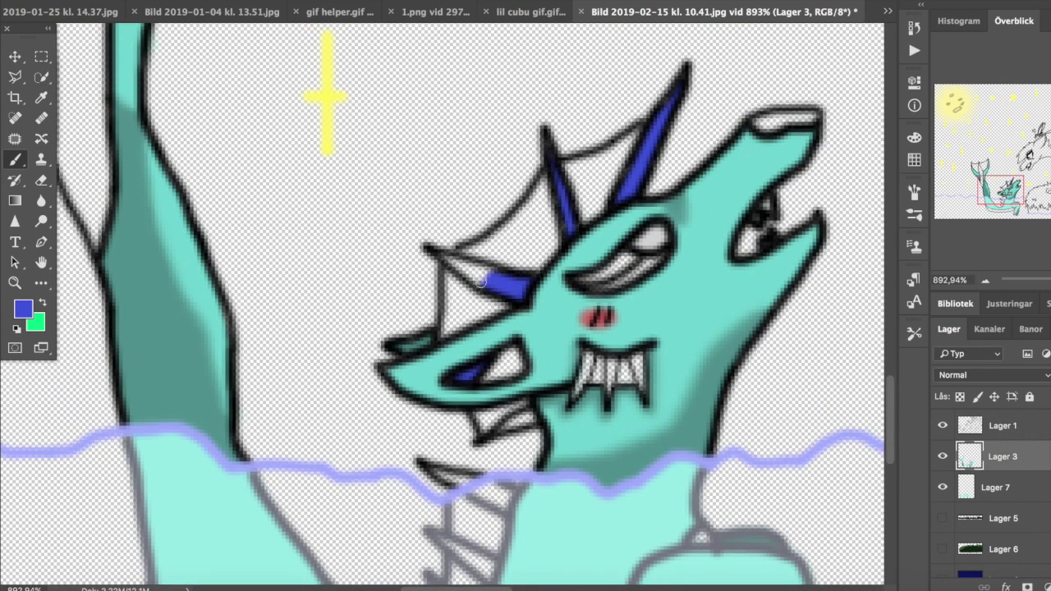
Paint the three cheek spines and the first back spine at the waterline blue on Lager 3.
{"action": "left_click_drag", "start_coordinate": [589, 361], "coordinate": [579, 393]}
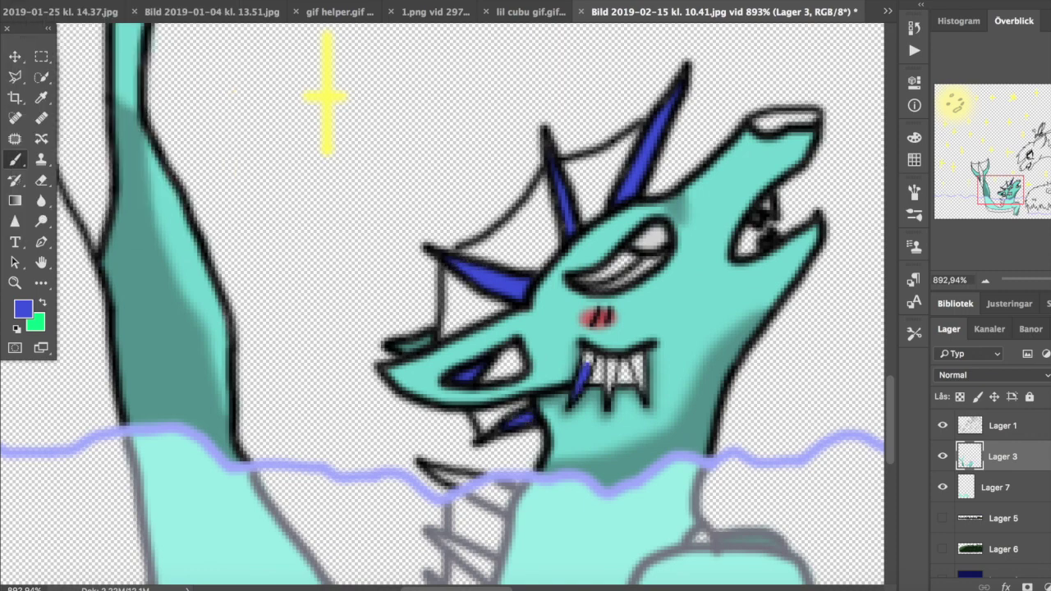
{"action": "scroll", "coordinate": [463, 306], "scroll_direction": "up", "scroll_amount": 5}
{"action": "scroll", "coordinate": [460, 306], "scroll_direction": "right", "scroll_amount": 5}
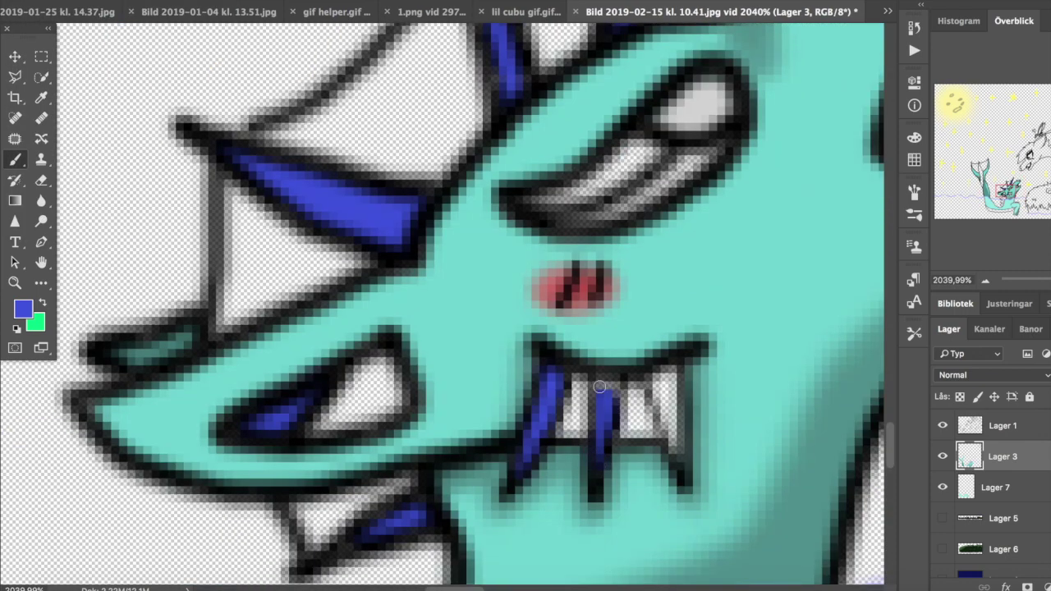
{"action": "scroll", "coordinate": [446, 304], "scroll_direction": "down", "scroll_amount": 5}
{"action": "scroll", "coordinate": [485, 284], "scroll_direction": "down", "scroll_amount": 3}
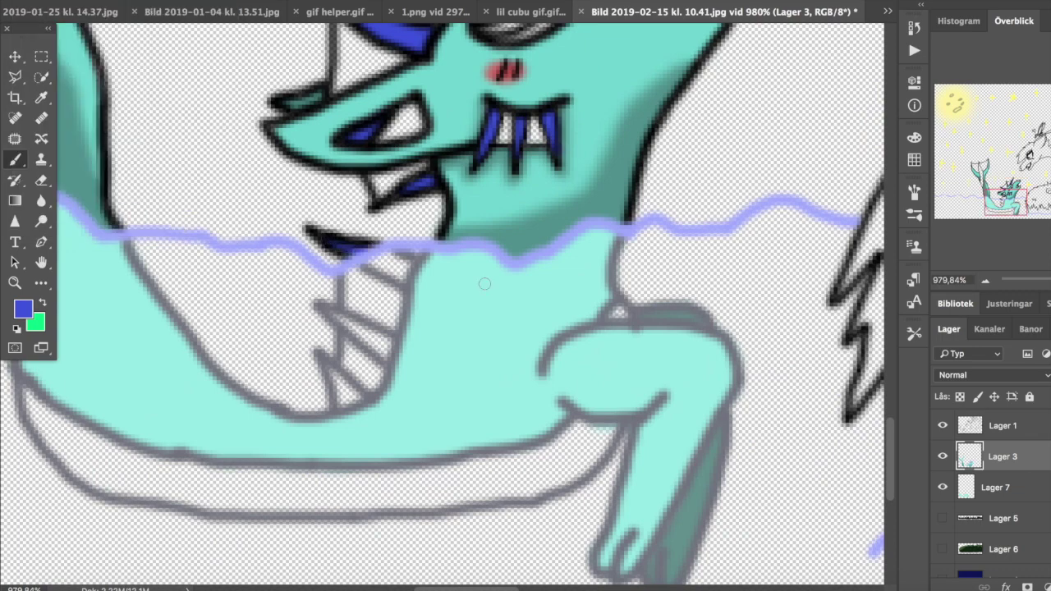
Sample the near-white colour and fill the webbing between the water creature's head crest spines with it on Lager 3.
{"action": "scroll", "coordinate": [484, 284], "scroll_direction": "up", "scroll_amount": 5}
{"action": "scroll", "coordinate": [485, 285], "scroll_direction": "left", "scroll_amount": 5}
{"action": "scroll", "coordinate": [715, 227], "scroll_direction": "right", "scroll_amount": 5}
{"action": "left_click", "coordinate": [726, 174], "text": "alt"}
{"action": "scroll", "coordinate": [726, 174], "scroll_direction": "down", "scroll_amount": 4}
{"action": "scroll", "coordinate": [726, 174], "scroll_direction": "down", "scroll_amount": 4}
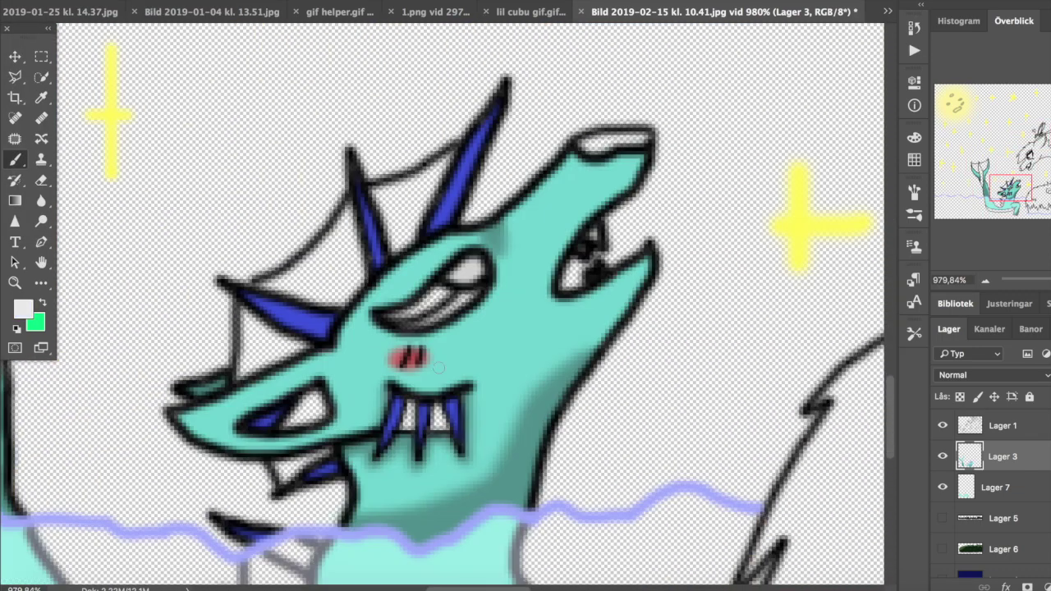
{"action": "left_click_drag", "start_coordinate": [436, 160], "coordinate": [397, 187]}
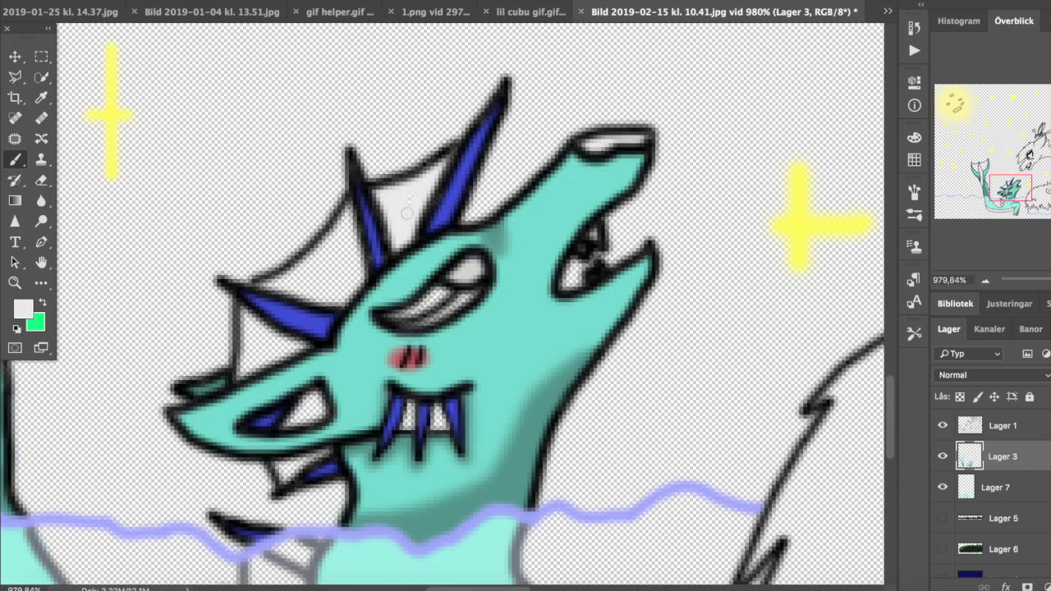
{"action": "mouse_move", "coordinate": [353, 296]}
{"action": "left_mouse_down"}
{"action": "mouse_move", "coordinate": [263, 284]}
{"action": "mouse_move", "coordinate": [345, 206]}
{"action": "left_mouse_up"}
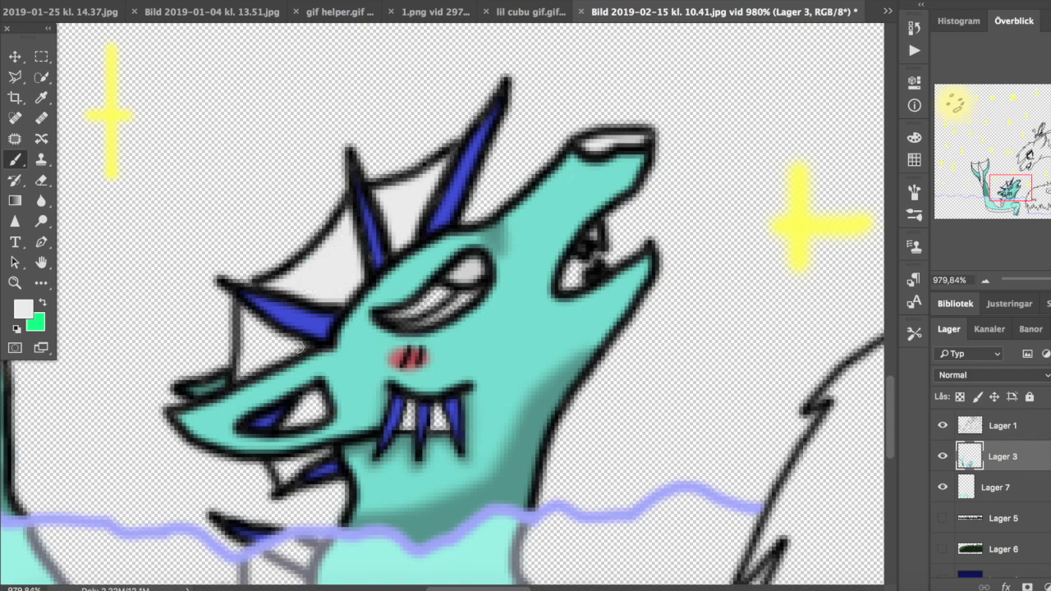
{"action": "scroll", "coordinate": [422, 484], "scroll_direction": "up", "scroll_amount": 5}
{"action": "scroll", "coordinate": [460, 286], "scroll_direction": "down", "scroll_amount": 5}
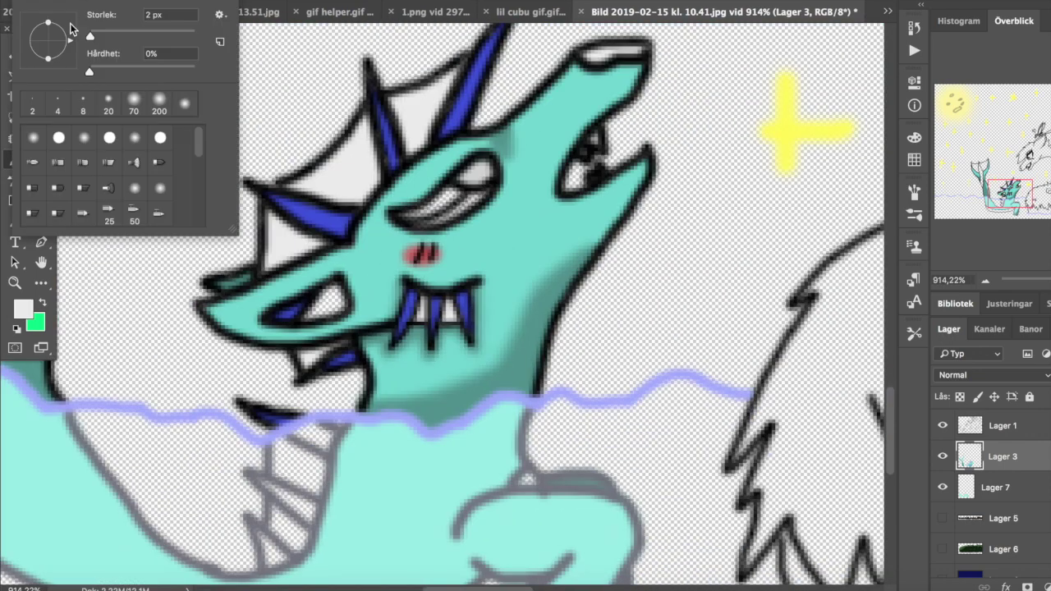
Set the foreground colour to white and try a highlight stroke on the water creature's head webbing on Lager 3.
{"action": "scroll", "coordinate": [394, 411], "scroll_direction": "up", "scroll_amount": 3}
{"action": "left_click_drag", "start_coordinate": [376, 351], "coordinate": [394, 457]}
{"action": "left_click", "coordinate": [23, 309]}
{"action": "key", "text": "Return"}
{"action": "mouse_move", "coordinate": [361, 302]}
{"action": "left_mouse_down"}
{"action": "mouse_move", "coordinate": [402, 328]}
{"action": "mouse_move", "coordinate": [386, 280]}
{"action": "mouse_move", "coordinate": [411, 265]}
{"action": "mouse_move", "coordinate": [374, 216]}
{"action": "mouse_move", "coordinate": [411, 207]}
{"action": "left_mouse_up"}
{"action": "key", "text": "super+z"}
{"action": "key", "text": "super+z"}
Paint white highlights along the upper part of both webbed sections of the tail fin on Lager 3.
{"action": "scroll", "coordinate": [503, 355], "scroll_direction": "right", "scroll_amount": 5}
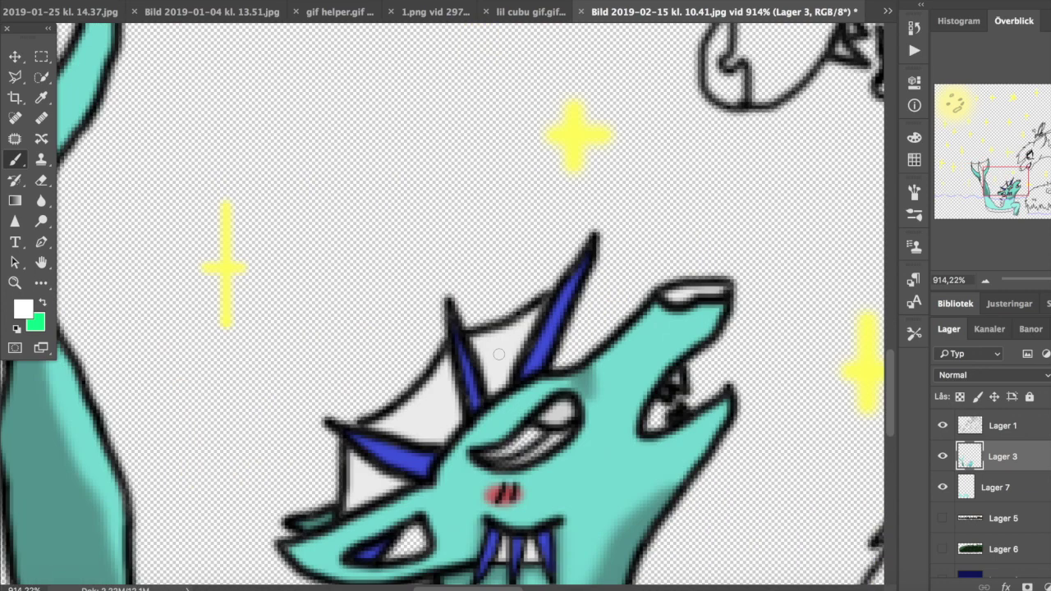
{"action": "scroll", "coordinate": [503, 355], "scroll_direction": "left", "scroll_amount": 5}
{"action": "right_click", "coordinate": [82, 33]}
{"action": "mouse_move", "coordinate": [300, 386]}
{"action": "left_mouse_down"}
{"action": "mouse_move", "coordinate": [228, 335]}
{"action": "mouse_move", "coordinate": [304, 411]}
{"action": "mouse_move", "coordinate": [295, 261]}
{"action": "mouse_move", "coordinate": [189, 263]}
{"action": "mouse_move", "coordinate": [357, 258]}
{"action": "mouse_move", "coordinate": [386, 353]}
{"action": "mouse_move", "coordinate": [454, 236]}
{"action": "mouse_move", "coordinate": [418, 344]}
{"action": "mouse_move", "coordinate": [486, 191]}
{"action": "left_mouse_up"}
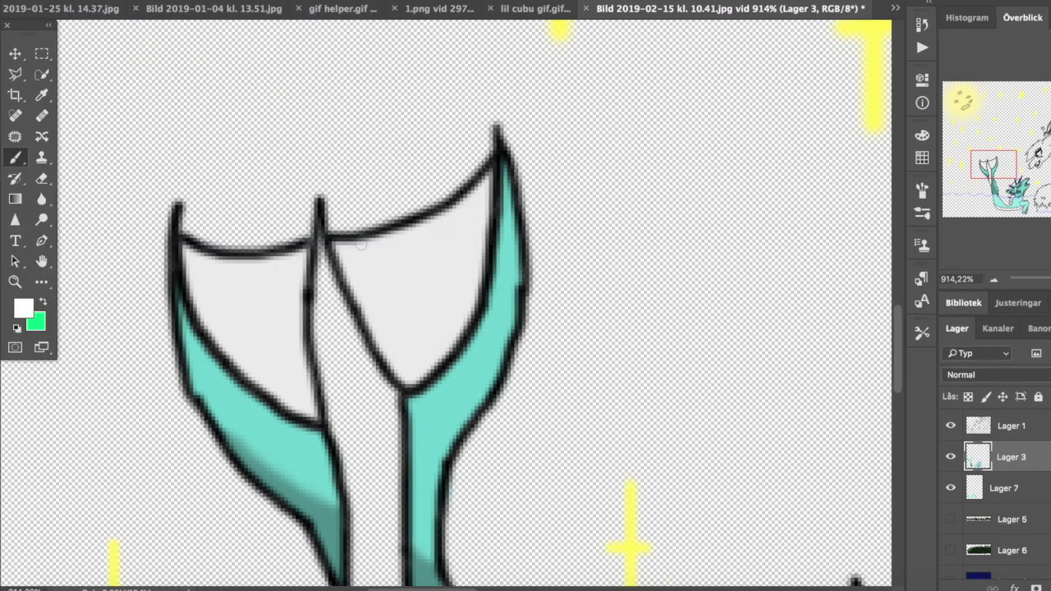
{"action": "left_click_drag", "start_coordinate": [354, 245], "coordinate": [452, 213]}
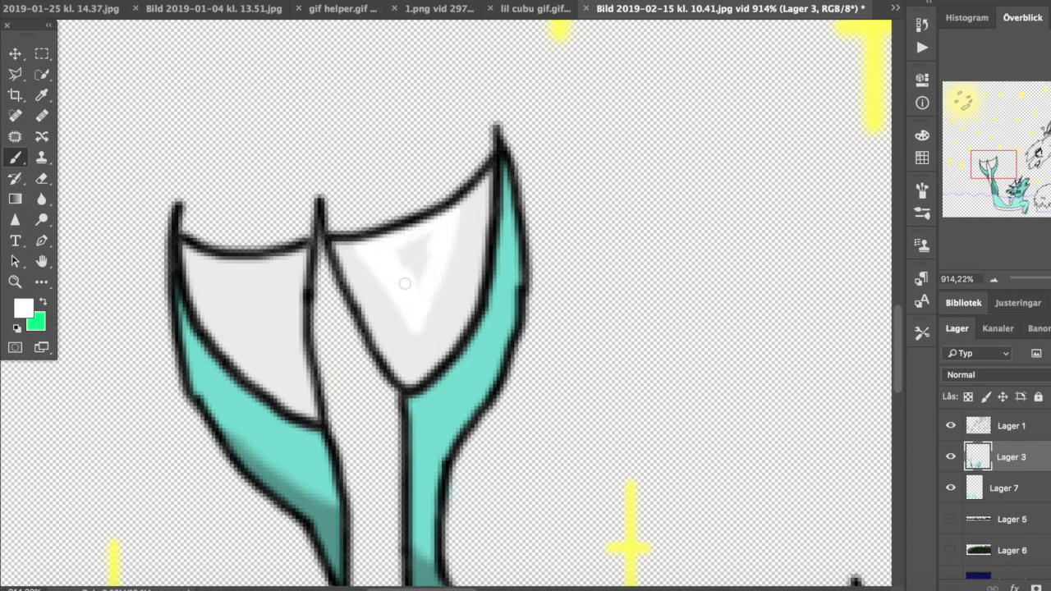
{"action": "left_click_drag", "start_coordinate": [231, 258], "coordinate": [269, 264]}
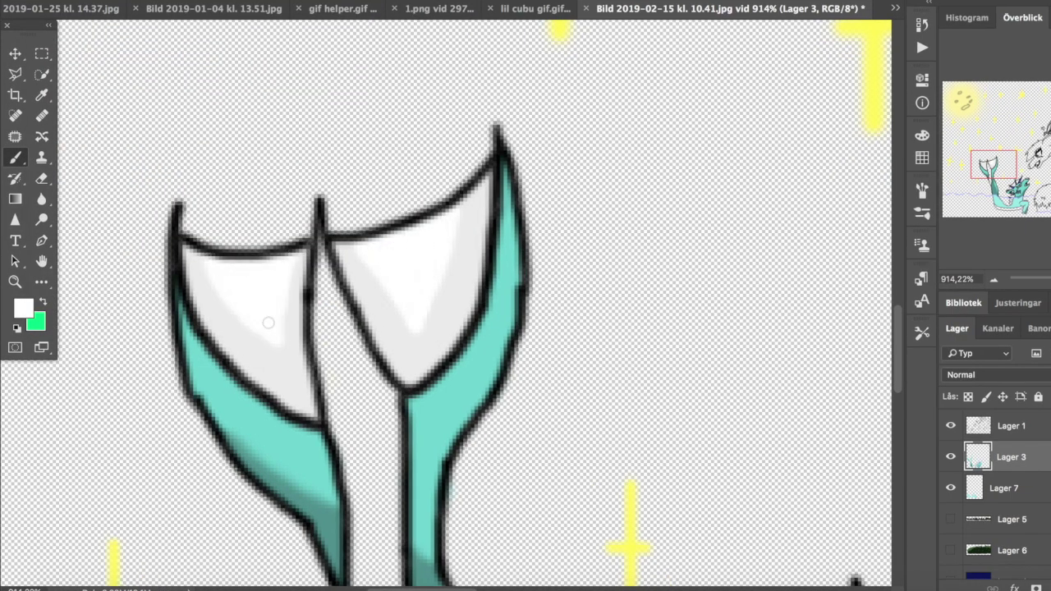
{"action": "key", "text": "b"}
Paint soft white highlights on the webbing between the water creature's head crest spines on Lager 3.
{"action": "scroll", "coordinate": [454, 274], "scroll_direction": "down", "scroll_amount": 5}
{"action": "scroll", "coordinate": [454, 274], "scroll_direction": "right", "scroll_amount": 8}
{"action": "mouse_move", "coordinate": [497, 355]}
{"action": "left_mouse_down"}
{"action": "mouse_move", "coordinate": [526, 378]}
{"action": "mouse_move", "coordinate": [493, 365]}
{"action": "left_mouse_up"}
{"action": "scroll", "coordinate": [493, 366], "scroll_direction": "down", "scroll_amount": 2}
{"action": "scroll", "coordinate": [493, 366], "scroll_direction": "left", "scroll_amount": 2}
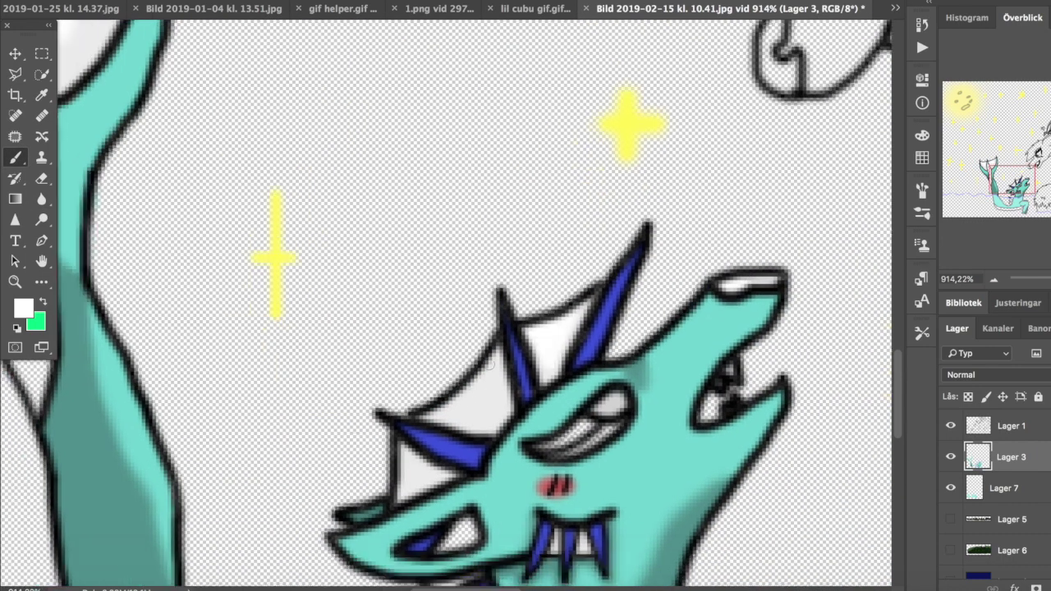
{"action": "key", "text": "r"}
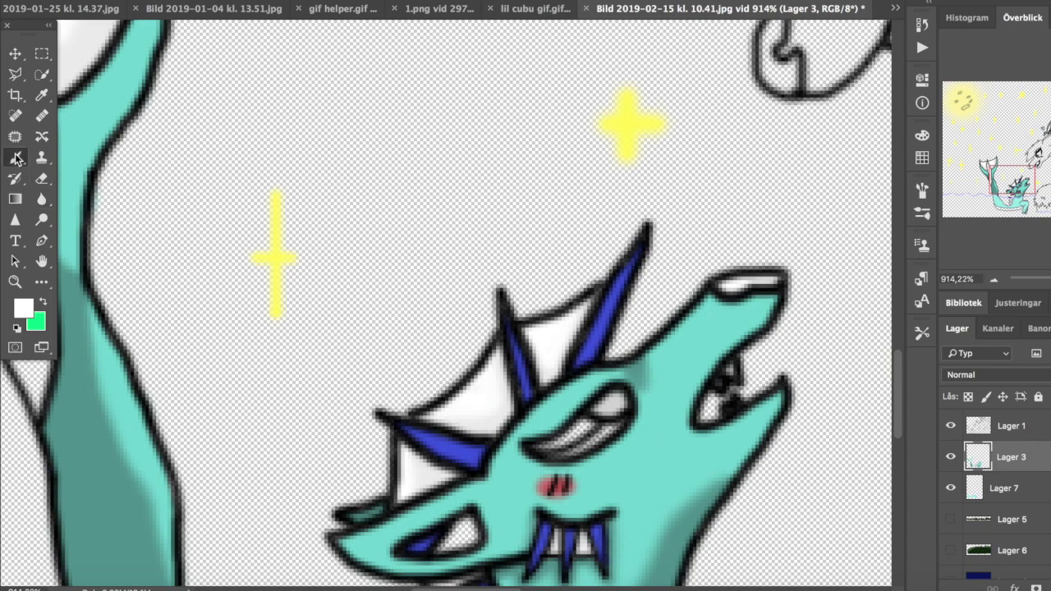
Colour the water creature's eye with a white highlight, a black fill and a red streak on Lager 3.
{"action": "left_click_drag", "start_coordinate": [599, 398], "coordinate": [620, 411]}
{"action": "left_click", "coordinate": [1041, 133]}
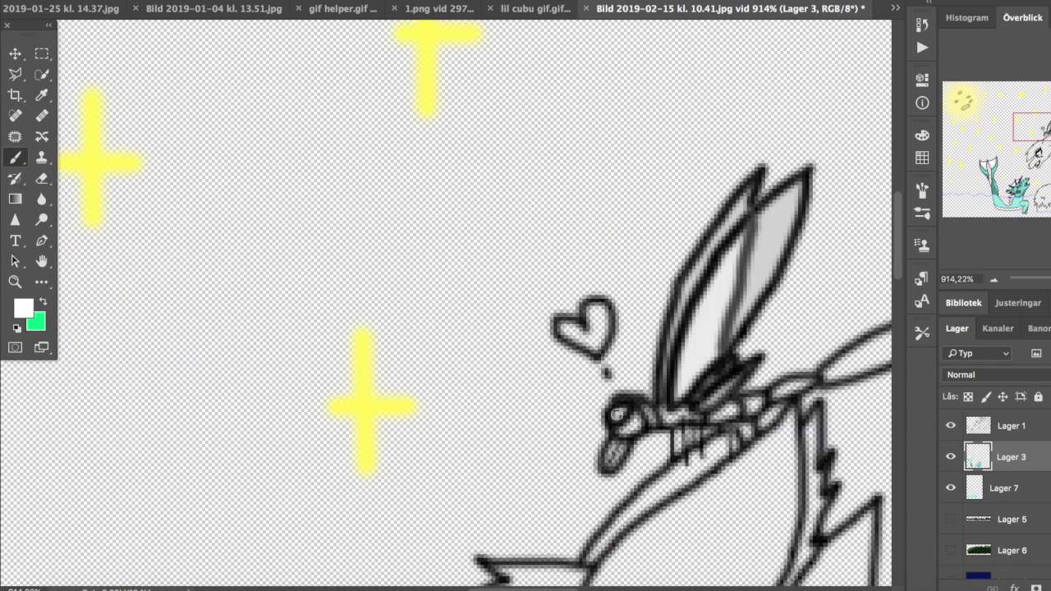
{"action": "left_click", "coordinate": [1023, 193]}
{"action": "left_click", "coordinate": [23, 308]}
{"action": "left_click", "coordinate": [411, 41]}
{"action": "left_click", "coordinate": [23, 308]}
{"action": "mouse_move", "coordinate": [401, 186]}
{"action": "left_mouse_down"}
{"action": "mouse_move", "coordinate": [365, 205]}
{"action": "mouse_move", "coordinate": [425, 193]}
{"action": "left_mouse_up"}
{"action": "left_click", "coordinate": [239, 37]}
{"action": "left_click", "coordinate": [410, 40]}
{"action": "left_click", "coordinate": [23, 308]}
{"action": "left_click", "coordinate": [41, 232]}
{"action": "left_click", "coordinate": [411, 41]}
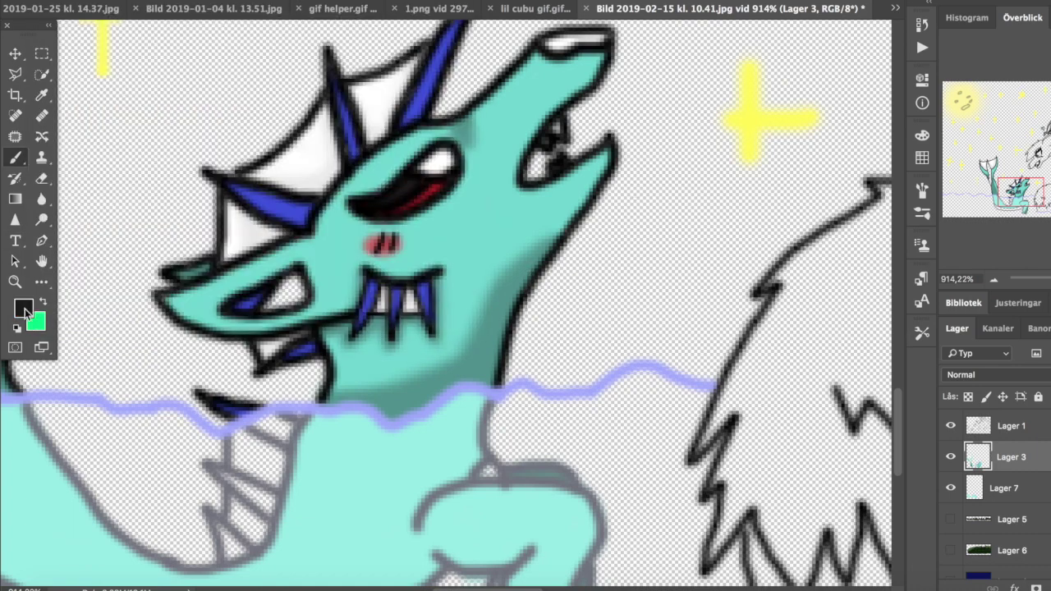
Choose a bright pink and fill the light part of the water creature's inner ear on Lager 3.
{"action": "left_click", "coordinate": [23, 308]}
{"action": "left_click", "coordinate": [260, 82]}
{"action": "left_click", "coordinate": [141, 83]}
{"action": "left_click", "coordinate": [411, 40]}
{"action": "scroll", "coordinate": [312, 300], "scroll_direction": "up", "scroll_amount": 3}
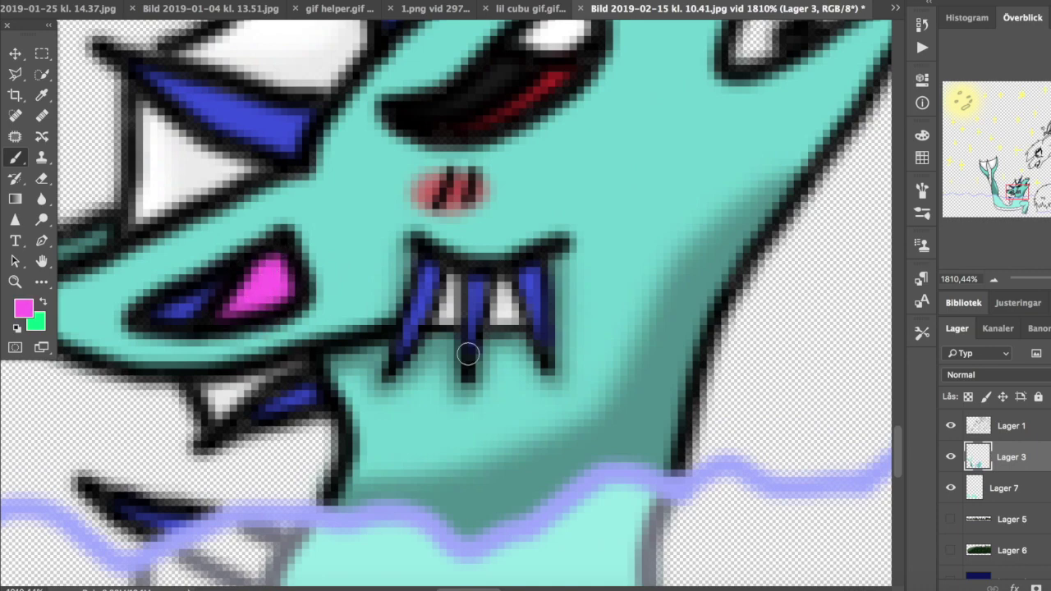
Paint the long stripe between the tail fin halves bright pink on Lager 3.
{"action": "scroll", "coordinate": [468, 353], "scroll_direction": "up", "scroll_amount": 10}
{"action": "mouse_move", "coordinate": [382, 160]}
{"action": "left_mouse_down"}
{"action": "mouse_move", "coordinate": [393, 373]}
{"action": "mouse_move", "coordinate": [443, 304]}
{"action": "mouse_move", "coordinate": [410, 390]}
{"action": "left_mouse_up"}
{"action": "scroll", "coordinate": [378, 102], "scroll_direction": "down", "scroll_amount": 5}
{"action": "mouse_move", "coordinate": [386, 238]}
{"action": "left_mouse_down"}
{"action": "mouse_move", "coordinate": [446, 340]}
{"action": "mouse_move", "coordinate": [509, 247]}
{"action": "mouse_move", "coordinate": [430, 326]}
{"action": "mouse_move", "coordinate": [505, 530]}
{"action": "mouse_move", "coordinate": [542, 345]}
{"action": "left_mouse_up"}
{"action": "scroll", "coordinate": [542, 345], "scroll_direction": "down", "scroll_amount": 5}
{"action": "left_click_drag", "start_coordinate": [459, 410], "coordinate": [473, 248]}
Shade the lower part of the pink tail stripe with dark magenta and soften the transition between both tones.
{"action": "left_click", "coordinate": [24, 319]}
{"action": "left_click", "coordinate": [171, 120]}
{"action": "left_click", "coordinate": [411, 41]}
{"action": "mouse_move", "coordinate": [480, 325]}
{"action": "left_mouse_down"}
{"action": "mouse_move", "coordinate": [526, 404]}
{"action": "mouse_move", "coordinate": [526, 447]}
{"action": "mouse_move", "coordinate": [488, 547]}
{"action": "left_mouse_up"}
{"action": "scroll", "coordinate": [487, 547], "scroll_direction": "down", "scroll_amount": 3}
{"action": "mouse_move", "coordinate": [517, 493]}
{"action": "left_mouse_down"}
{"action": "mouse_move", "coordinate": [507, 239]}
{"action": "mouse_move", "coordinate": [525, 534]}
{"action": "left_mouse_up"}
{"action": "right_click", "coordinate": [525, 542]}
{"action": "left_click", "coordinate": [462, 195], "text": "alt"}
{"action": "left_click_drag", "start_coordinate": [462, 194], "coordinate": [503, 228]}
{"action": "left_click", "coordinate": [41, 198]}
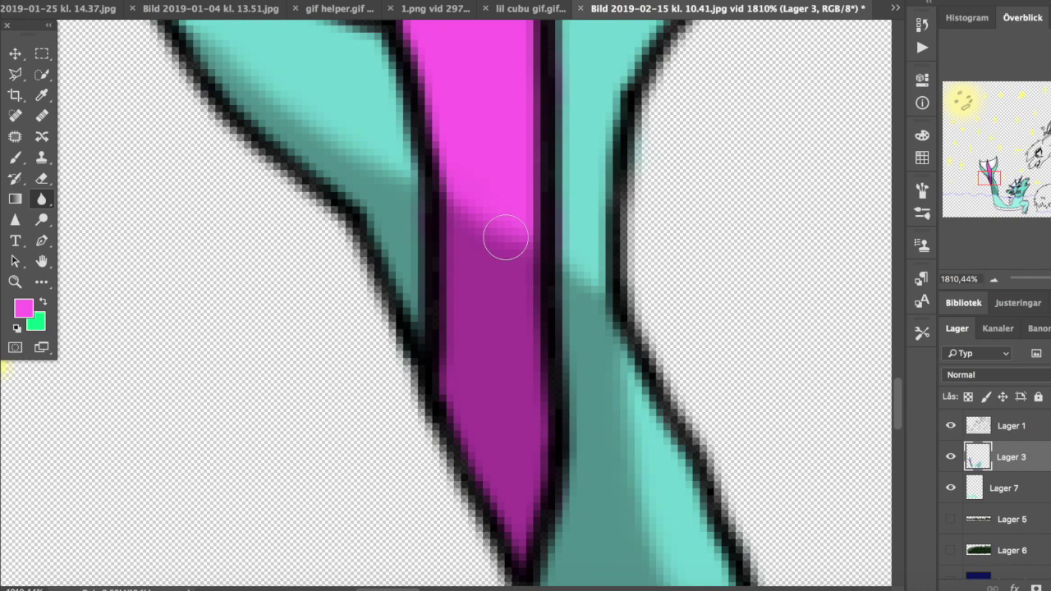
{"action": "key", "text": "b"}
Choose a lighter pink and paint the small gap above the water creature's front leg on Lager 7.
{"action": "scroll", "coordinate": [501, 263], "scroll_direction": "up", "scroll_amount": 10}
{"action": "scroll", "coordinate": [550, 245], "scroll_direction": "down", "scroll_amount": 15}
{"action": "scroll", "coordinate": [550, 245], "scroll_direction": "right", "scroll_amount": 10}
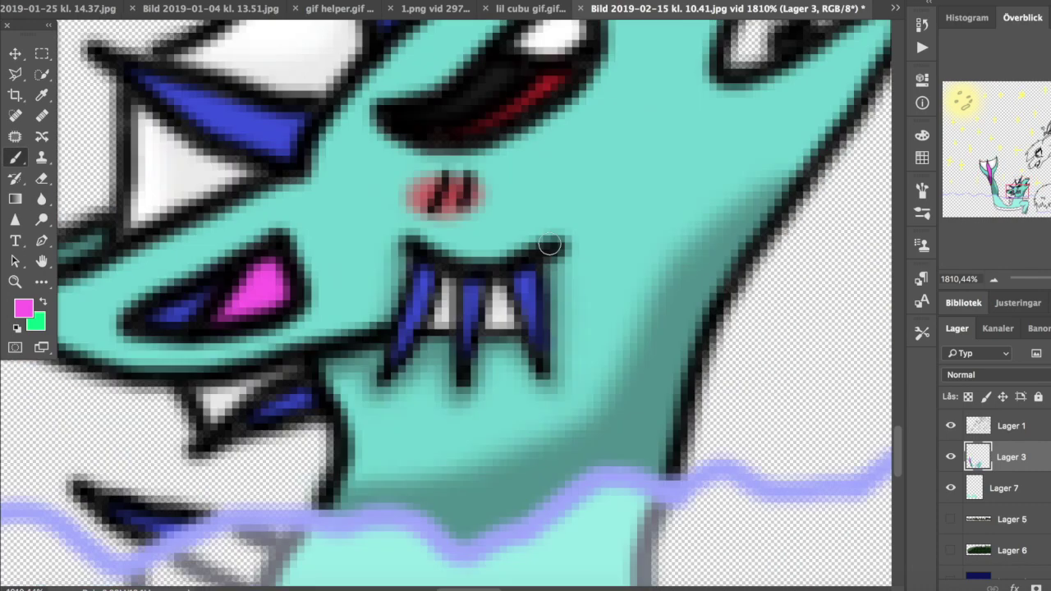
{"action": "scroll", "coordinate": [550, 244], "scroll_direction": "down", "scroll_amount": 2}
{"action": "left_click", "coordinate": [23, 308]}
{"action": "left_click", "coordinate": [115, 59]}
{"action": "left_click", "coordinate": [411, 40]}
{"action": "scroll", "coordinate": [525, 328], "scroll_direction": "down", "scroll_amount": 10}
{"action": "right_click", "coordinate": [123, 123]}
{"action": "left_click", "coordinate": [1003, 487]}
{"action": "left_click_drag", "start_coordinate": [571, 282], "coordinate": [582, 294]}
Fill the submerged underbelly with light pink on Lager 7 and clean up the colour outside its outline.
{"action": "scroll", "coordinate": [559, 328], "scroll_direction": "down", "scroll_amount": 5}
{"action": "mouse_move", "coordinate": [551, 330]}
{"action": "left_mouse_down"}
{"action": "mouse_move", "coordinate": [459, 374]}
{"action": "mouse_move", "coordinate": [549, 337]}
{"action": "mouse_move", "coordinate": [227, 429]}
{"action": "mouse_move", "coordinate": [107, 406]}
{"action": "left_mouse_up"}
{"action": "left_click", "coordinate": [43, 198]}
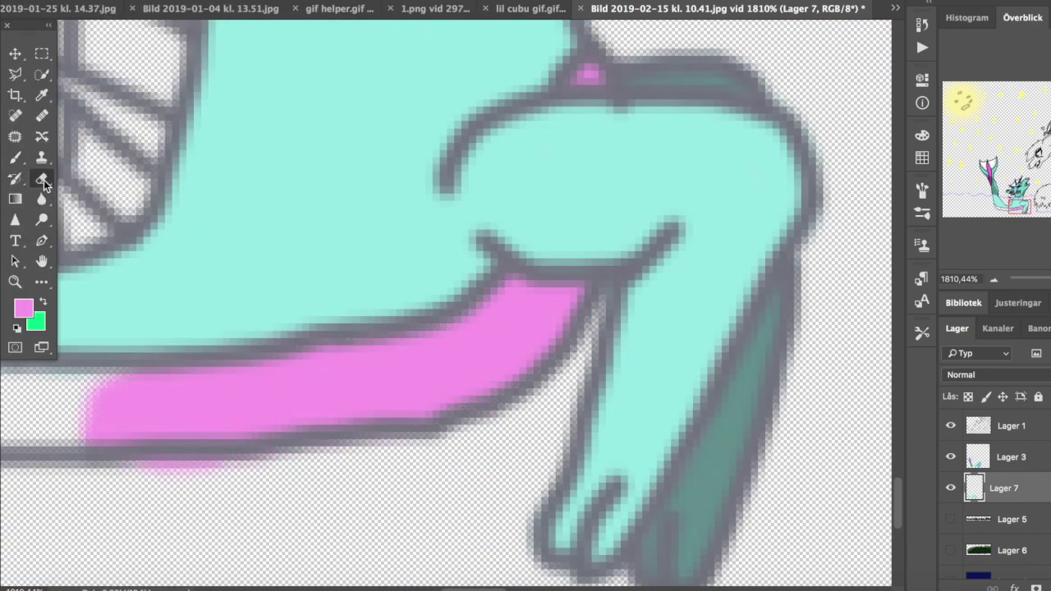
{"action": "key", "text": "b"}
{"action": "scroll", "coordinate": [387, 307], "scroll_direction": "left", "scroll_amount": 10}
{"action": "mouse_move", "coordinate": [246, 304]}
{"action": "left_mouse_down"}
{"action": "mouse_move", "coordinate": [199, 294]}
{"action": "mouse_move", "coordinate": [382, 392]}
{"action": "mouse_move", "coordinate": [490, 412]}
{"action": "mouse_move", "coordinate": [345, 420]}
{"action": "mouse_move", "coordinate": [476, 443]}
{"action": "mouse_move", "coordinate": [626, 416]}
{"action": "mouse_move", "coordinate": [604, 443]}
{"action": "mouse_move", "coordinate": [671, 458]}
{"action": "left_mouse_up"}
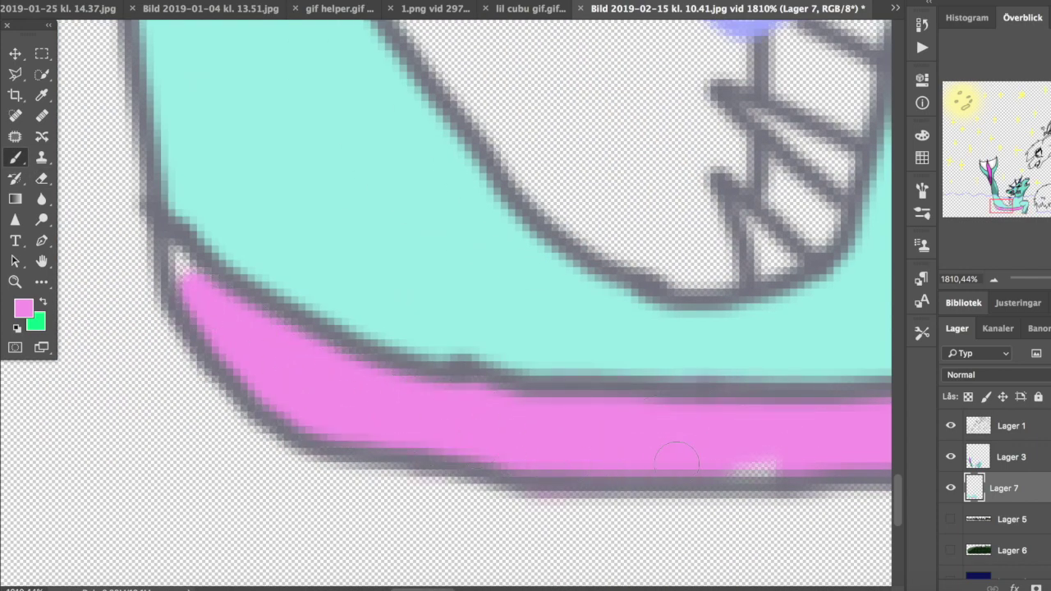
{"action": "left_click_drag", "start_coordinate": [538, 511], "coordinate": [788, 498]}
{"action": "key", "text": "b"}
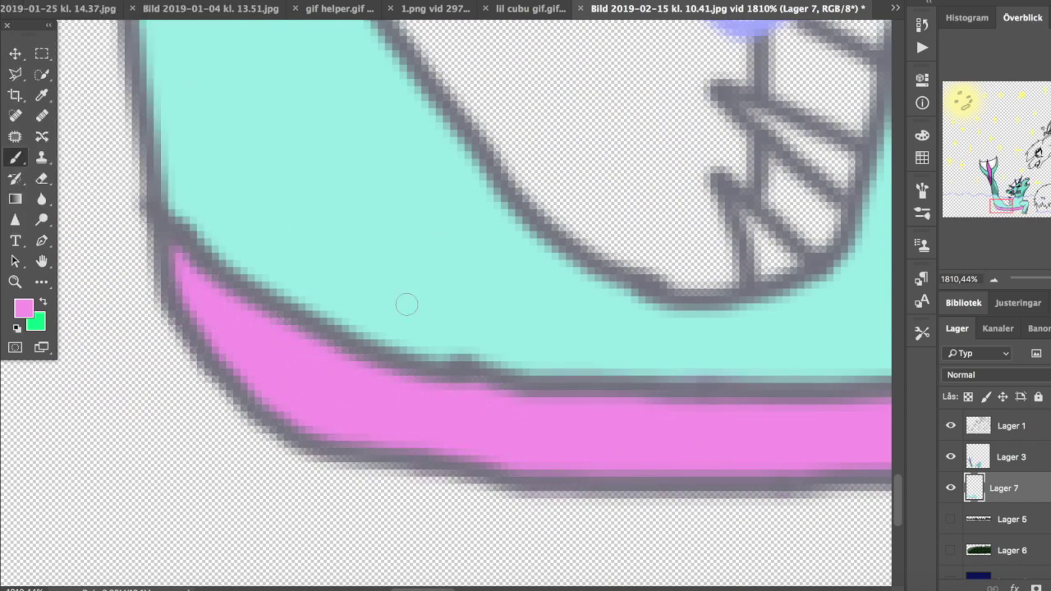
Choose a dark purple-pink and shade the leg gap and both ends of the submerged underbelly on Lager 7.
{"action": "scroll", "coordinate": [407, 305], "scroll_direction": "right", "scroll_amount": 10}
{"action": "left_click", "coordinate": [23, 308]}
{"action": "left_click", "coordinate": [411, 42]}
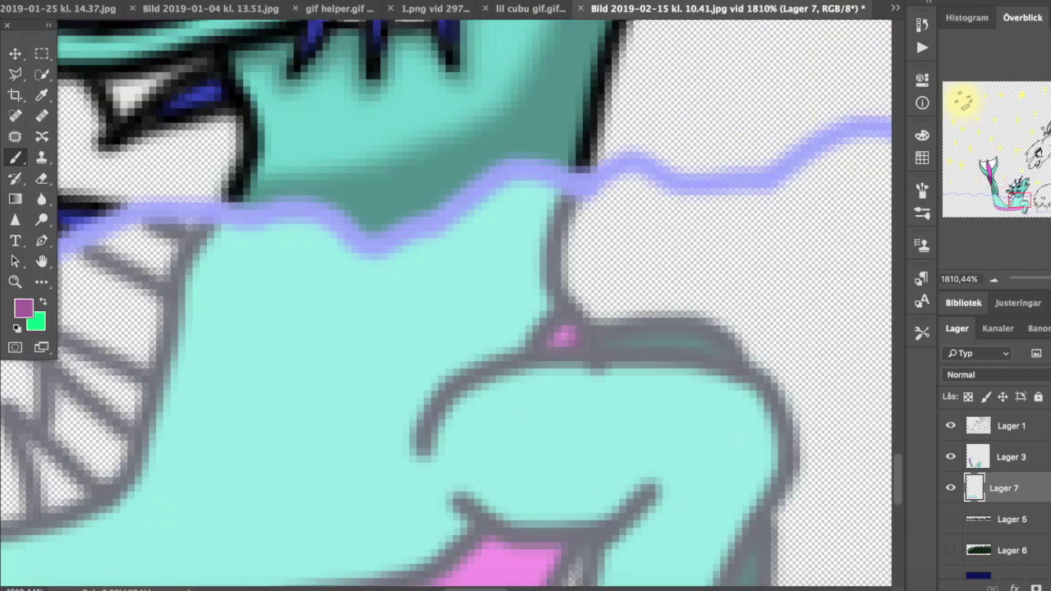
{"action": "scroll", "coordinate": [447, 305], "scroll_direction": "down", "scroll_amount": 5}
{"action": "scroll", "coordinate": [446, 305], "scroll_direction": "left", "scroll_amount": 3}
{"action": "left_click", "coordinate": [597, 433]}
{"action": "scroll", "coordinate": [597, 433], "scroll_direction": "left", "scroll_amount": 10}
{"action": "key", "text": "b"}
{"action": "scroll", "coordinate": [518, 317], "scroll_direction": "up", "scroll_amount": 3}
{"action": "left_click_drag", "start_coordinate": [337, 431], "coordinate": [315, 356]}
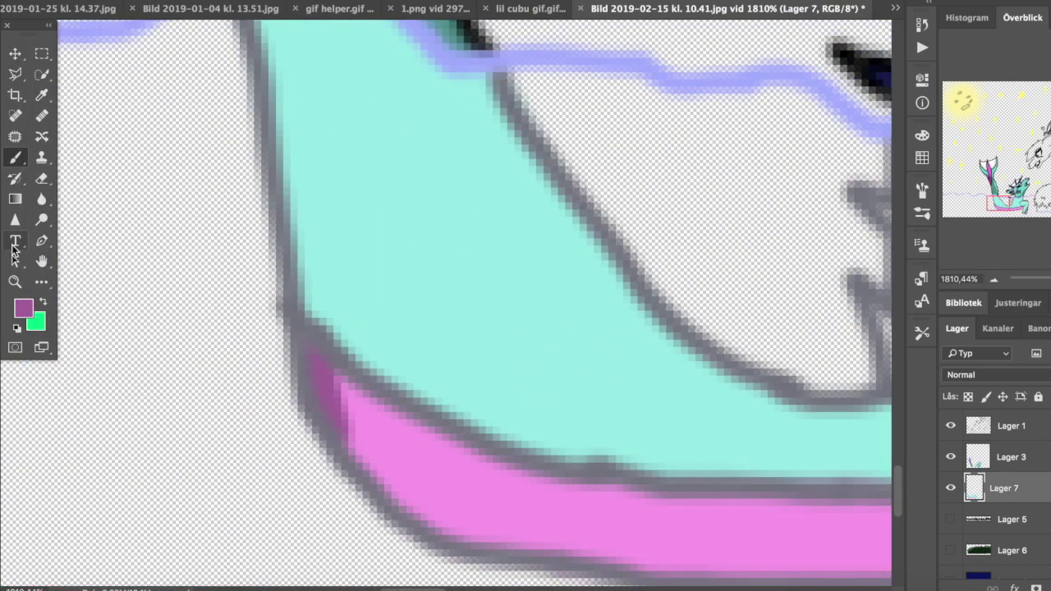
Sample the spine blue, lighten it to 747fd1 and paint the submerged back spines on Lager 7.
{"action": "scroll", "coordinate": [447, 304], "scroll_direction": "up", "scroll_amount": 8}
{"action": "left_click", "coordinate": [504, 206], "text": "alt"}
{"action": "left_click", "coordinate": [23, 308]}
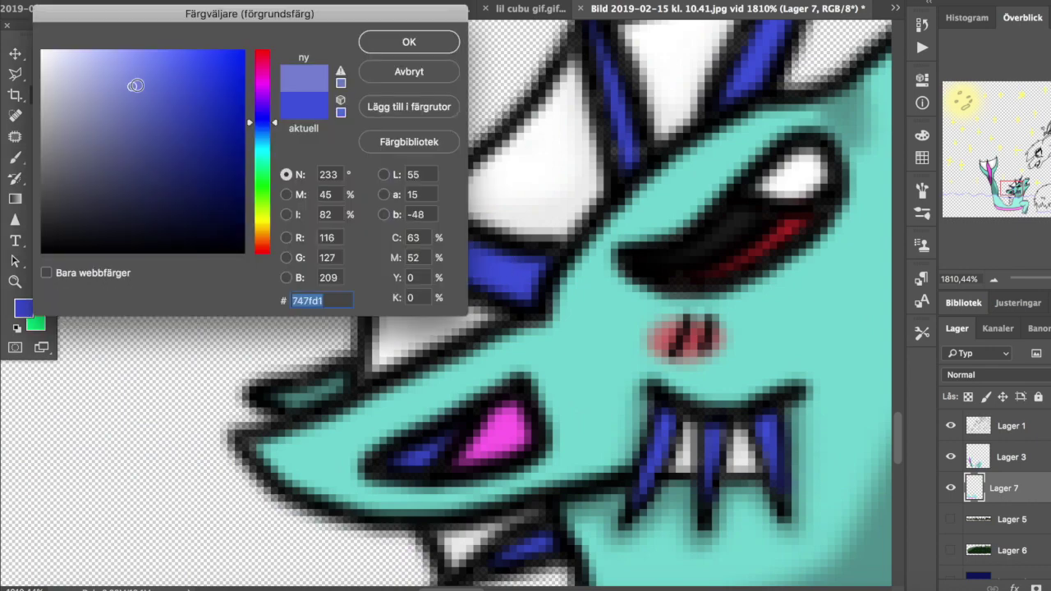
{"action": "left_click", "coordinate": [411, 42]}
{"action": "scroll", "coordinate": [446, 305], "scroll_direction": "down", "scroll_amount": 5}
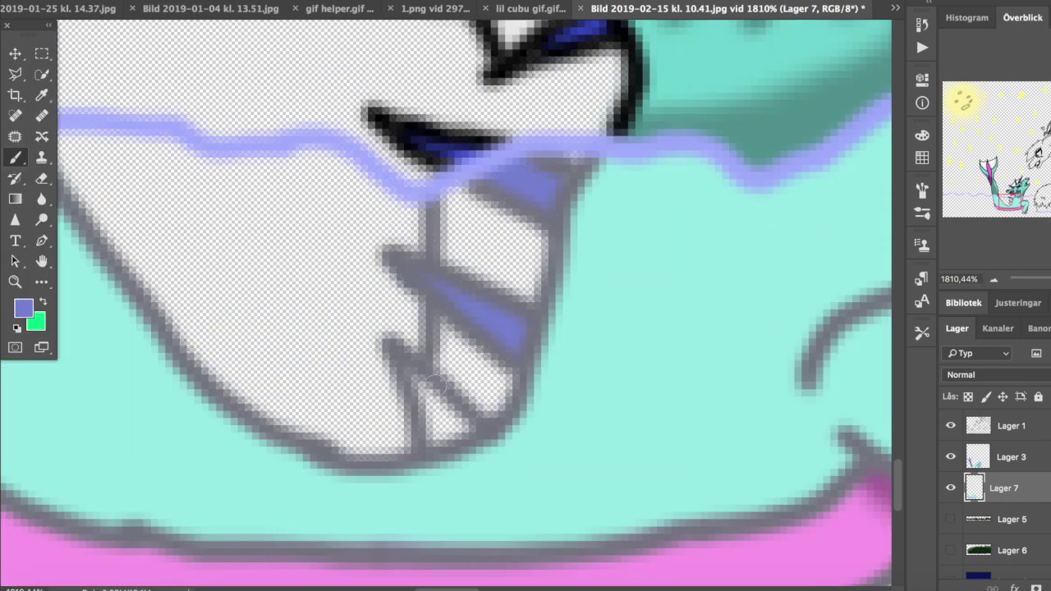
Sample the fin's near-white, lighten it to white and fill the webbing between the submerged back spines on Lager 7.
{"action": "scroll", "coordinate": [427, 434], "scroll_direction": "up", "scroll_amount": 8}
{"action": "scroll", "coordinate": [427, 493], "scroll_direction": "down", "scroll_amount": 4}
{"action": "left_click", "coordinate": [429, 509], "text": "alt"}
{"action": "left_click", "coordinate": [23, 308]}
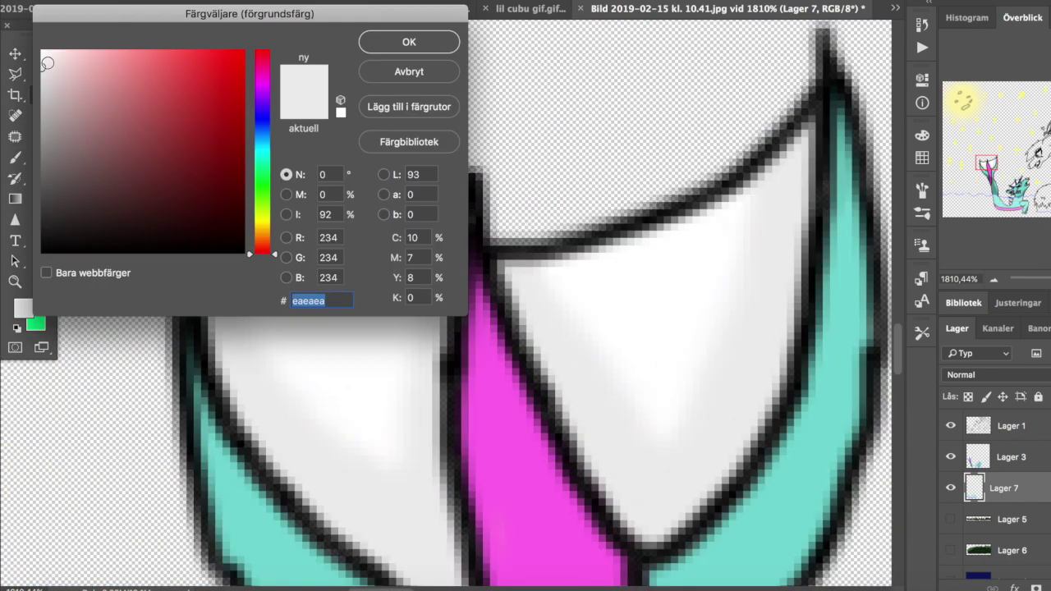
{"action": "key", "text": "Return"}
{"action": "scroll", "coordinate": [236, 272], "scroll_direction": "up", "scroll_amount": 5}
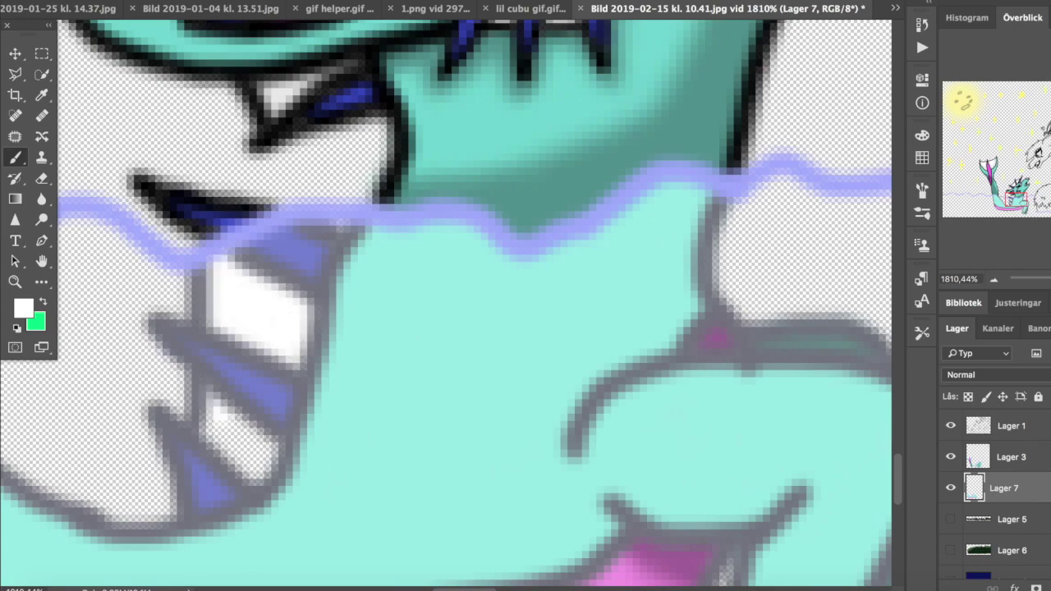
Choose a bright blue and paint the dragonfly's thorax just behind its head on Lager 7.
{"action": "scroll", "coordinate": [241, 458], "scroll_direction": "down", "scroll_amount": 10}
{"action": "scroll", "coordinate": [241, 457], "scroll_direction": "up", "scroll_amount": 4}
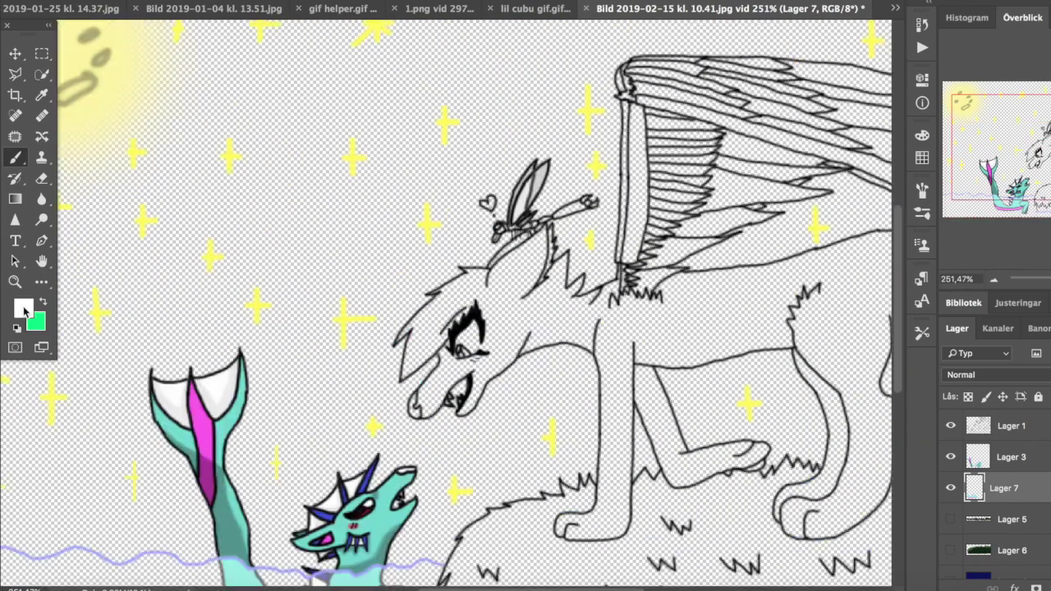
{"action": "left_click", "coordinate": [23, 308]}
{"action": "left_click", "coordinate": [366, 472]}
{"action": "left_click", "coordinate": [368, 37]}
{"action": "scroll", "coordinate": [547, 217], "scroll_direction": "up", "scroll_amount": 7}
{"action": "right_click", "coordinate": [177, 374]}
{"action": "left_click_drag", "start_coordinate": [177, 373], "coordinate": [216, 372]}
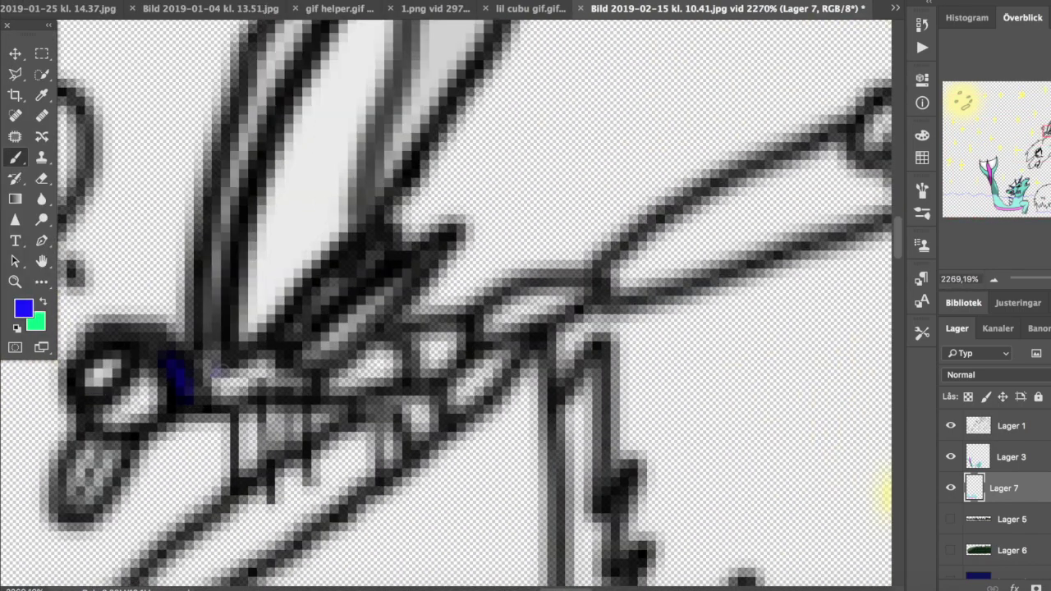
Paint the dragonfly's remaining body segments and its long tail bright blue up to the pincers on Lager 7.
{"action": "mouse_move", "coordinate": [450, 352]}
{"action": "left_mouse_down"}
{"action": "mouse_move", "coordinate": [587, 281]}
{"action": "mouse_move", "coordinate": [534, 267]}
{"action": "left_mouse_up"}
{"action": "scroll", "coordinate": [587, 281], "scroll_direction": "right", "scroll_amount": 4}
{"action": "scroll", "coordinate": [588, 281], "scroll_direction": "up", "scroll_amount": 1}
{"action": "mouse_move", "coordinate": [731, 249]}
{"action": "left_mouse_down"}
{"action": "mouse_move", "coordinate": [716, 218]}
{"action": "mouse_move", "coordinate": [678, 205]}
{"action": "mouse_move", "coordinate": [534, 263]}
{"action": "left_mouse_up"}
{"action": "right_click", "coordinate": [534, 262]}
{"action": "mouse_move", "coordinate": [695, 209]}
{"action": "left_mouse_down"}
{"action": "mouse_move", "coordinate": [624, 246]}
{"action": "mouse_move", "coordinate": [593, 292]}
{"action": "left_mouse_up"}
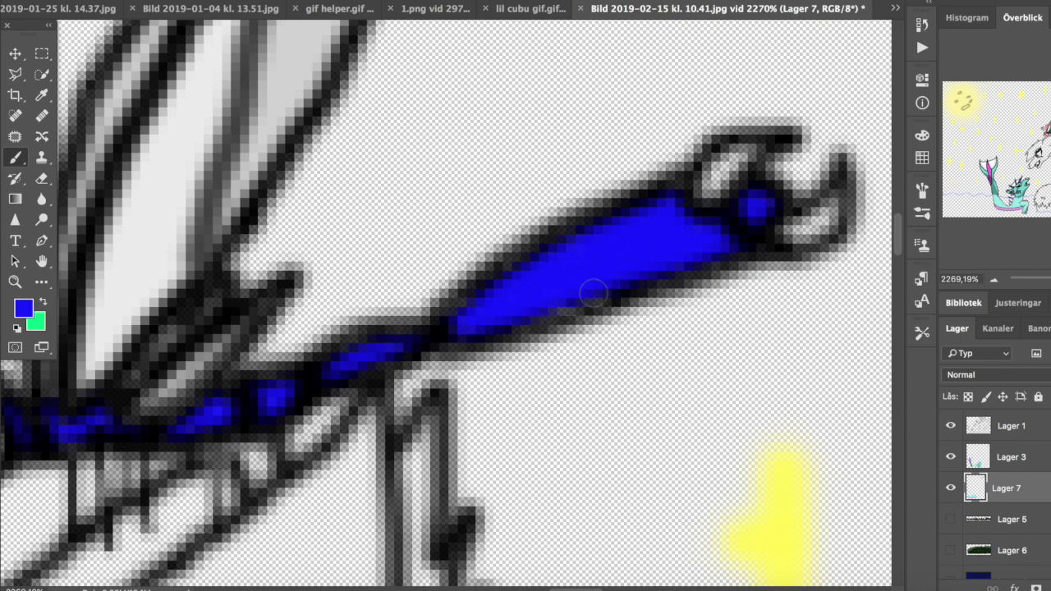
Set the foreground colour to white and paint the pincers at the end of the dragonfly's tail on Lager 7.
{"action": "right_click", "coordinate": [593, 293]}
{"action": "left_click", "coordinate": [23, 308]}
{"action": "left_click", "coordinate": [410, 39]}
{"action": "scroll", "coordinate": [609, 226], "scroll_direction": "right", "scroll_amount": 4}
{"action": "scroll", "coordinate": [609, 227], "scroll_direction": "up", "scroll_amount": 2}
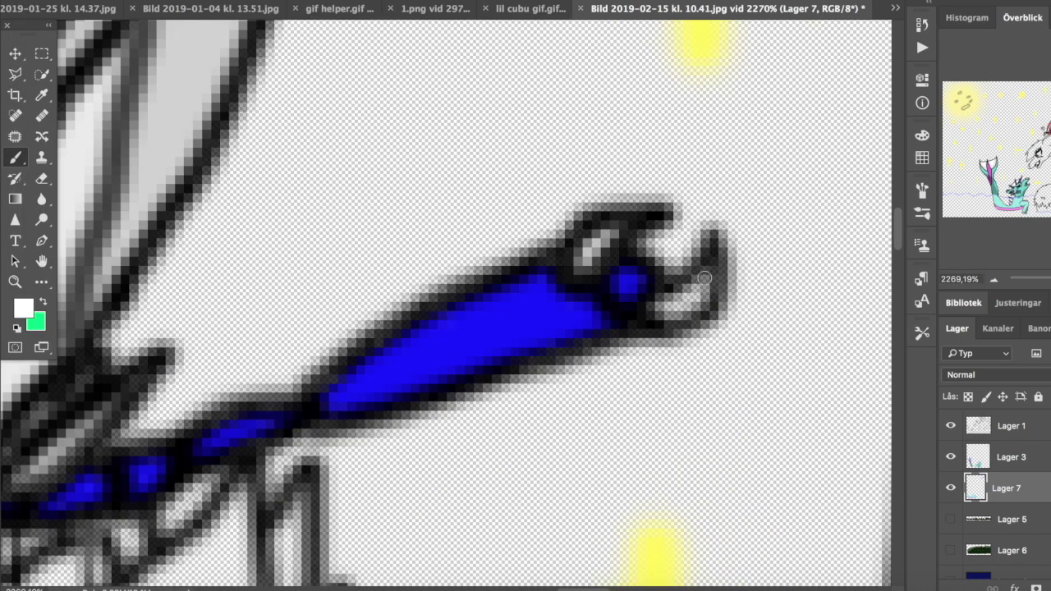
Set the foreground colour to black and paint the dragonfly's rear wing and the grey wing panel on Lager 3.
{"action": "left_click", "coordinate": [23, 308]}
{"action": "type", "text": "000000"}
{"action": "key", "text": "Return"}
{"action": "scroll", "coordinate": [489, 247], "scroll_direction": "up", "scroll_amount": 3}
{"action": "scroll", "coordinate": [488, 247], "scroll_direction": "down", "scroll_amount": 3}
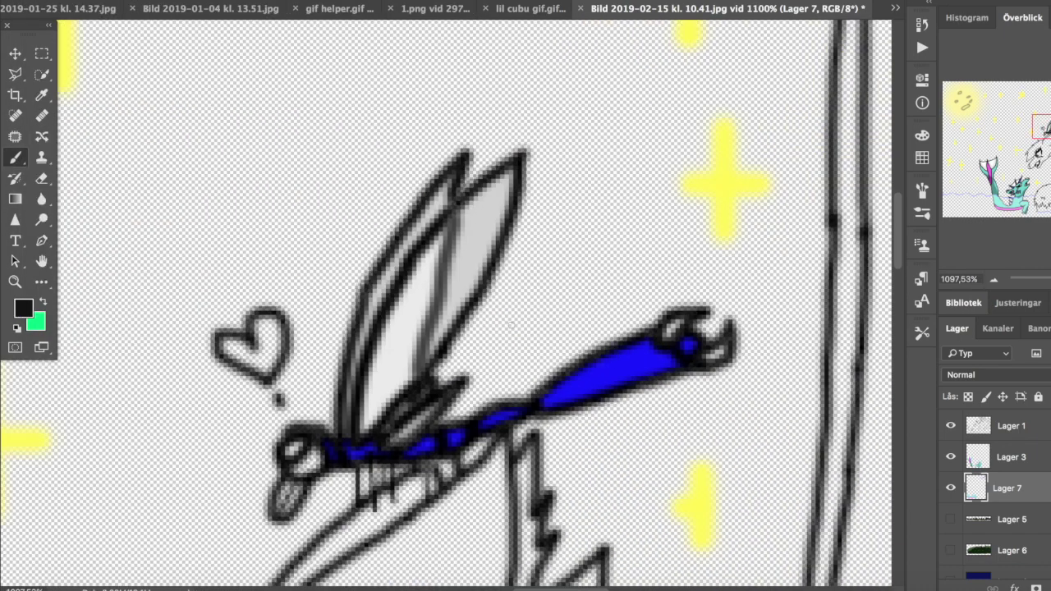
{"action": "scroll", "coordinate": [489, 212], "scroll_direction": "up", "scroll_amount": 3}
{"action": "key", "text": "alt+bracketright"}
{"action": "mouse_move", "coordinate": [488, 212]}
{"action": "left_mouse_down"}
{"action": "mouse_move", "coordinate": [569, 122]}
{"action": "mouse_move", "coordinate": [505, 228]}
{"action": "mouse_move", "coordinate": [491, 354]}
{"action": "mouse_move", "coordinate": [423, 482]}
{"action": "mouse_move", "coordinate": [444, 146]}
{"action": "mouse_move", "coordinate": [324, 337]}
{"action": "mouse_move", "coordinate": [271, 477]}
{"action": "left_mouse_up"}
Fill the base of the dragonfly's large wings and its short lower wings with black.
{"action": "scroll", "coordinate": [329, 370], "scroll_direction": "down", "scroll_amount": 5}
{"action": "scroll", "coordinate": [329, 369], "scroll_direction": "left", "scroll_amount": 3}
{"action": "left_click_drag", "start_coordinate": [369, 304], "coordinate": [389, 367]}
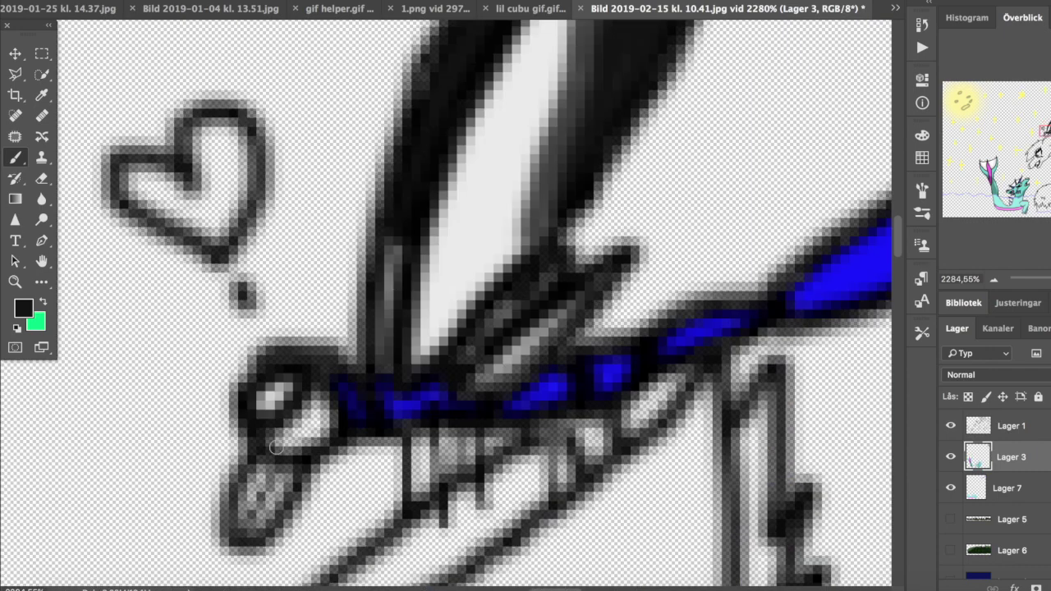
{"action": "left_click_drag", "start_coordinate": [483, 381], "coordinate": [608, 271]}
{"action": "key", "text": "alt+bracketleft"}
{"action": "left_click", "coordinate": [23, 308]}
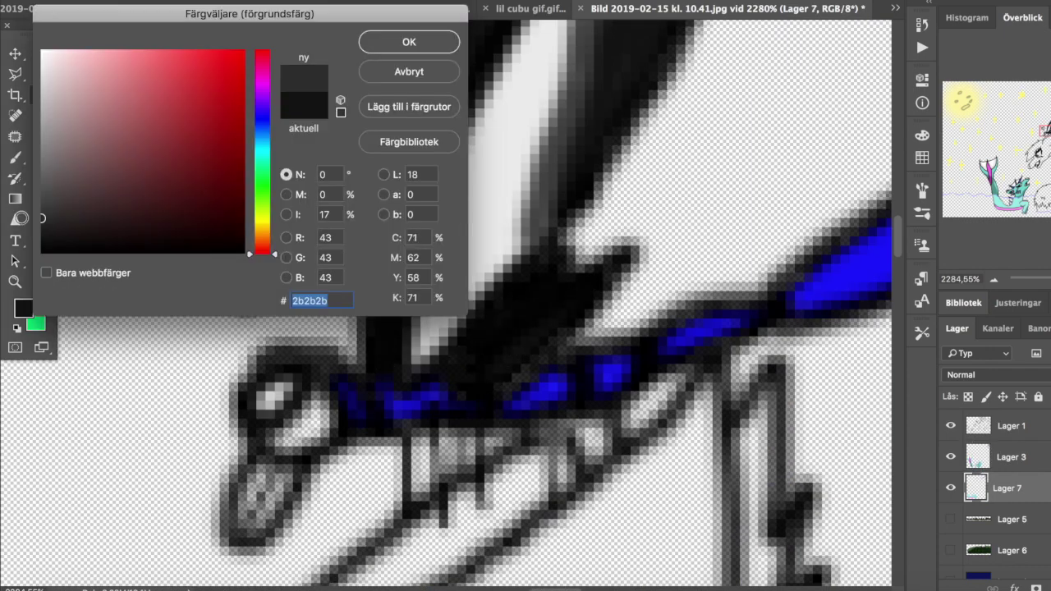
{"action": "left_click", "coordinate": [33, 164]}
{"action": "left_click", "coordinate": [411, 40]}
{"action": "scroll", "coordinate": [493, 247], "scroll_direction": "up", "scroll_amount": 3}
{"action": "mouse_move", "coordinate": [509, 148]}
{"action": "left_mouse_down"}
{"action": "mouse_move", "coordinate": [532, 292]}
{"action": "mouse_move", "coordinate": [460, 394]}
{"action": "mouse_move", "coordinate": [429, 406]}
{"action": "mouse_move", "coordinate": [594, 66]}
{"action": "mouse_move", "coordinate": [520, 164]}
{"action": "left_mouse_up"}
{"action": "key", "text": "ctrl+z"}
{"action": "scroll", "coordinate": [520, 164], "scroll_direction": "down", "scroll_amount": 3}
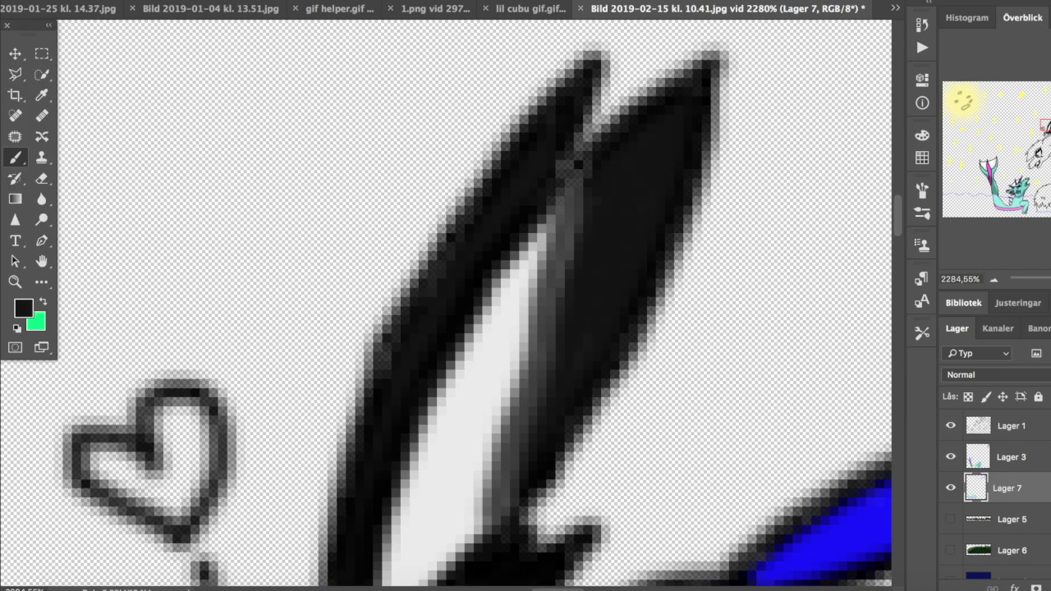
Fill the remaining light panel of the dragonfly's front wing with near-black on Lager 7.
{"action": "key", "text": "alt+bracketright"}
{"action": "scroll", "coordinate": [558, 150], "scroll_direction": "up", "scroll_amount": 3}
{"action": "left_click", "coordinate": [1007, 488]}
{"action": "mouse_move", "coordinate": [509, 526]}
{"action": "left_mouse_down"}
{"action": "mouse_move", "coordinate": [504, 270]}
{"action": "mouse_move", "coordinate": [575, 189]}
{"action": "left_mouse_up"}
Choose a strong red and paint the heart and the dragonfly's eye on Lager 3.
{"action": "left_click", "coordinate": [1010, 456]}
{"action": "left_click", "coordinate": [23, 308]}
{"action": "left_click_drag", "start_coordinate": [191, 75], "coordinate": [243, 50]}
{"action": "left_click", "coordinate": [409, 42]}
{"action": "mouse_move", "coordinate": [247, 316]}
{"action": "left_mouse_down"}
{"action": "mouse_move", "coordinate": [243, 350]}
{"action": "mouse_move", "coordinate": [269, 375]}
{"action": "mouse_move", "coordinate": [206, 370]}
{"action": "left_mouse_up"}
{"action": "scroll", "coordinate": [355, 292], "scroll_direction": "down", "scroll_amount": 5}
Choose a light pink and paint the dragonfly's tongue on Lager 3.
{"action": "left_click", "coordinate": [23, 308]}
{"action": "left_click", "coordinate": [263, 71]}
{"action": "left_click", "coordinate": [117, 59]}
{"action": "left_click", "coordinate": [411, 40]}
{"action": "scroll", "coordinate": [323, 372], "scroll_direction": "down", "scroll_amount": 6}
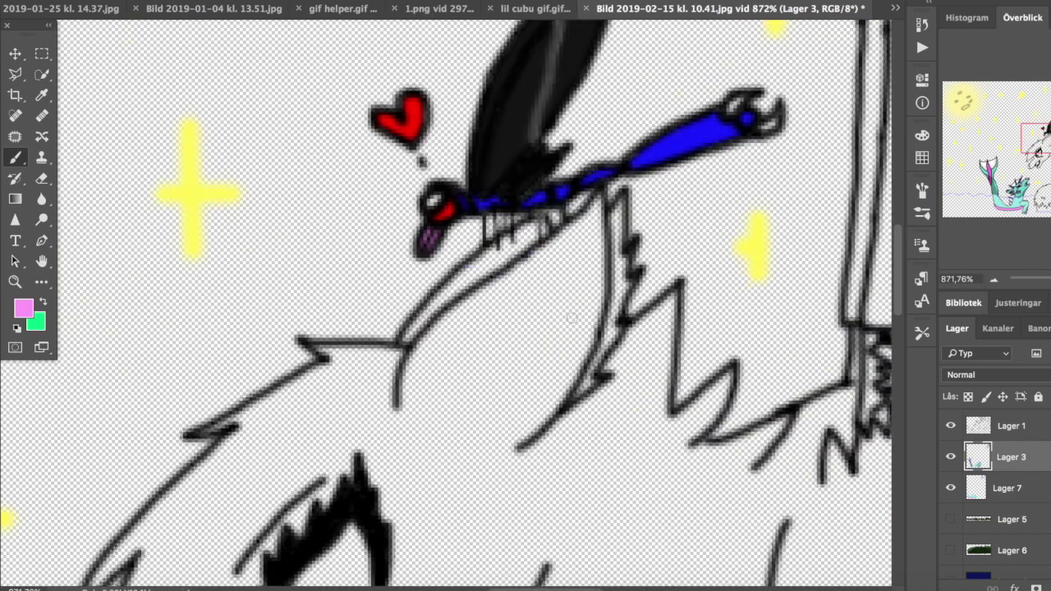
Choose near-black and block in the winged animal's head, neck, body, legs and upper tail on Lager 3.
{"action": "scroll", "coordinate": [572, 317], "scroll_direction": "up", "scroll_amount": 2}
{"action": "scroll", "coordinate": [378, 328], "scroll_direction": "down", "scroll_amount": 4}
{"action": "scroll", "coordinate": [378, 329], "scroll_direction": "up", "scroll_amount": 1}
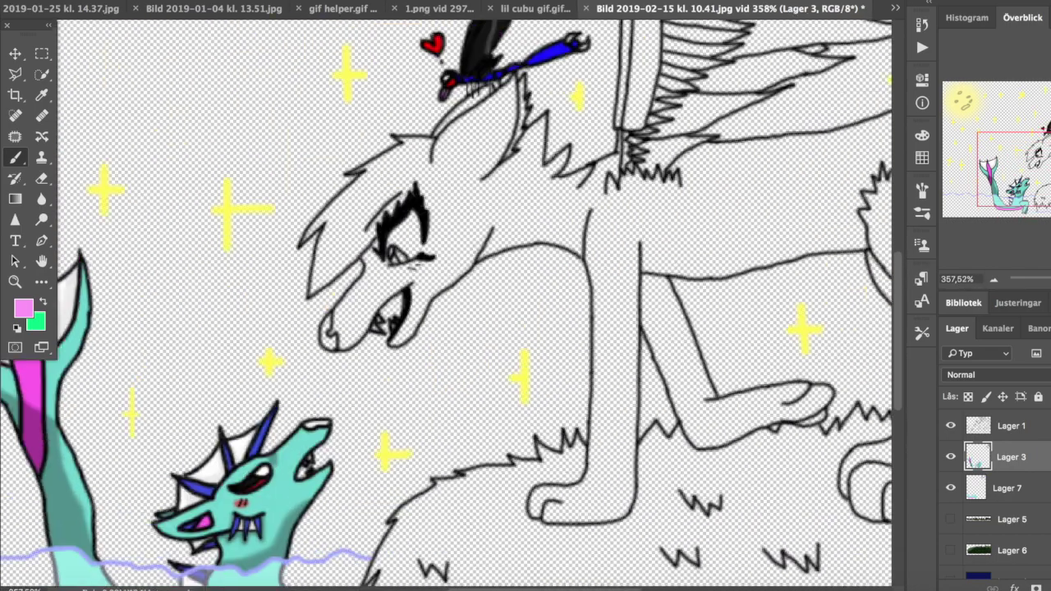
{"action": "left_click", "coordinate": [440, 8]}
{"action": "left_click", "coordinate": [731, 8]}
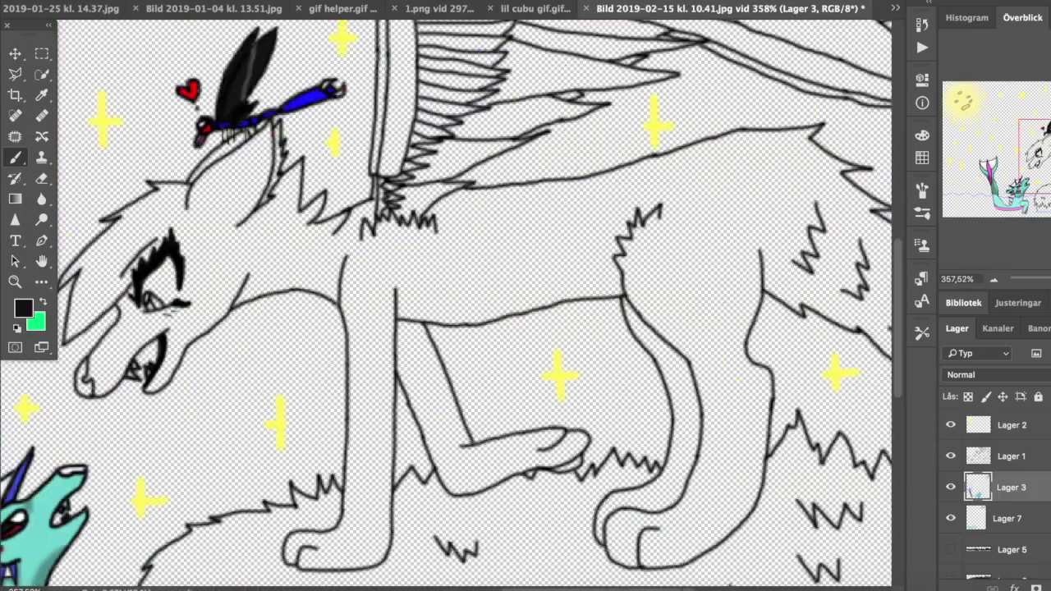
{"action": "scroll", "coordinate": [525, 329], "scroll_direction": "down", "scroll_amount": 2}
{"action": "right_click", "coordinate": [525, 329]}
{"action": "left_click_drag", "start_coordinate": [632, 243], "coordinate": [577, 261]}
{"action": "left_click_drag", "start_coordinate": [589, 221], "coordinate": [675, 229]}
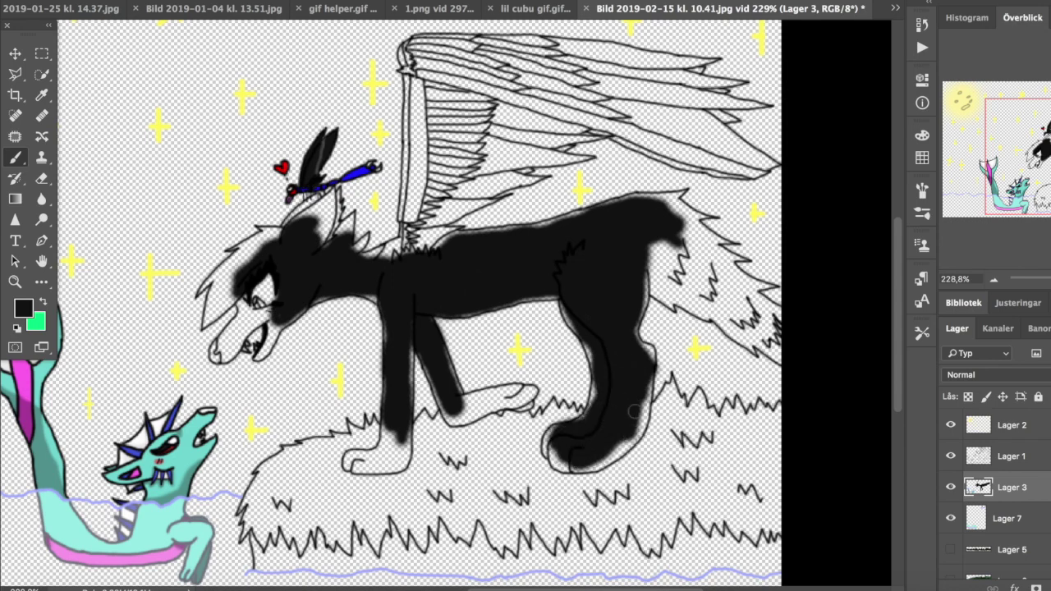
Clean up the near-black fill with a smaller brush and the eraser along the tail's underside and hind leg.
{"action": "right_click", "coordinate": [671, 224]}
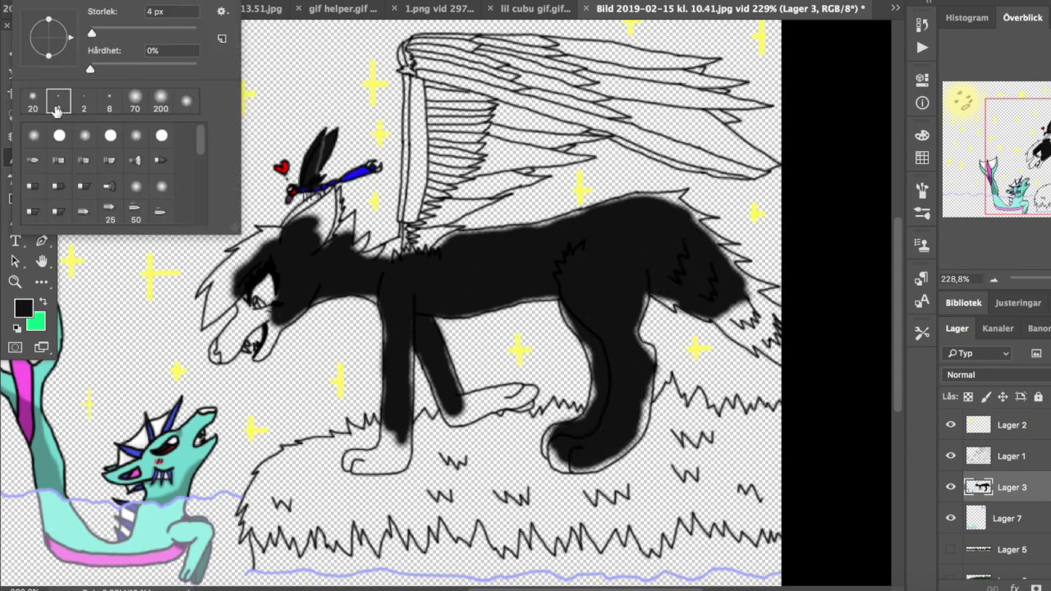
{"action": "scroll", "coordinate": [722, 368], "scroll_direction": "up", "scroll_amount": 5}
{"action": "key", "text": "e"}
{"action": "mouse_move", "coordinate": [355, 350]}
{"action": "left_mouse_down"}
{"action": "mouse_move", "coordinate": [349, 287]}
{"action": "mouse_move", "coordinate": [266, 220]}
{"action": "mouse_move", "coordinate": [287, 107]}
{"action": "left_mouse_up"}
{"action": "scroll", "coordinate": [502, 304], "scroll_direction": "up", "scroll_amount": 5}
{"action": "mouse_move", "coordinate": [502, 305]}
{"action": "left_mouse_down"}
{"action": "mouse_move", "coordinate": [400, 274]}
{"action": "mouse_move", "coordinate": [460, 327]}
{"action": "left_mouse_up"}
{"action": "key", "text": "e"}
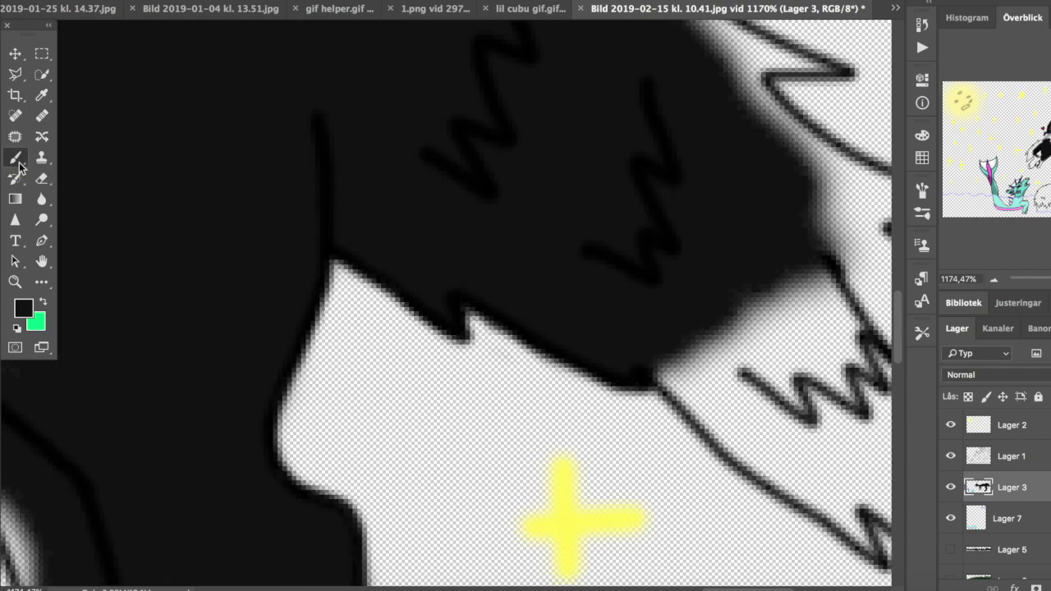
Fill the fur spikes along the tail's upper edge and the rump with near-black up to the outline.
{"action": "left_click", "coordinate": [18, 162]}
{"action": "scroll", "coordinate": [734, 312], "scroll_direction": "down", "scroll_amount": 10}
{"action": "mouse_move", "coordinate": [735, 435]}
{"action": "left_mouse_down"}
{"action": "mouse_move", "coordinate": [718, 363]}
{"action": "mouse_move", "coordinate": [578, 211]}
{"action": "mouse_move", "coordinate": [521, 198]}
{"action": "mouse_move", "coordinate": [521, 133]}
{"action": "mouse_move", "coordinate": [427, 57]}
{"action": "left_mouse_up"}
{"action": "scroll", "coordinate": [462, 247], "scroll_direction": "up", "scroll_amount": 5}
{"action": "mouse_move", "coordinate": [463, 247]}
{"action": "left_mouse_down"}
{"action": "mouse_move", "coordinate": [340, 172]}
{"action": "mouse_move", "coordinate": [71, 181]}
{"action": "left_mouse_up"}
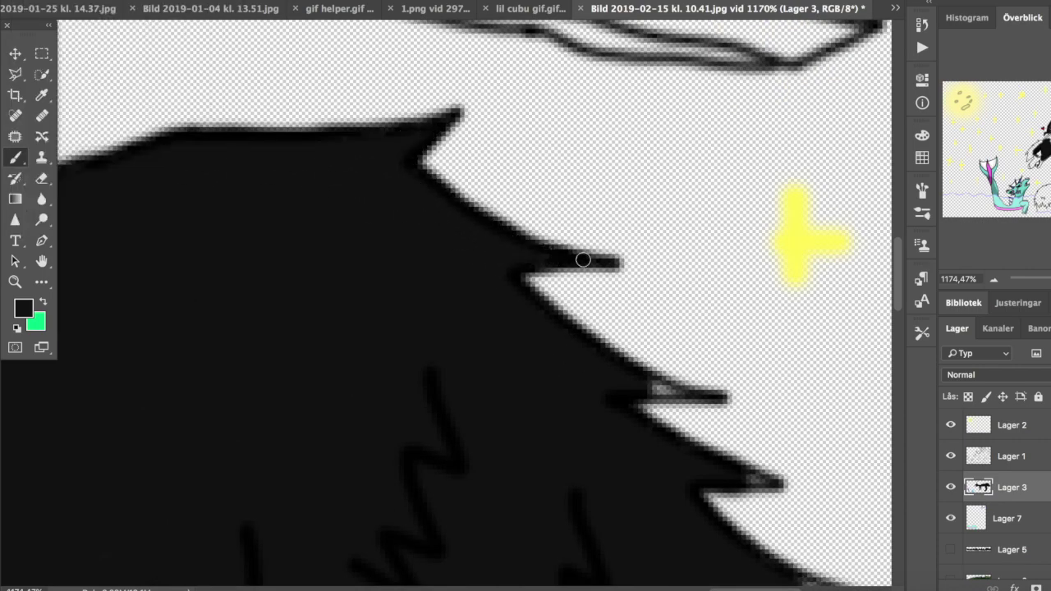
{"action": "scroll", "coordinate": [753, 482], "scroll_direction": "up", "scroll_amount": 5}
{"action": "mouse_move", "coordinate": [727, 232]}
{"action": "left_mouse_down"}
{"action": "mouse_move", "coordinate": [374, 330]}
{"action": "mouse_move", "coordinate": [140, 364]}
{"action": "left_mouse_up"}
{"action": "scroll", "coordinate": [140, 364], "scroll_direction": "up", "scroll_amount": 5}
{"action": "mouse_move", "coordinate": [481, 338]}
{"action": "left_mouse_down"}
{"action": "mouse_move", "coordinate": [430, 377]}
{"action": "mouse_move", "coordinate": [123, 437]}
{"action": "mouse_move", "coordinate": [204, 402]}
{"action": "mouse_move", "coordinate": [166, 448]}
{"action": "mouse_move", "coordinate": [329, 266]}
{"action": "mouse_move", "coordinate": [387, 415]}
{"action": "mouse_move", "coordinate": [338, 291]}
{"action": "mouse_move", "coordinate": [422, 359]}
{"action": "left_mouse_up"}
Extend the near-black fill to the outlines of the winged animal's hind legs.
{"action": "scroll", "coordinate": [205, 402], "scroll_direction": "left", "scroll_amount": 5}
{"action": "scroll", "coordinate": [423, 359], "scroll_direction": "right", "scroll_amount": 5}
{"action": "mouse_move", "coordinate": [593, 392]}
{"action": "left_mouse_down"}
{"action": "mouse_move", "coordinate": [558, 402]}
{"action": "mouse_move", "coordinate": [550, 288]}
{"action": "mouse_move", "coordinate": [561, 456]}
{"action": "mouse_move", "coordinate": [285, 408]}
{"action": "mouse_move", "coordinate": [334, 195]}
{"action": "mouse_move", "coordinate": [261, 46]}
{"action": "left_mouse_up"}
{"action": "right_click", "coordinate": [162, 212]}
{"action": "scroll", "coordinate": [422, 263], "scroll_direction": "up", "scroll_amount": 5}
{"action": "scroll", "coordinate": [549, 288], "scroll_direction": "left", "scroll_amount": 5}
{"action": "scroll", "coordinate": [549, 288], "scroll_direction": "down", "scroll_amount": 5}
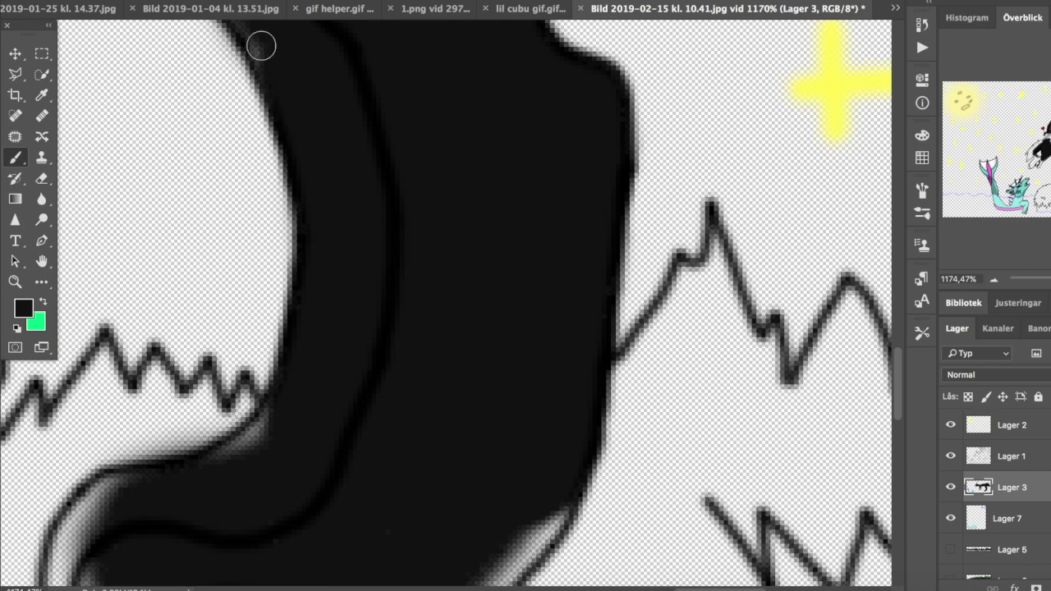
{"action": "scroll", "coordinate": [364, 152], "scroll_direction": "right", "scroll_amount": 10}
{"action": "scroll", "coordinate": [363, 152], "scroll_direction": "up", "scroll_amount": 5}
{"action": "mouse_move", "coordinate": [452, 199]}
{"action": "left_mouse_down"}
{"action": "mouse_move", "coordinate": [344, 235]}
{"action": "mouse_move", "coordinate": [320, 163]}
{"action": "mouse_move", "coordinate": [275, 115]}
{"action": "left_mouse_up"}
Fill the remaining edges of the winged animal's belly and front legs with near-black on Lager 3.
{"action": "scroll", "coordinate": [274, 115], "scroll_direction": "left", "scroll_amount": 5}
{"action": "left_click_drag", "start_coordinate": [443, 152], "coordinate": [92, 216]}
{"action": "key", "text": "b"}
{"action": "scroll", "coordinate": [535, 202], "scroll_direction": "left", "scroll_amount": 10}
{"action": "mouse_move", "coordinate": [535, 202]}
{"action": "left_mouse_down"}
{"action": "mouse_move", "coordinate": [371, 220]}
{"action": "mouse_move", "coordinate": [477, 465]}
{"action": "mouse_move", "coordinate": [334, 434]}
{"action": "mouse_move", "coordinate": [395, 544]}
{"action": "left_mouse_up"}
{"action": "scroll", "coordinate": [394, 544], "scroll_direction": "down", "scroll_amount": 4}
{"action": "mouse_move", "coordinate": [525, 492]}
{"action": "left_mouse_down"}
{"action": "mouse_move", "coordinate": [475, 375]}
{"action": "mouse_move", "coordinate": [488, 517]}
{"action": "mouse_move", "coordinate": [558, 509]}
{"action": "left_mouse_up"}
{"action": "scroll", "coordinate": [544, 418], "scroll_direction": "down", "scroll_amount": 4}
{"action": "left_click_drag", "start_coordinate": [545, 418], "coordinate": [462, 473]}
Fill the neck, the fur spikes behind the head and the base of the ear with near-black.
{"action": "mouse_move", "coordinate": [251, 497]}
{"action": "left_mouse_down"}
{"action": "mouse_move", "coordinate": [183, 521]}
{"action": "mouse_move", "coordinate": [137, 232]}
{"action": "left_mouse_up"}
{"action": "scroll", "coordinate": [136, 233], "scroll_direction": "up", "scroll_amount": 6}
{"action": "mouse_move", "coordinate": [197, 402]}
{"action": "left_mouse_down"}
{"action": "mouse_move", "coordinate": [195, 183]}
{"action": "mouse_move", "coordinate": [98, 57]}
{"action": "left_mouse_up"}
{"action": "scroll", "coordinate": [522, 281], "scroll_direction": "up", "scroll_amount": 5}
{"action": "mouse_move", "coordinate": [523, 282]}
{"action": "left_mouse_down"}
{"action": "mouse_move", "coordinate": [281, 317]}
{"action": "mouse_move", "coordinate": [230, 386]}
{"action": "left_mouse_up"}
{"action": "scroll", "coordinate": [416, 282], "scroll_direction": "left", "scroll_amount": 8}
{"action": "mouse_move", "coordinate": [320, 327]}
{"action": "left_mouse_down"}
{"action": "mouse_move", "coordinate": [188, 258]}
{"action": "mouse_move", "coordinate": [148, 364]}
{"action": "mouse_move", "coordinate": [235, 383]}
{"action": "mouse_move", "coordinate": [85, 454]}
{"action": "mouse_move", "coordinate": [274, 375]}
{"action": "mouse_move", "coordinate": [143, 521]}
{"action": "mouse_move", "coordinate": [128, 567]}
{"action": "left_mouse_up"}
{"action": "scroll", "coordinate": [128, 409], "scroll_direction": "down", "scroll_amount": 5}
{"action": "left_click_drag", "start_coordinate": [108, 394], "coordinate": [71, 370]}
{"action": "mouse_move", "coordinate": [364, 221]}
{"action": "left_mouse_down"}
{"action": "mouse_move", "coordinate": [353, 285]}
{"action": "mouse_move", "coordinate": [412, 238]}
{"action": "mouse_move", "coordinate": [335, 336]}
{"action": "left_mouse_up"}
{"action": "scroll", "coordinate": [424, 307], "scroll_direction": "up", "scroll_amount": 5}
{"action": "mouse_move", "coordinate": [425, 307]}
{"action": "left_mouse_down"}
{"action": "mouse_move", "coordinate": [603, 183]}
{"action": "mouse_move", "coordinate": [605, 340]}
{"action": "left_mouse_up"}
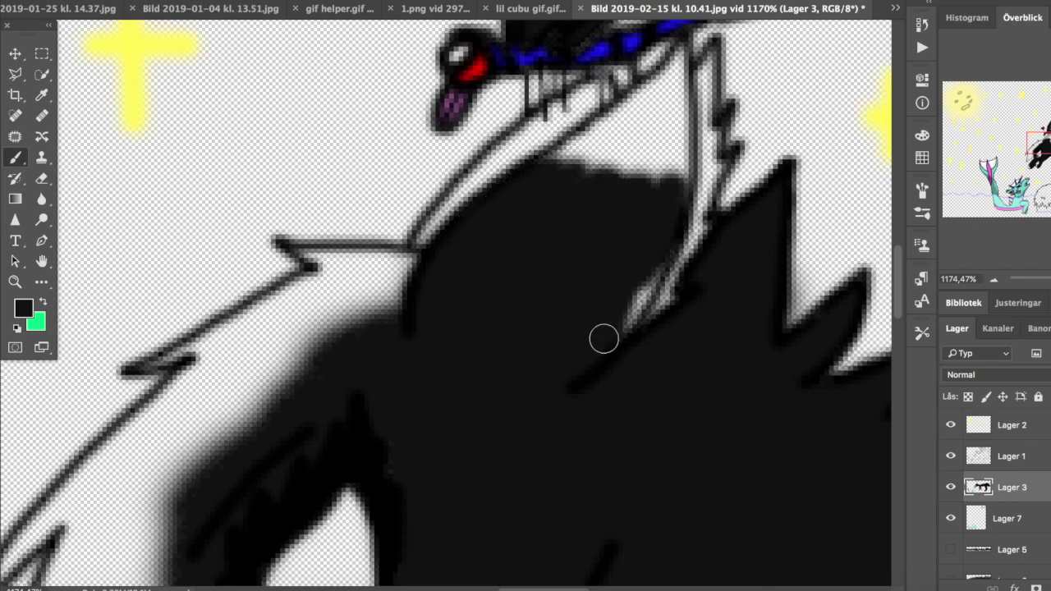
Paint the ear's outer rim near-black and shape an uneven dark edge along the forehead beside the mane.
{"action": "left_click_drag", "start_coordinate": [483, 176], "coordinate": [498, 159]}
{"action": "scroll", "coordinate": [497, 160], "scroll_direction": "down", "scroll_amount": 5}
{"action": "mouse_move", "coordinate": [353, 345]}
{"action": "left_mouse_down"}
{"action": "mouse_move", "coordinate": [333, 320]}
{"action": "mouse_move", "coordinate": [443, 99]}
{"action": "left_mouse_up"}
{"action": "scroll", "coordinate": [443, 99], "scroll_direction": "up", "scroll_amount": 5}
{"action": "mouse_move", "coordinate": [517, 246]}
{"action": "left_mouse_down"}
{"action": "mouse_move", "coordinate": [460, 312]}
{"action": "mouse_move", "coordinate": [369, 351]}
{"action": "left_mouse_up"}
{"action": "key", "text": "r"}
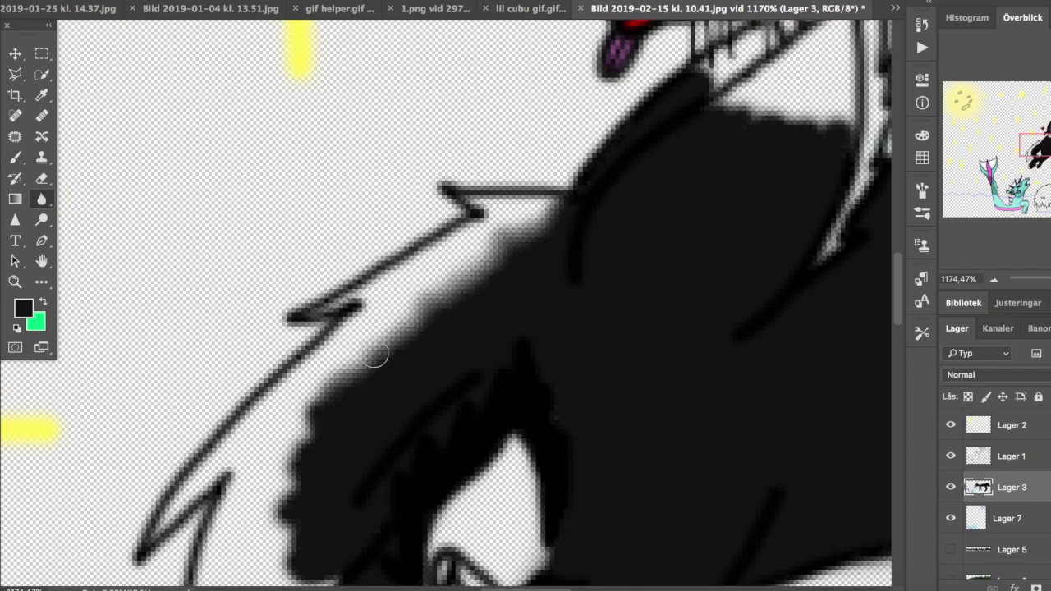
Paint the winged animal's mane bright green on Lager 7.
{"action": "scroll", "coordinate": [369, 351], "scroll_direction": "down", "scroll_amount": 5}
{"action": "left_click", "coordinate": [16, 160]}
{"action": "left_click", "coordinate": [1006, 518]}
{"action": "scroll", "coordinate": [468, 331], "scroll_direction": "down", "scroll_amount": 2}
{"action": "key", "text": "x"}
{"action": "mouse_move", "coordinate": [460, 230]}
{"action": "left_mouse_down"}
{"action": "mouse_move", "coordinate": [392, 261]}
{"action": "mouse_move", "coordinate": [345, 353]}
{"action": "mouse_move", "coordinate": [377, 430]}
{"action": "left_mouse_up"}
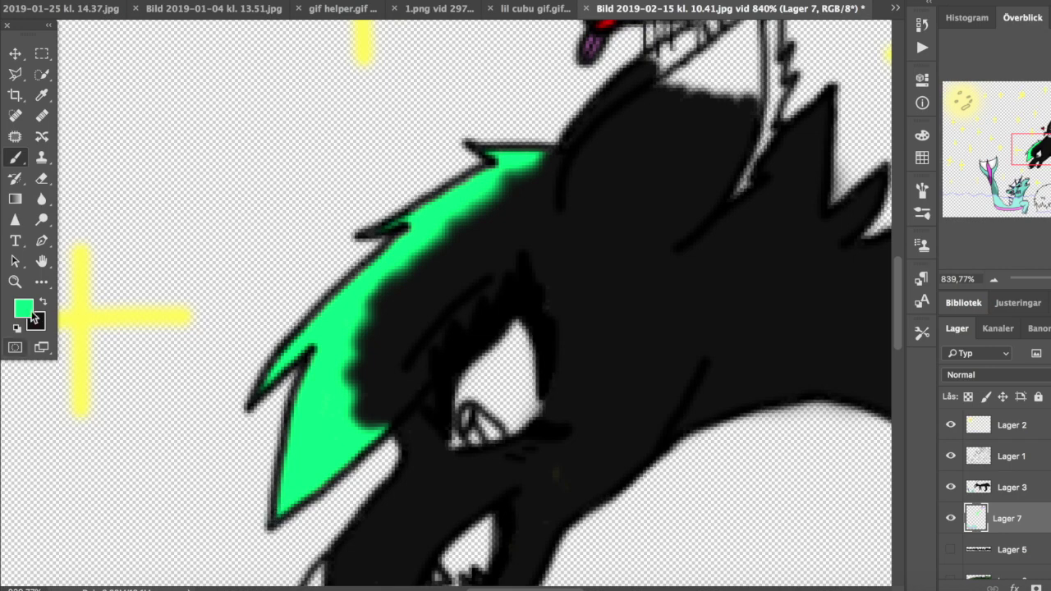
Add a red blush under the winged animal's eye on Lager 3 and paint its nose tip bright green.
{"action": "mouse_move", "coordinate": [435, 386]}
{"action": "left_mouse_down"}
{"action": "mouse_move", "coordinate": [400, 340]}
{"action": "mouse_move", "coordinate": [451, 387]}
{"action": "mouse_move", "coordinate": [399, 395]}
{"action": "mouse_move", "coordinate": [443, 404]}
{"action": "left_mouse_up"}
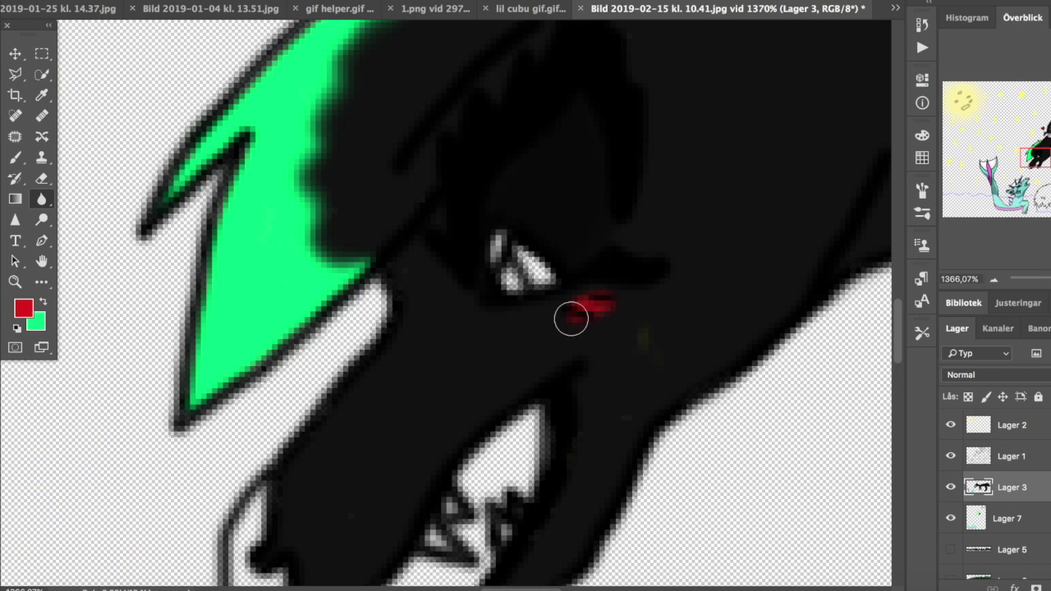
{"action": "key", "text": "b"}
{"action": "scroll", "coordinate": [496, 306], "scroll_direction": "down", "scroll_amount": 2}
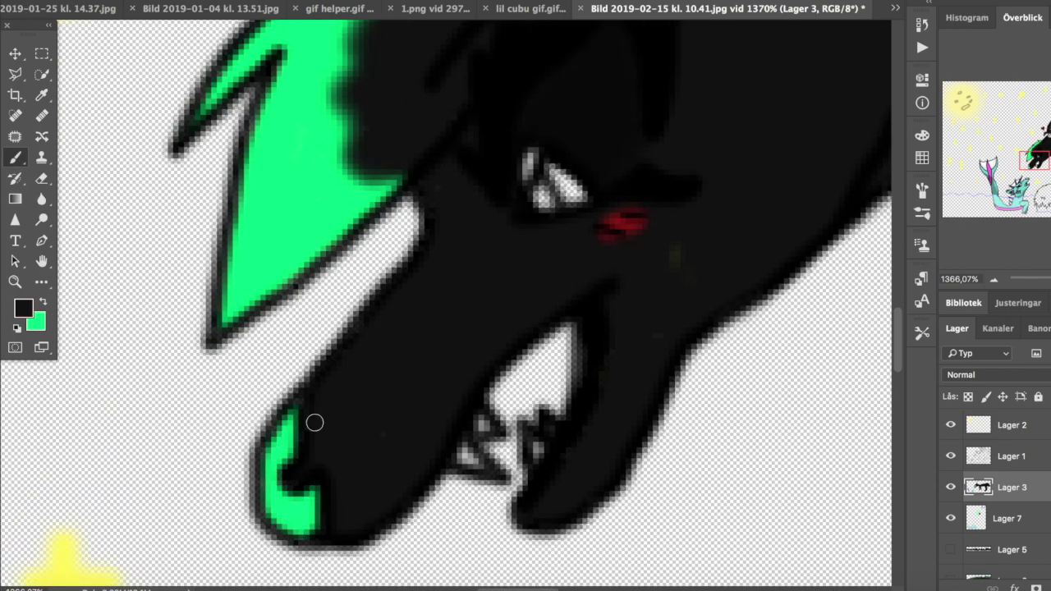
Paint the ear tip and the ear's narrow back edge bright green on Lager 7.
{"action": "scroll", "coordinate": [417, 418], "scroll_direction": "up", "scroll_amount": 5}
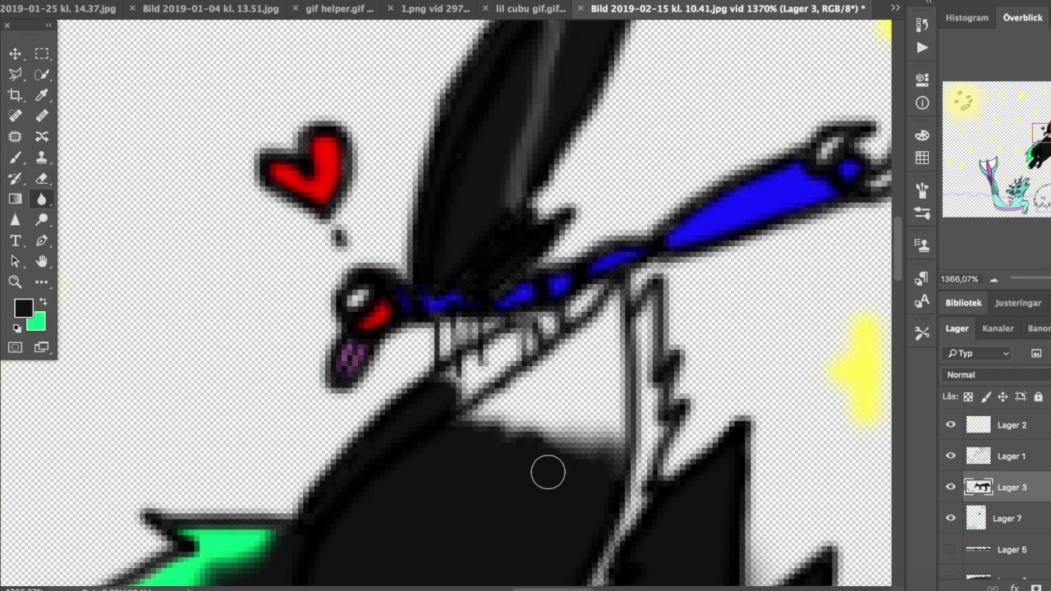
{"action": "left_click", "coordinate": [1007, 518]}
{"action": "mouse_move", "coordinate": [616, 444]}
{"action": "left_mouse_down"}
{"action": "mouse_move", "coordinate": [612, 421]}
{"action": "mouse_move", "coordinate": [501, 386]}
{"action": "mouse_move", "coordinate": [573, 339]}
{"action": "left_mouse_up"}
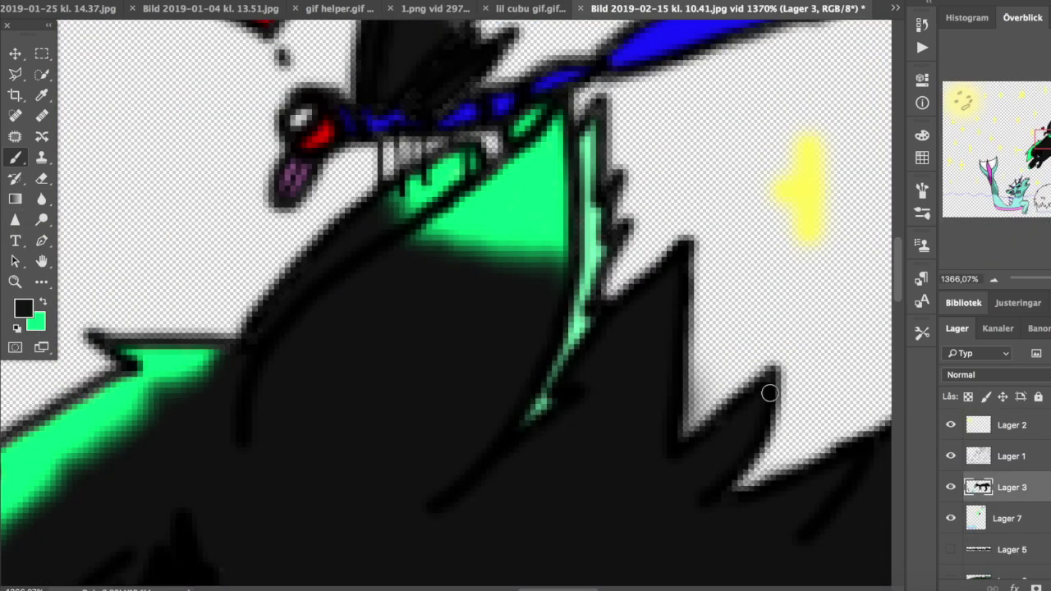
Extend the near-black on Lager 3 further into the tail and soften its edge toward the tip.
{"action": "scroll", "coordinate": [714, 385], "scroll_direction": "up", "scroll_amount": 10}
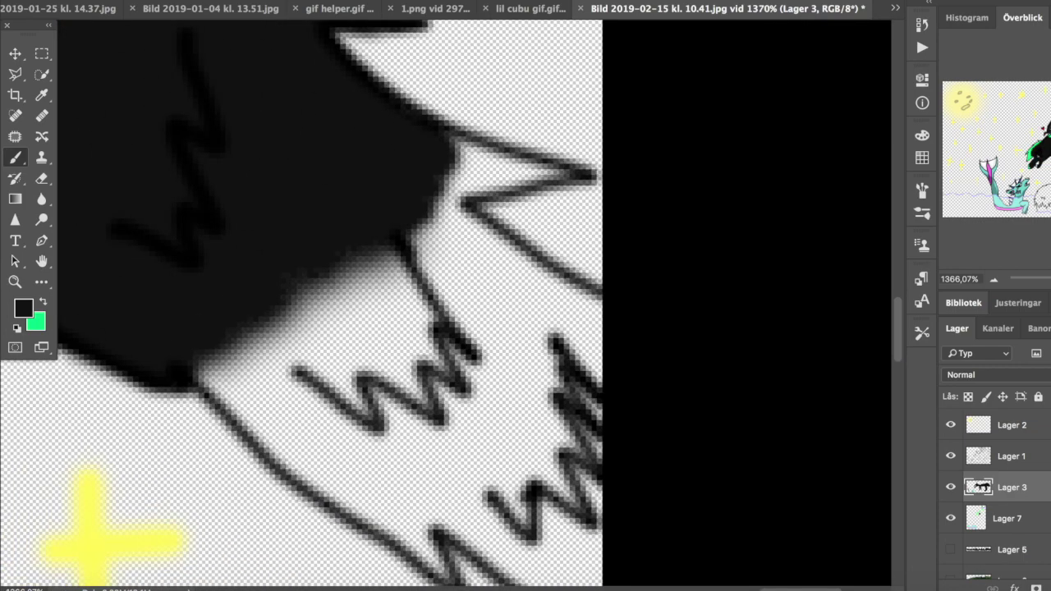
{"action": "mouse_move", "coordinate": [476, 247]}
{"action": "left_mouse_down"}
{"action": "mouse_move", "coordinate": [422, 200]}
{"action": "mouse_move", "coordinate": [509, 169]}
{"action": "mouse_move", "coordinate": [235, 375]}
{"action": "mouse_move", "coordinate": [443, 328]}
{"action": "left_mouse_up"}
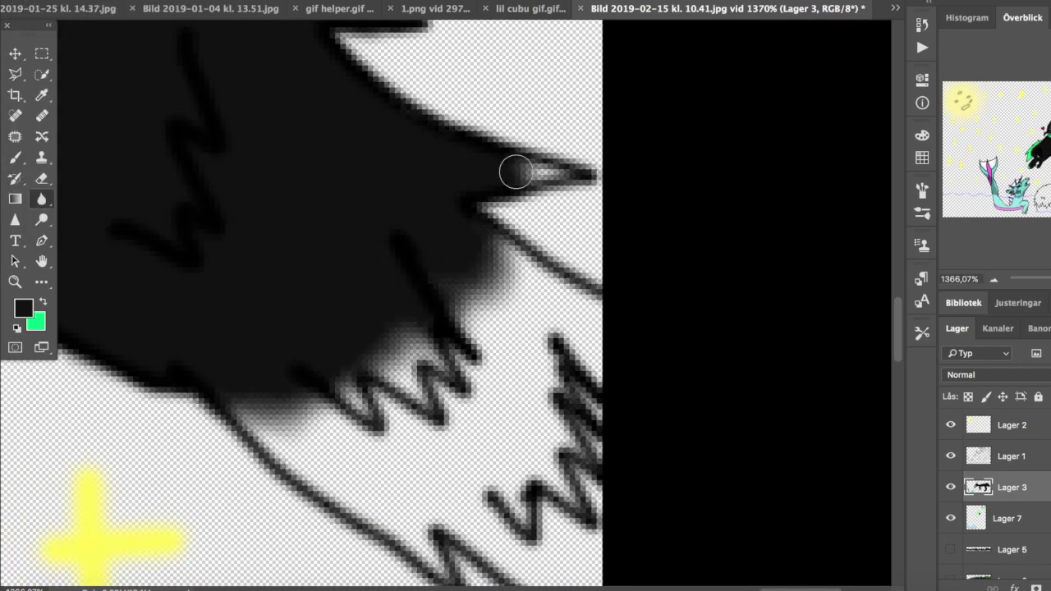
{"action": "key", "text": "b"}
Fill the rest of the tail with bright green on Lager 7.
{"action": "key", "text": "alt+bracketleft"}
{"action": "key", "text": "x"}
{"action": "mouse_move", "coordinate": [704, 416]}
{"action": "left_mouse_down"}
{"action": "mouse_move", "coordinate": [436, 285]}
{"action": "mouse_move", "coordinate": [584, 467]}
{"action": "mouse_move", "coordinate": [304, 377]}
{"action": "mouse_move", "coordinate": [402, 479]}
{"action": "left_mouse_up"}
{"action": "scroll", "coordinate": [402, 478], "scroll_direction": "down", "scroll_amount": 3}
{"action": "left_click_drag", "start_coordinate": [444, 369], "coordinate": [605, 453]}
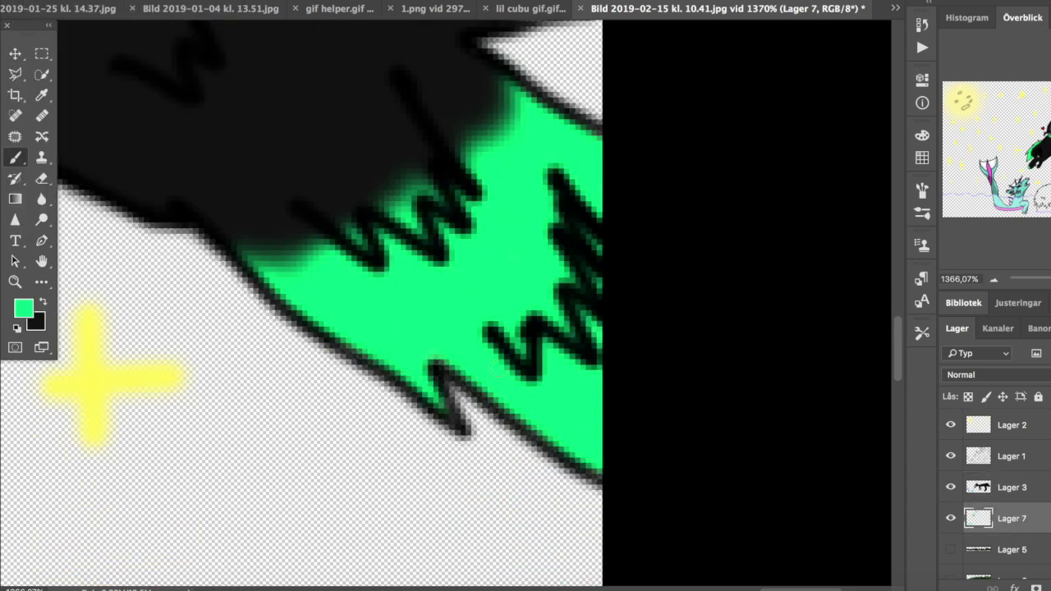
{"action": "scroll", "coordinate": [546, 223], "scroll_direction": "up", "scroll_amount": 4}
{"action": "scroll", "coordinate": [246, 364], "scroll_direction": "down", "scroll_amount": 6}
Erase the near-black from the hind paws on Lager 3 and shape a jagged fur edge above them.
{"action": "key", "text": "alt+bracketright"}
{"action": "mouse_move", "coordinate": [271, 329]}
{"action": "left_mouse_down"}
{"action": "mouse_move", "coordinate": [246, 364]}
{"action": "mouse_move", "coordinate": [673, 295]}
{"action": "left_mouse_up"}
{"action": "left_click_drag", "start_coordinate": [538, 268], "coordinate": [685, 284]}
{"action": "scroll", "coordinate": [685, 284], "scroll_direction": "down", "scroll_amount": 5}
{"action": "key", "text": "e"}
{"action": "mouse_move", "coordinate": [452, 296]}
{"action": "left_mouse_down"}
{"action": "mouse_move", "coordinate": [722, 386]}
{"action": "mouse_move", "coordinate": [386, 345]}
{"action": "mouse_move", "coordinate": [468, 492]}
{"action": "left_mouse_up"}
{"action": "scroll", "coordinate": [468, 493], "scroll_direction": "down", "scroll_amount": 3}
{"action": "mouse_move", "coordinate": [567, 443]}
{"action": "left_mouse_down"}
{"action": "mouse_move", "coordinate": [427, 312]}
{"action": "mouse_move", "coordinate": [493, 335]}
{"action": "left_mouse_up"}
{"action": "key", "text": "b"}
{"action": "mouse_move", "coordinate": [402, 131]}
{"action": "left_mouse_down"}
{"action": "mouse_move", "coordinate": [411, 106]}
{"action": "mouse_move", "coordinate": [518, 271]}
{"action": "mouse_move", "coordinate": [649, 312]}
{"action": "mouse_move", "coordinate": [596, 196]}
{"action": "left_mouse_up"}
{"action": "mouse_move", "coordinate": [460, 162]}
{"action": "left_mouse_down"}
{"action": "mouse_move", "coordinate": [521, 309]}
{"action": "mouse_move", "coordinate": [649, 345]}
{"action": "left_mouse_up"}
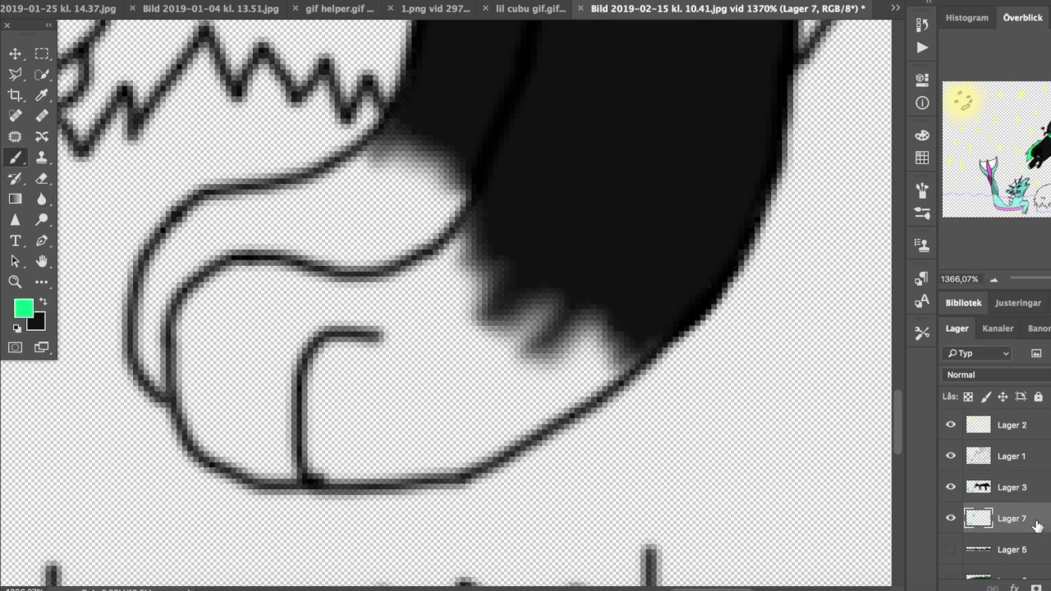
Paint the winged animal's paws bright green on Lager 7, including both hind paws.
{"action": "mouse_move", "coordinate": [448, 188]}
{"action": "left_mouse_down"}
{"action": "mouse_move", "coordinate": [156, 247]}
{"action": "mouse_move", "coordinate": [172, 306]}
{"action": "mouse_move", "coordinate": [526, 361]}
{"action": "mouse_move", "coordinate": [427, 460]}
{"action": "mouse_move", "coordinate": [210, 419]}
{"action": "left_mouse_up"}
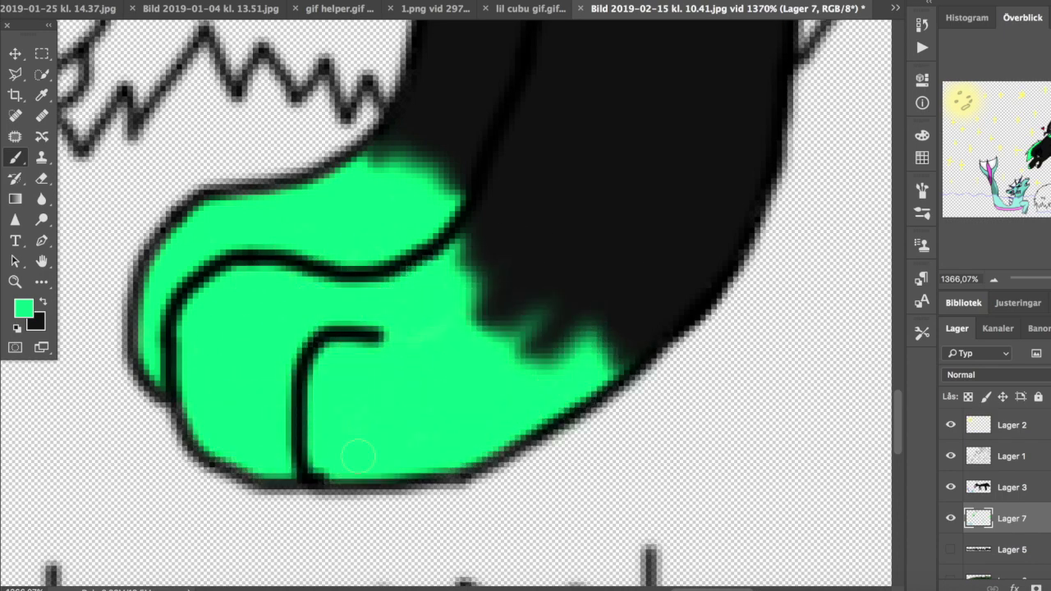
{"action": "scroll", "coordinate": [379, 465], "scroll_direction": "down", "scroll_amount": 5}
{"action": "scroll", "coordinate": [389, 279], "scroll_direction": "up", "scroll_amount": 5}
{"action": "mouse_move", "coordinate": [497, 215]}
{"action": "left_mouse_down"}
{"action": "mouse_move", "coordinate": [329, 328]}
{"action": "mouse_move", "coordinate": [312, 421]}
{"action": "mouse_move", "coordinate": [485, 386]}
{"action": "mouse_move", "coordinate": [542, 247]}
{"action": "mouse_move", "coordinate": [608, 345]}
{"action": "mouse_move", "coordinate": [575, 427]}
{"action": "left_mouse_up"}
{"action": "scroll", "coordinate": [585, 305], "scroll_direction": "up", "scroll_amount": 5}
{"action": "mouse_move", "coordinate": [585, 305]}
{"action": "left_mouse_down"}
{"action": "mouse_move", "coordinate": [460, 296]}
{"action": "mouse_move", "coordinate": [699, 247]}
{"action": "mouse_move", "coordinate": [649, 344]}
{"action": "mouse_move", "coordinate": [398, 389]}
{"action": "mouse_move", "coordinate": [361, 427]}
{"action": "left_mouse_up"}
{"action": "key", "text": "super+0"}
Choose a bright red and paint the winged animal's iris on Lager 3.
{"action": "scroll", "coordinate": [423, 333], "scroll_direction": "up", "scroll_amount": 10}
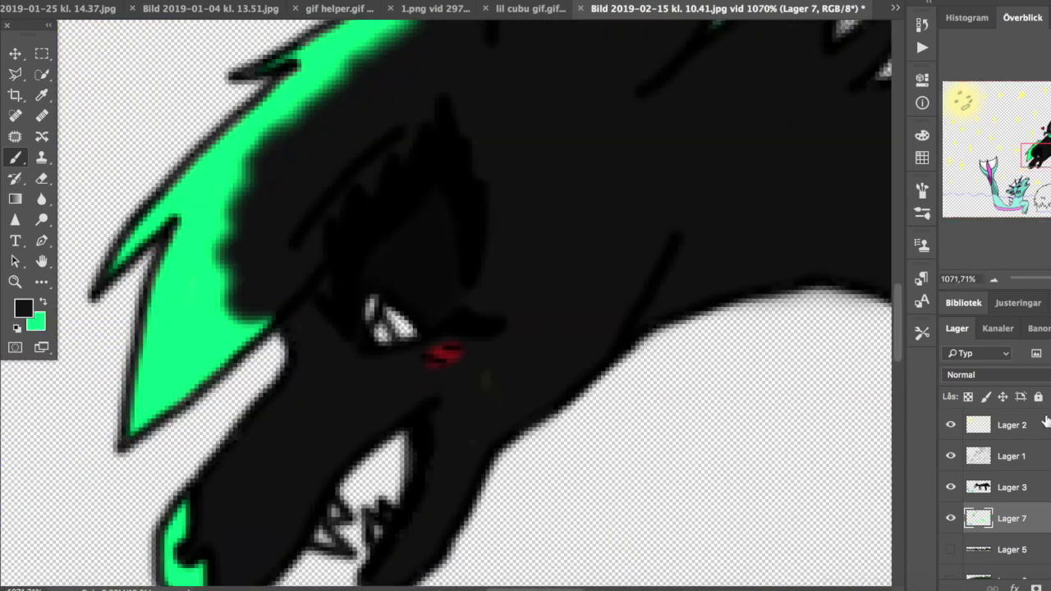
{"action": "left_click", "coordinate": [1012, 487]}
{"action": "left_click", "coordinate": [23, 308]}
{"action": "left_click", "coordinate": [411, 40]}
{"action": "left_click_drag", "start_coordinate": [321, 316], "coordinate": [364, 367]}
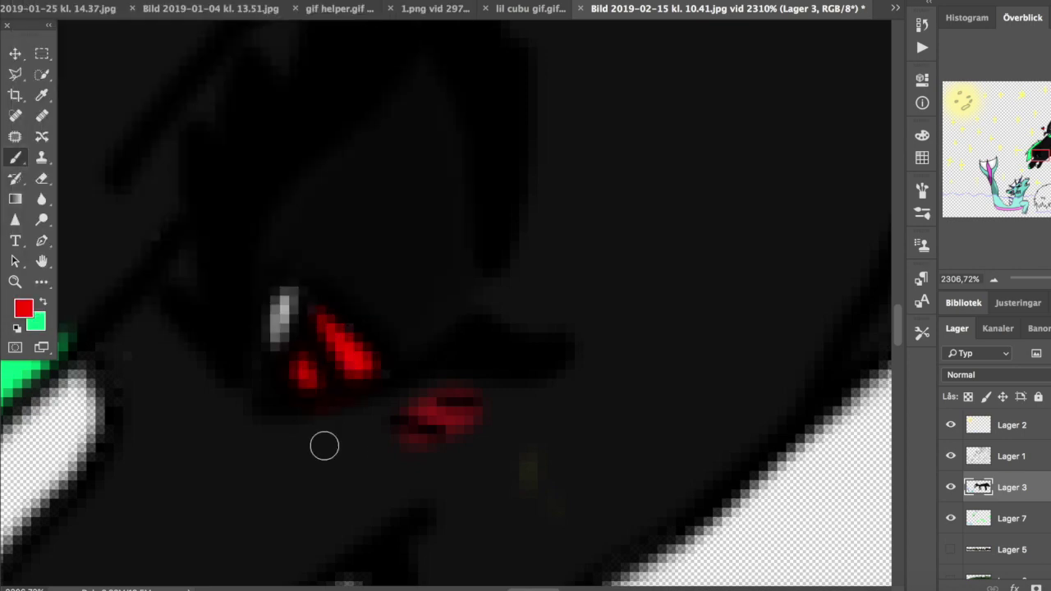
{"action": "left_click", "coordinate": [324, 446], "text": "alt"}
{"action": "scroll", "coordinate": [561, 239], "scroll_direction": "down", "scroll_amount": 10}
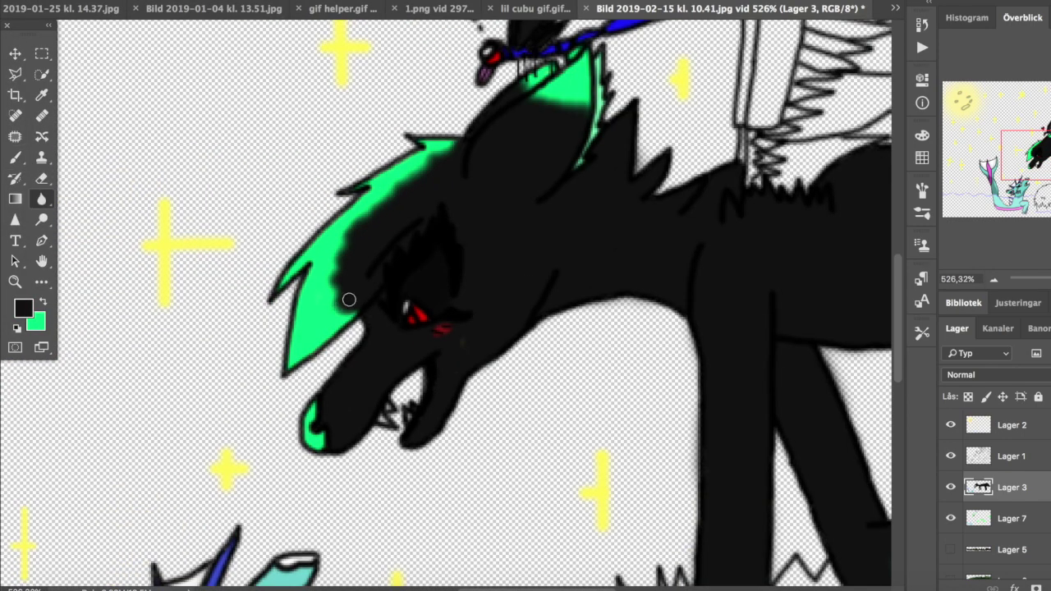
Choose a light grey and paint the short inner feathers and long lower feathers of the wing on Lager 3.
{"action": "scroll", "coordinate": [748, 298], "scroll_direction": "up", "scroll_amount": 5}
{"action": "scroll", "coordinate": [749, 298], "scroll_direction": "right", "scroll_amount": 5}
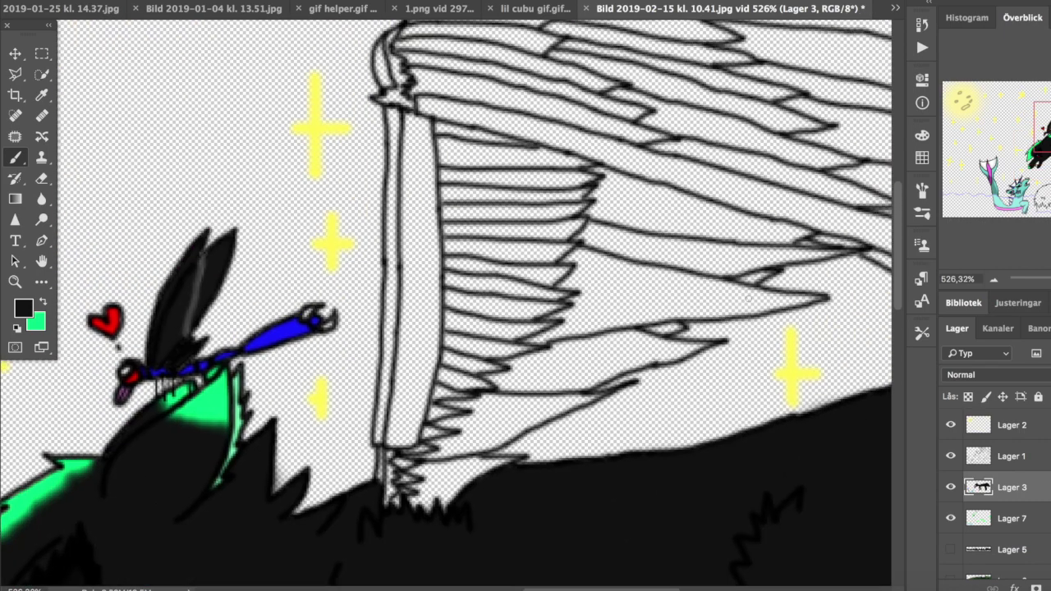
{"action": "left_click", "coordinate": [23, 308]}
{"action": "left_click", "coordinate": [21, 58]}
{"action": "left_click", "coordinate": [411, 40]}
{"action": "right_click", "coordinate": [82, 49]}
{"action": "left_click", "coordinate": [82, 105]}
{"action": "mouse_move", "coordinate": [641, 210]}
{"action": "left_mouse_down"}
{"action": "mouse_move", "coordinate": [548, 175]}
{"action": "mouse_move", "coordinate": [645, 211]}
{"action": "mouse_move", "coordinate": [629, 270]}
{"action": "mouse_move", "coordinate": [509, 369]}
{"action": "mouse_move", "coordinate": [626, 315]}
{"action": "left_mouse_up"}
{"action": "right_click", "coordinate": [82, 49]}
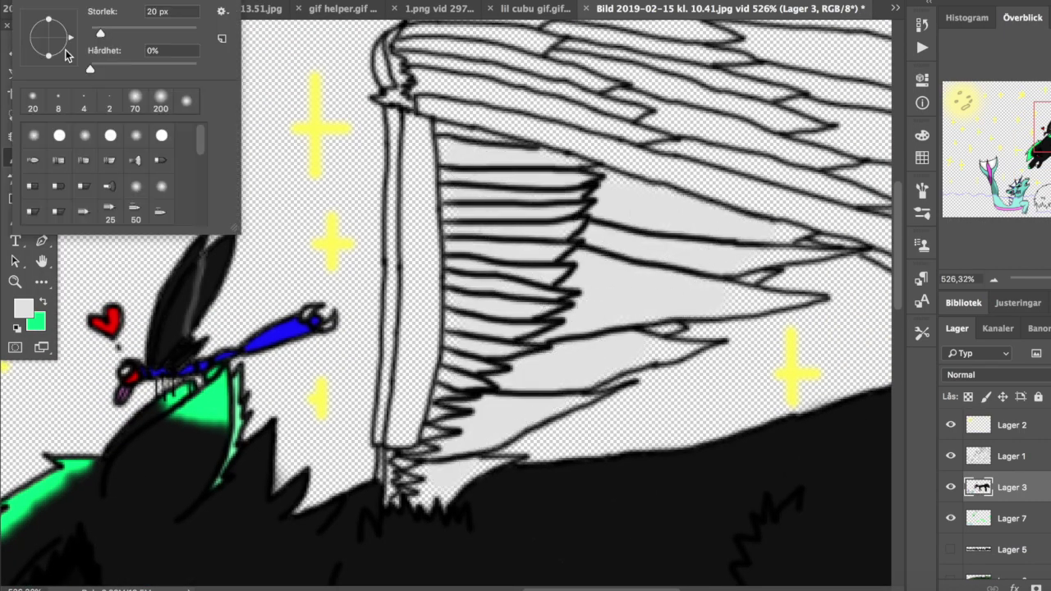
Fill the gaps between the wing's short inner feathers and along the lower feathers with light grey.
{"action": "scroll", "coordinate": [501, 575], "scroll_direction": "up", "scroll_amount": 5}
{"action": "scroll", "coordinate": [293, 257], "scroll_direction": "up", "scroll_amount": 5}
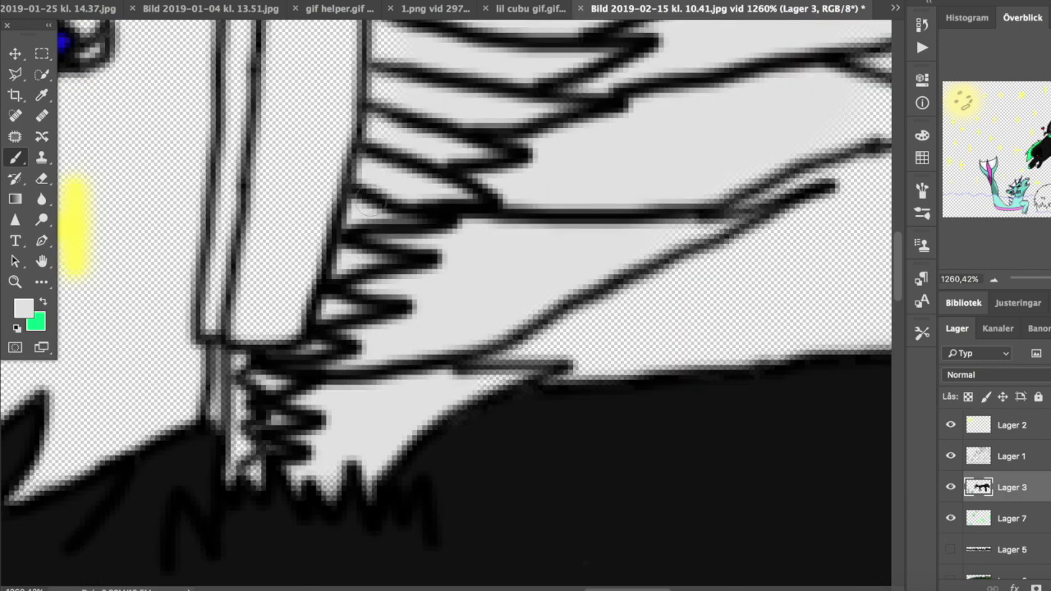
{"action": "scroll", "coordinate": [469, 340], "scroll_direction": "up", "scroll_amount": 2}
{"action": "scroll", "coordinate": [469, 340], "scroll_direction": "right", "scroll_amount": 2}
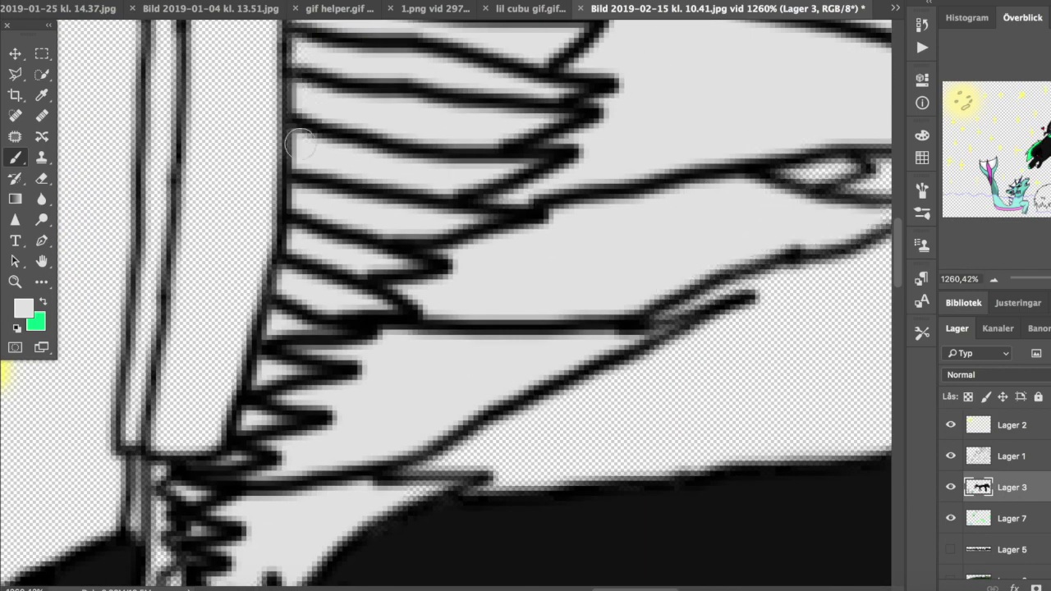
{"action": "scroll", "coordinate": [624, 276], "scroll_direction": "left", "scroll_amount": 5}
{"action": "scroll", "coordinate": [633, 295], "scroll_direction": "right", "scroll_amount": 2}
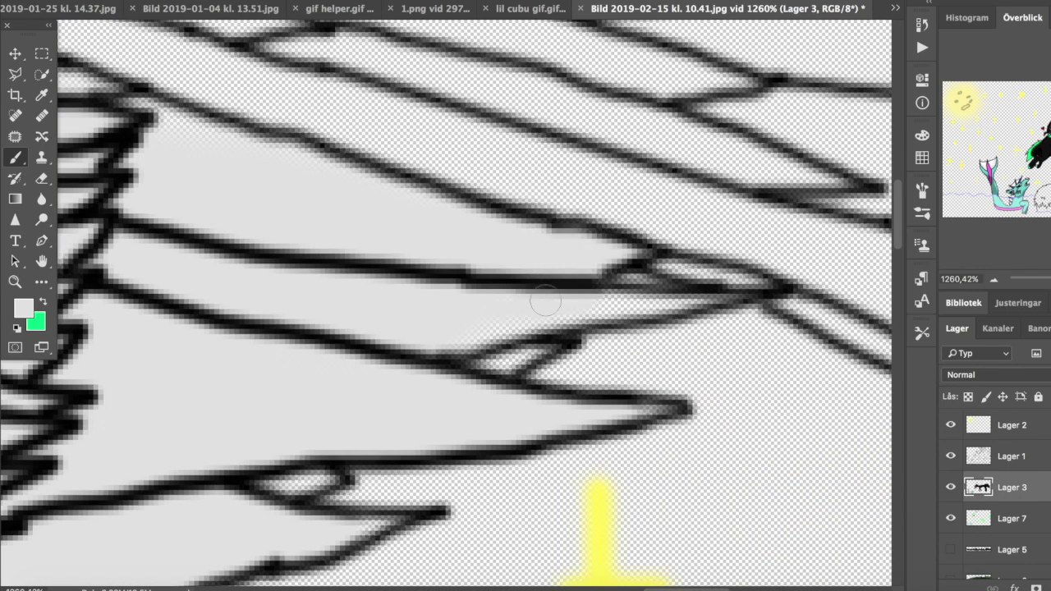
{"action": "scroll", "coordinate": [664, 239], "scroll_direction": "left", "scroll_amount": 3}
{"action": "scroll", "coordinate": [411, 205], "scroll_direction": "left", "scroll_amount": 4}
{"action": "scroll", "coordinate": [176, 140], "scroll_direction": "up", "scroll_amount": 3}
{"action": "left_click_drag", "start_coordinate": [180, 138], "coordinate": [381, 188]}
Extend the light grey to the tips of the lower feathers and tidy the fill at the wing's base.
{"action": "scroll", "coordinate": [237, 223], "scroll_direction": "down", "scroll_amount": 5}
{"action": "scroll", "coordinate": [520, 405], "scroll_direction": "left", "scroll_amount": 2}
{"action": "right_click", "coordinate": [244, 429]}
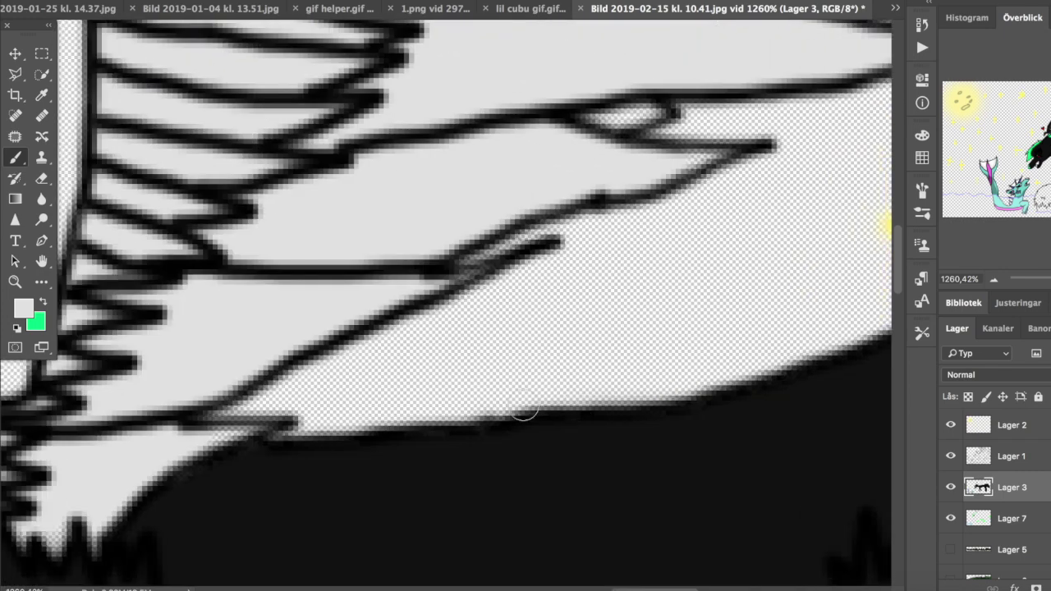
{"action": "left_click", "coordinate": [244, 429]}
{"action": "scroll", "coordinate": [259, 321], "scroll_direction": "down", "scroll_amount": 2}
{"action": "scroll", "coordinate": [260, 321], "scroll_direction": "left", "scroll_amount": 3}
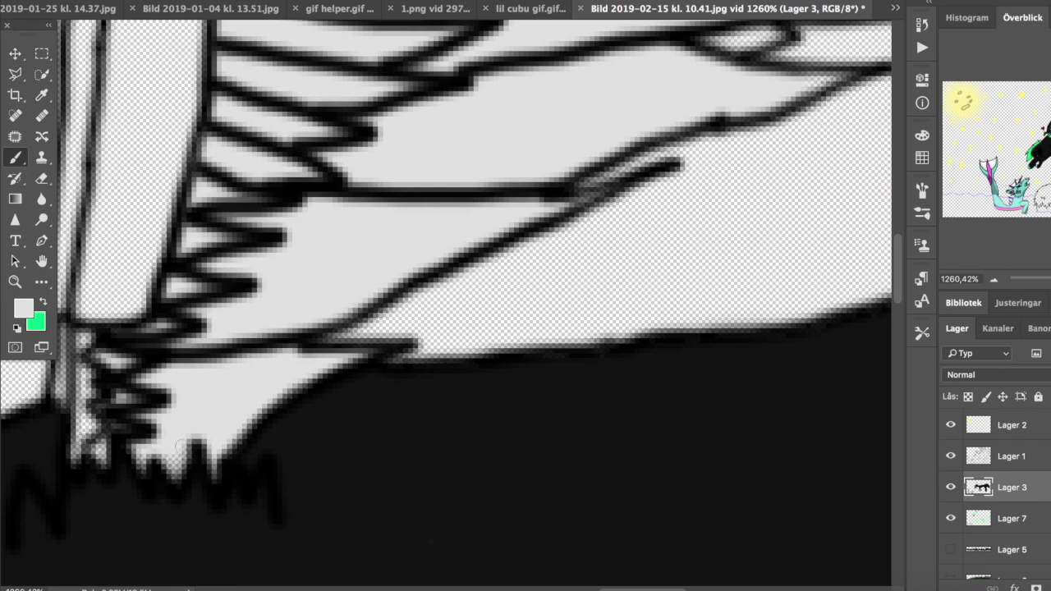
{"action": "scroll", "coordinate": [605, 193], "scroll_direction": "up", "scroll_amount": 5}
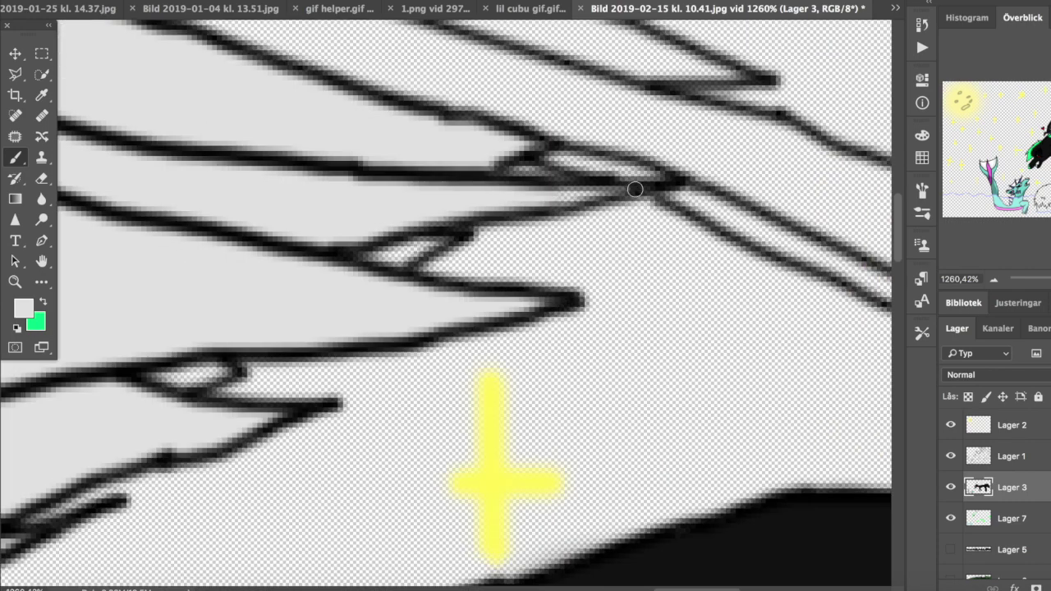
{"action": "scroll", "coordinate": [604, 291], "scroll_direction": "down", "scroll_amount": 5}
Switch to the soft 70 px brush and block in the wing's long upper feathers with light grey.
{"action": "right_click", "coordinate": [364, 105]}
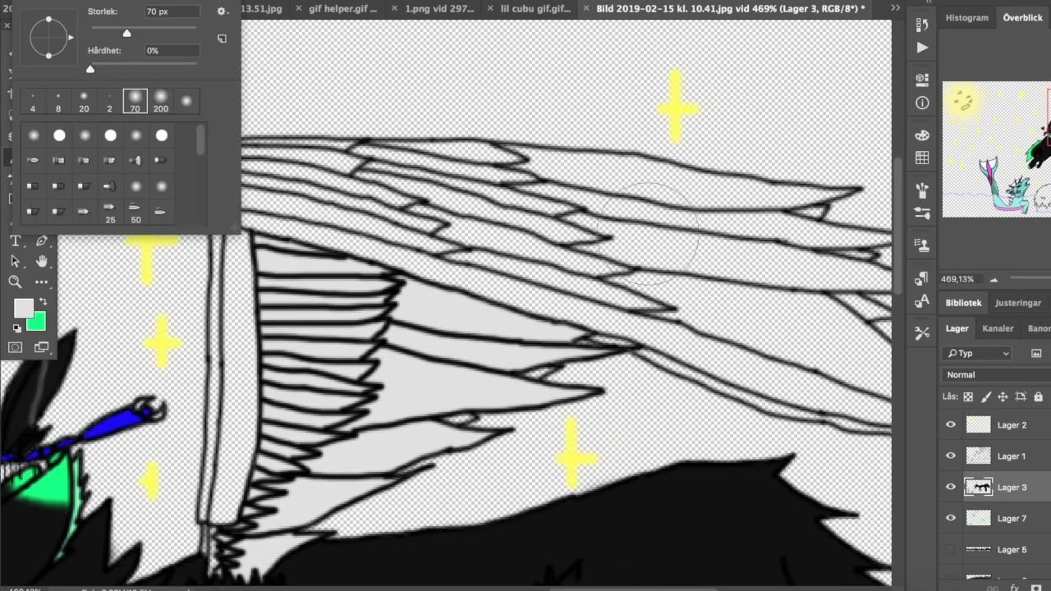
{"action": "left_click", "coordinate": [298, 158]}
{"action": "mouse_move", "coordinate": [300, 157]}
{"action": "left_mouse_down"}
{"action": "mouse_move", "coordinate": [329, 197]}
{"action": "mouse_move", "coordinate": [454, 233]}
{"action": "mouse_move", "coordinate": [410, 169]}
{"action": "mouse_move", "coordinate": [513, 163]}
{"action": "mouse_move", "coordinate": [692, 194]}
{"action": "mouse_move", "coordinate": [557, 202]}
{"action": "mouse_move", "coordinate": [649, 228]}
{"action": "mouse_move", "coordinate": [758, 230]}
{"action": "mouse_move", "coordinate": [730, 298]}
{"action": "left_mouse_up"}
{"action": "scroll", "coordinate": [730, 298], "scroll_direction": "right", "scroll_amount": 5}
{"action": "left_click_drag", "start_coordinate": [591, 361], "coordinate": [520, 337]}
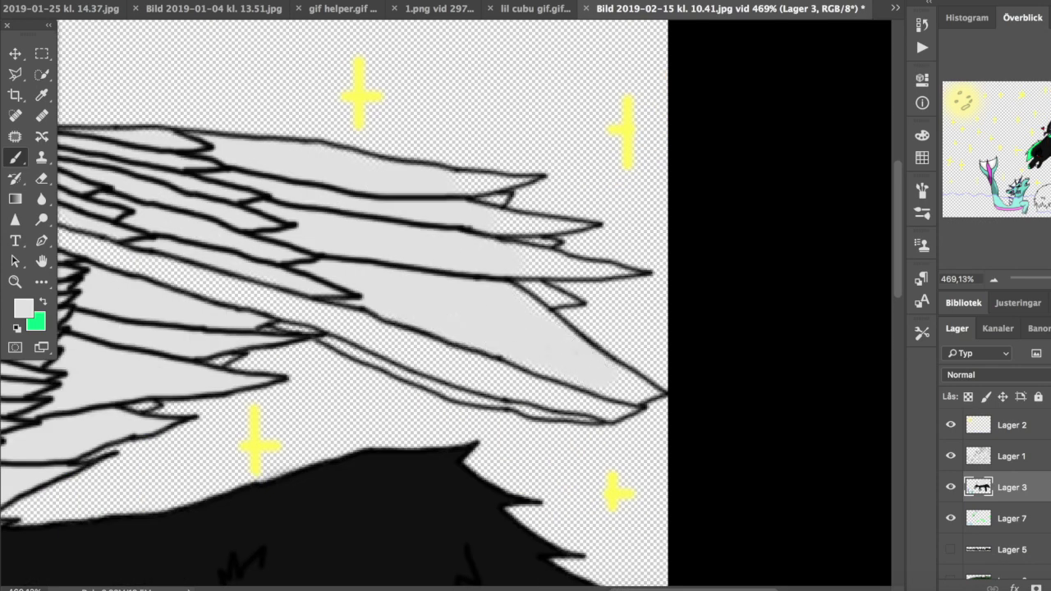
Touch up the light grey on the upper feathers from the wing's joint along its top edge.
{"action": "scroll", "coordinate": [555, 467], "scroll_direction": "left", "scroll_amount": 5}
{"action": "scroll", "coordinate": [555, 467], "scroll_direction": "up", "scroll_amount": 5}
{"action": "scroll", "coordinate": [555, 466], "scroll_direction": "down", "scroll_amount": 1}
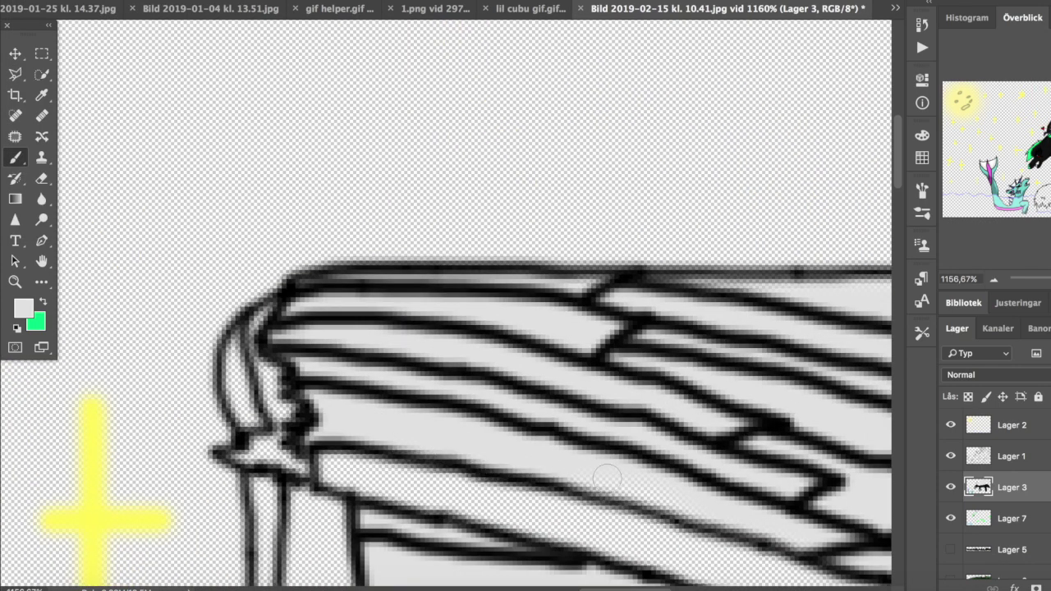
{"action": "scroll", "coordinate": [565, 293], "scroll_direction": "right", "scroll_amount": 3}
{"action": "scroll", "coordinate": [565, 293], "scroll_direction": "up", "scroll_amount": 2}
{"action": "scroll", "coordinate": [842, 394], "scroll_direction": "left", "scroll_amount": 4}
{"action": "scroll", "coordinate": [842, 394], "scroll_direction": "up", "scroll_amount": 2}
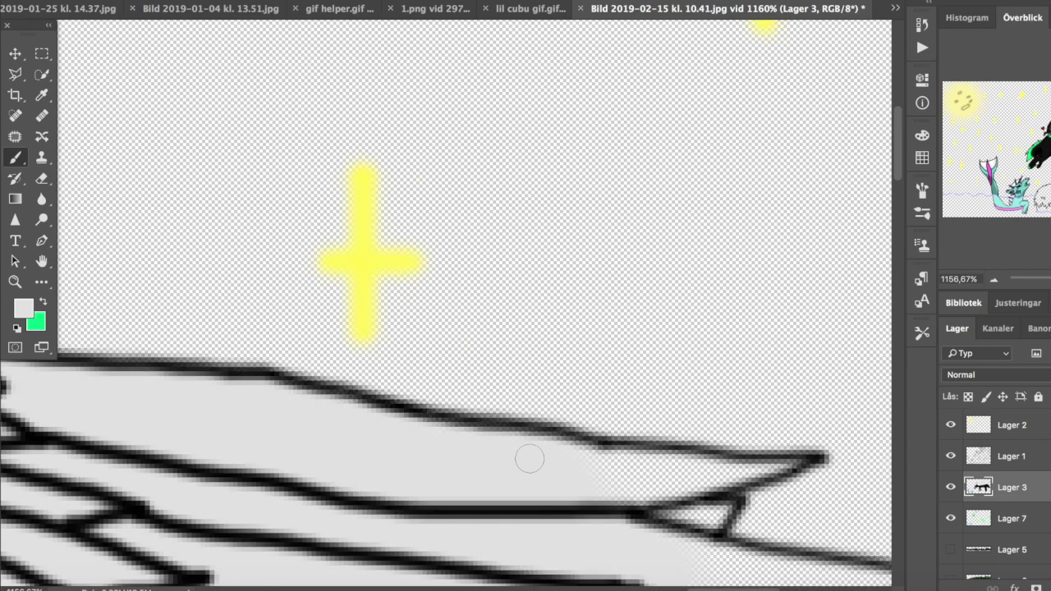
Extend the light grey to the tips of the wing's long upper feathers, down to the lowest one.
{"action": "scroll", "coordinate": [453, 304], "scroll_direction": "down", "scroll_amount": 4}
{"action": "scroll", "coordinate": [453, 305], "scroll_direction": "right", "scroll_amount": 3}
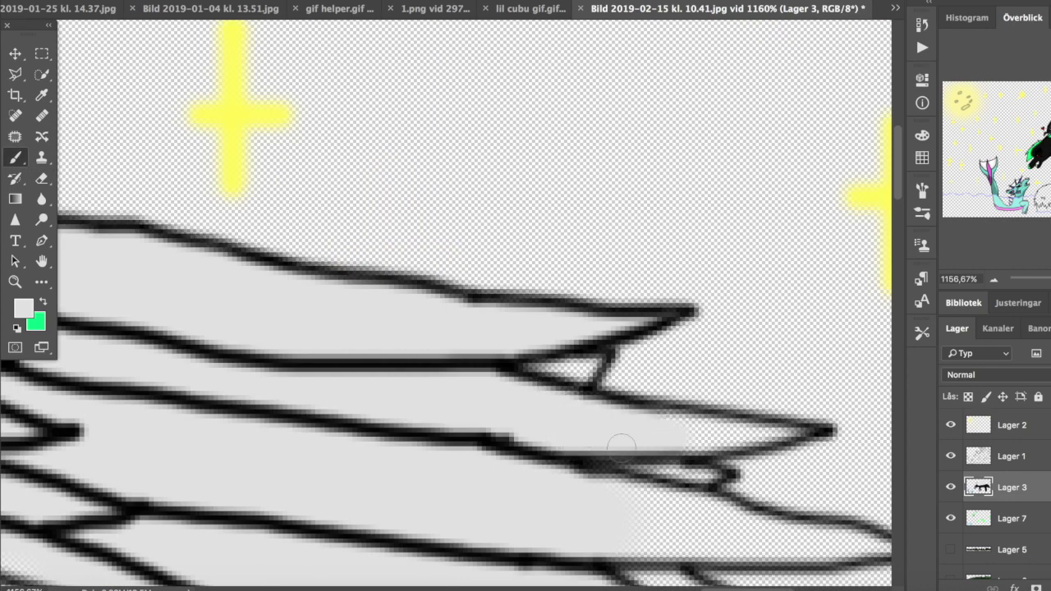
{"action": "right_click", "coordinate": [75, 75]}
{"action": "scroll", "coordinate": [574, 356], "scroll_direction": "down", "scroll_amount": 3}
{"action": "scroll", "coordinate": [575, 357], "scroll_direction": "right", "scroll_amount": 3}
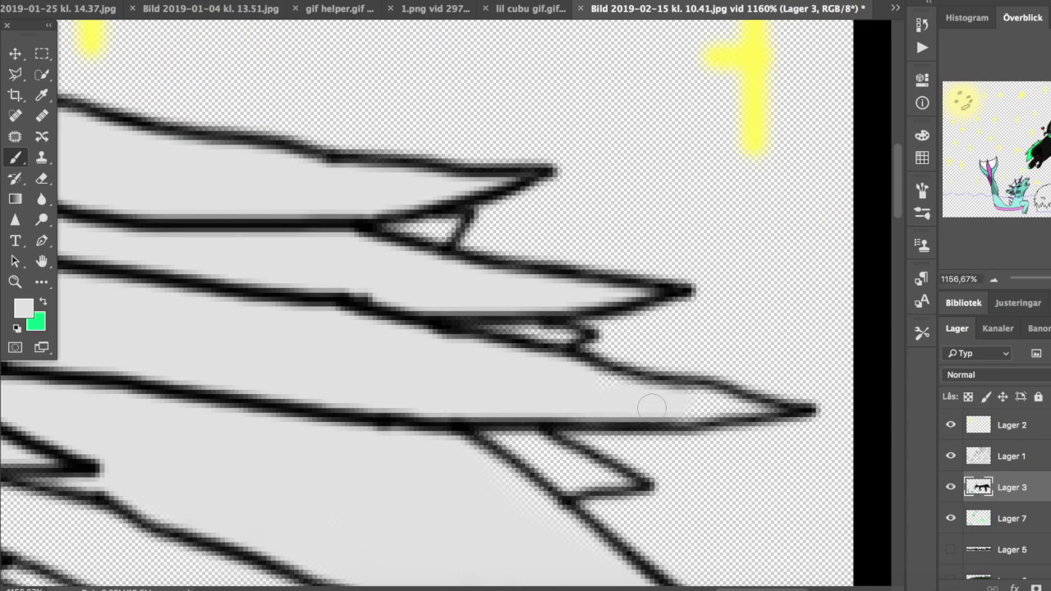
{"action": "double_click", "coordinate": [60, 98]}
{"action": "scroll", "coordinate": [563, 271], "scroll_direction": "up", "scroll_amount": 2}
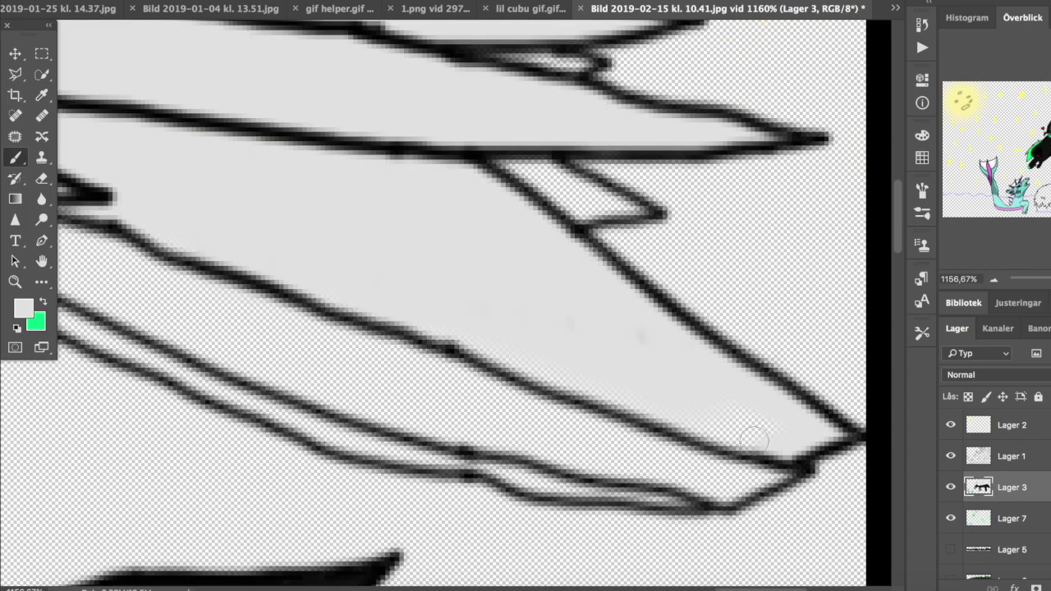
Fill the remaining small gaps at the wing's base near the body and at its joint with light grey.
{"action": "scroll", "coordinate": [293, 276], "scroll_direction": "down", "scroll_amount": 3}
{"action": "scroll", "coordinate": [174, 214], "scroll_direction": "left", "scroll_amount": 5}
{"action": "scroll", "coordinate": [174, 215], "scroll_direction": "up", "scroll_amount": 2}
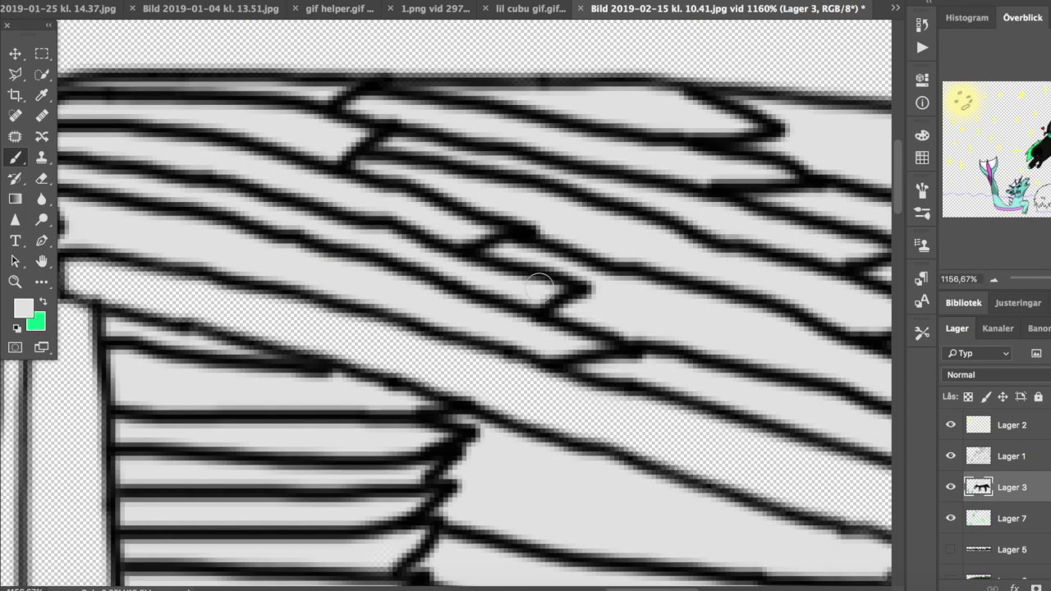
{"action": "scroll", "coordinate": [434, 294], "scroll_direction": "down", "scroll_amount": 3}
{"action": "scroll", "coordinate": [148, 287], "scroll_direction": "up", "scroll_amount": 4}
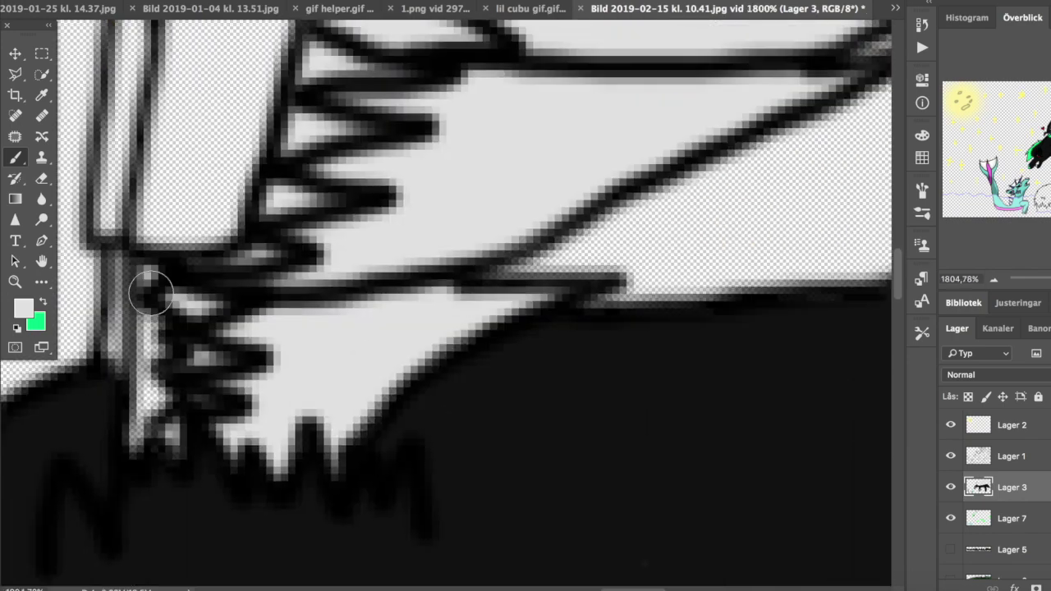
{"action": "scroll", "coordinate": [270, 275], "scroll_direction": "up", "scroll_amount": 5}
{"action": "left_click_drag", "start_coordinate": [269, 275], "coordinate": [302, 475]}
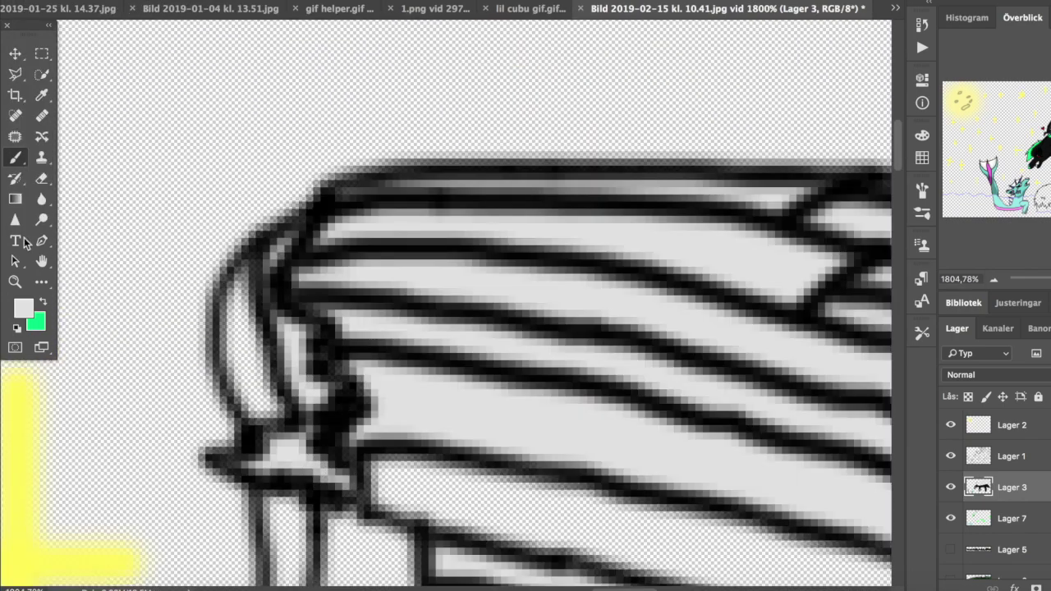
Sample the dark body colour and fill the small gaps behind the wing's lower feathers on Lager 3.
{"action": "scroll", "coordinate": [660, 172], "scroll_direction": "right", "scroll_amount": 10}
{"action": "left_click", "coordinate": [659, 171], "text": "alt"}
{"action": "scroll", "coordinate": [492, 247], "scroll_direction": "left", "scroll_amount": 10}
{"action": "scroll", "coordinate": [385, 261], "scroll_direction": "left", "scroll_amount": 5}
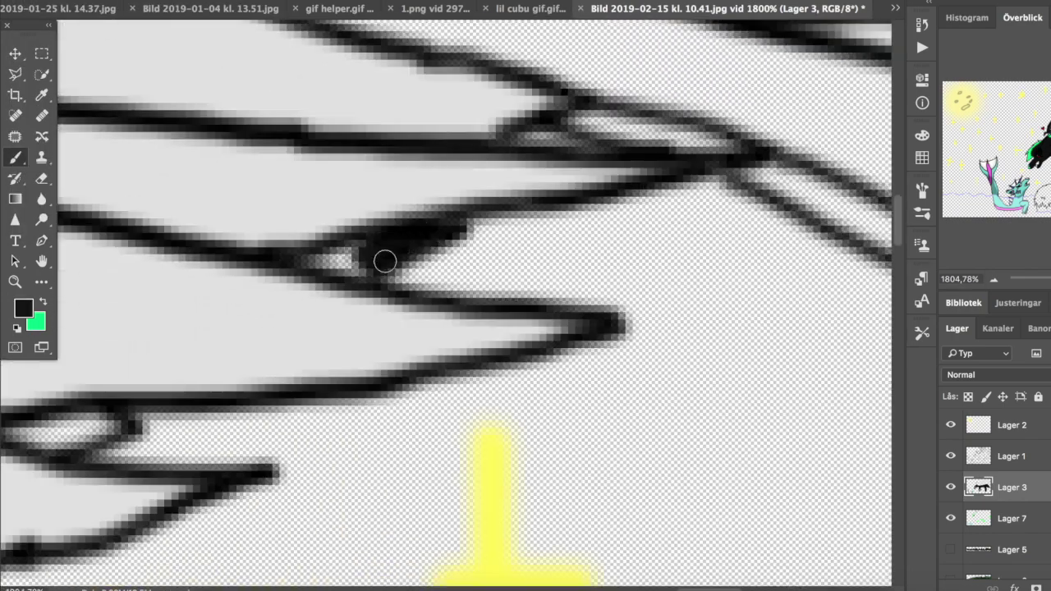
{"action": "left_click_drag", "start_coordinate": [385, 261], "coordinate": [328, 263]}
{"action": "scroll", "coordinate": [352, 327], "scroll_direction": "left", "scroll_amount": 5}
{"action": "scroll", "coordinate": [353, 328], "scroll_direction": "down", "scroll_amount": 2}
Paint the curved piece at the wing's joint black.
{"action": "scroll", "coordinate": [282, 333], "scroll_direction": "right", "scroll_amount": 10}
{"action": "scroll", "coordinate": [282, 333], "scroll_direction": "up", "scroll_amount": 3}
{"action": "scroll", "coordinate": [364, 439], "scroll_direction": "left", "scroll_amount": 1}
{"action": "scroll", "coordinate": [364, 438], "scroll_direction": "down", "scroll_amount": 2}
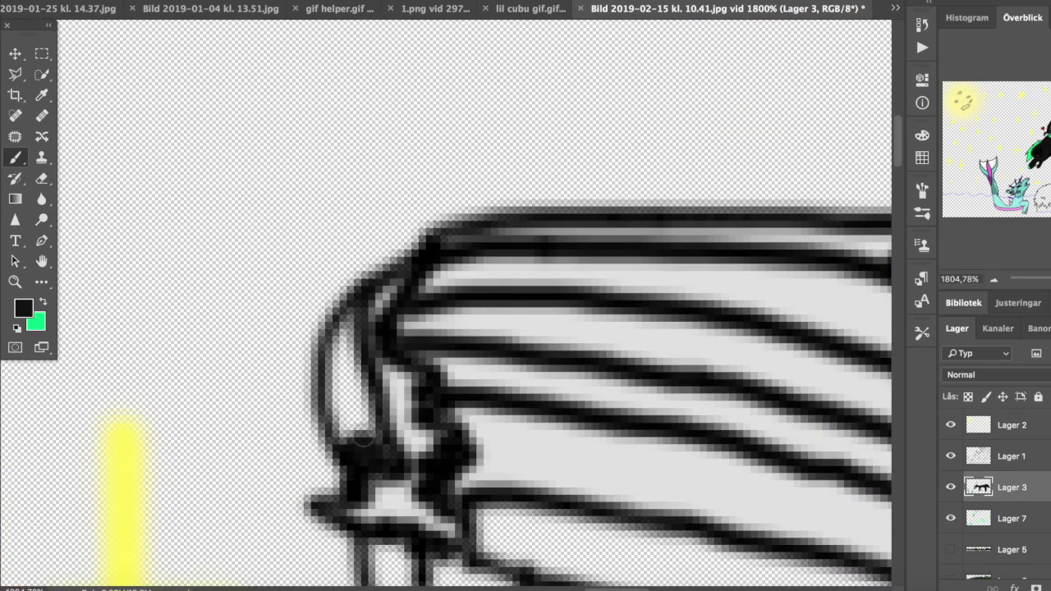
{"action": "scroll", "coordinate": [505, 351], "scroll_direction": "down", "scroll_amount": 5}
Choose a dark yellow and paint the wing's upright strip beside the short feathers on Lager 7.
{"action": "left_click", "coordinate": [23, 308]}
{"action": "left_click", "coordinate": [671, 148]}
{"action": "left_click", "coordinate": [411, 40]}
{"action": "left_click", "coordinate": [1012, 518]}
{"action": "scroll", "coordinate": [345, 359], "scroll_direction": "up", "scroll_amount": 3}
{"action": "mouse_move", "coordinate": [411, 522]}
{"action": "left_mouse_down"}
{"action": "mouse_move", "coordinate": [440, 385]}
{"action": "mouse_move", "coordinate": [407, 378]}
{"action": "left_mouse_up"}
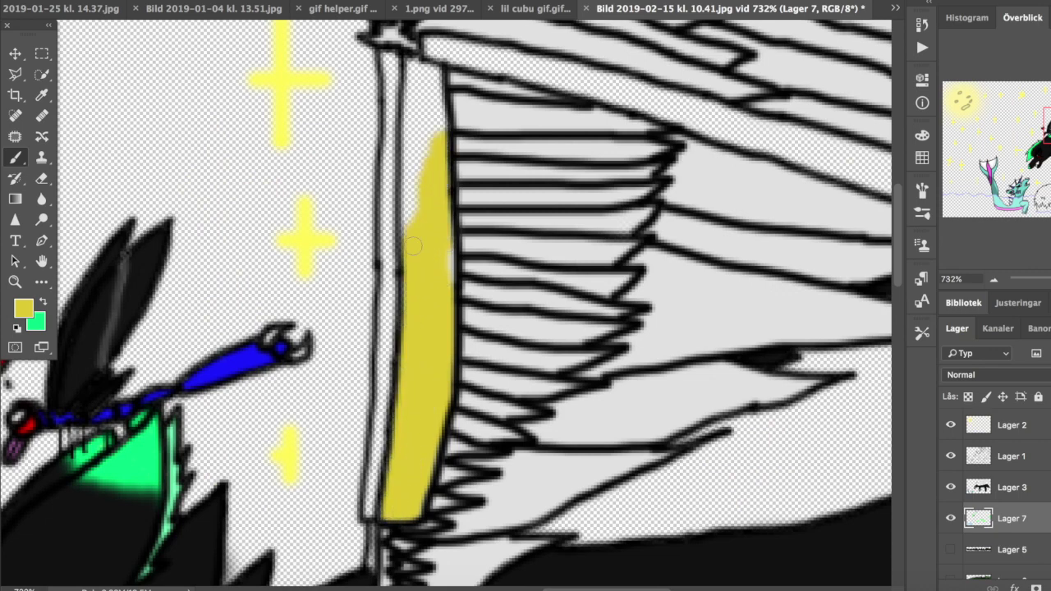
{"action": "scroll", "coordinate": [446, 305], "scroll_direction": "down", "scroll_amount": 2}
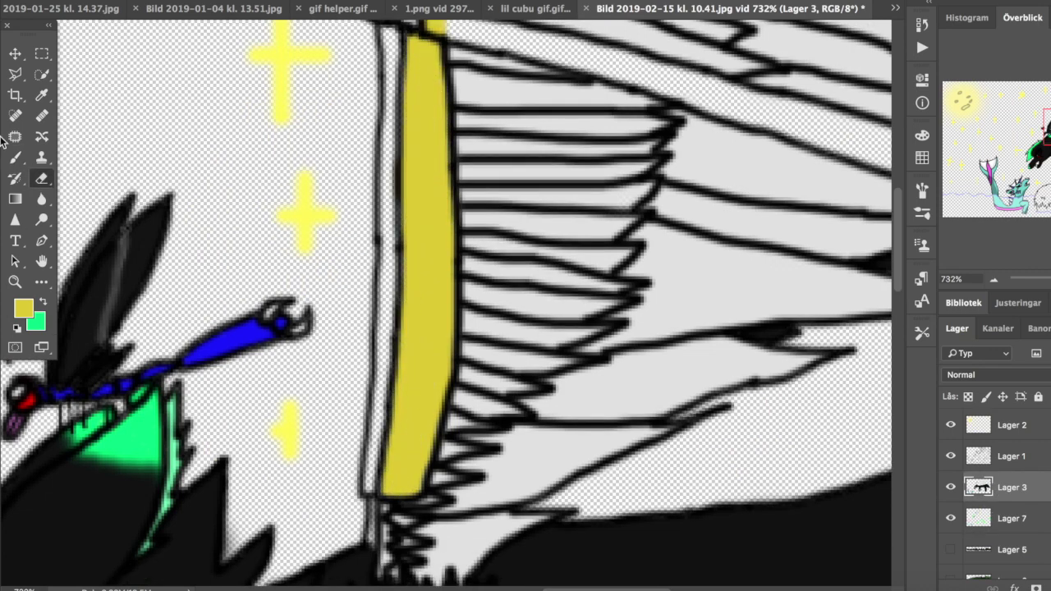
Paint the inner half of the long strip below the upper feathers dark yellow and ready the eraser on Lager 3.
{"action": "scroll", "coordinate": [772, 395], "scroll_direction": "up", "scroll_amount": 5}
{"action": "scroll", "coordinate": [772, 394], "scroll_direction": "right", "scroll_amount": 5}
{"action": "left_click_drag", "start_coordinate": [727, 382], "coordinate": [795, 399]}
{"action": "left_click_drag", "start_coordinate": [626, 329], "coordinate": [234, 234]}
{"action": "key", "text": "alt+bracketright"}
{"action": "key", "text": "e"}
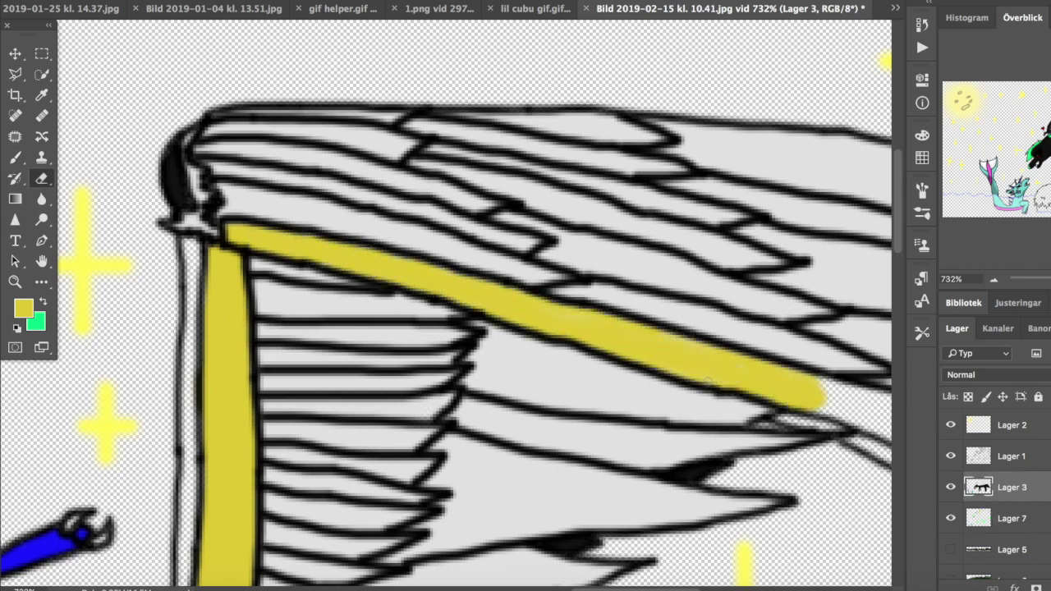
Extend the dark yellow strip to the wing's tip on Lager 7 and erase the grey overspill on Lager 3.
{"action": "key", "text": "b"}
{"action": "key", "text": "alt+bracketleft"}
{"action": "scroll", "coordinate": [382, 349], "scroll_direction": "right", "scroll_amount": 10}
{"action": "scroll", "coordinate": [382, 349], "scroll_direction": "down", "scroll_amount": 1}
{"action": "left_click_drag", "start_coordinate": [382, 349], "coordinate": [846, 495]}
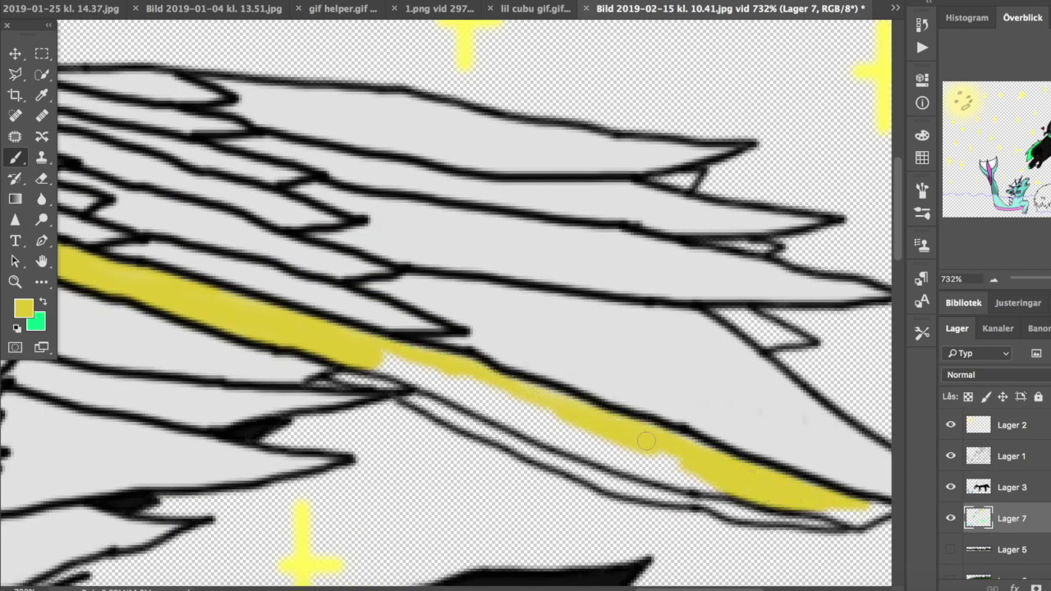
{"action": "left_click_drag", "start_coordinate": [486, 406], "coordinate": [612, 447]}
{"action": "scroll", "coordinate": [721, 475], "scroll_direction": "right", "scroll_amount": 5}
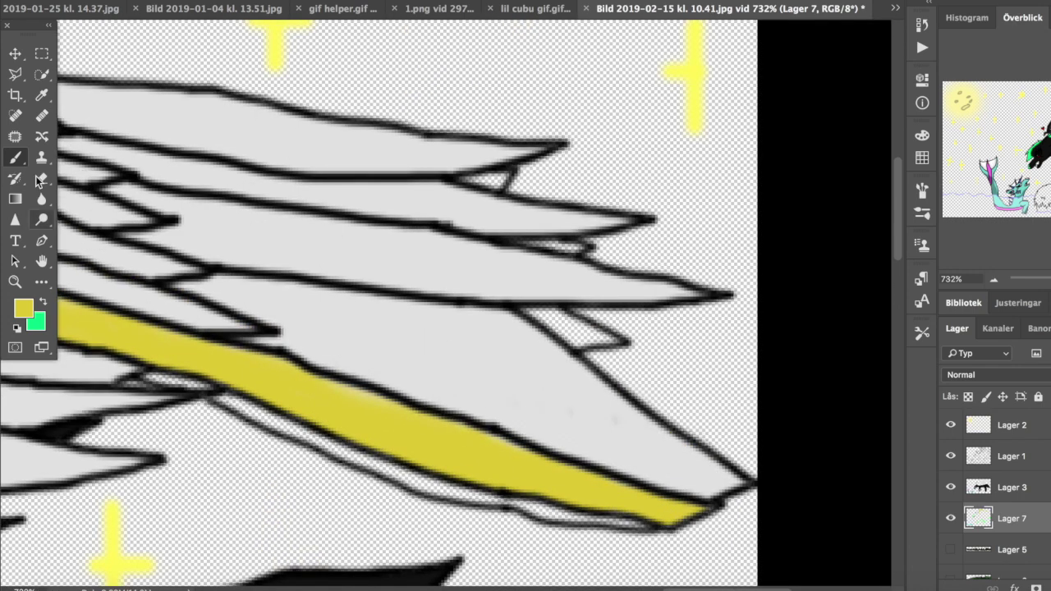
{"action": "key", "text": "alt+bracketright"}
{"action": "key", "text": "e"}
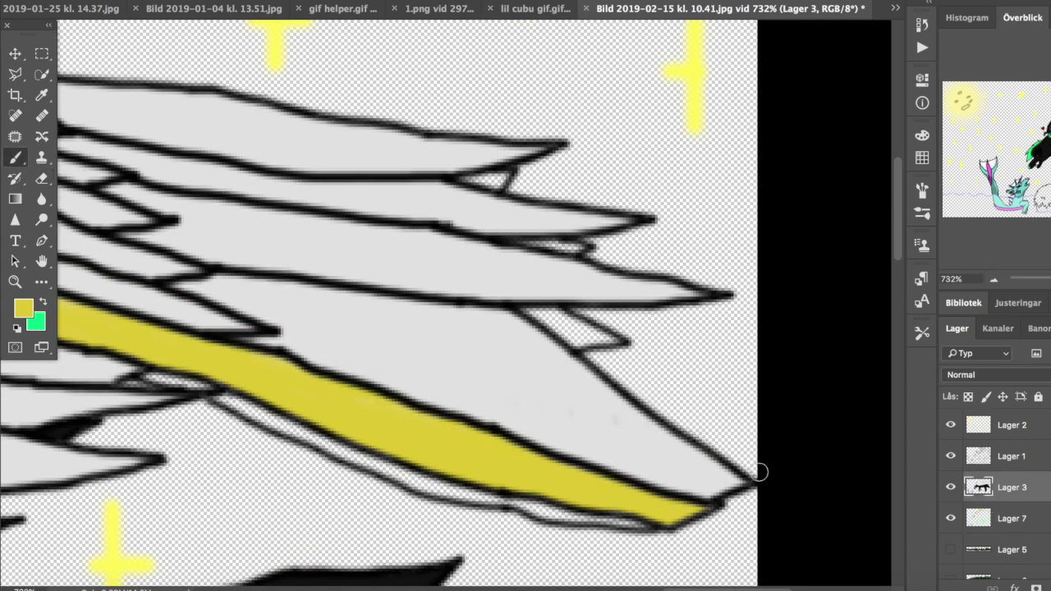
Sample black and fill the three small gaps between the tips of the upper feathers on Lager 3.
{"action": "scroll", "coordinate": [411, 328], "scroll_direction": "down", "scroll_amount": 5}
{"action": "left_click", "coordinate": [410, 525], "text": "alt"}
{"action": "scroll", "coordinate": [411, 329], "scroll_direction": "up", "scroll_amount": 5}
{"action": "right_click", "coordinate": [435, 230]}
{"action": "key", "text": "Escape"}
{"action": "scroll", "coordinate": [435, 230], "scroll_direction": "up", "scroll_amount": 3}
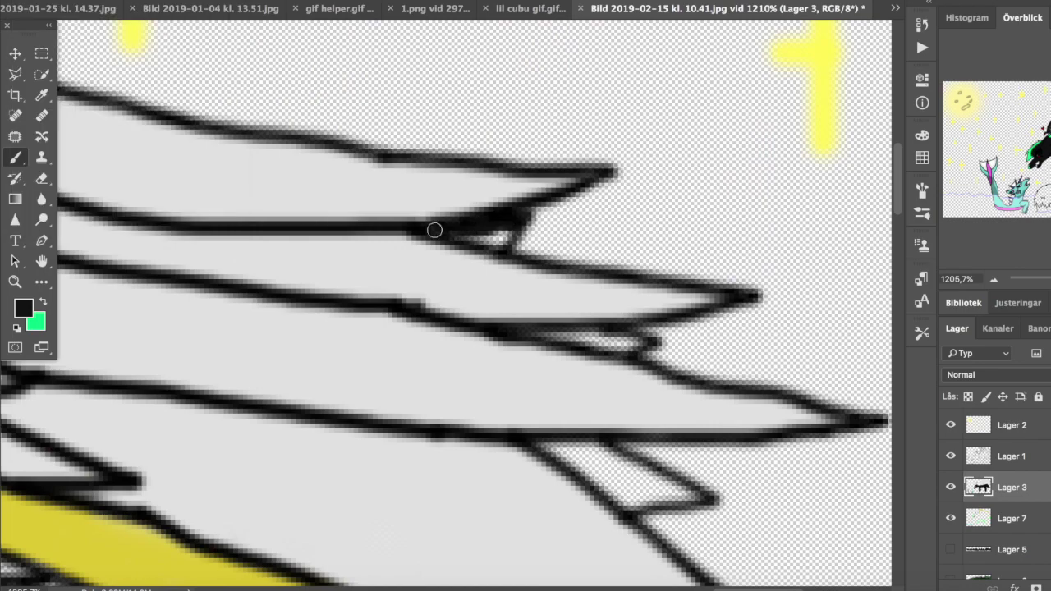
{"action": "scroll", "coordinate": [637, 487], "scroll_direction": "down", "scroll_amount": 1}
{"action": "left_click_drag", "start_coordinate": [624, 477], "coordinate": [706, 466]}
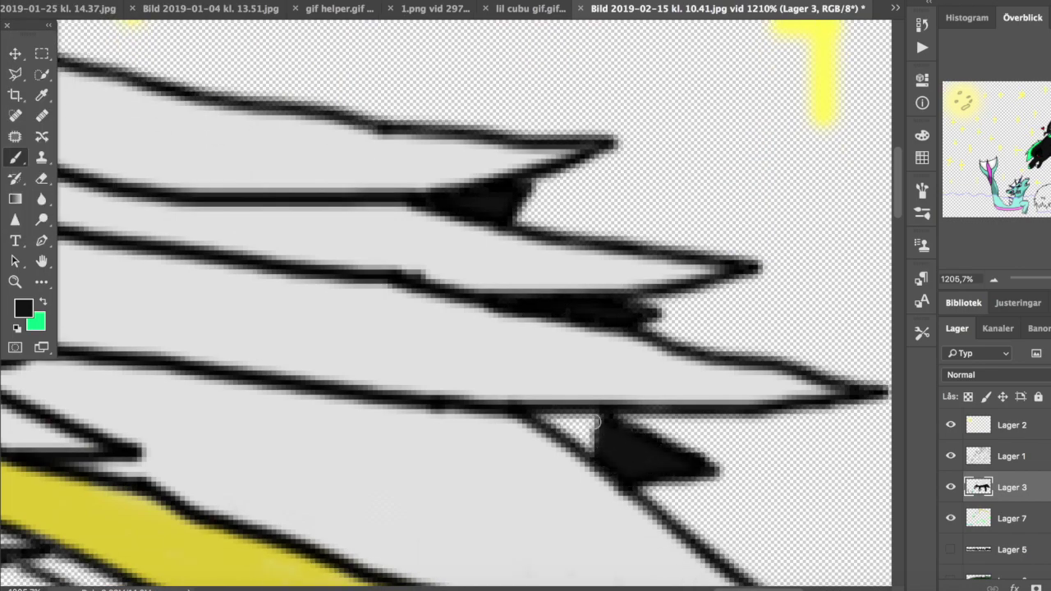
{"action": "scroll", "coordinate": [656, 466], "scroll_direction": "down", "scroll_amount": 5}
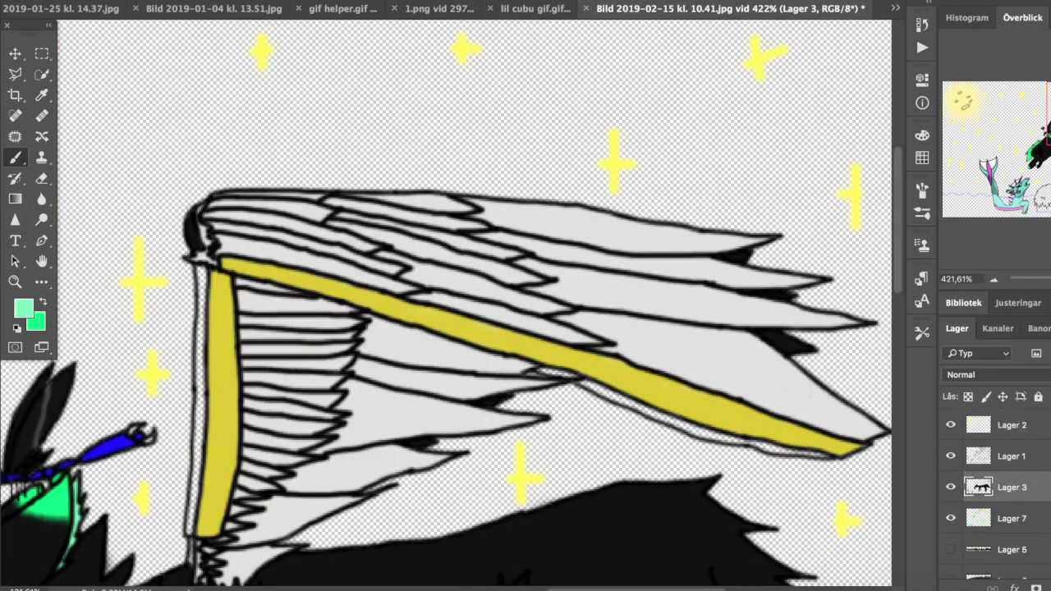
Paint the thin outer edge strip below the long yellow band light green out to the wing's tip.
{"action": "scroll", "coordinate": [268, 285], "scroll_direction": "up", "scroll_amount": 6}
{"action": "left_click_drag", "start_coordinate": [378, 340], "coordinate": [698, 493]}
{"action": "scroll", "coordinate": [378, 395], "scroll_direction": "right", "scroll_amount": 4}
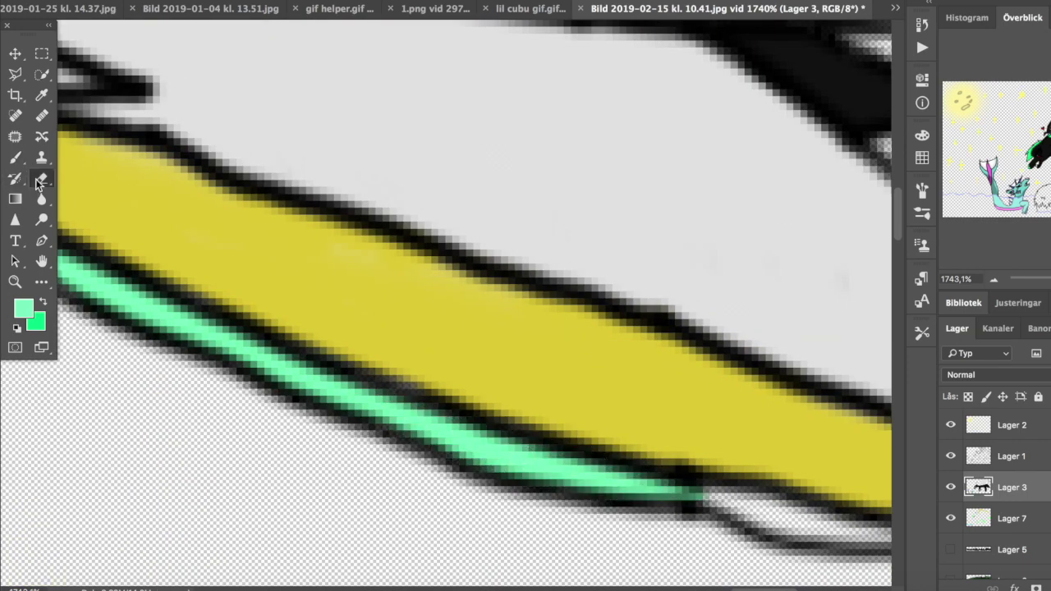
{"action": "scroll", "coordinate": [477, 329], "scroll_direction": "right", "scroll_amount": 4}
{"action": "left_click_drag", "start_coordinate": [526, 423], "coordinate": [813, 484]}
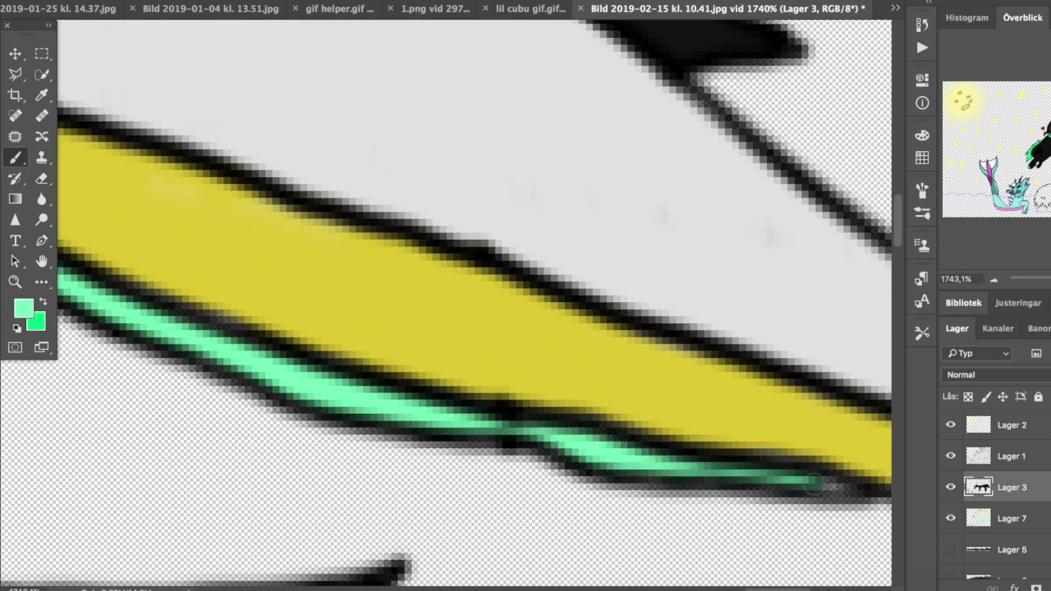
Paint the narrow upright strip along the wing's front edge light green down to its base.
{"action": "scroll", "coordinate": [564, 329], "scroll_direction": "down", "scroll_amount": 5}
{"action": "mouse_move", "coordinate": [563, 325]}
{"action": "left_mouse_down"}
{"action": "mouse_move", "coordinate": [575, 368]}
{"action": "mouse_move", "coordinate": [563, 561]}
{"action": "left_mouse_up"}
{"action": "scroll", "coordinate": [564, 493], "scroll_direction": "down", "scroll_amount": 3}
{"action": "mouse_move", "coordinate": [564, 351]}
{"action": "left_mouse_down"}
{"action": "mouse_move", "coordinate": [555, 455]}
{"action": "mouse_move", "coordinate": [562, 546]}
{"action": "left_mouse_up"}
{"action": "scroll", "coordinate": [563, 410], "scroll_direction": "down", "scroll_amount": 4}
{"action": "left_click_drag", "start_coordinate": [563, 140], "coordinate": [562, 472]}
{"action": "scroll", "coordinate": [562, 410], "scroll_direction": "down", "scroll_amount": 3}
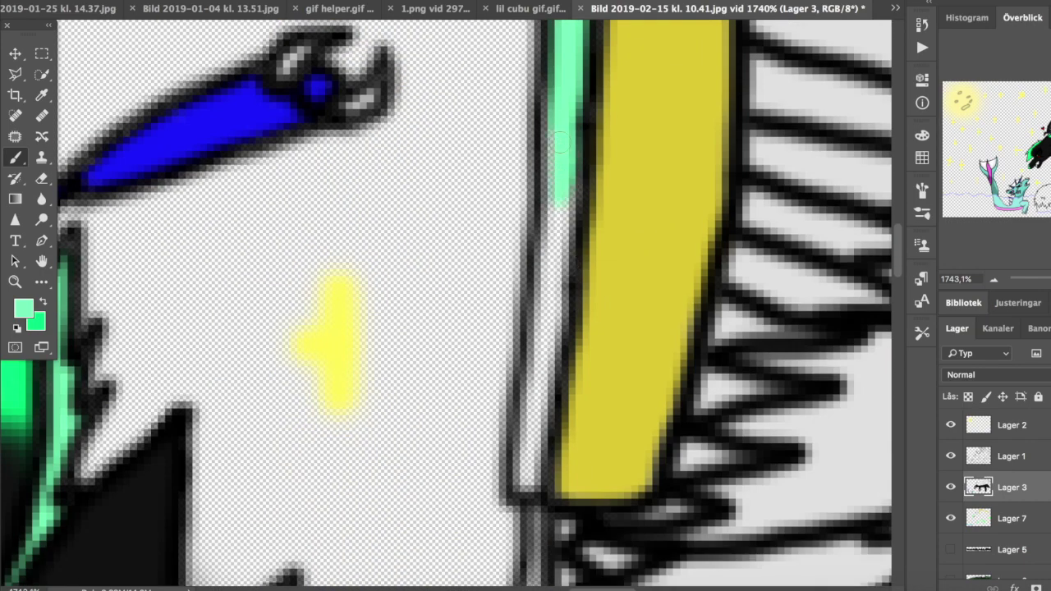
{"action": "left_click_drag", "start_coordinate": [546, 295], "coordinate": [538, 489]}
Sample the dark yellow and touch up the edges of both yellow wing strips on Lager 7.
{"action": "left_click", "coordinate": [634, 270], "text": "alt"}
{"action": "key", "text": "alt+bracketleft"}
{"action": "scroll", "coordinate": [615, 370], "scroll_direction": "up", "scroll_amount": 8}
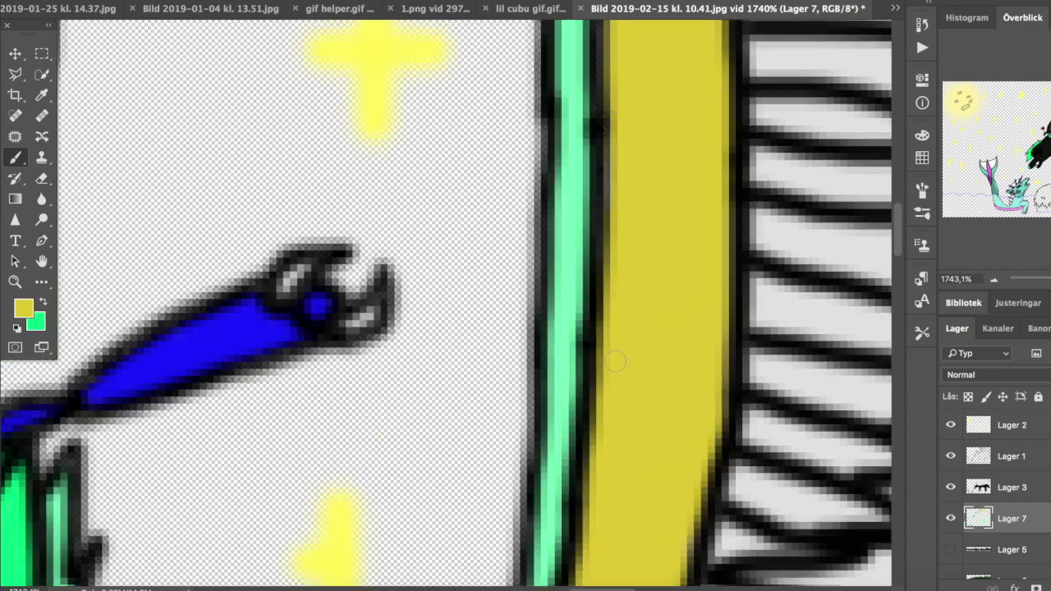
{"action": "scroll", "coordinate": [589, 123], "scroll_direction": "right", "scroll_amount": 10}
{"action": "scroll", "coordinate": [588, 123], "scroll_direction": "up", "scroll_amount": 5}
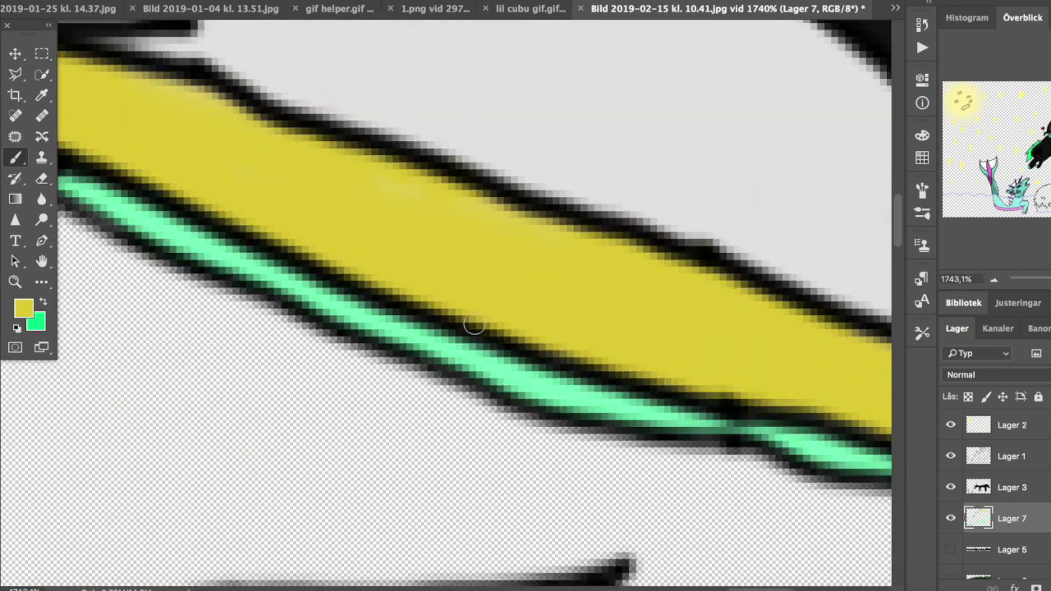
{"action": "scroll", "coordinate": [793, 390], "scroll_direction": "right", "scroll_amount": 5}
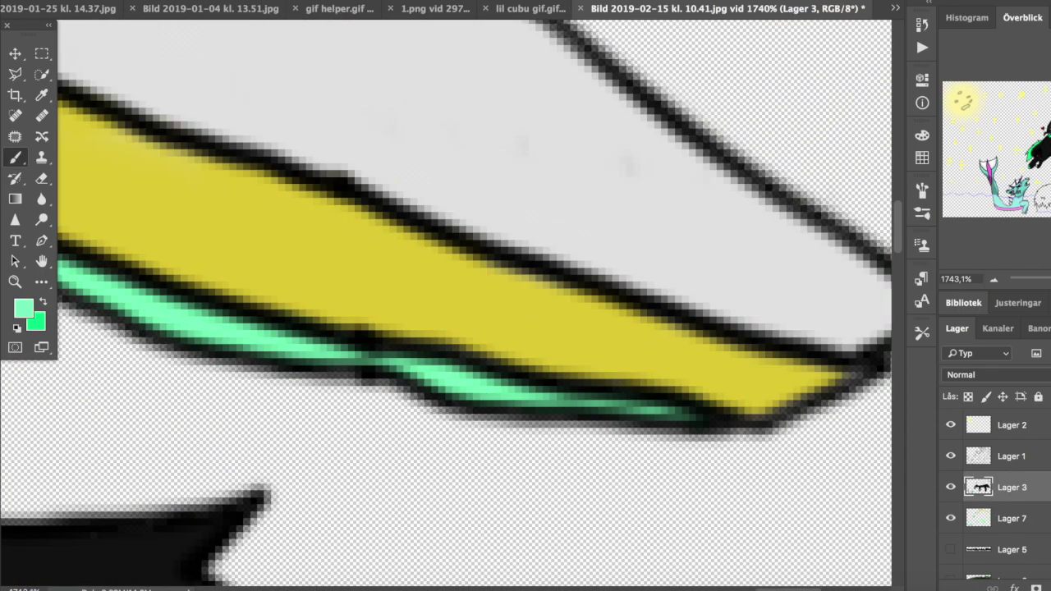
Choose black as the painting colour and show the hidden background layers Lager 5, Lager 6 and Lager 4.
{"action": "scroll", "coordinate": [584, 441], "scroll_direction": "down", "scroll_amount": 10}
{"action": "left_click", "coordinate": [584, 441], "text": "alt"}
{"action": "scroll", "coordinate": [584, 442], "scroll_direction": "up", "scroll_amount": 5}
{"action": "scroll", "coordinate": [584, 441], "scroll_direction": "down", "scroll_amount": 8}
{"action": "scroll", "coordinate": [443, 303], "scroll_direction": "down", "scroll_amount": 1}
{"action": "left_click", "coordinate": [23, 307]}
{"action": "left_click", "coordinate": [406, 41]}
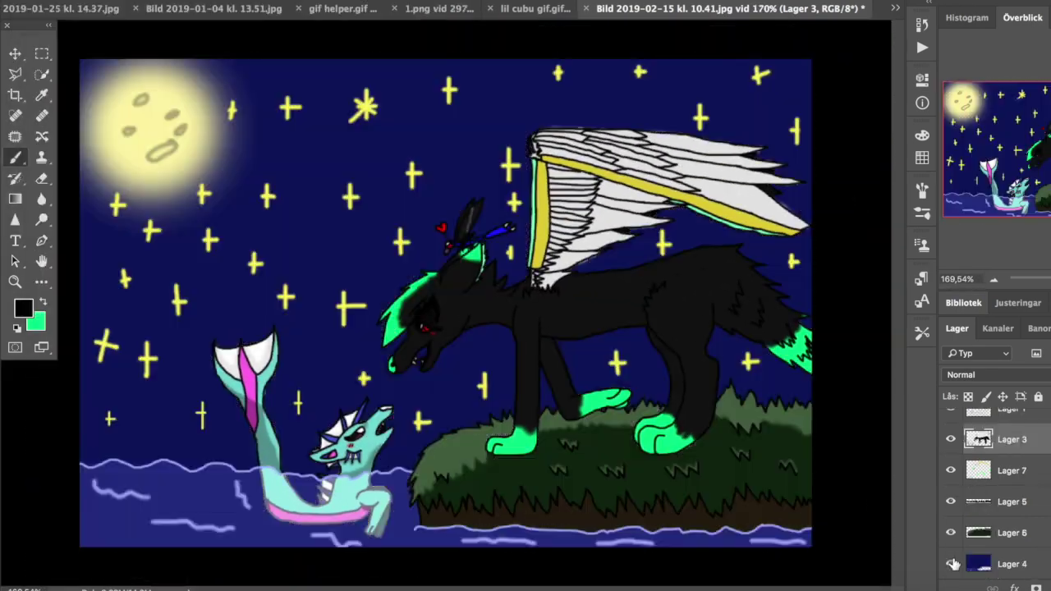
Select all the layers of the drawing and combine them into a single one.
{"action": "left_click_drag", "start_coordinate": [86, 60], "coordinate": [348, 280]}
{"action": "right_click", "coordinate": [986, 487]}
{"action": "left_click", "coordinate": [880, 556]}
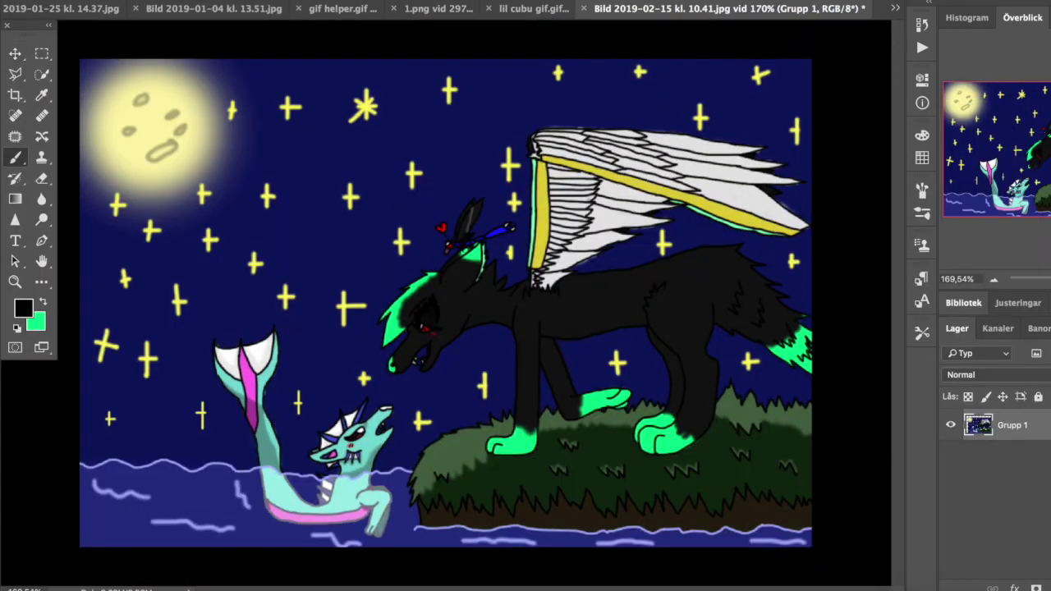